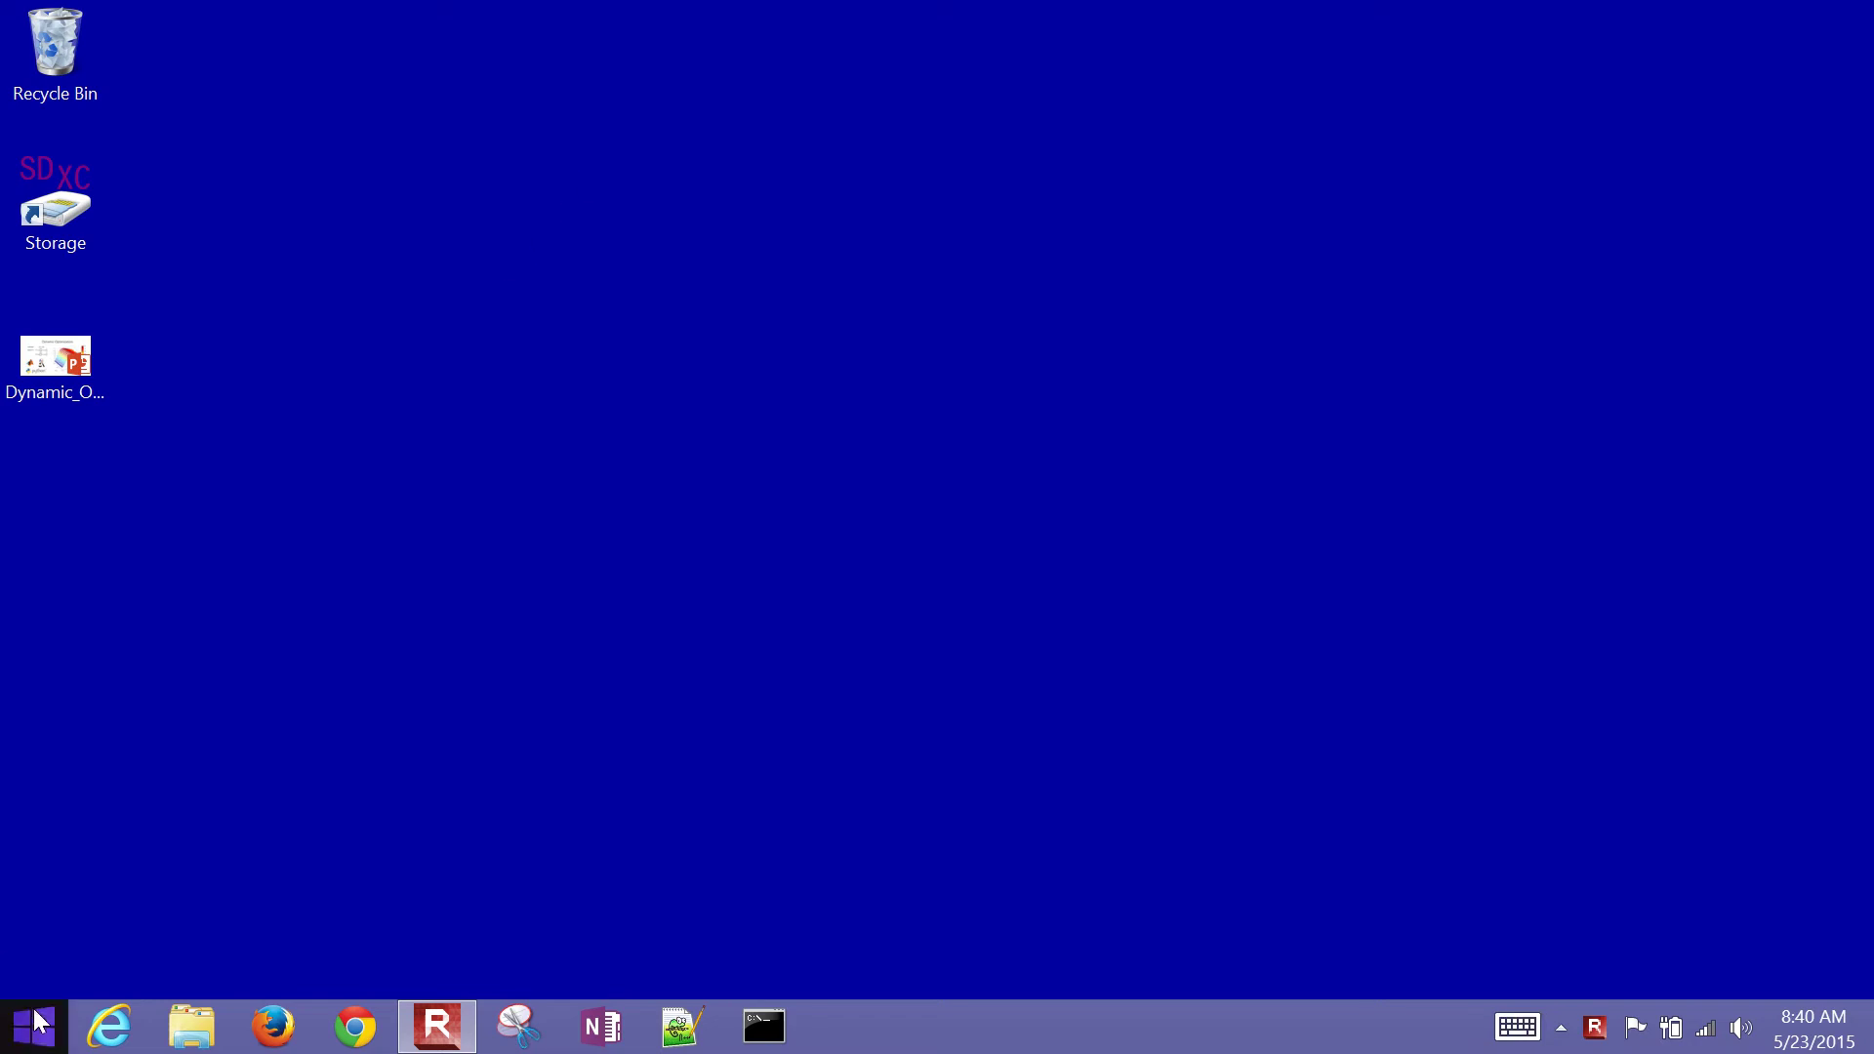
# Launch Internet Explorer and load the apmonitor.com/do/ course page.
pyautogui.click(90, 1006)
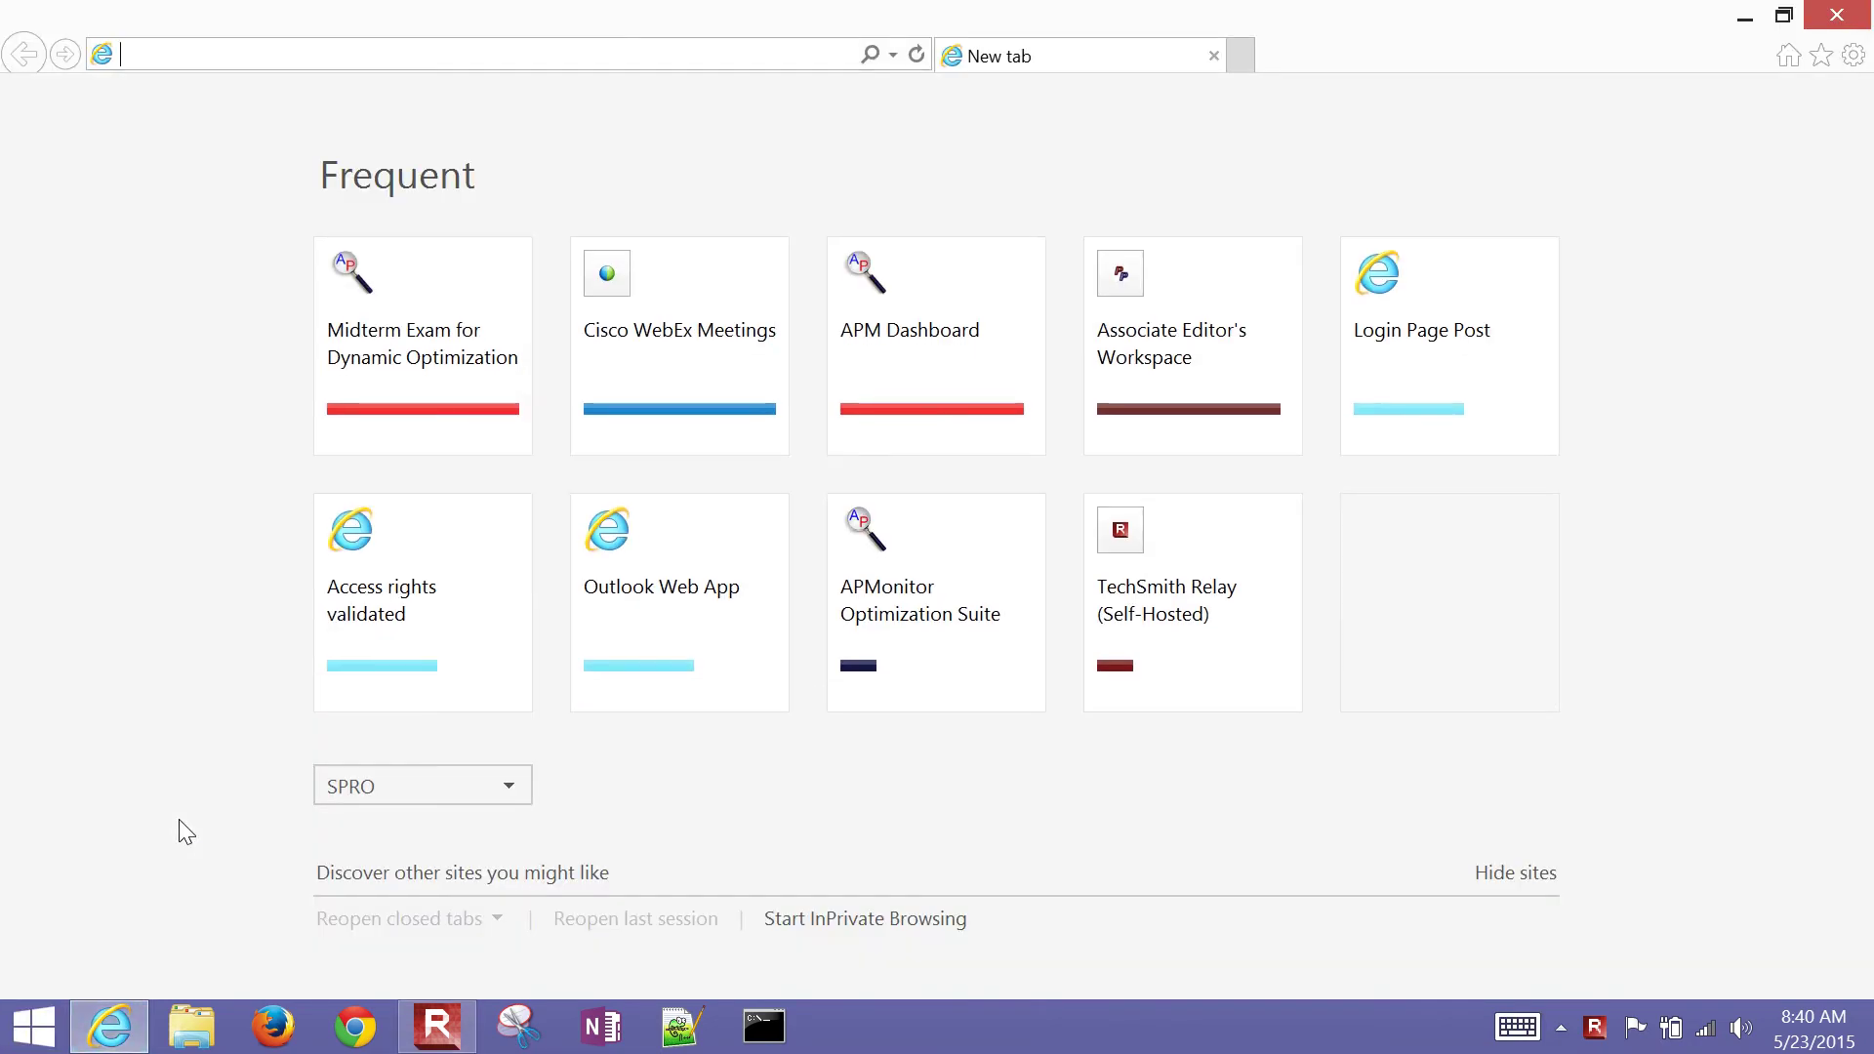
pyautogui.write('apmonitor.com/')
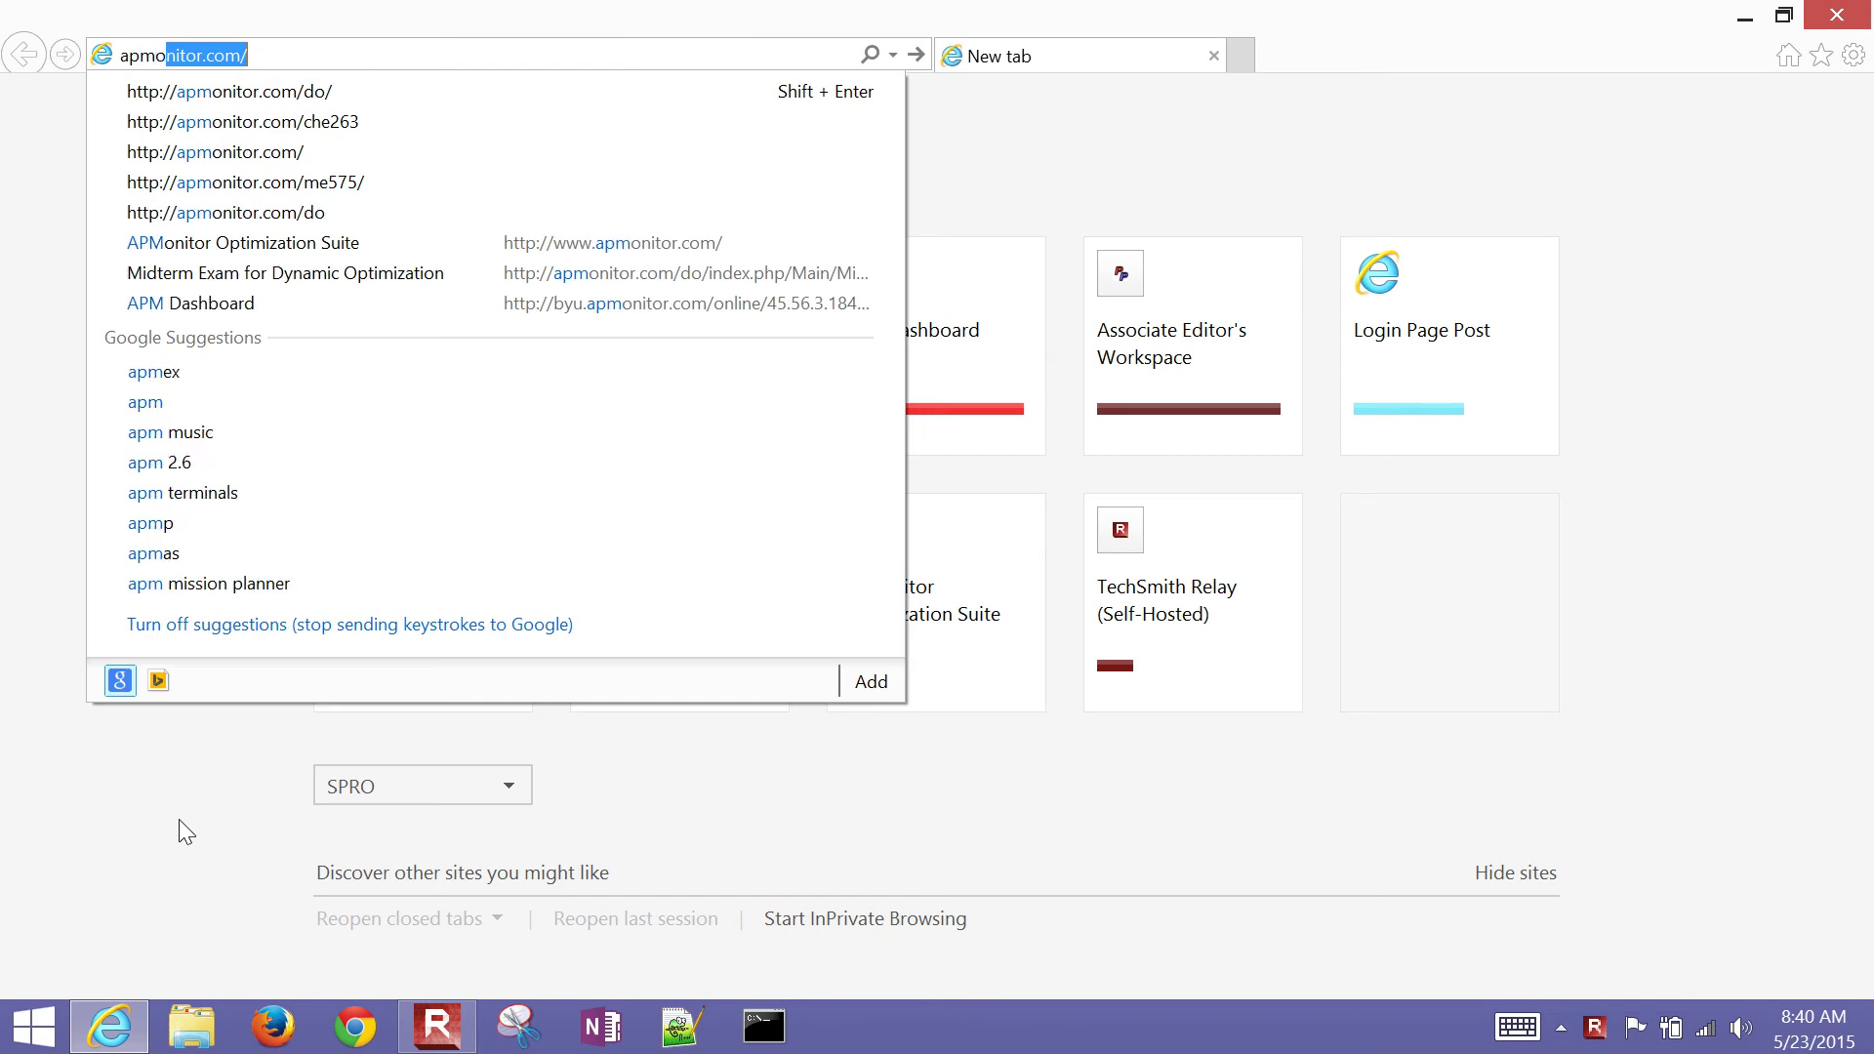
pyautogui.write('do/')
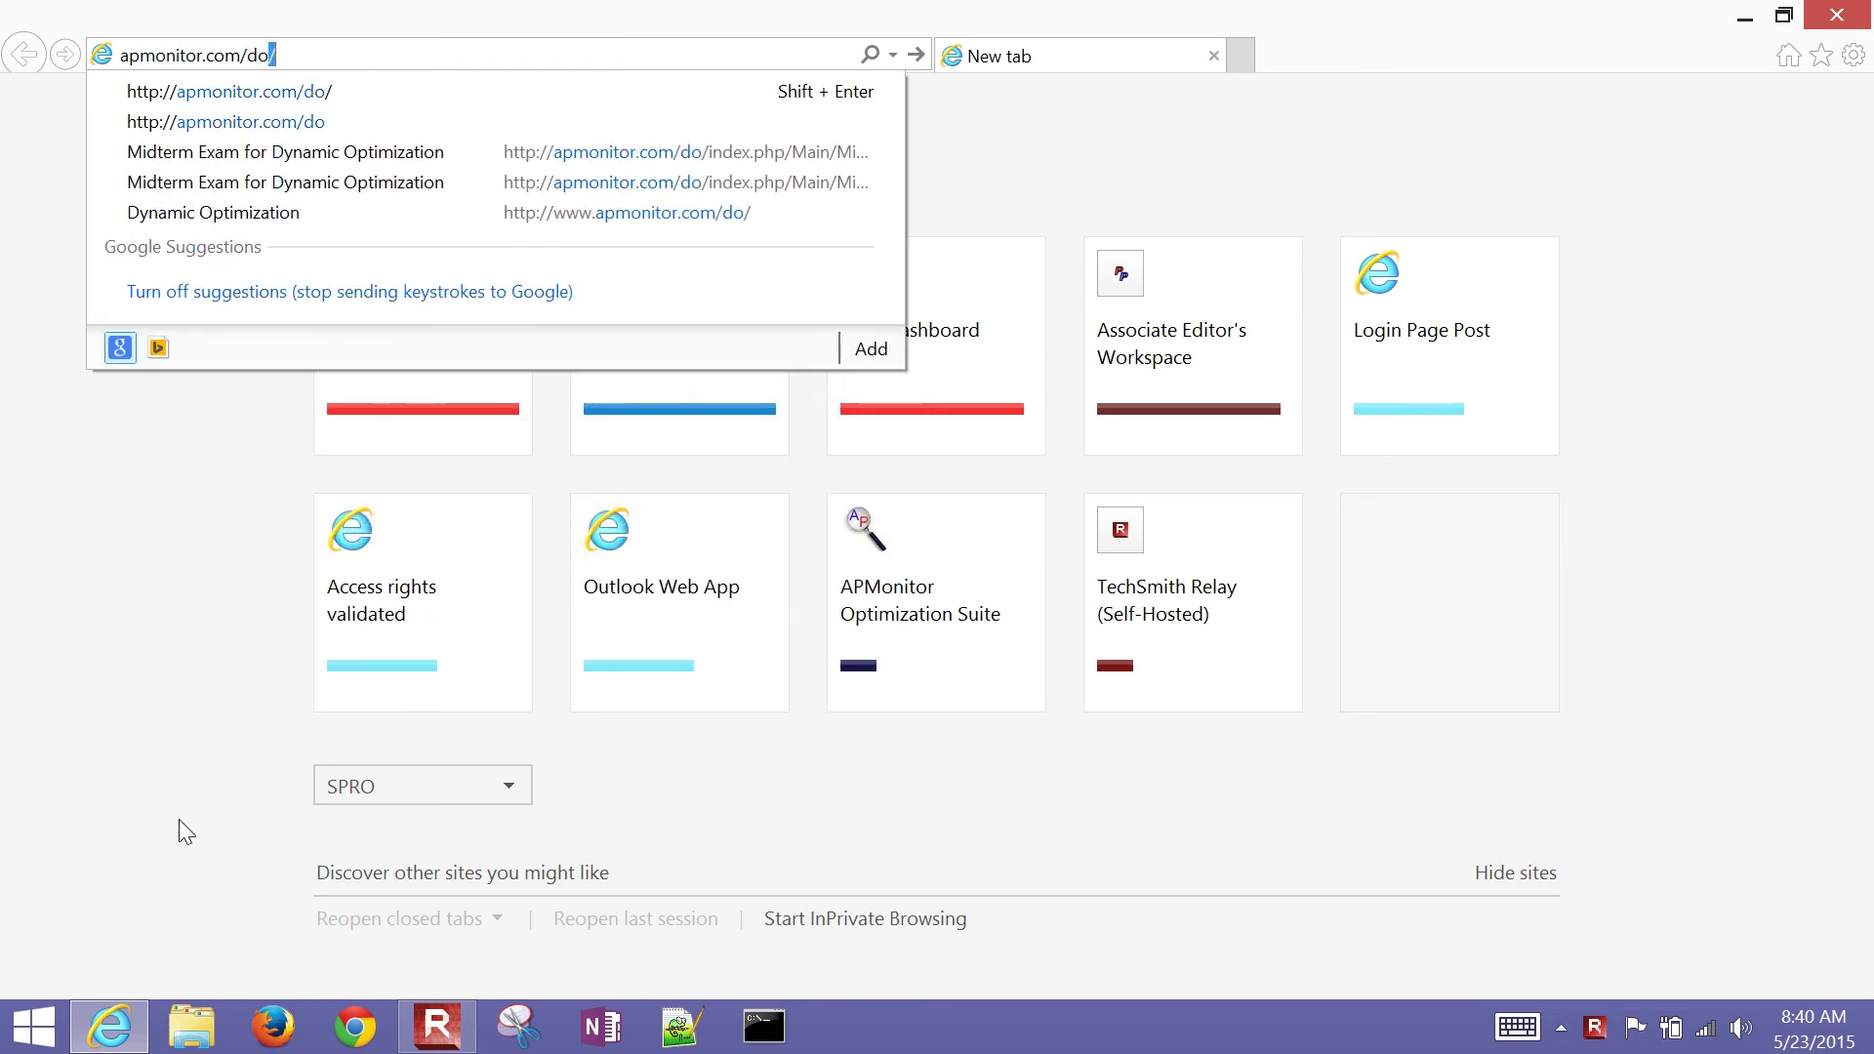
pyautogui.press('Return')
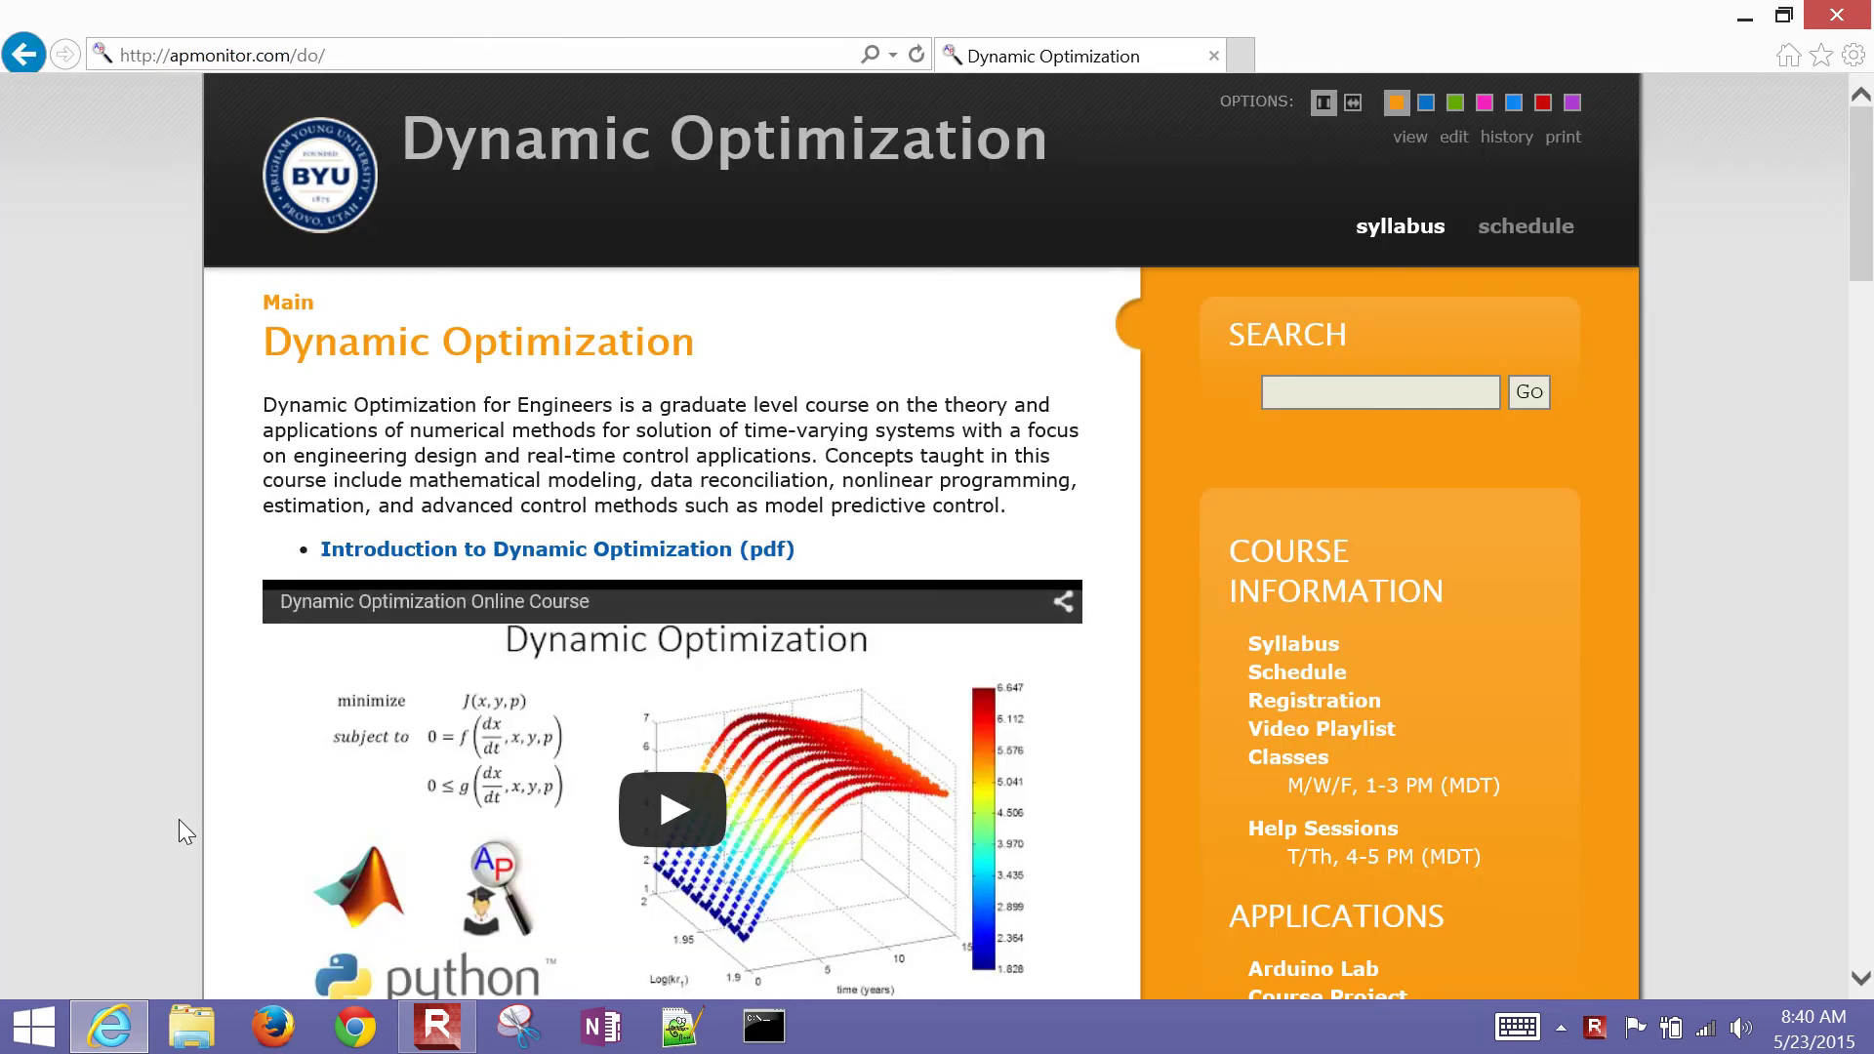
# Scroll the Nonlinear Control page to the CSTR exercise and highlight the Linear MPC and Nonlinear MPC names.
pyautogui.scroll(-10, 178, 818)
pyautogui.scroll(-1, 900, 537)
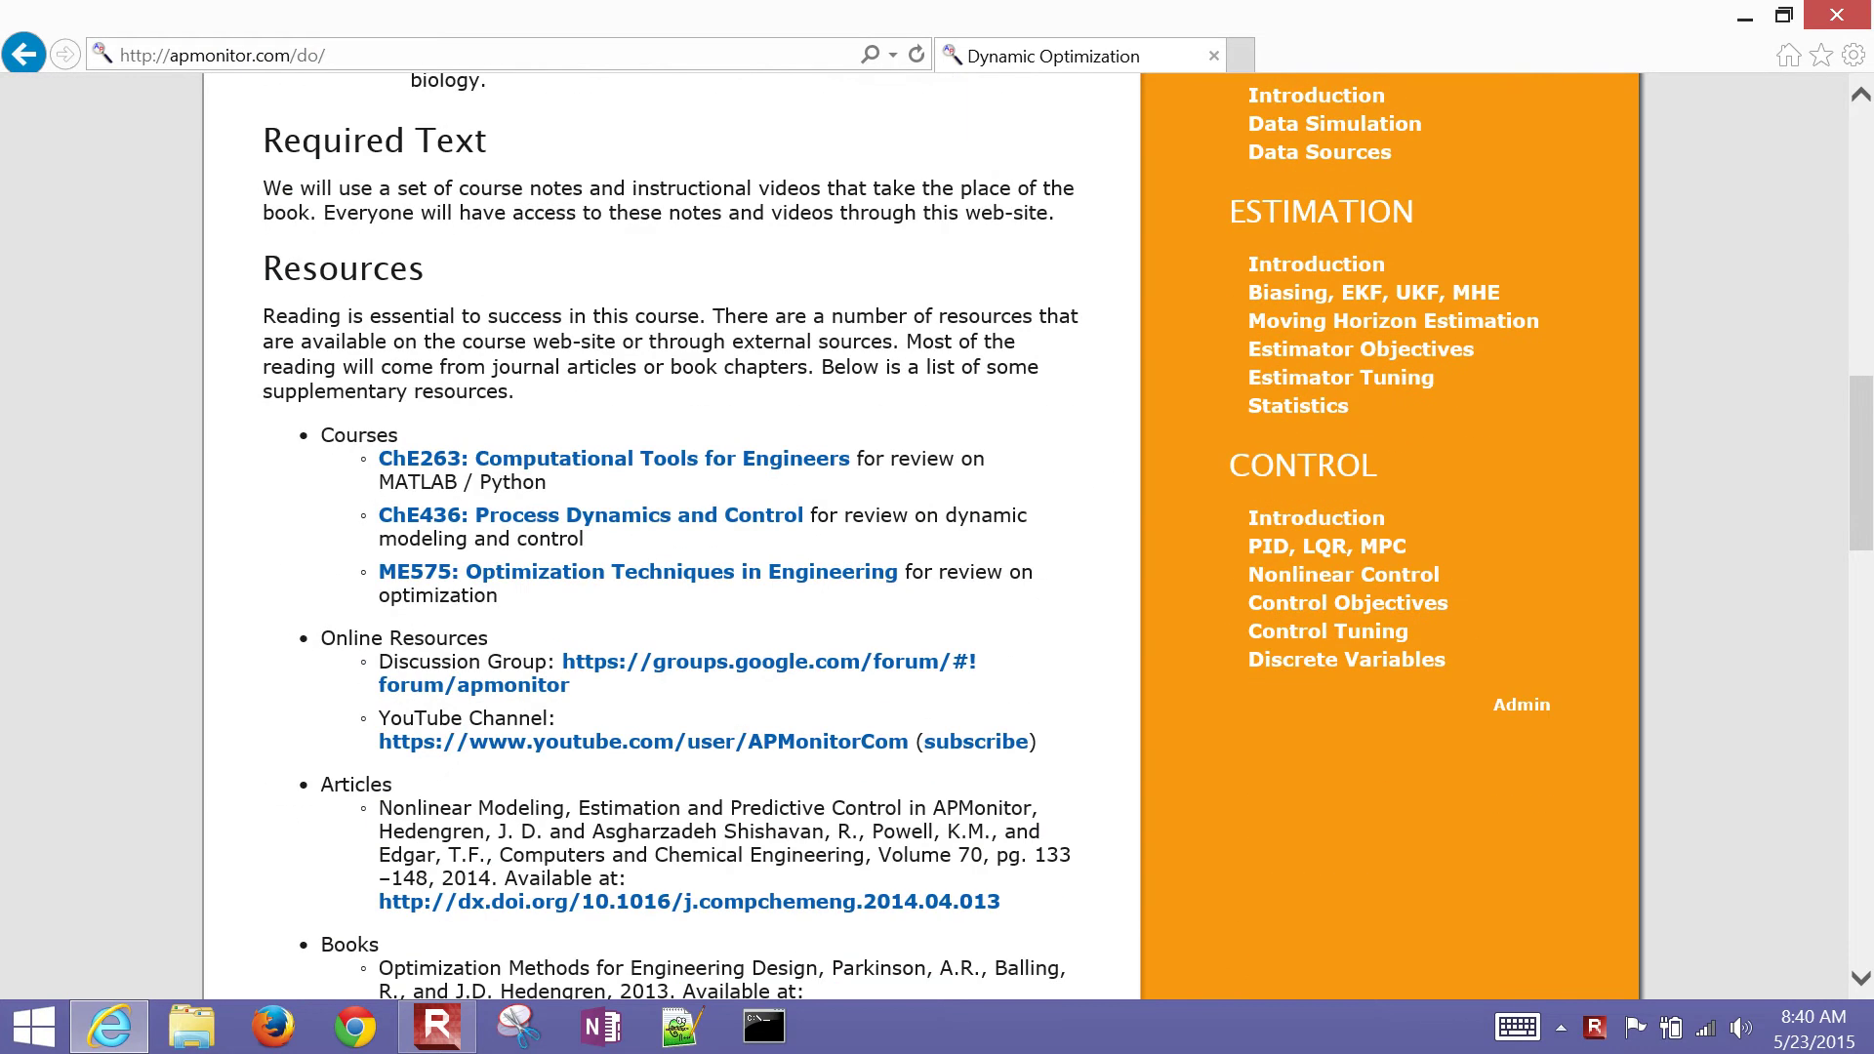
pyautogui.scroll(5, 181, 835)
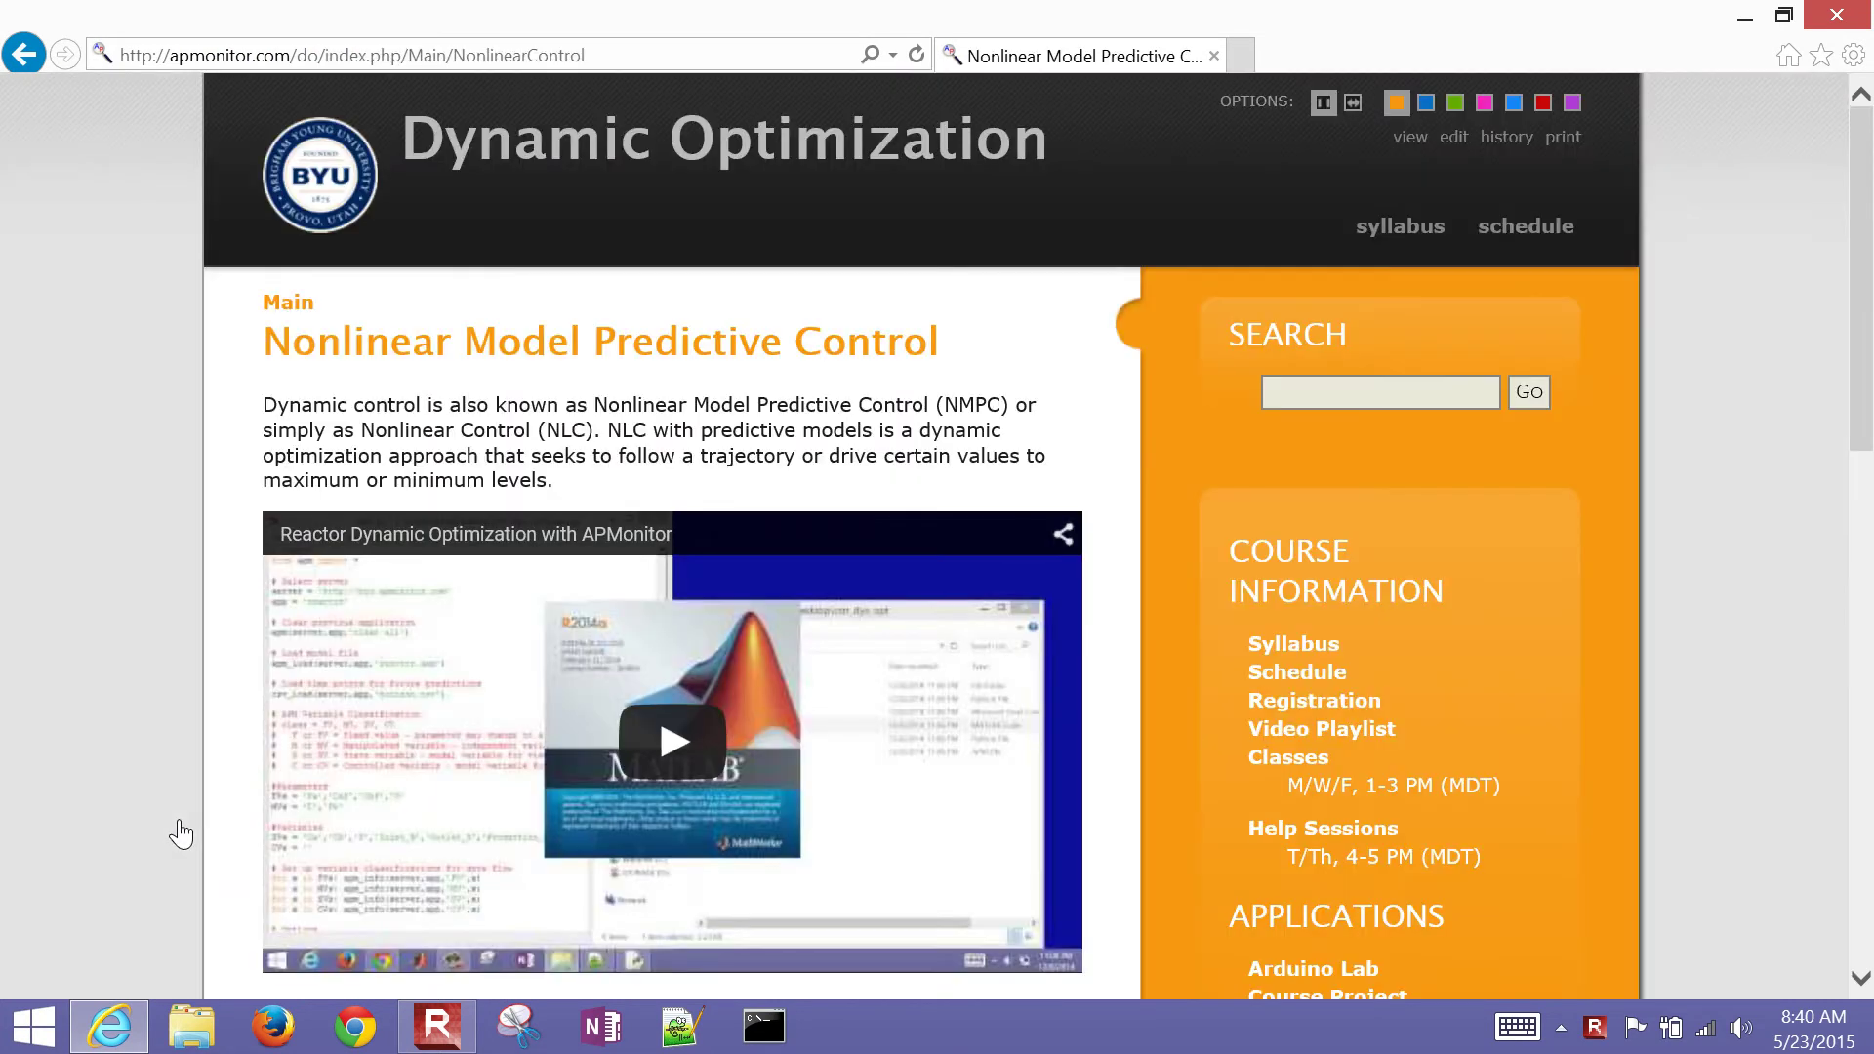
pyautogui.scroll(-7, 181, 834)
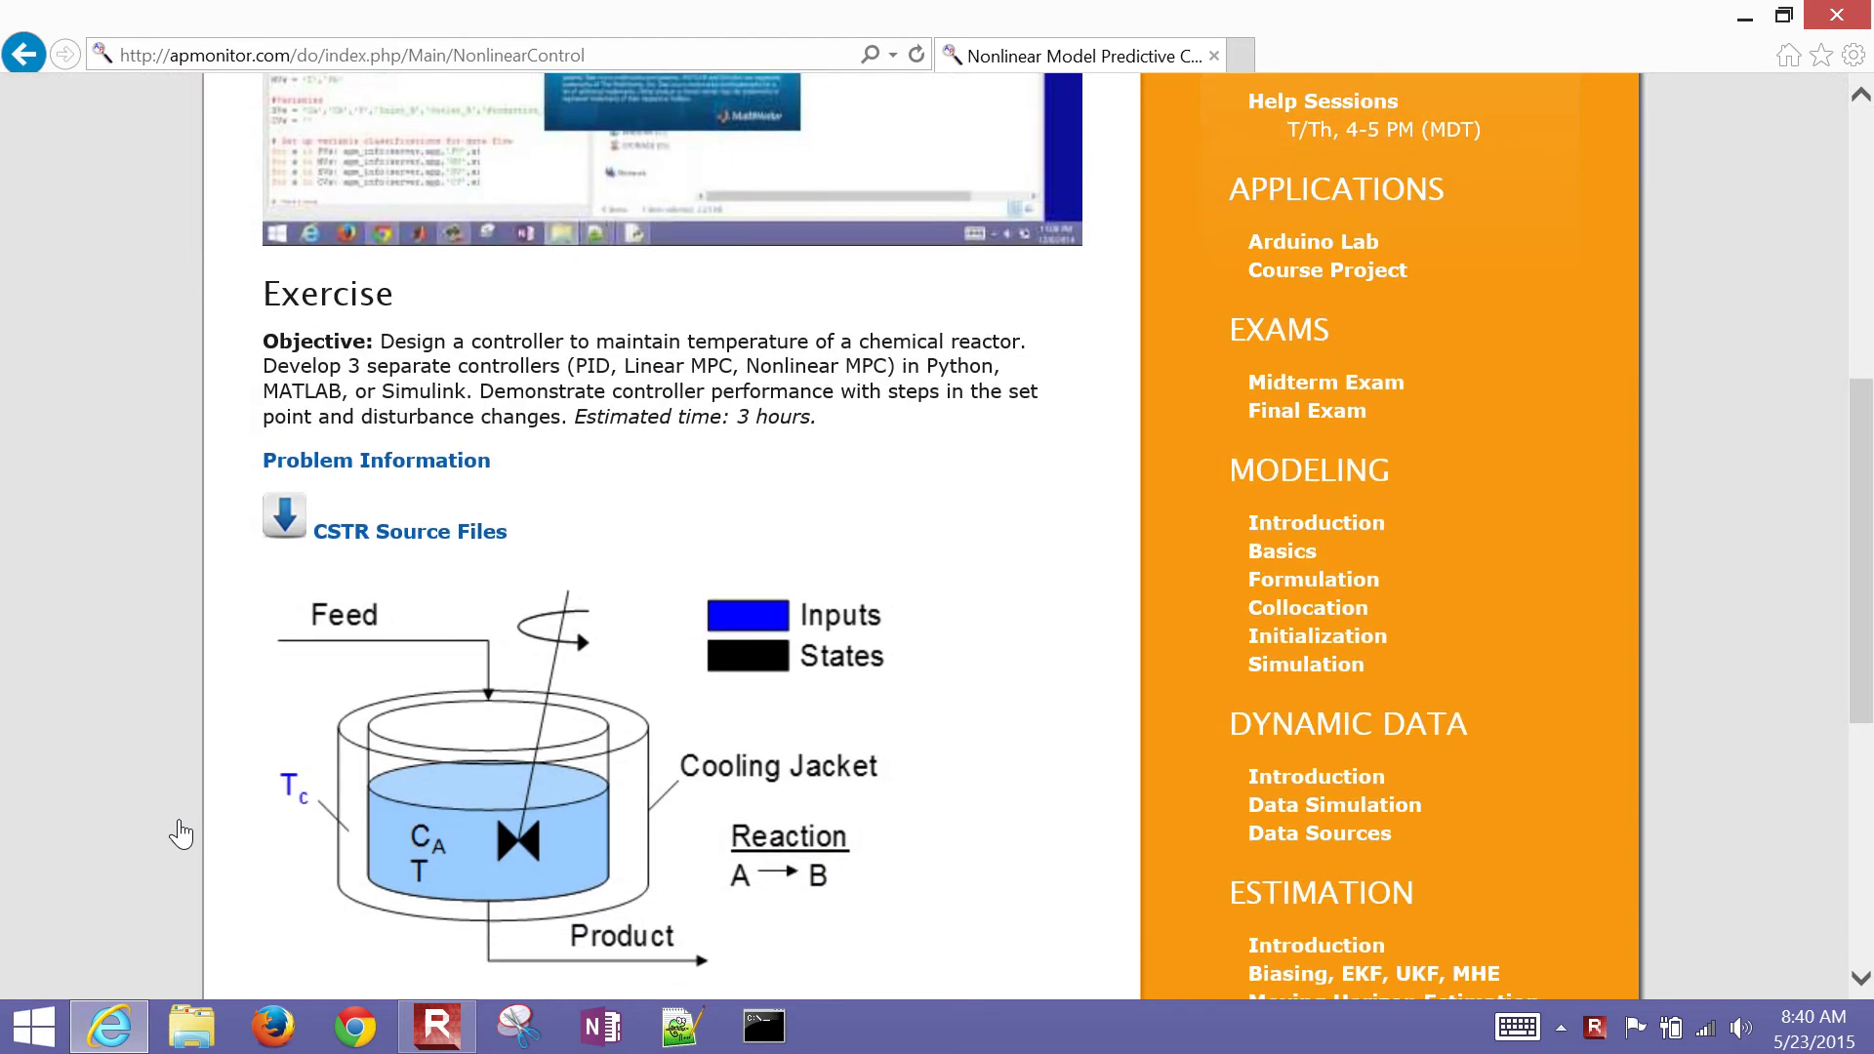
pyautogui.scroll(5, 181, 834)
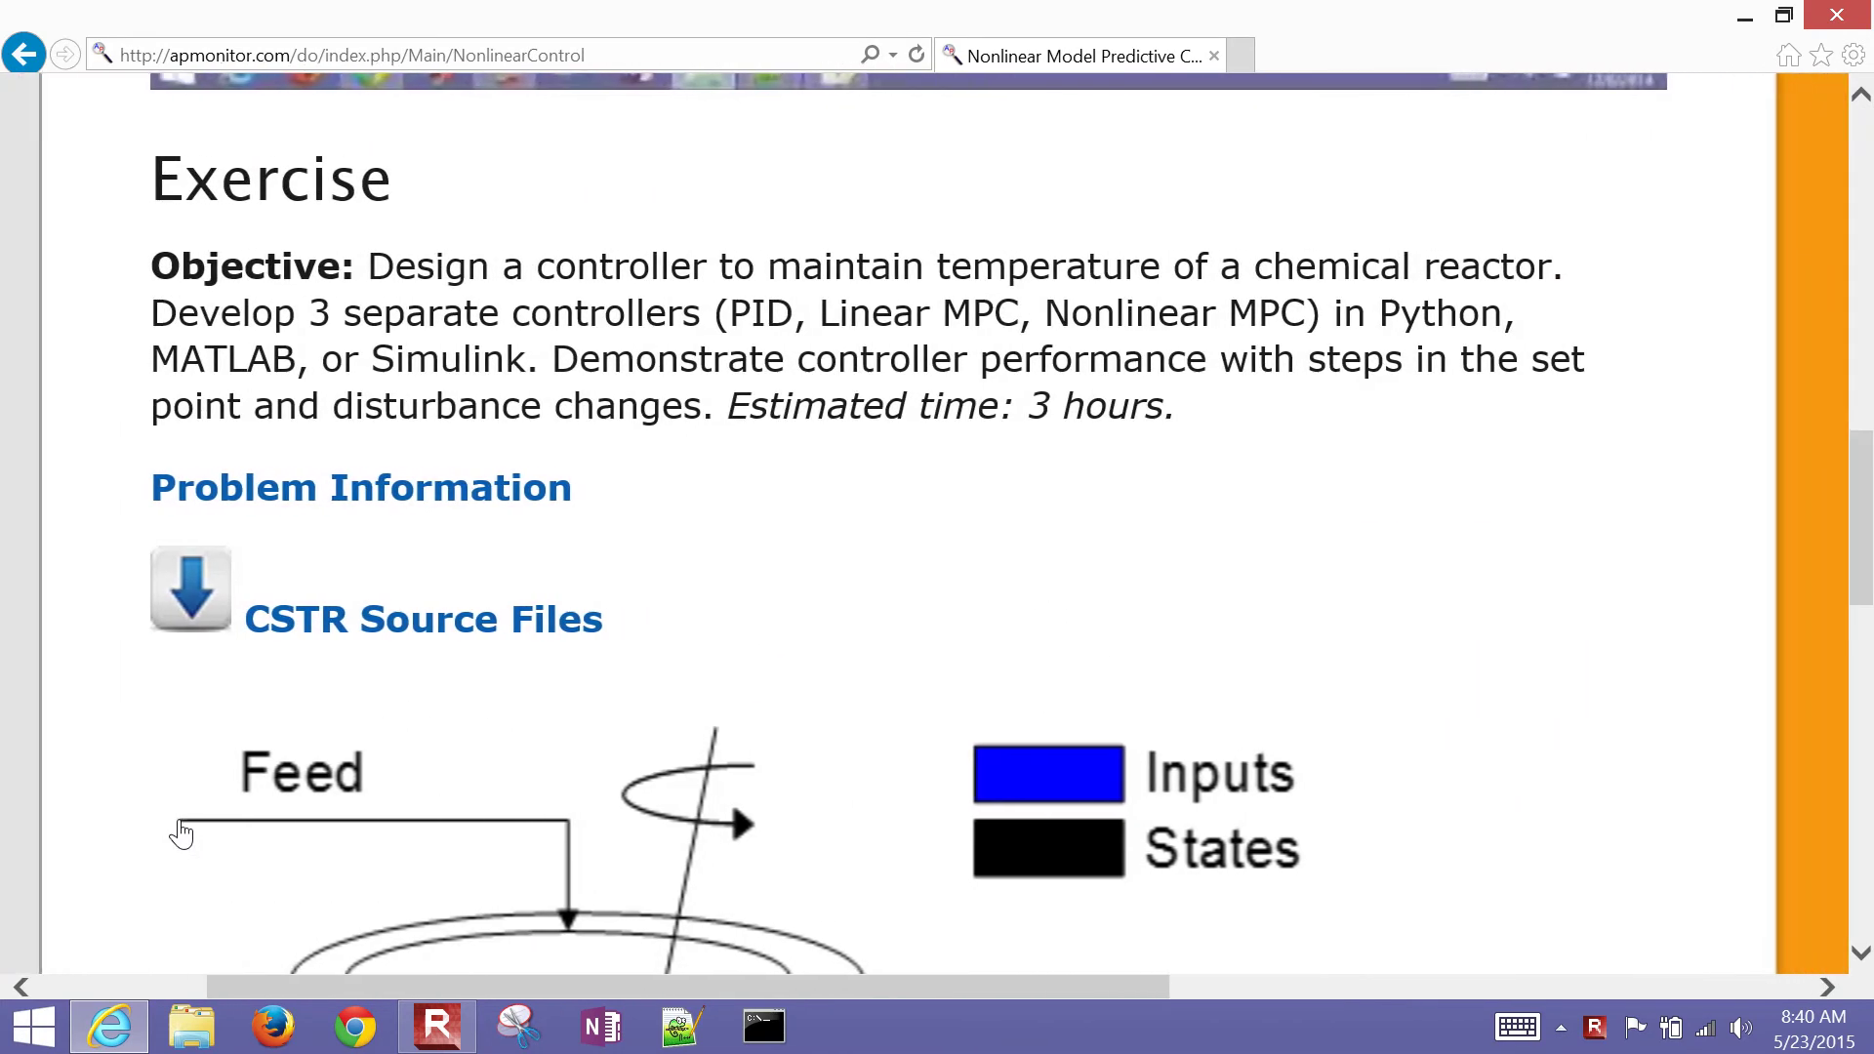
pyautogui.scroll(-5, 180, 835)
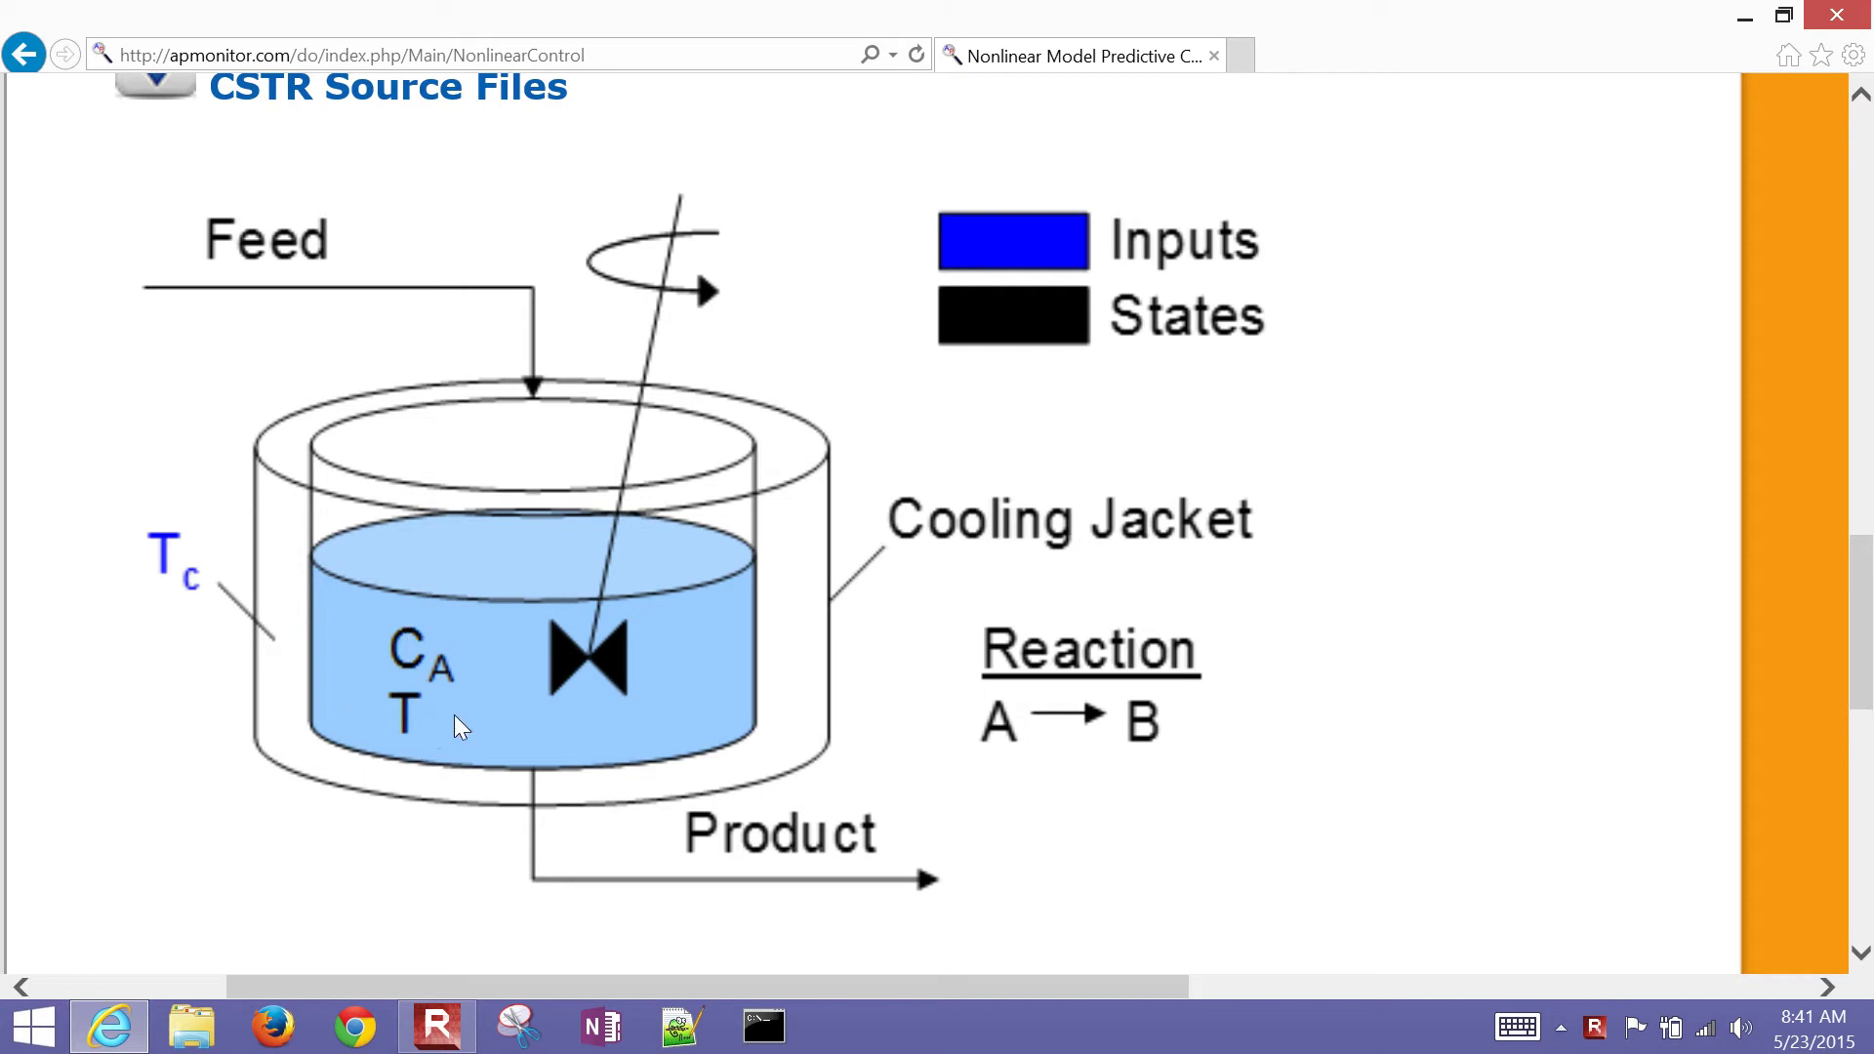
pyautogui.hotkey('ctrl', '-')
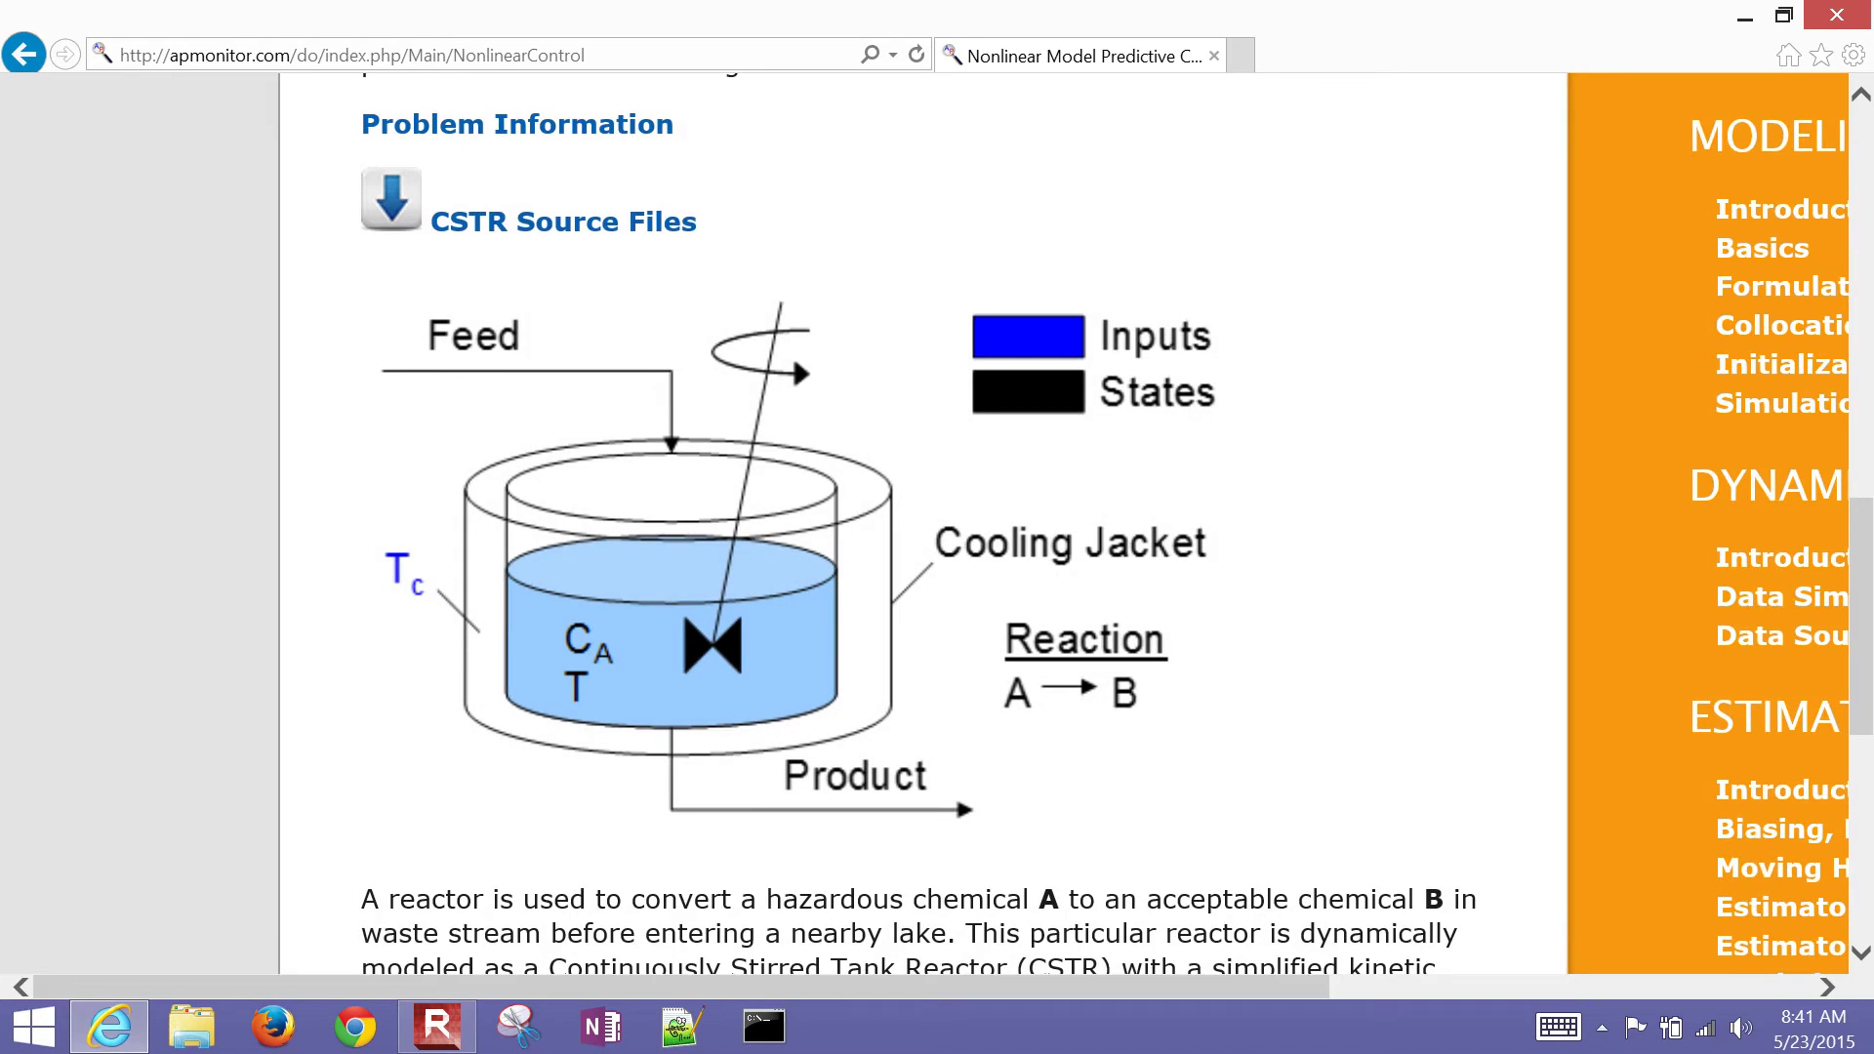
pyautogui.scroll(2, 937, 527)
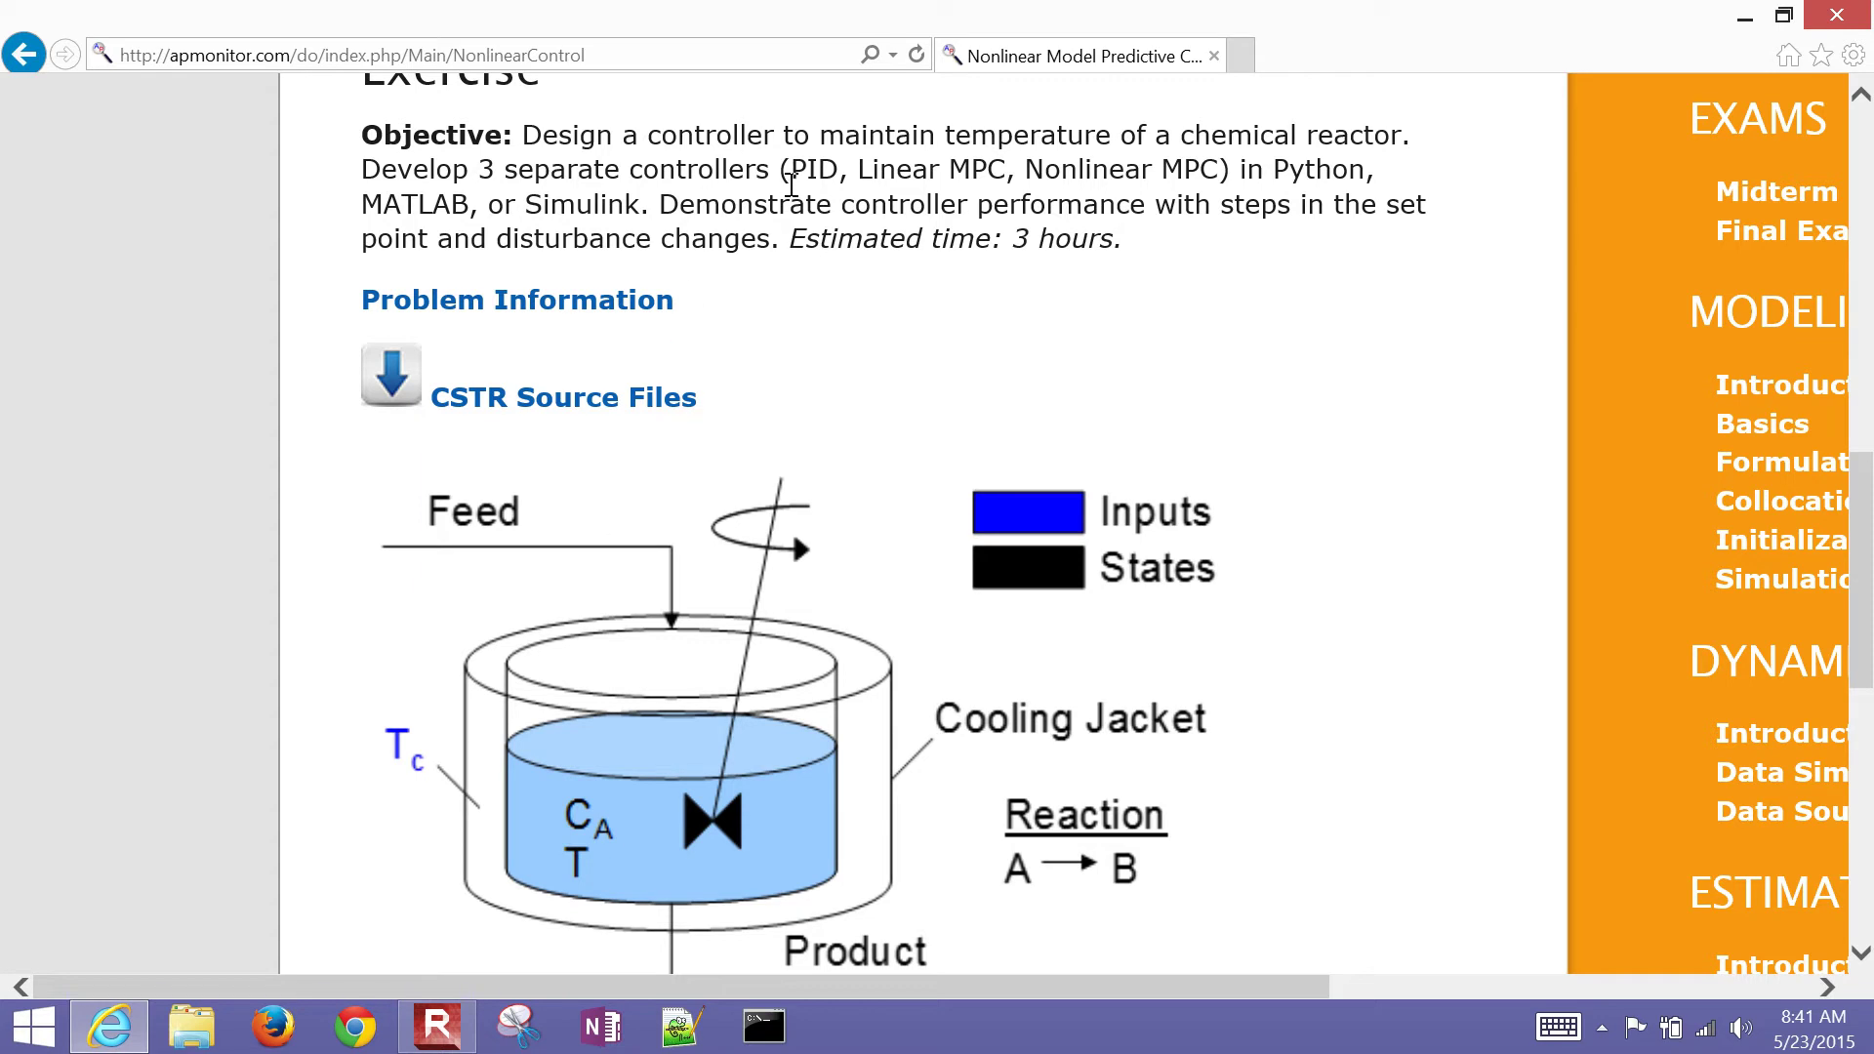
pyautogui.moveTo(793, 176); pyautogui.dragTo(1209, 178)
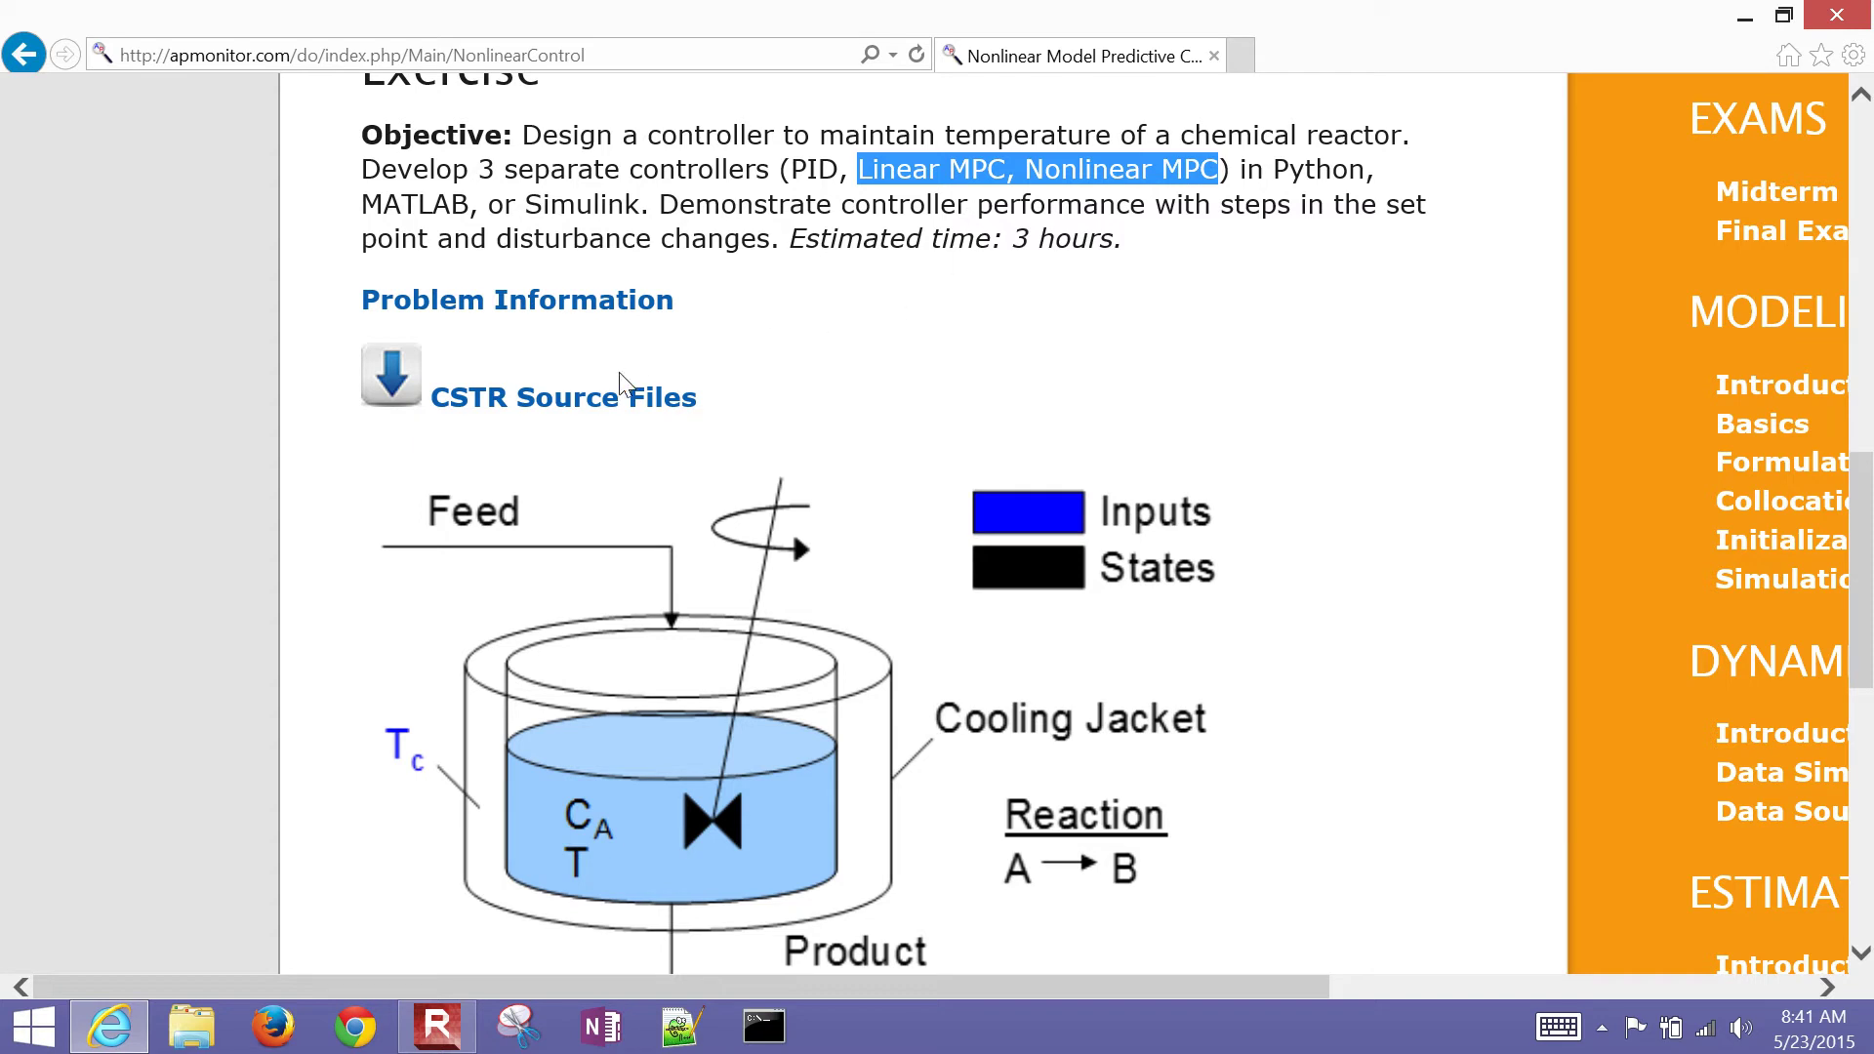
pyautogui.click(549, 306)
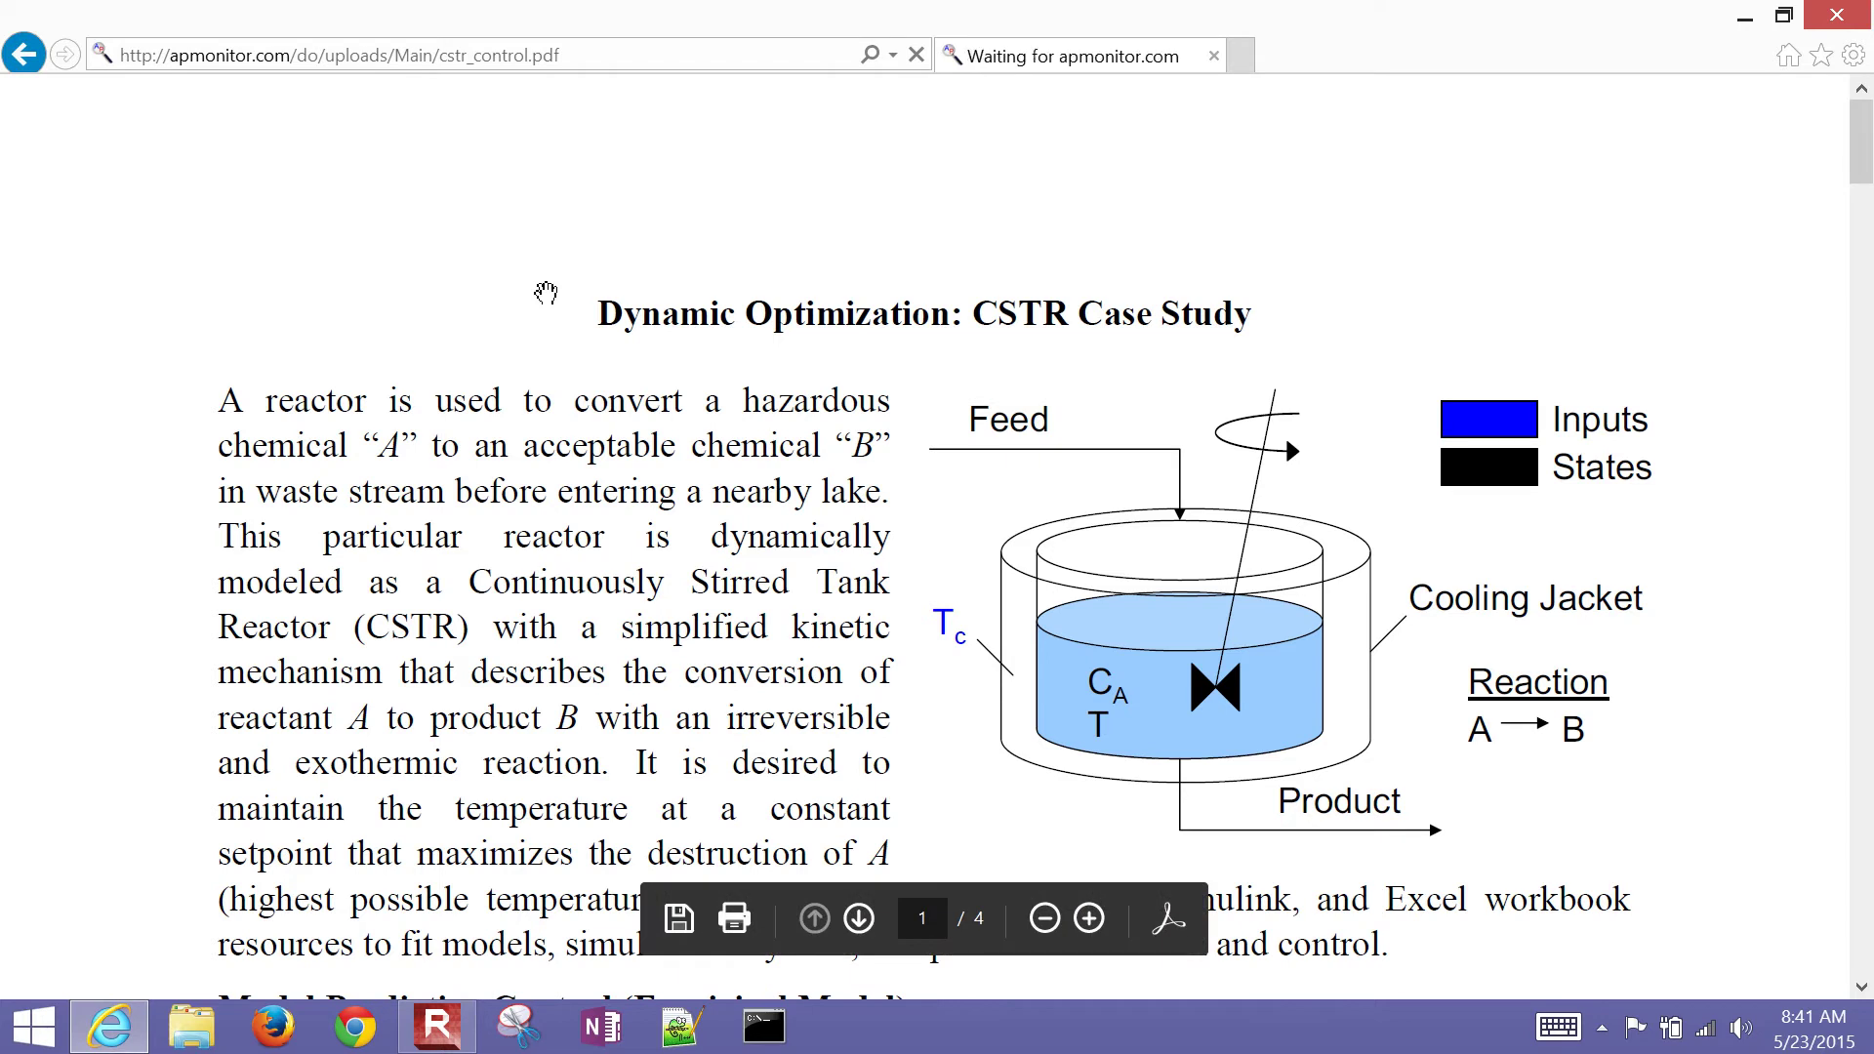
pyautogui.scroll(-5, 546, 293)
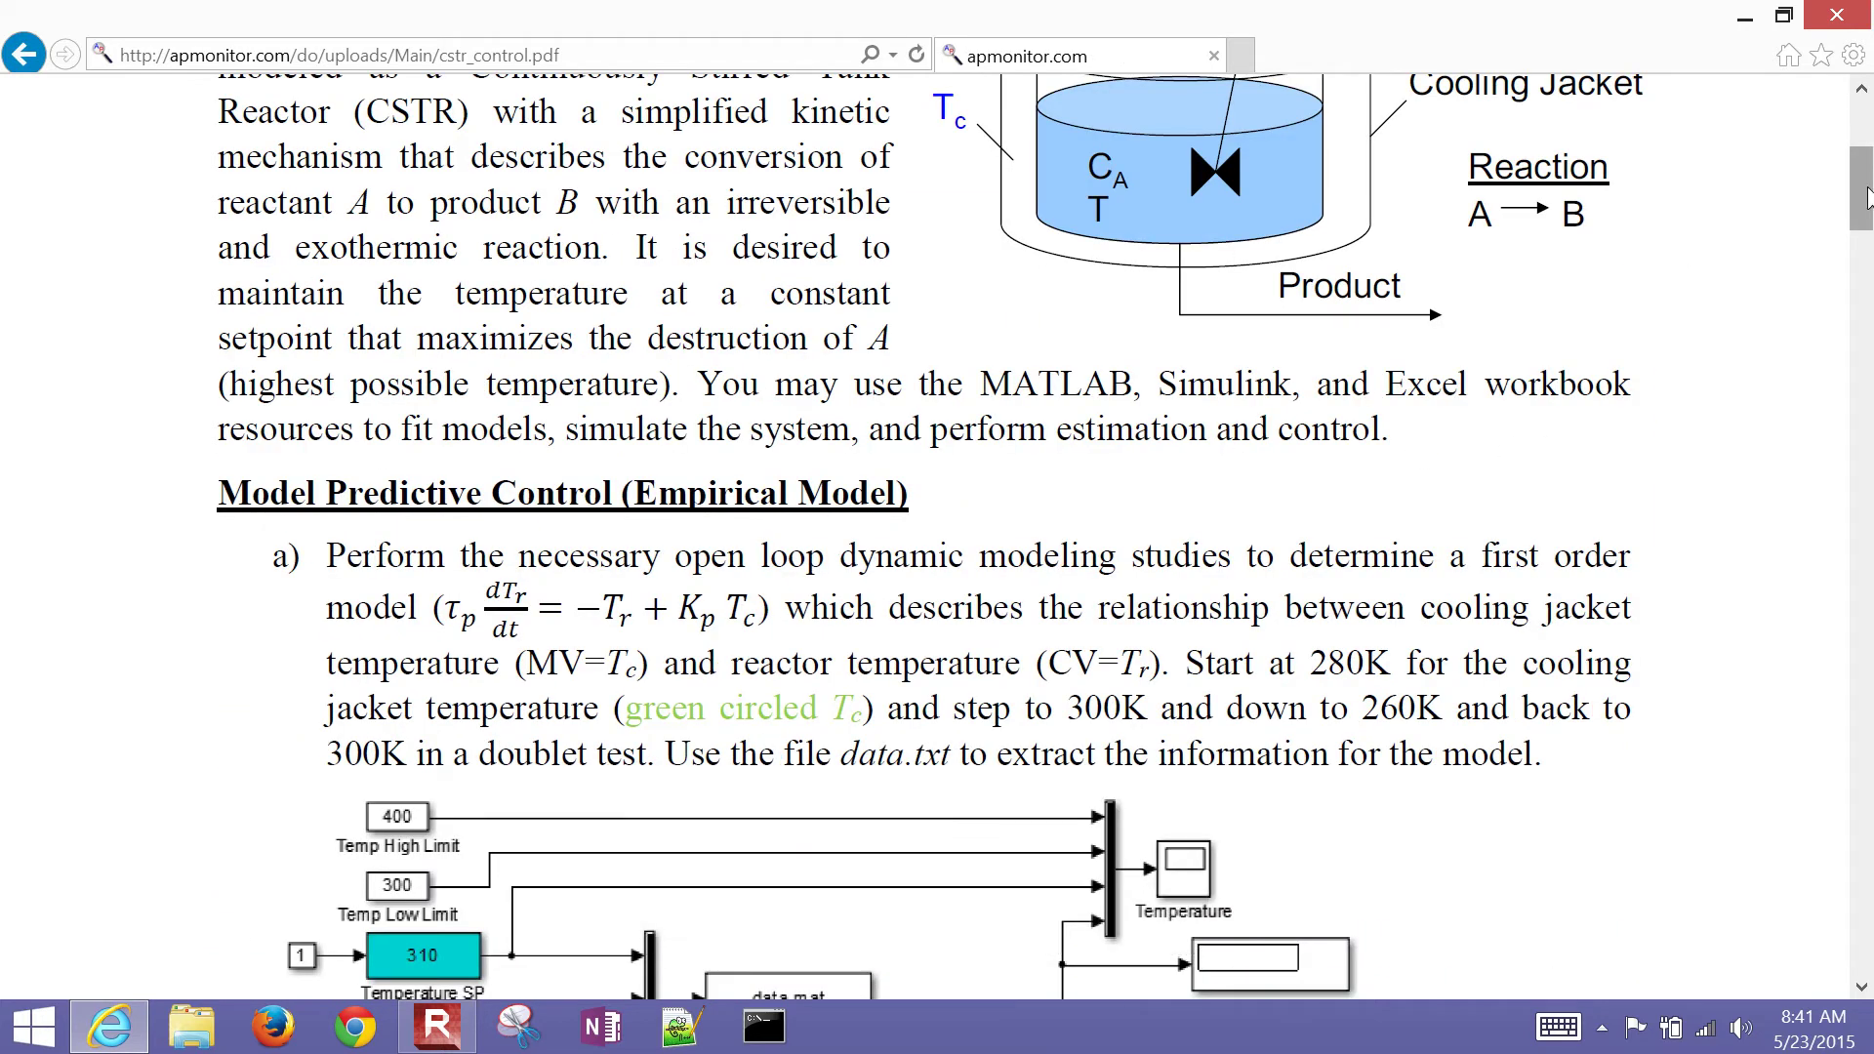
pyautogui.moveTo(1864, 196); pyautogui.dragTo(1865, 264)
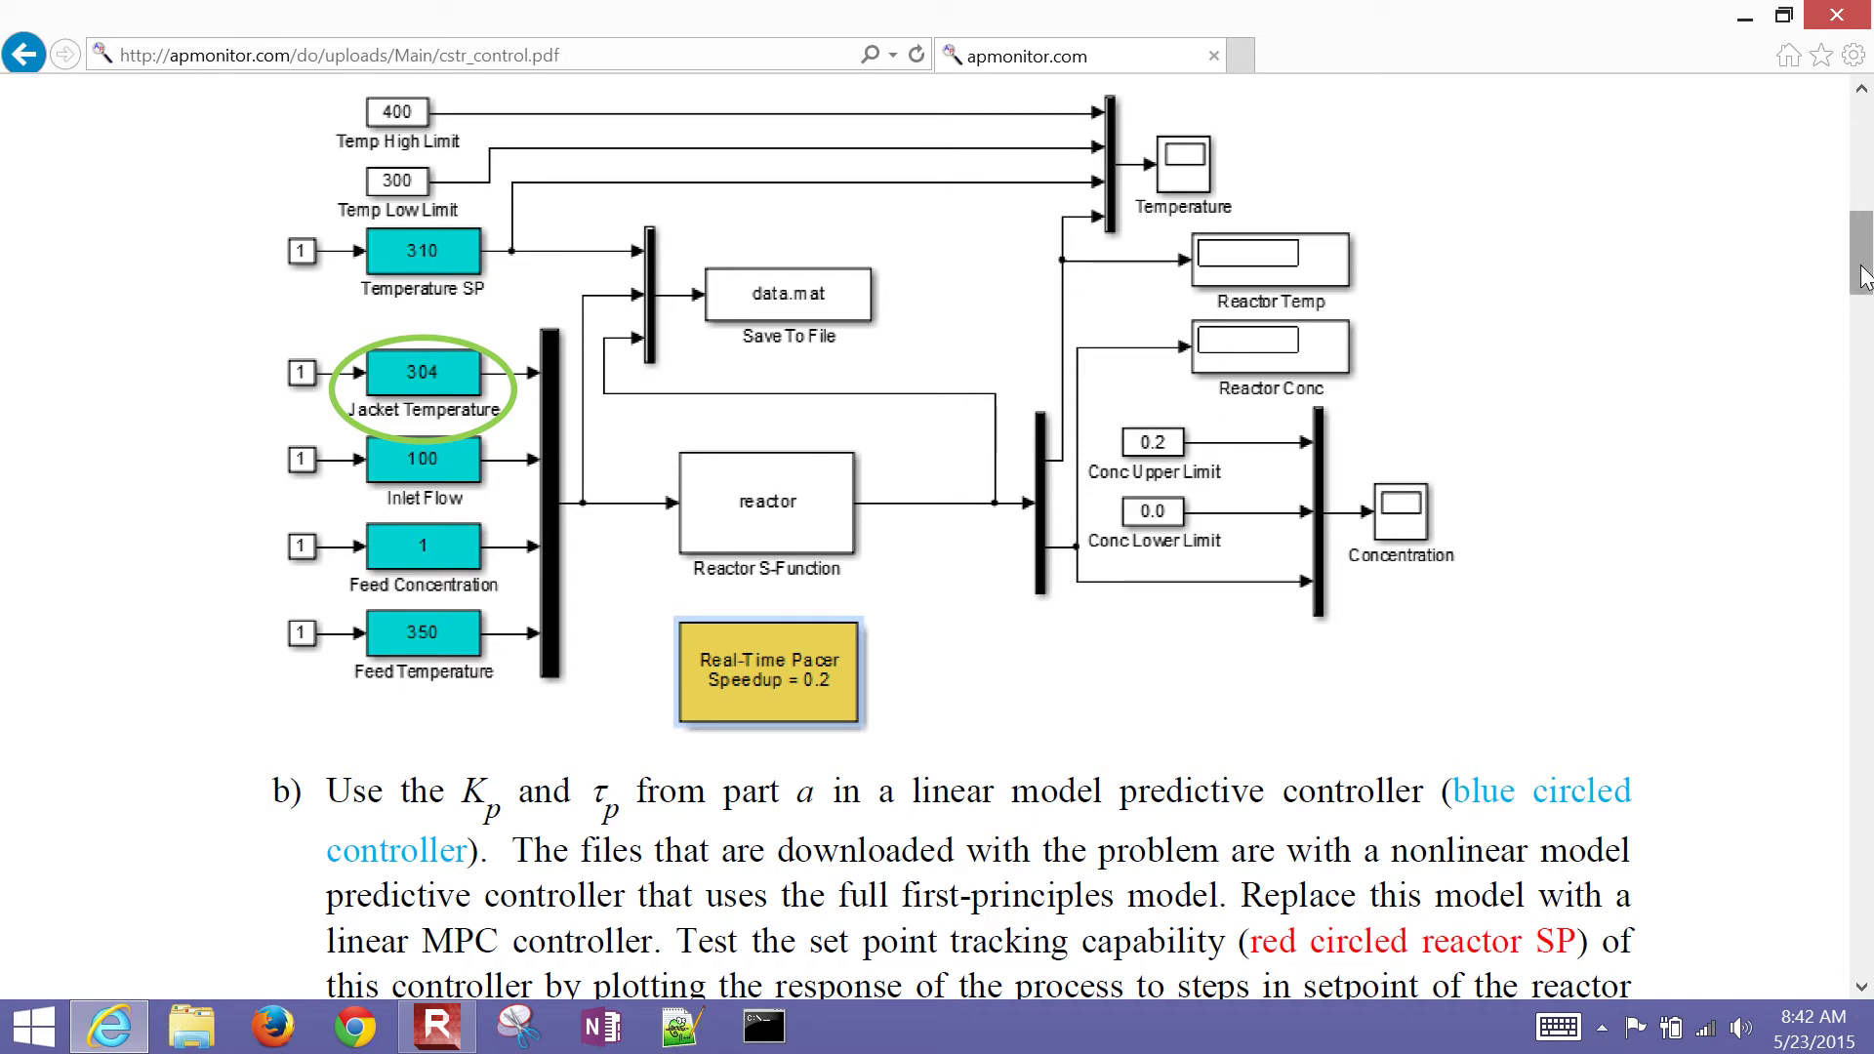
pyautogui.moveTo(1864, 277); pyautogui.dragTo(1846, 146)
pyautogui.click(25, 55)
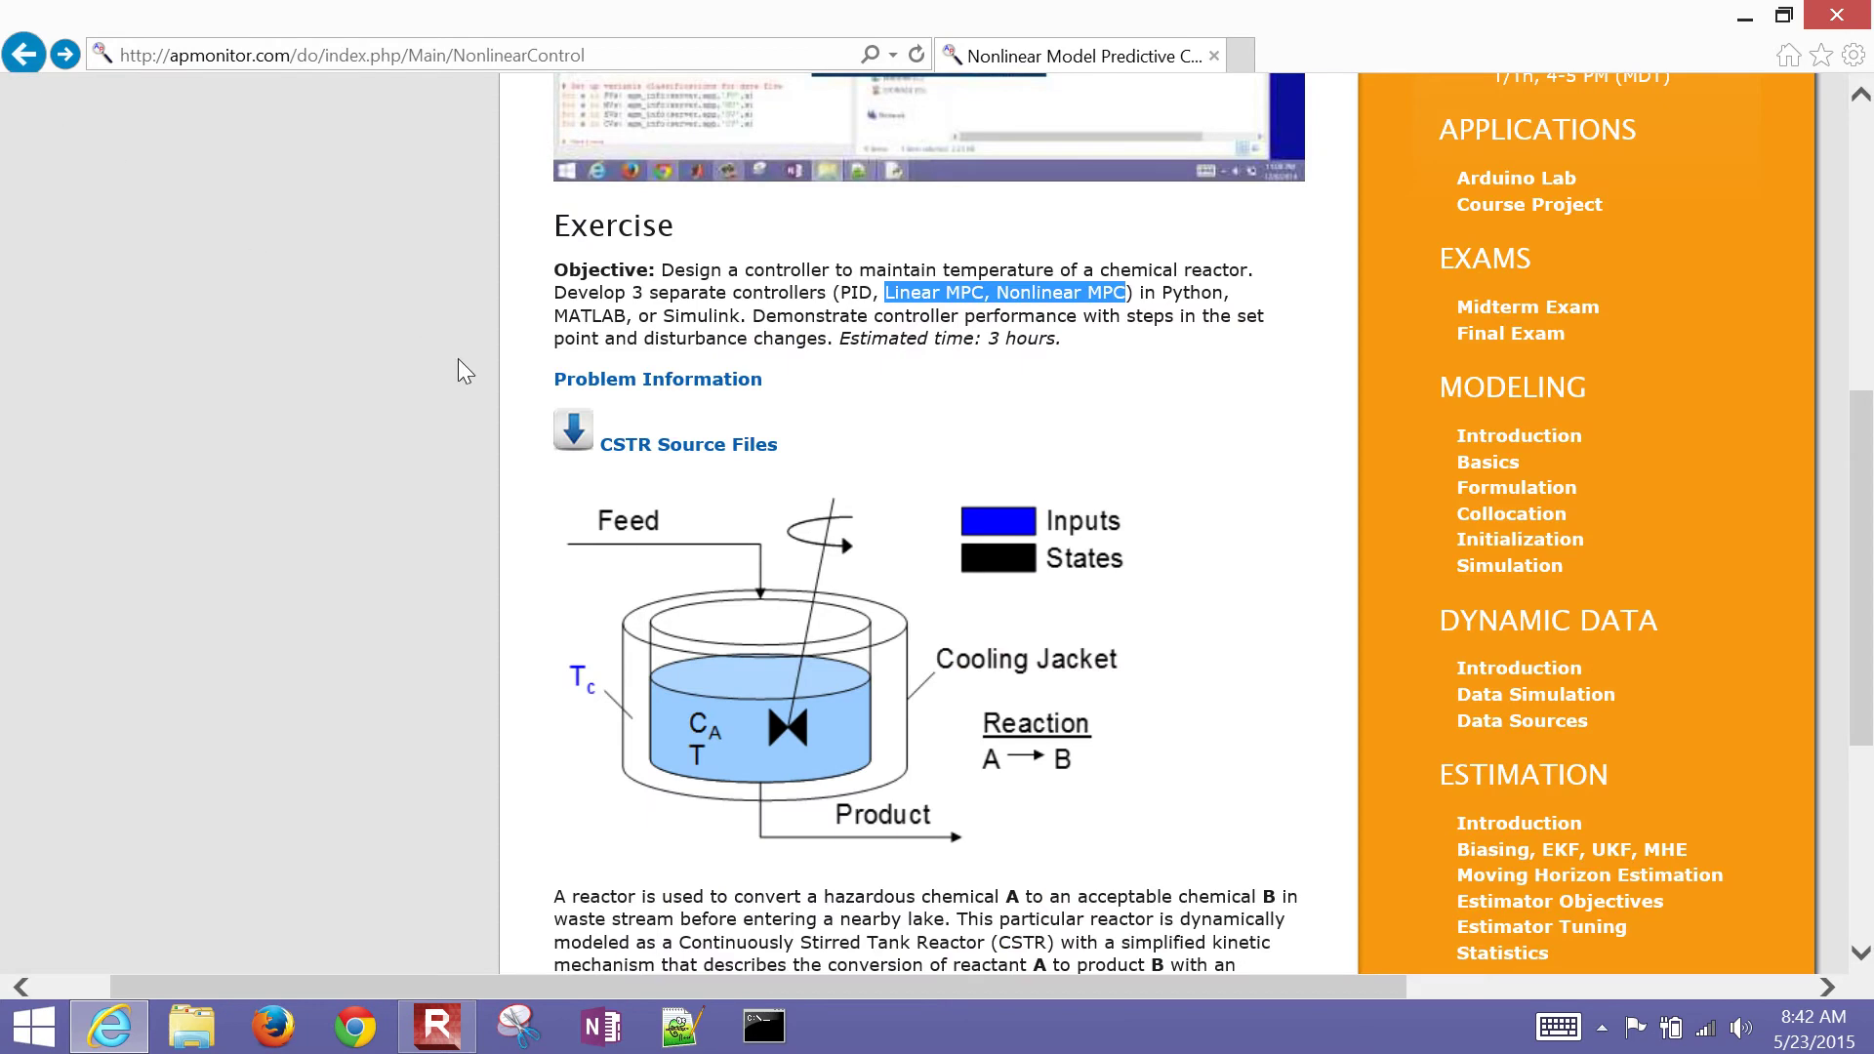
# Download the CSTR Source Files, saving cstr_control.zip to the Desktop.
pyautogui.hotkey('ctrl', '+')
pyautogui.hotkey('ctrl', '+')
pyautogui.hotkey('ctrl', '+')
pyautogui.hotkey('ctrl', '+')
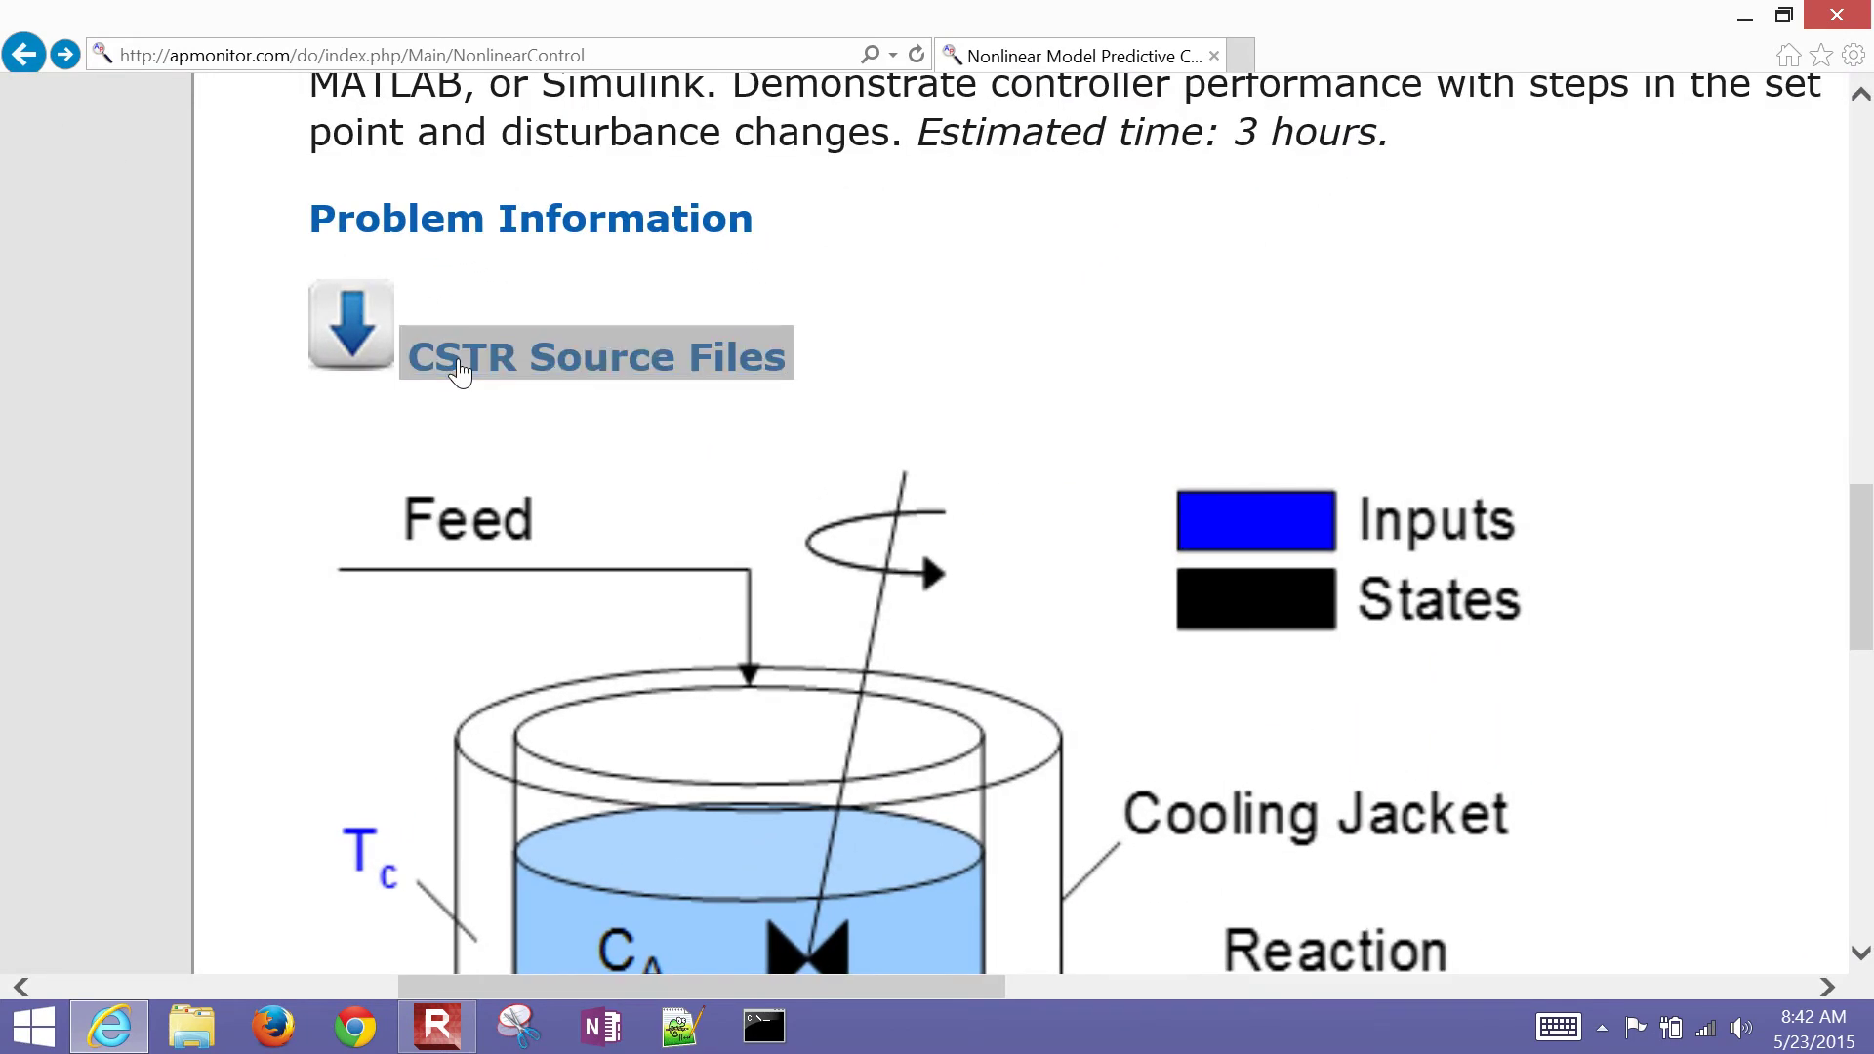
pyautogui.click(459, 371)
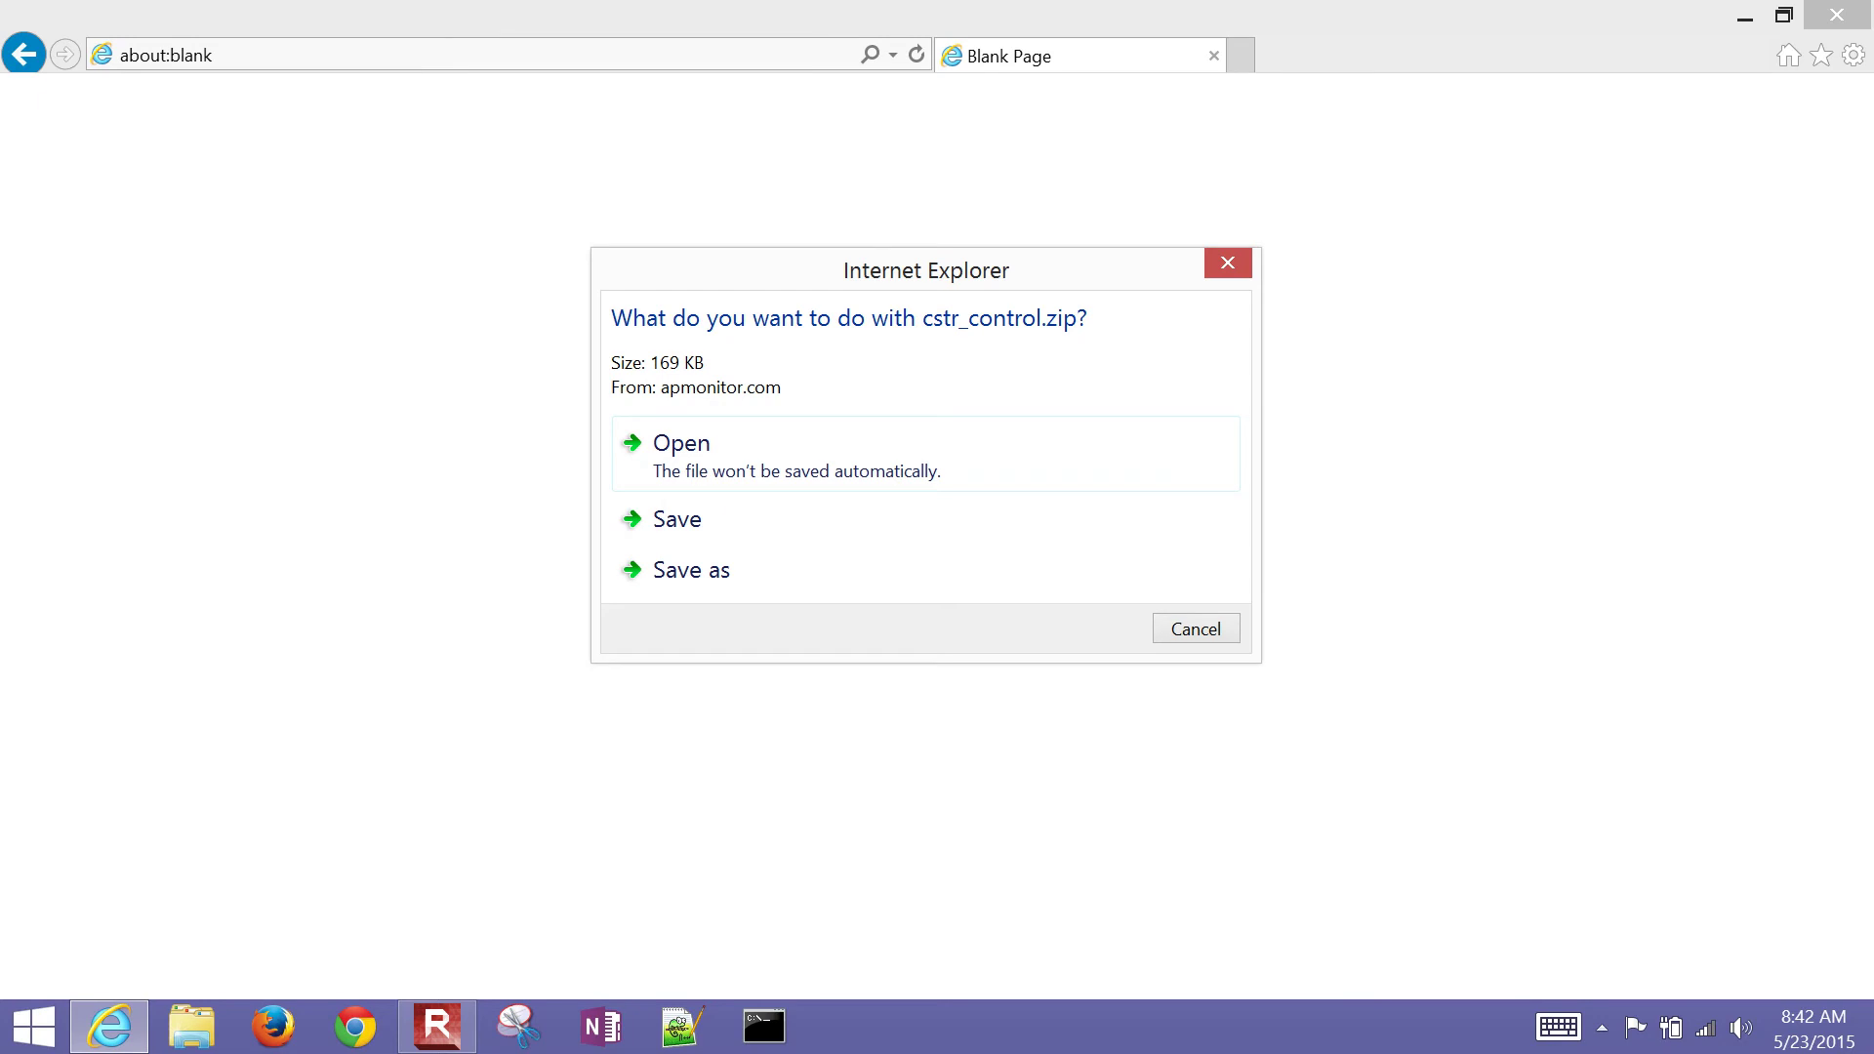
pyautogui.click(771, 565)
pyautogui.press('Return')
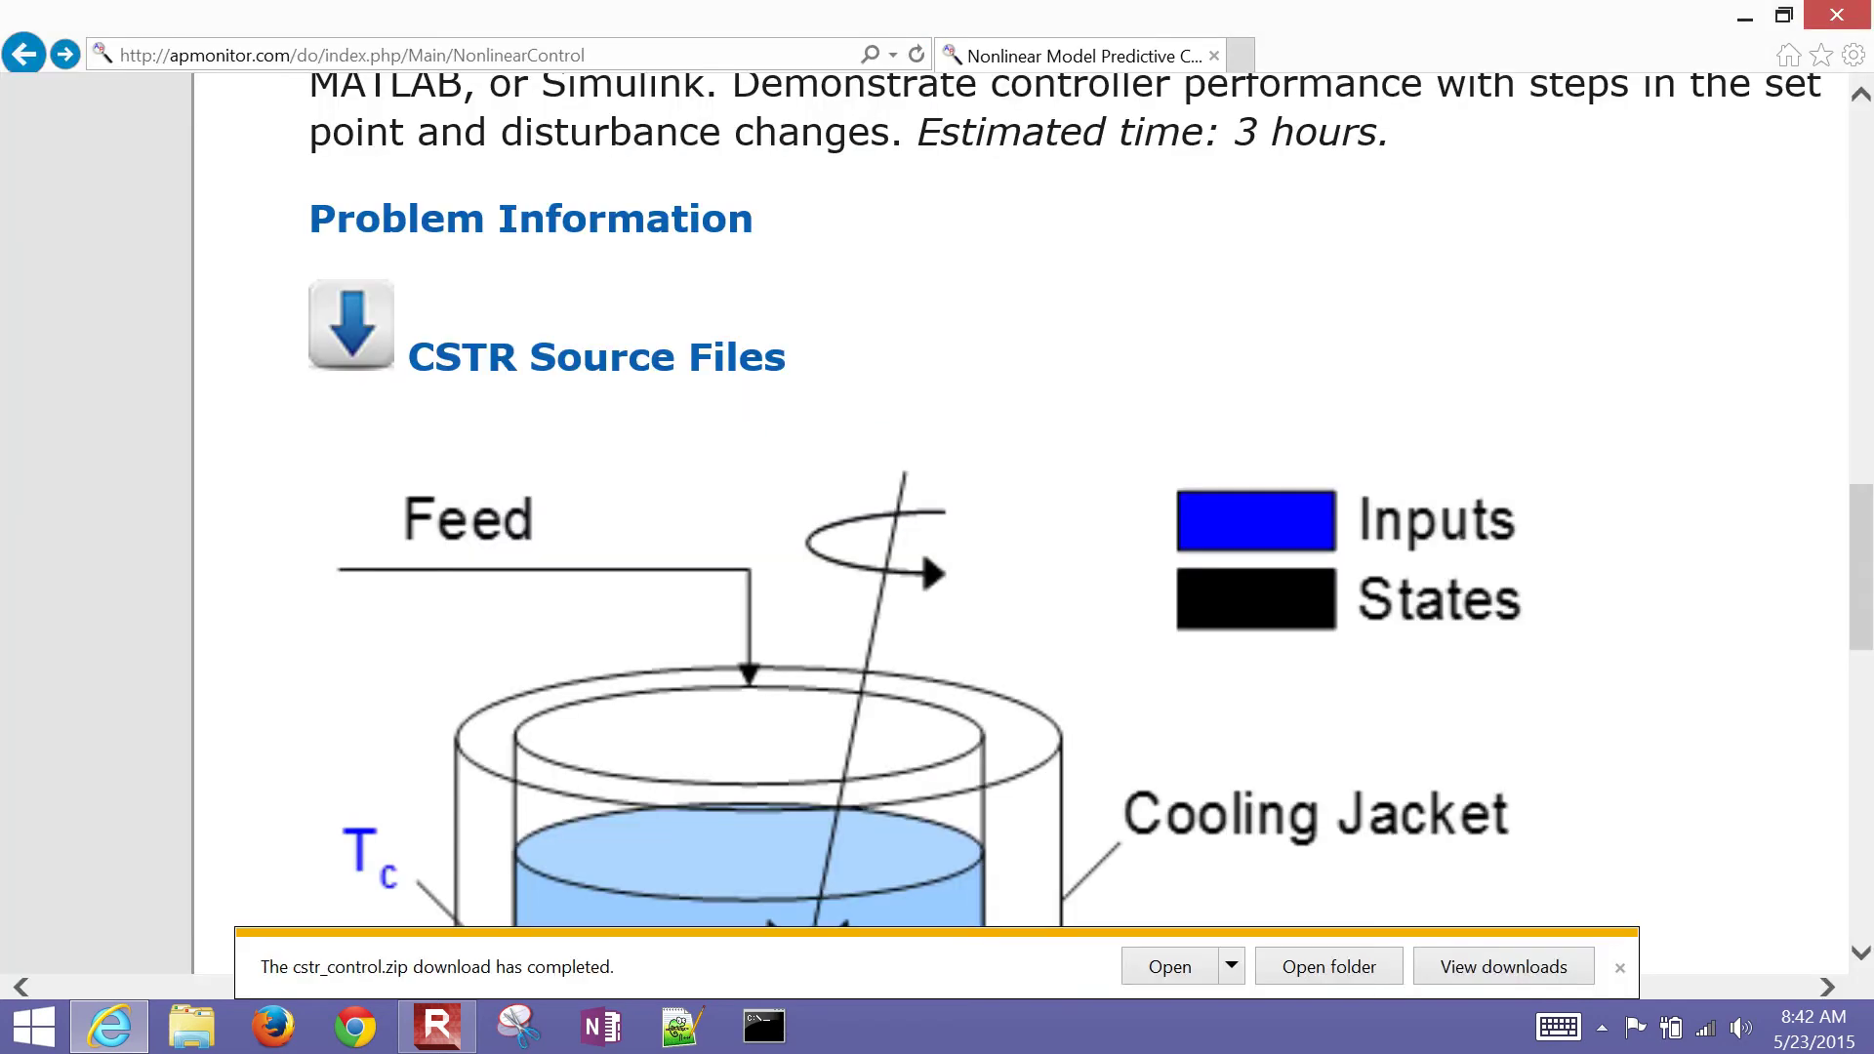
# Extract cstr_control.zip from the desktop into a cstr_control folder.
pyautogui.press('super+d')
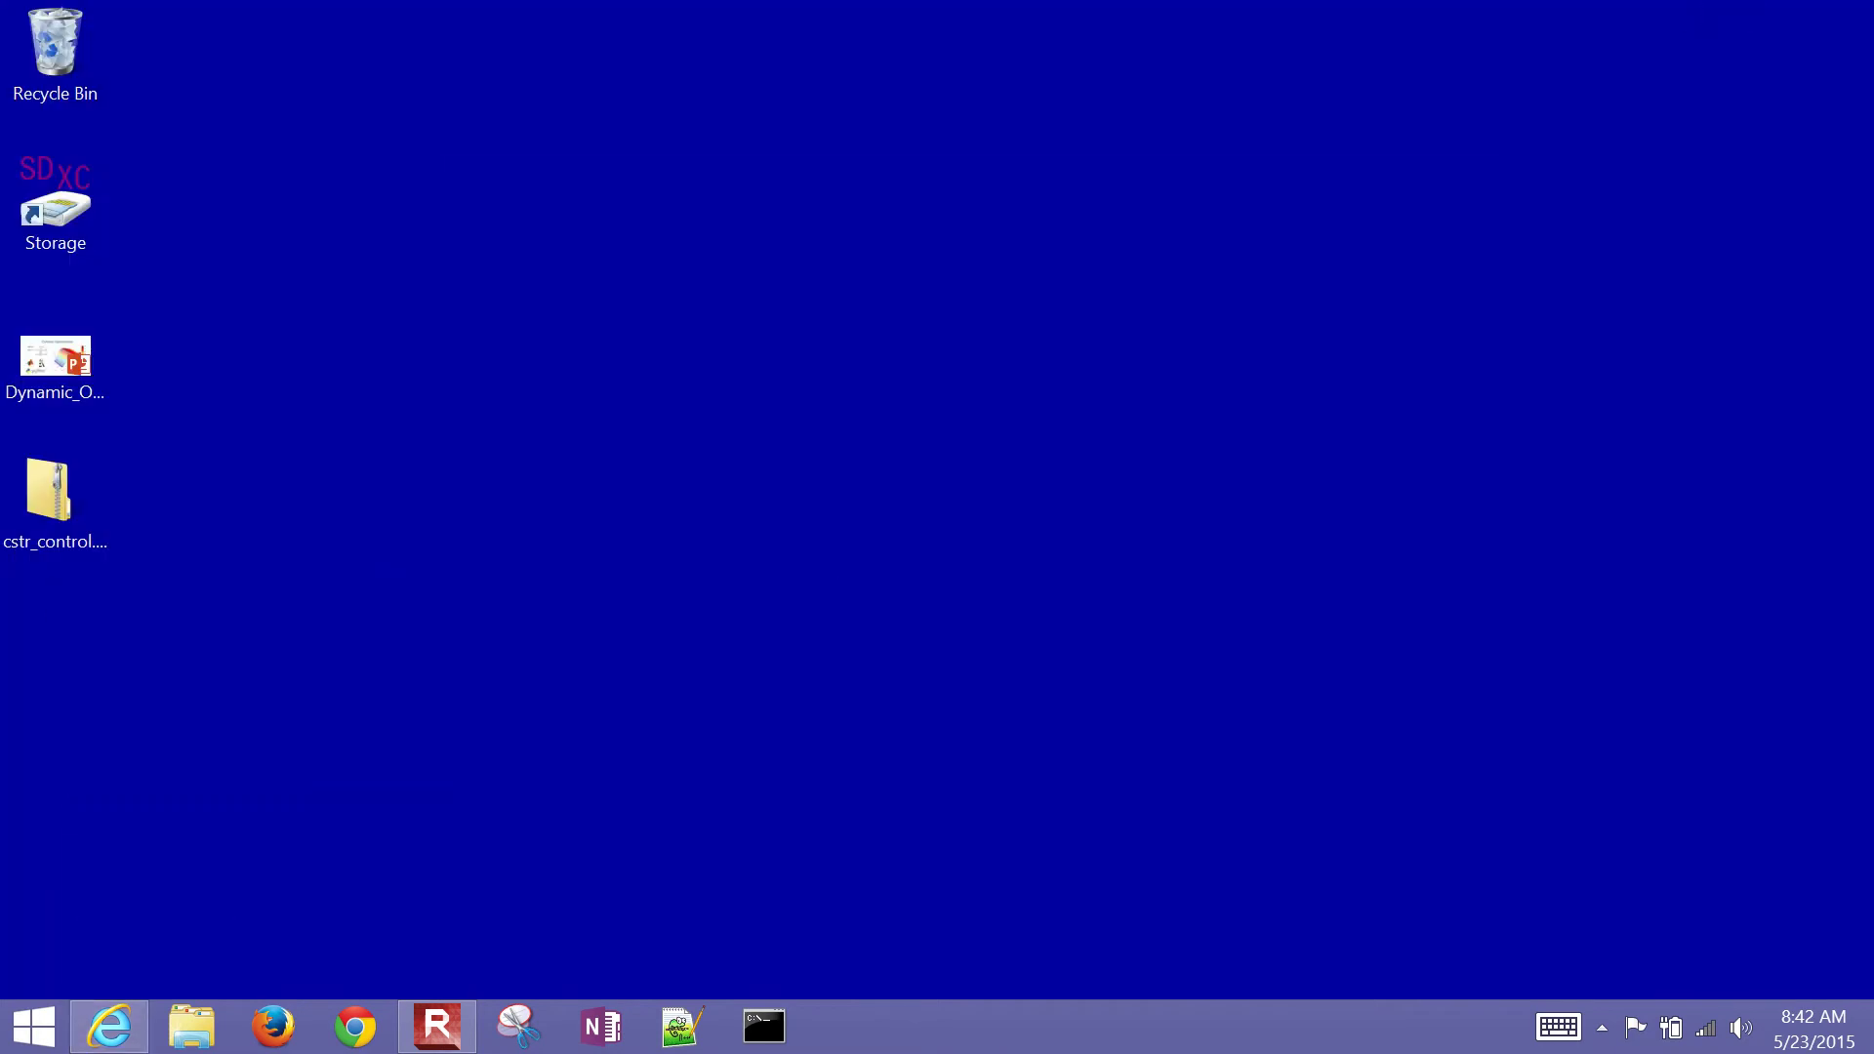
pyautogui.rightClick(2, 506)
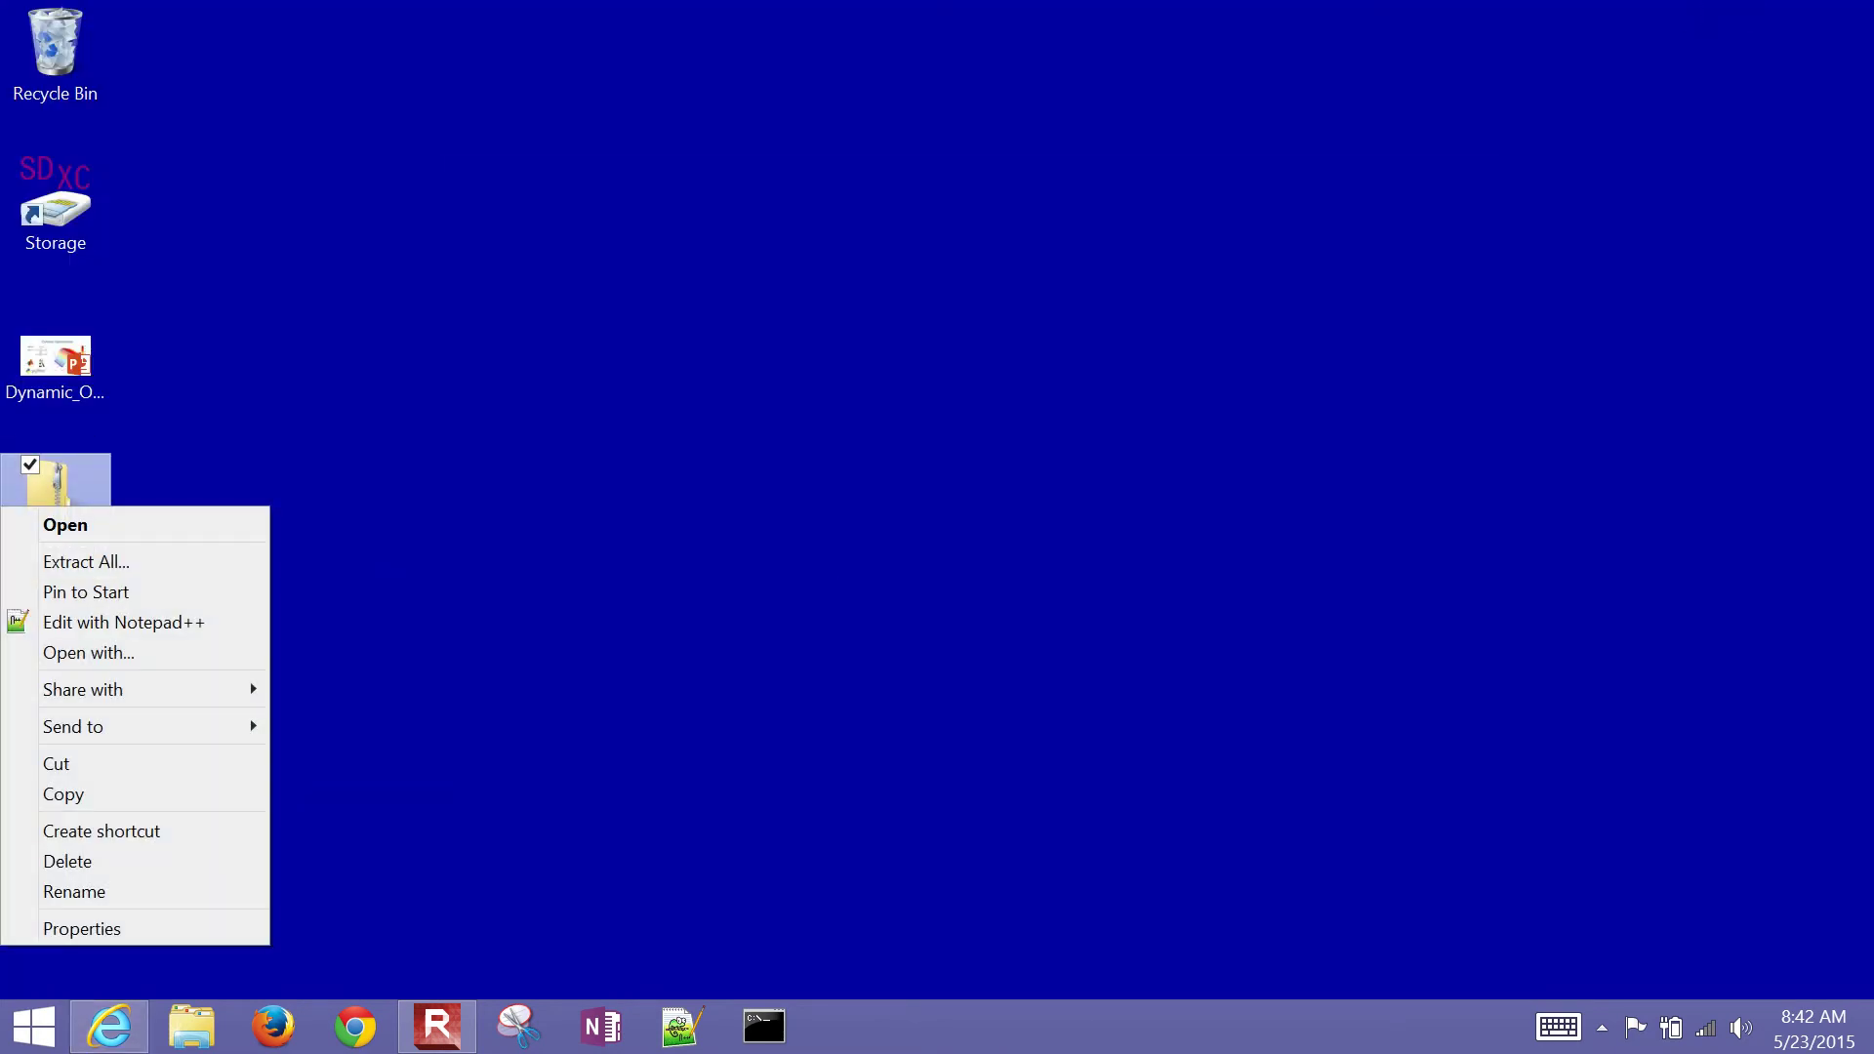
pyautogui.click(85, 561)
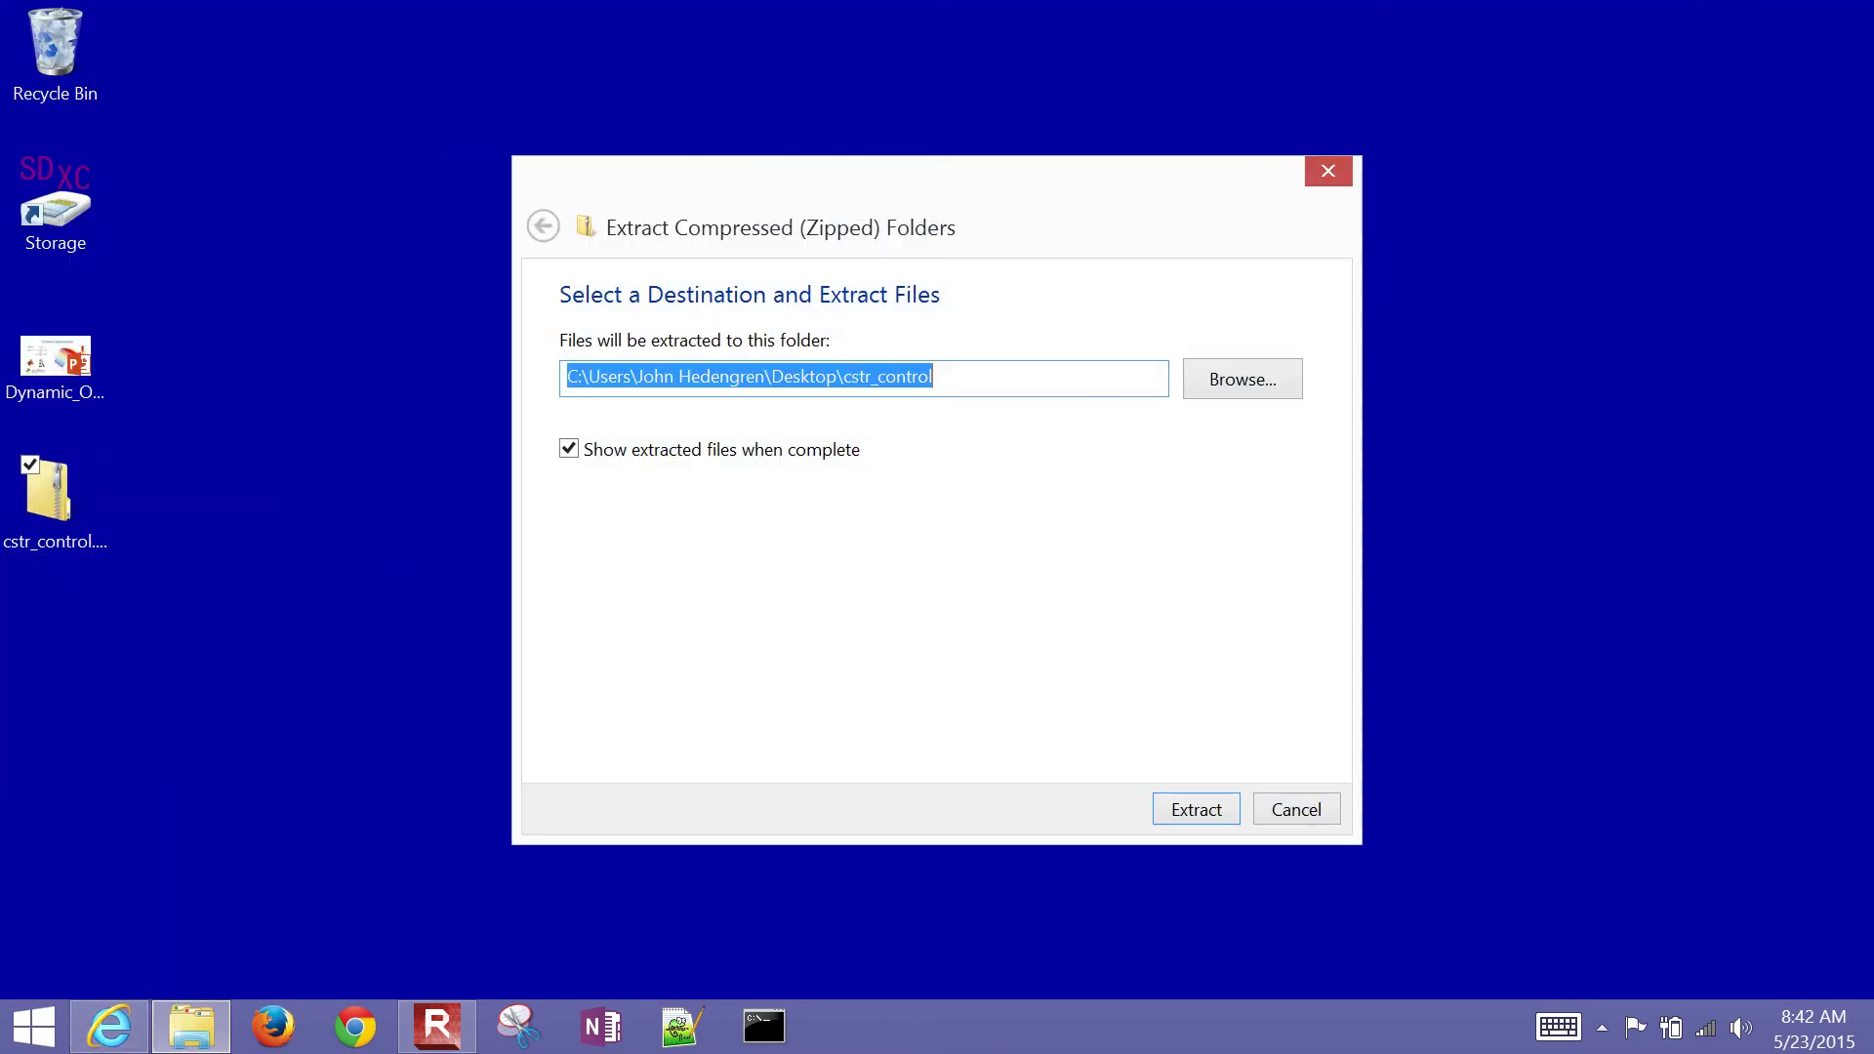
pyautogui.press('Return')
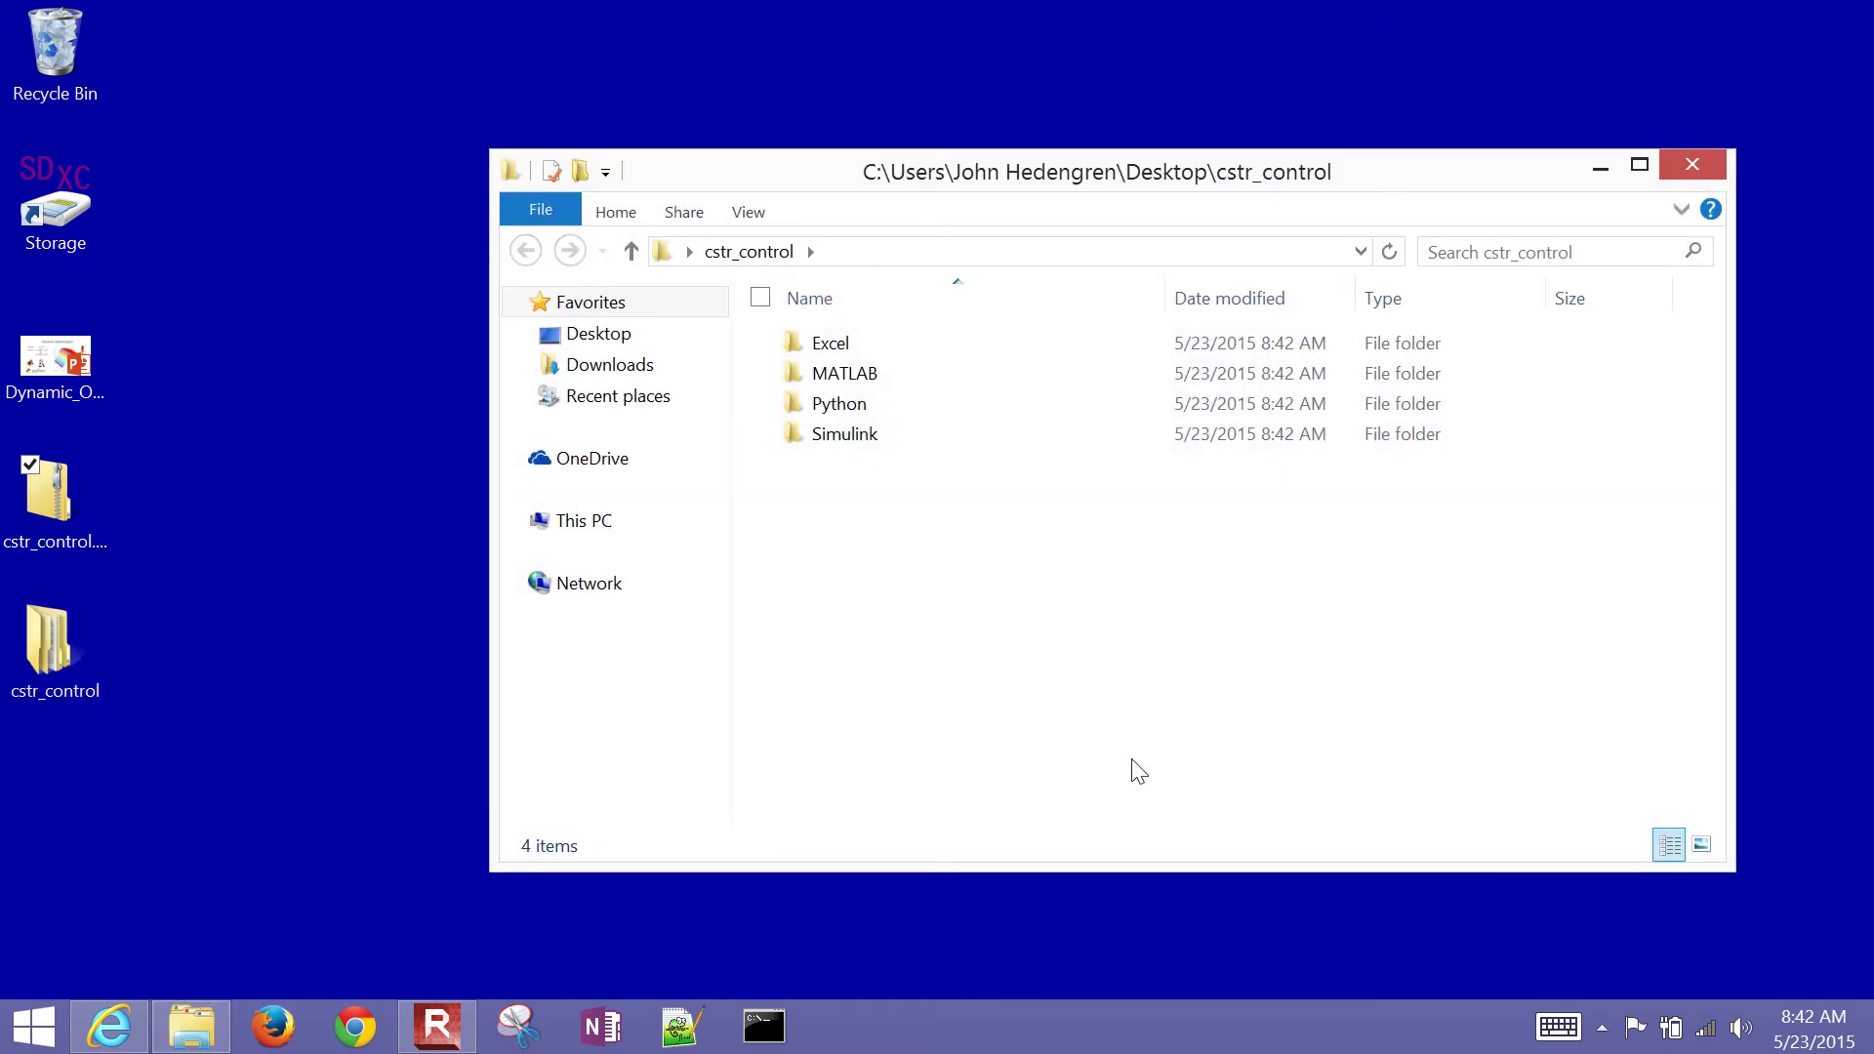
# Open cstr_sim.slx from the Simulink folder and select the folder's full path.
pyautogui.doubleClick(835, 429)
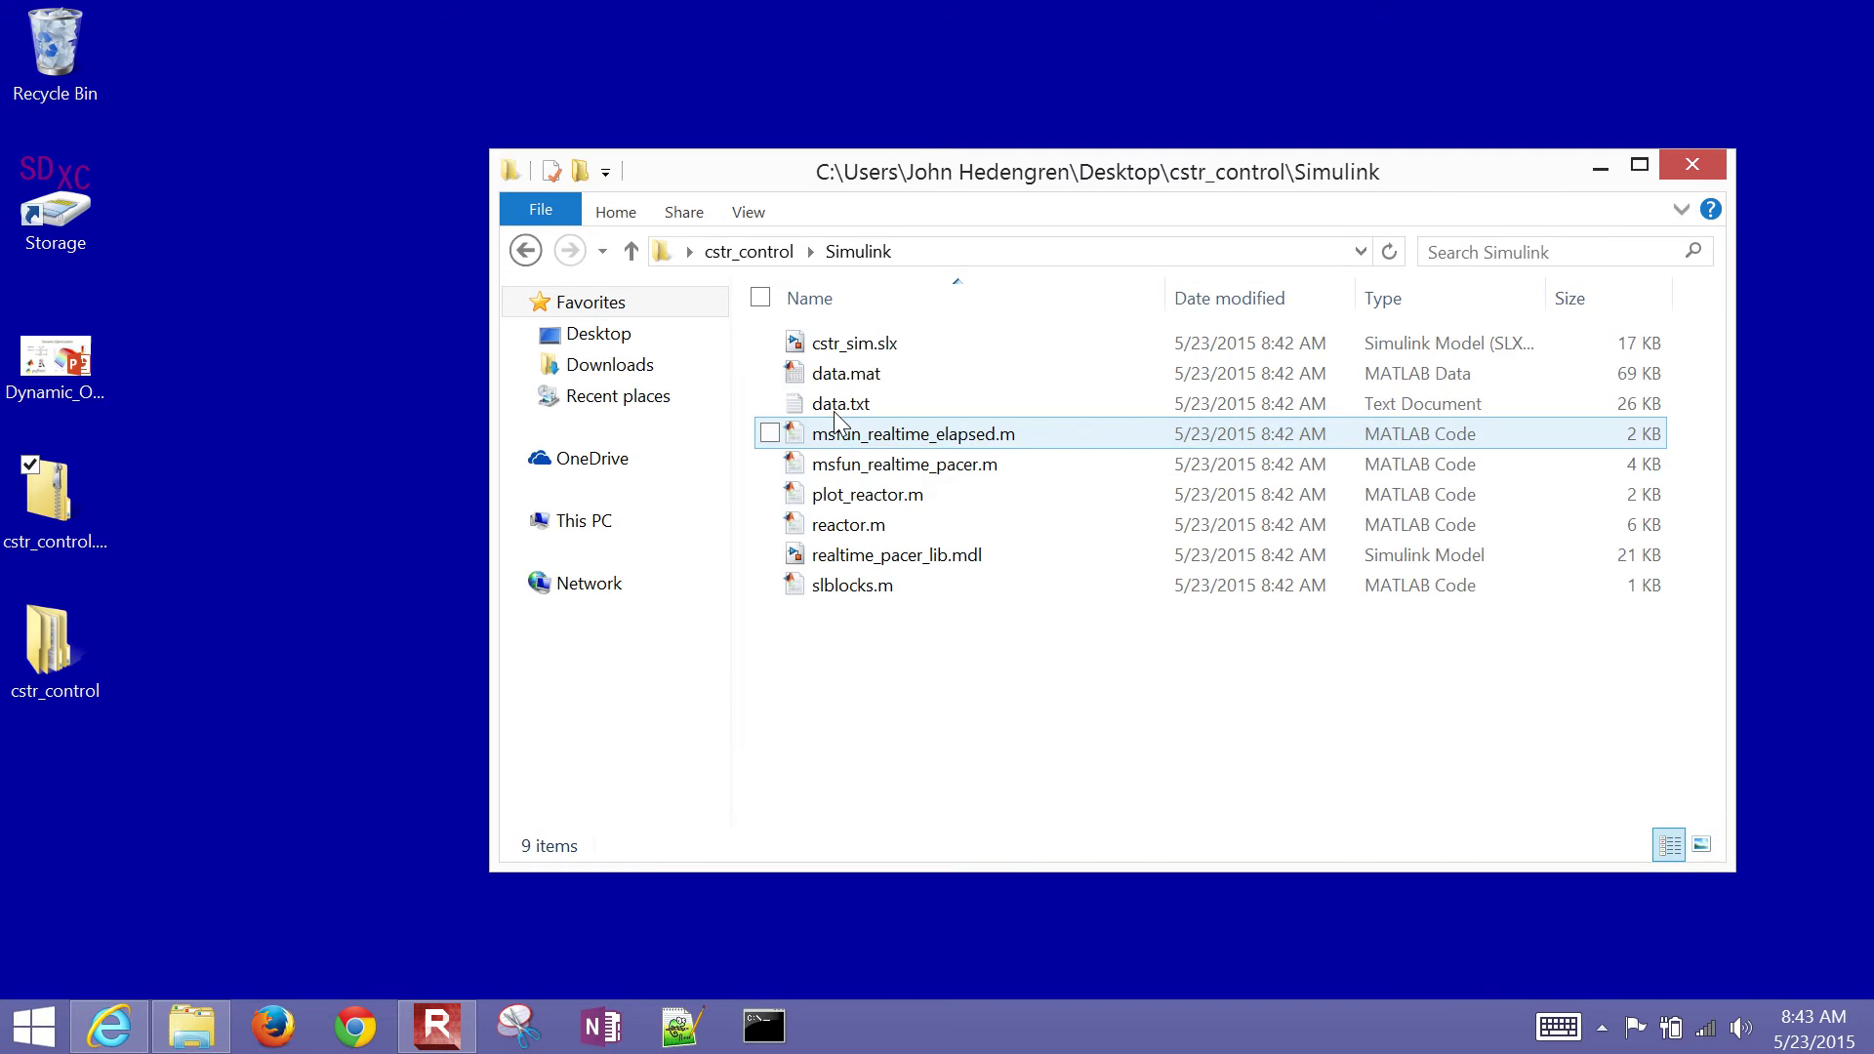
pyautogui.doubleClick(840, 348)
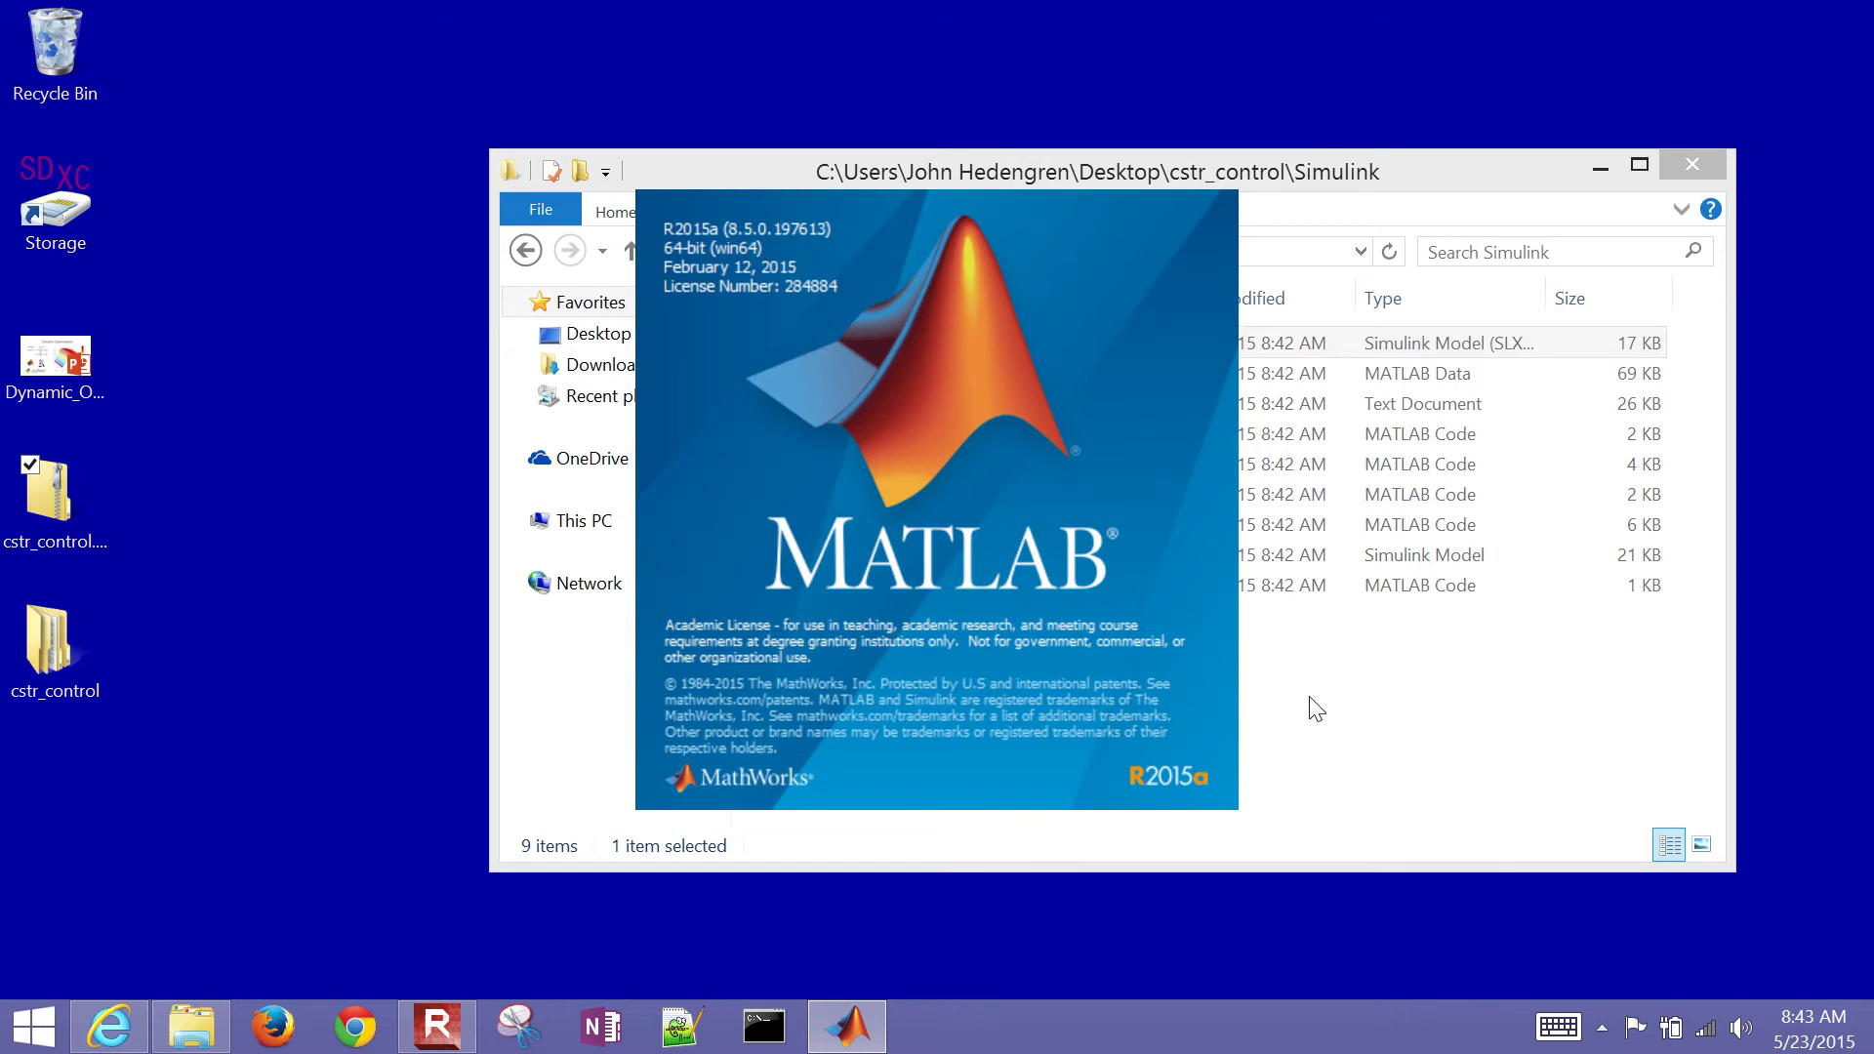
pyautogui.click(1317, 710)
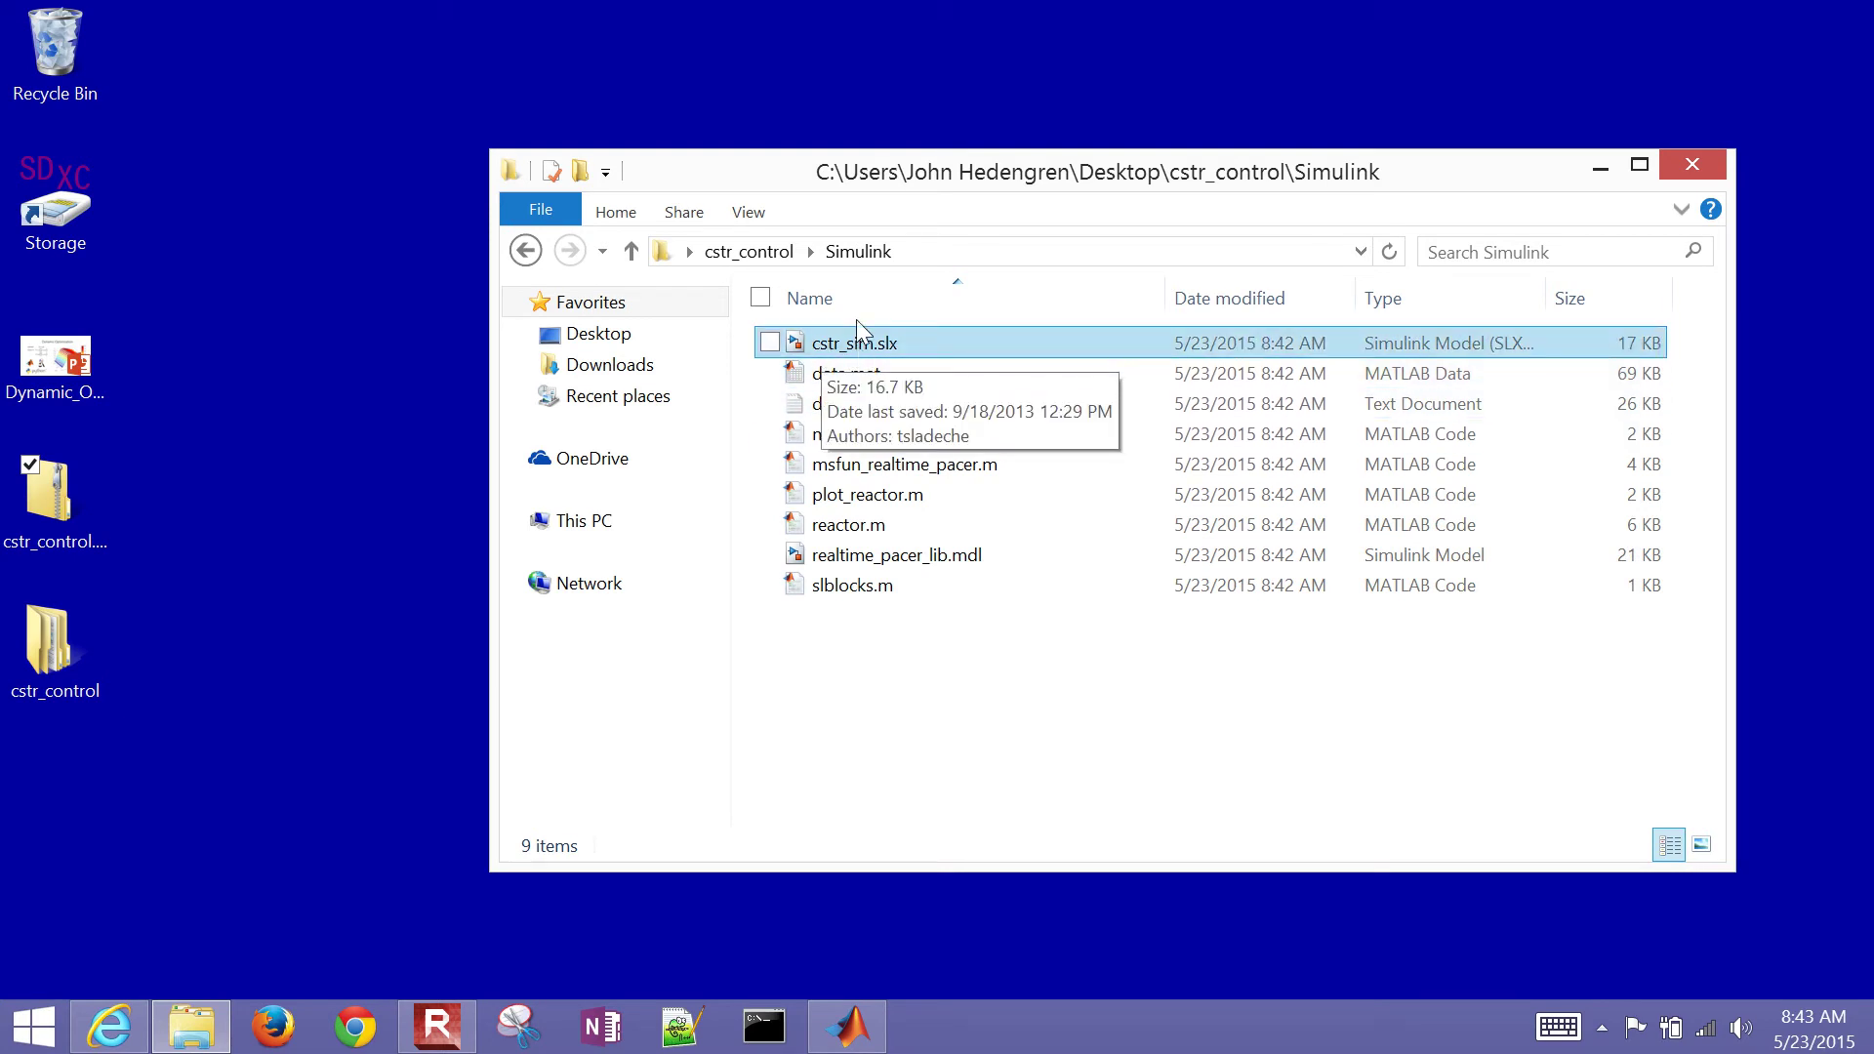
pyautogui.click(942, 256)
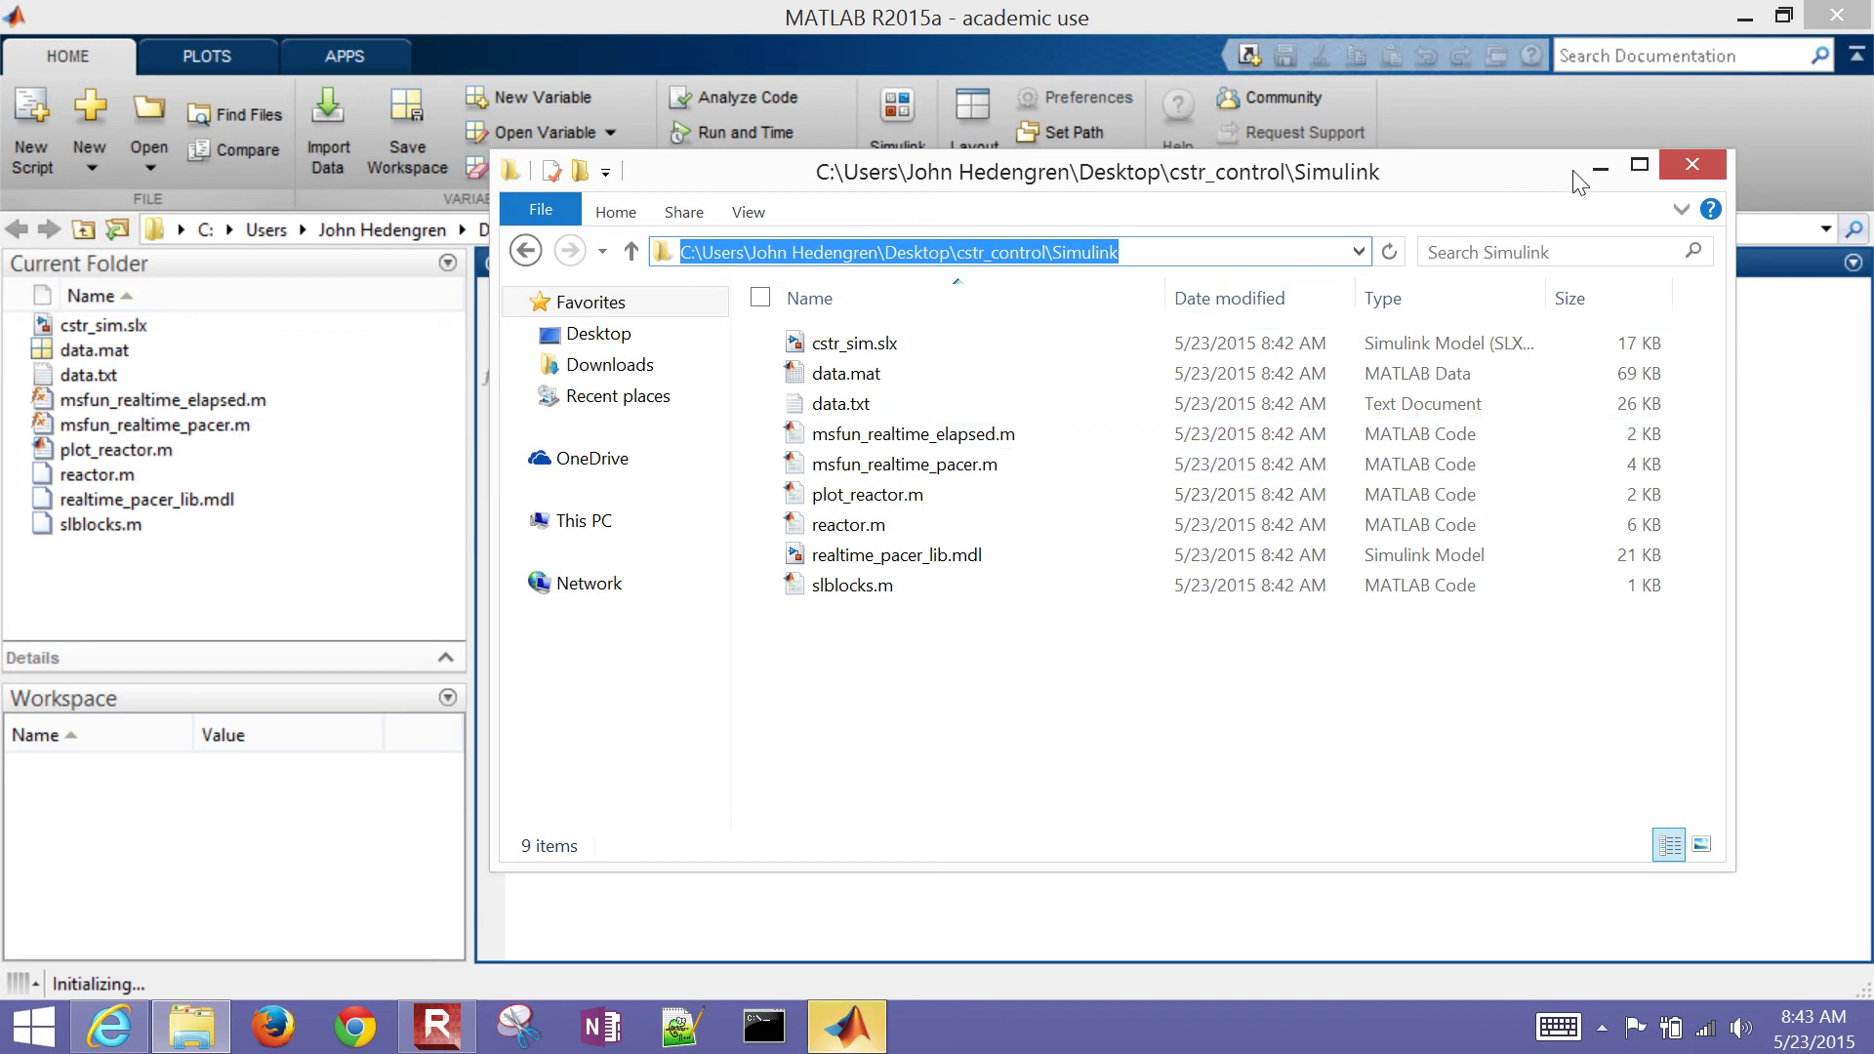
# Bring MATLAB forward, maximize the cstr_sim window and zoom the diagram to 200%.
pyautogui.click(1600, 168)
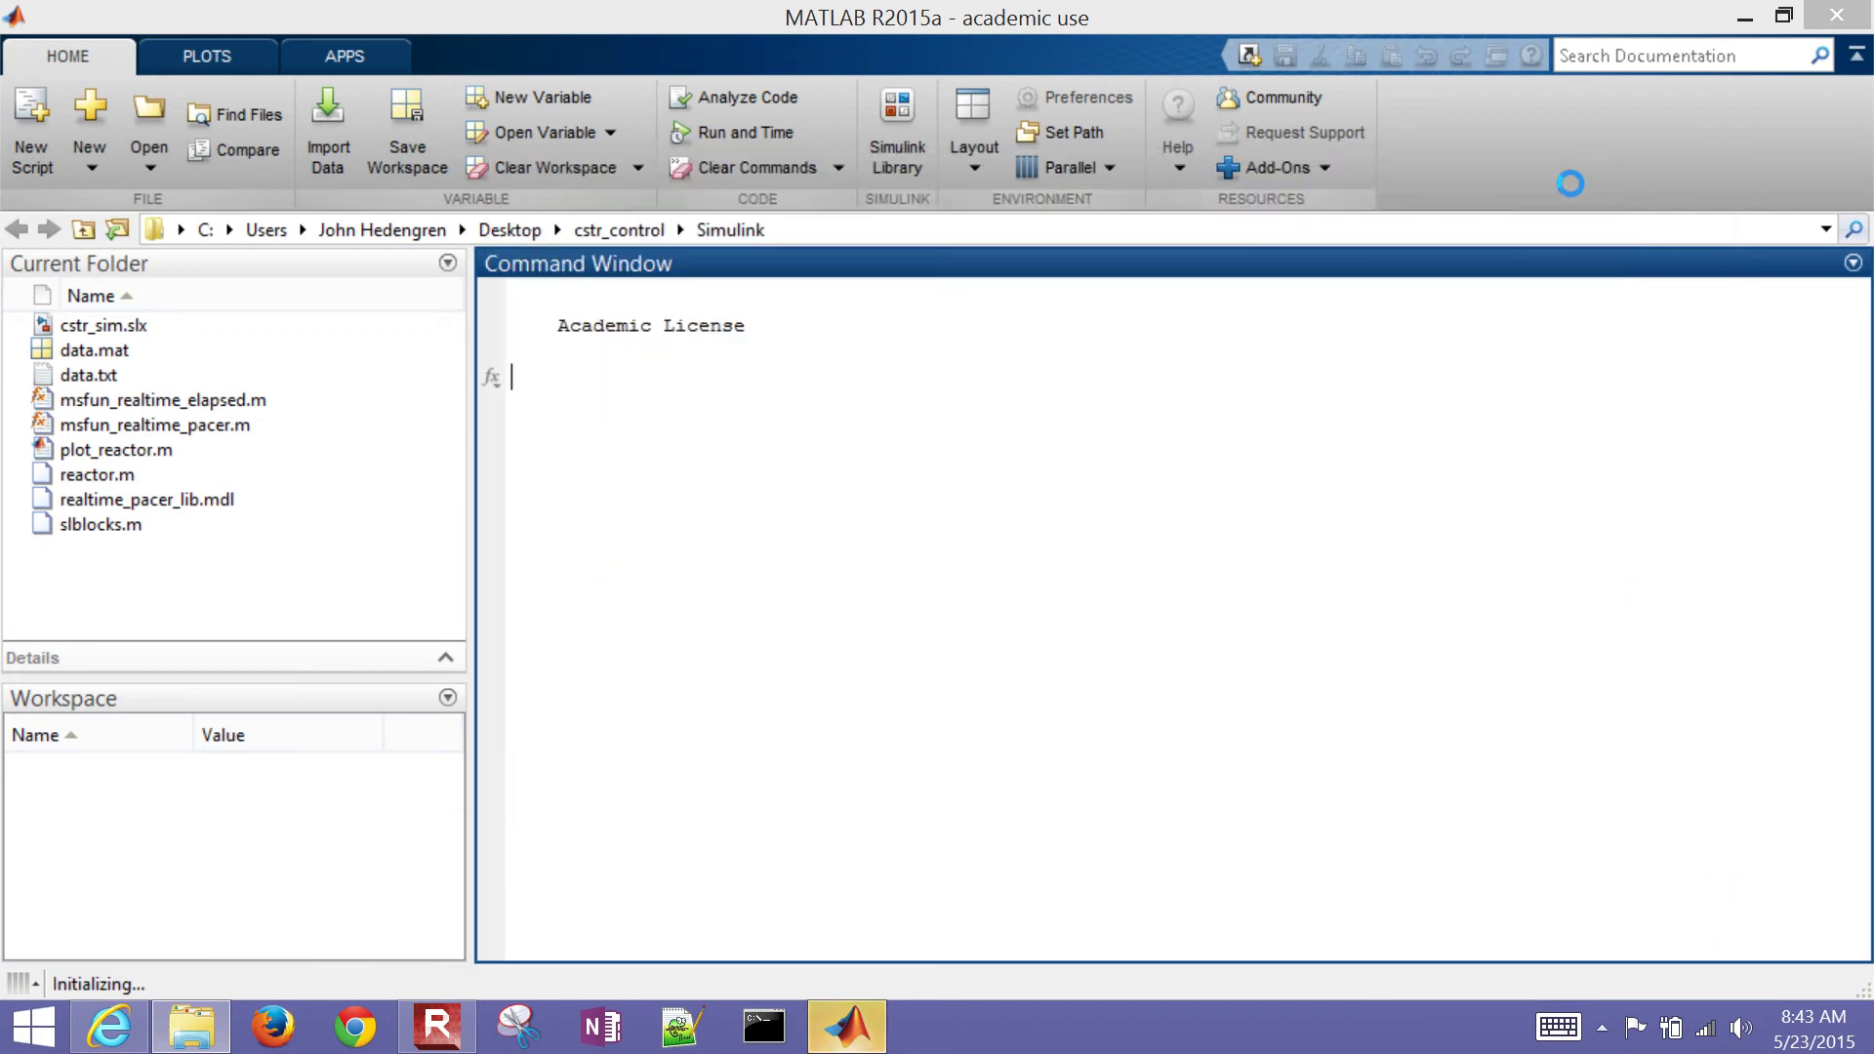
pyautogui.click(1186, 451)
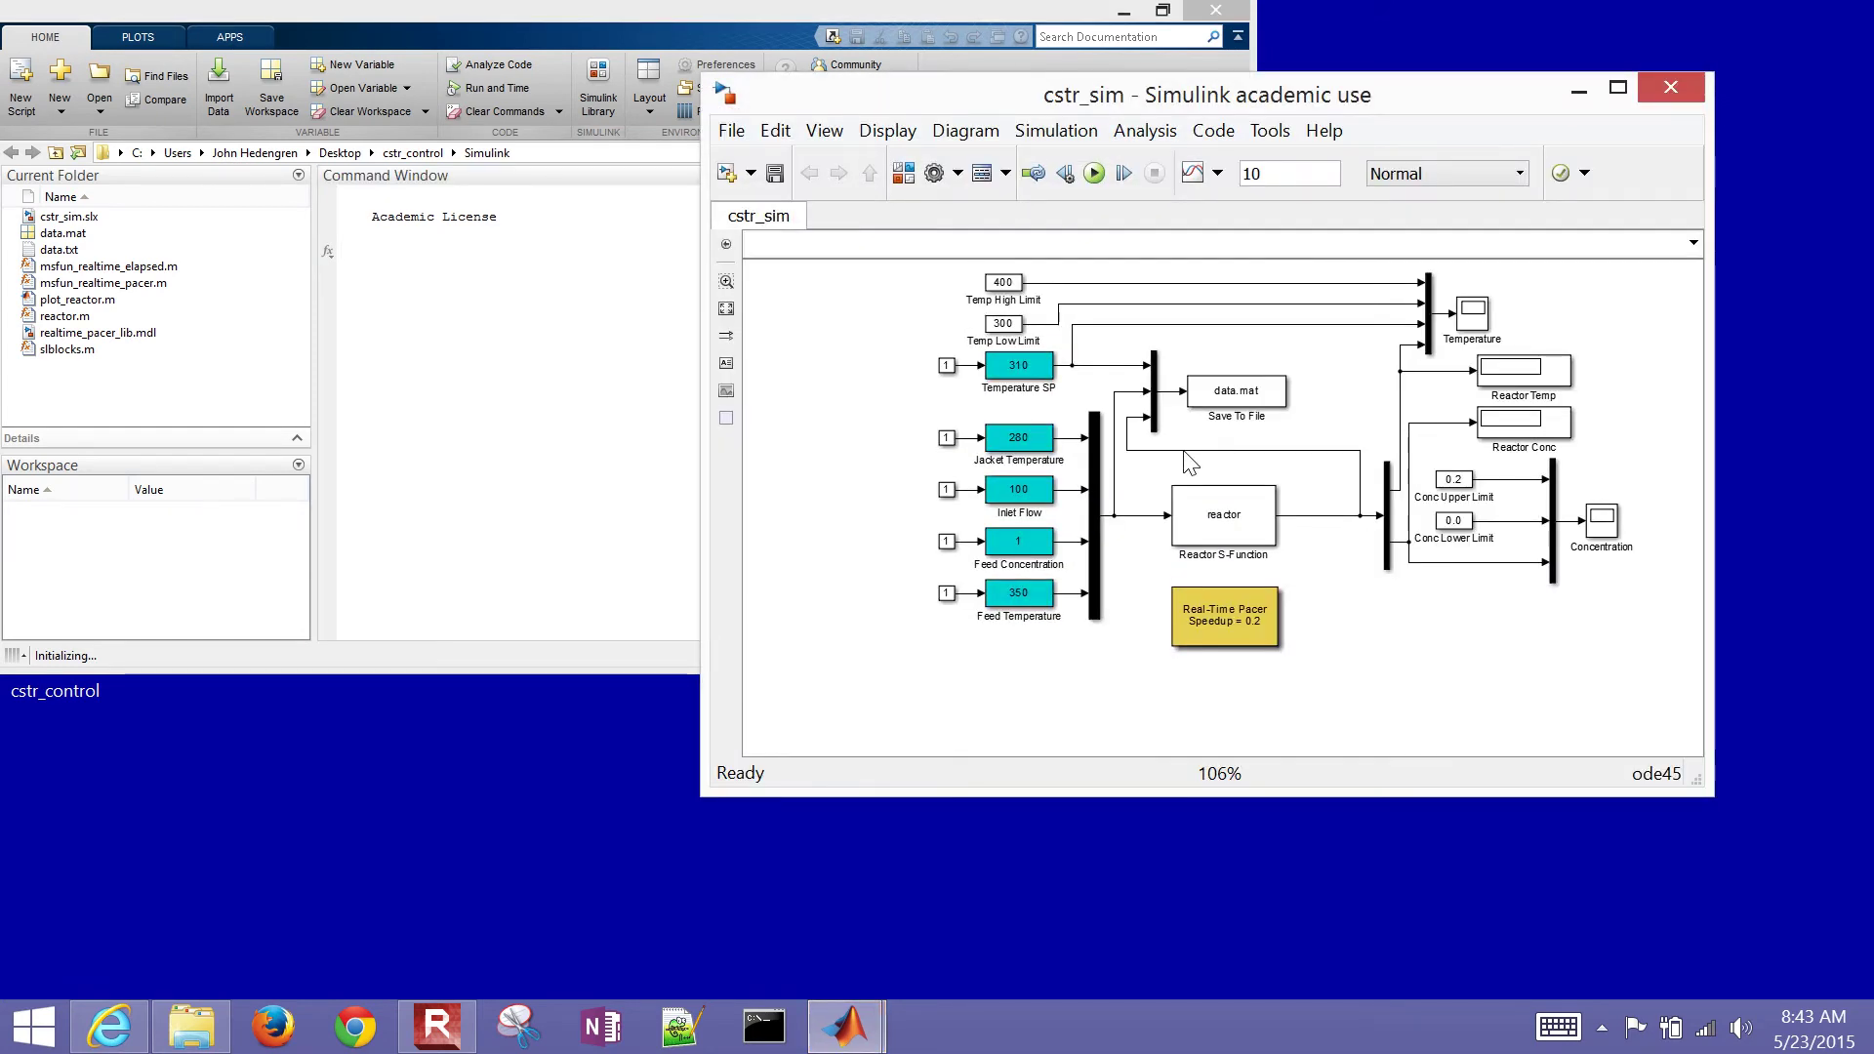
pyautogui.click(1605, 90)
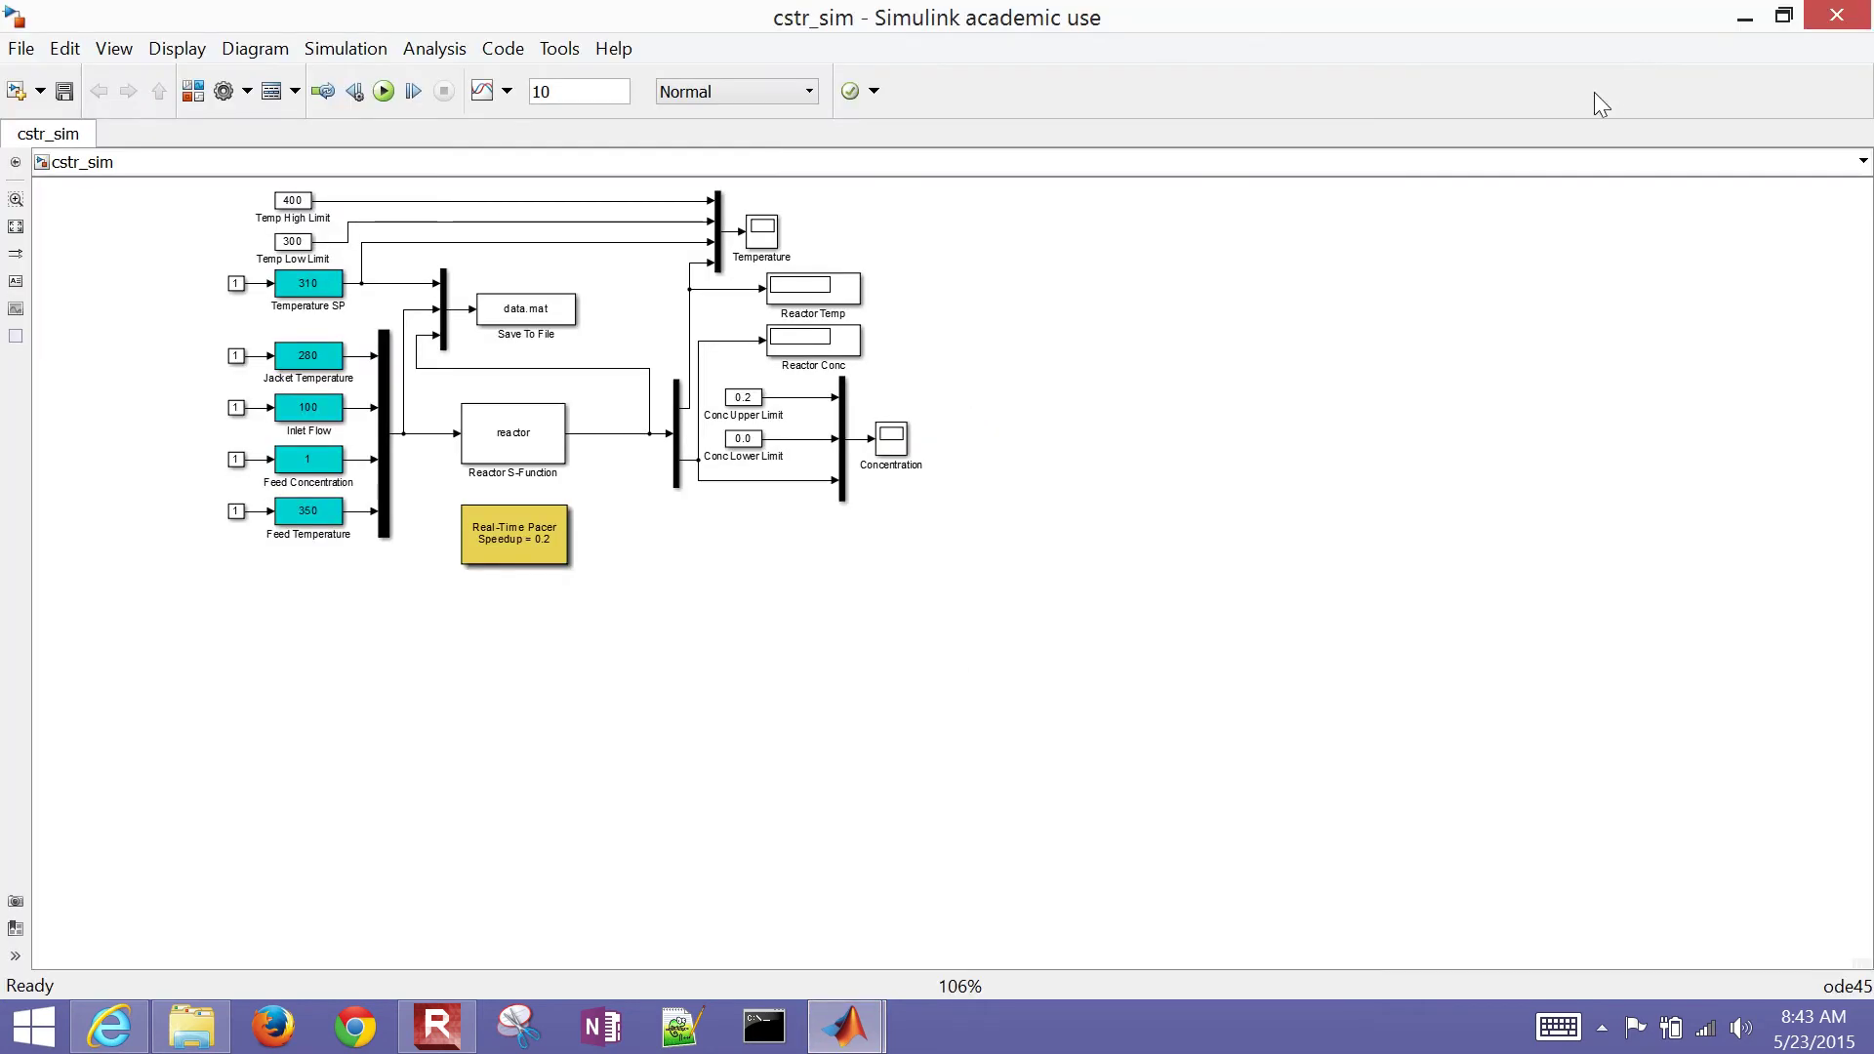
pyautogui.hotkey('ctrl', '+')
pyautogui.hotkey('ctrl', '+')
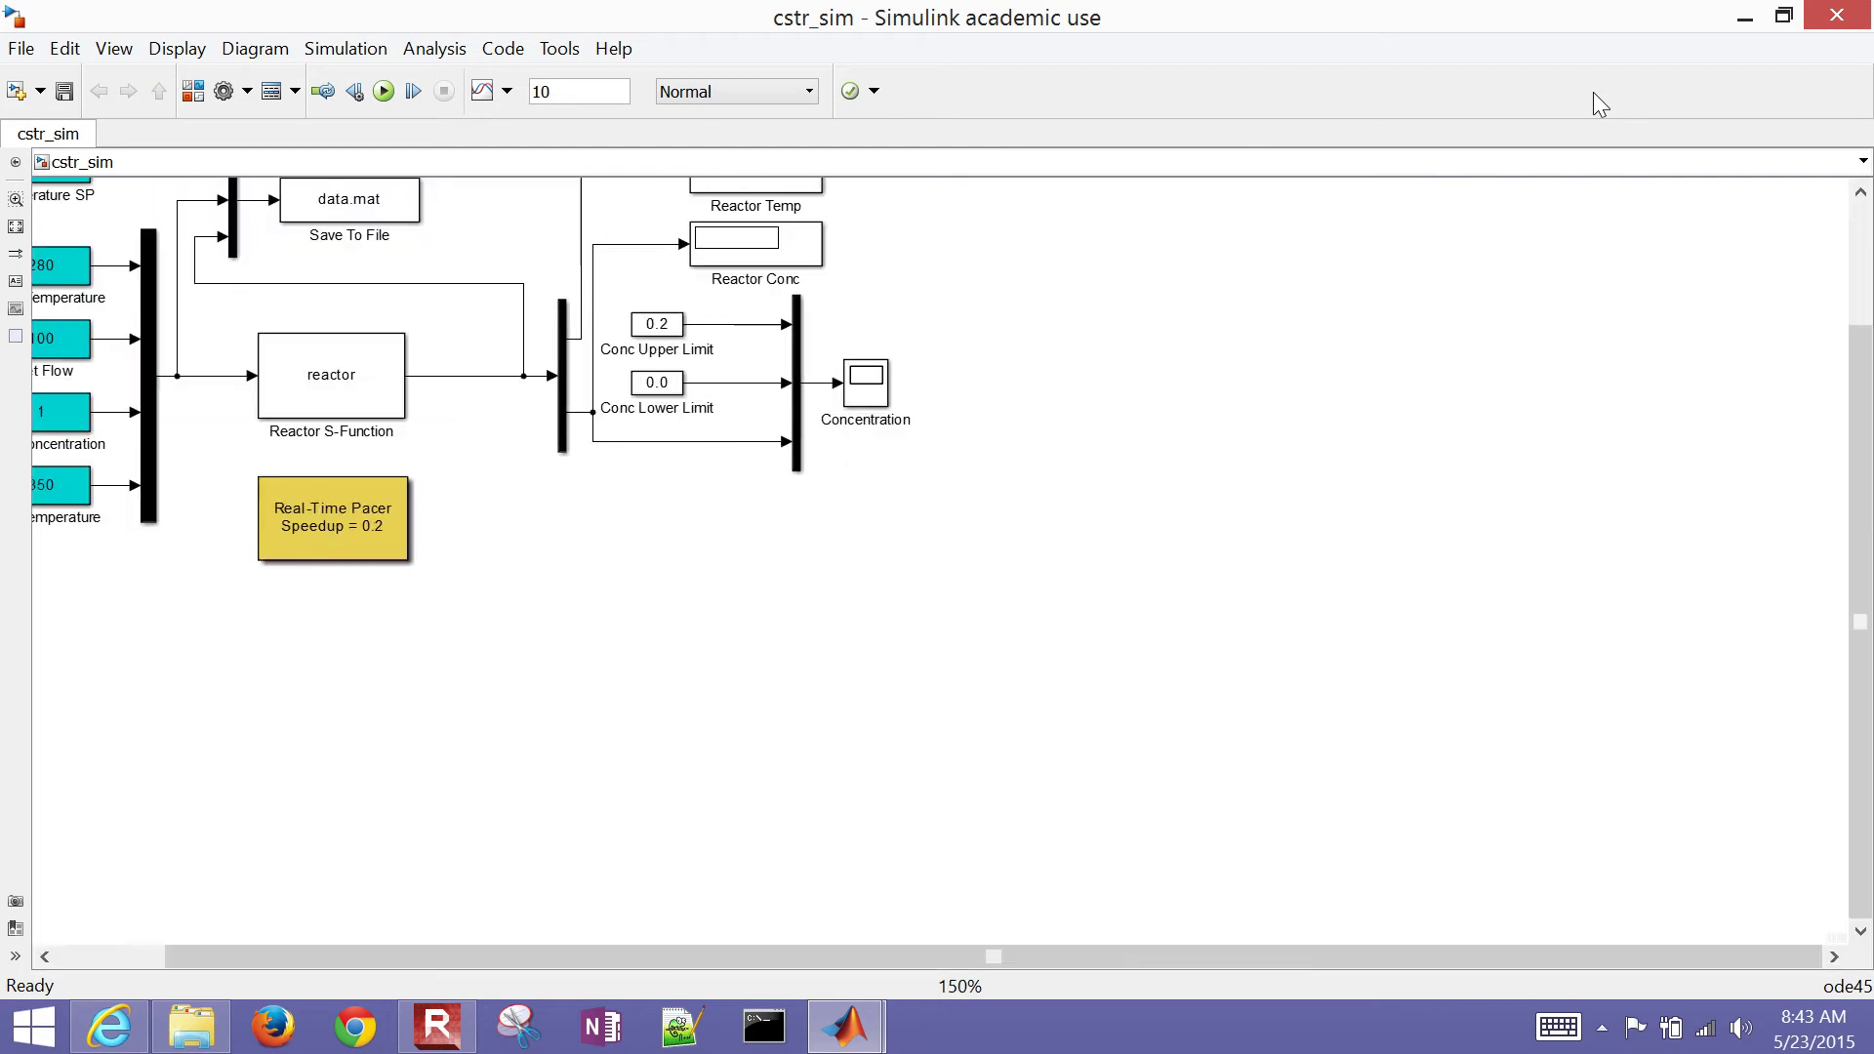
pyautogui.hotkey('ctrl', '+')
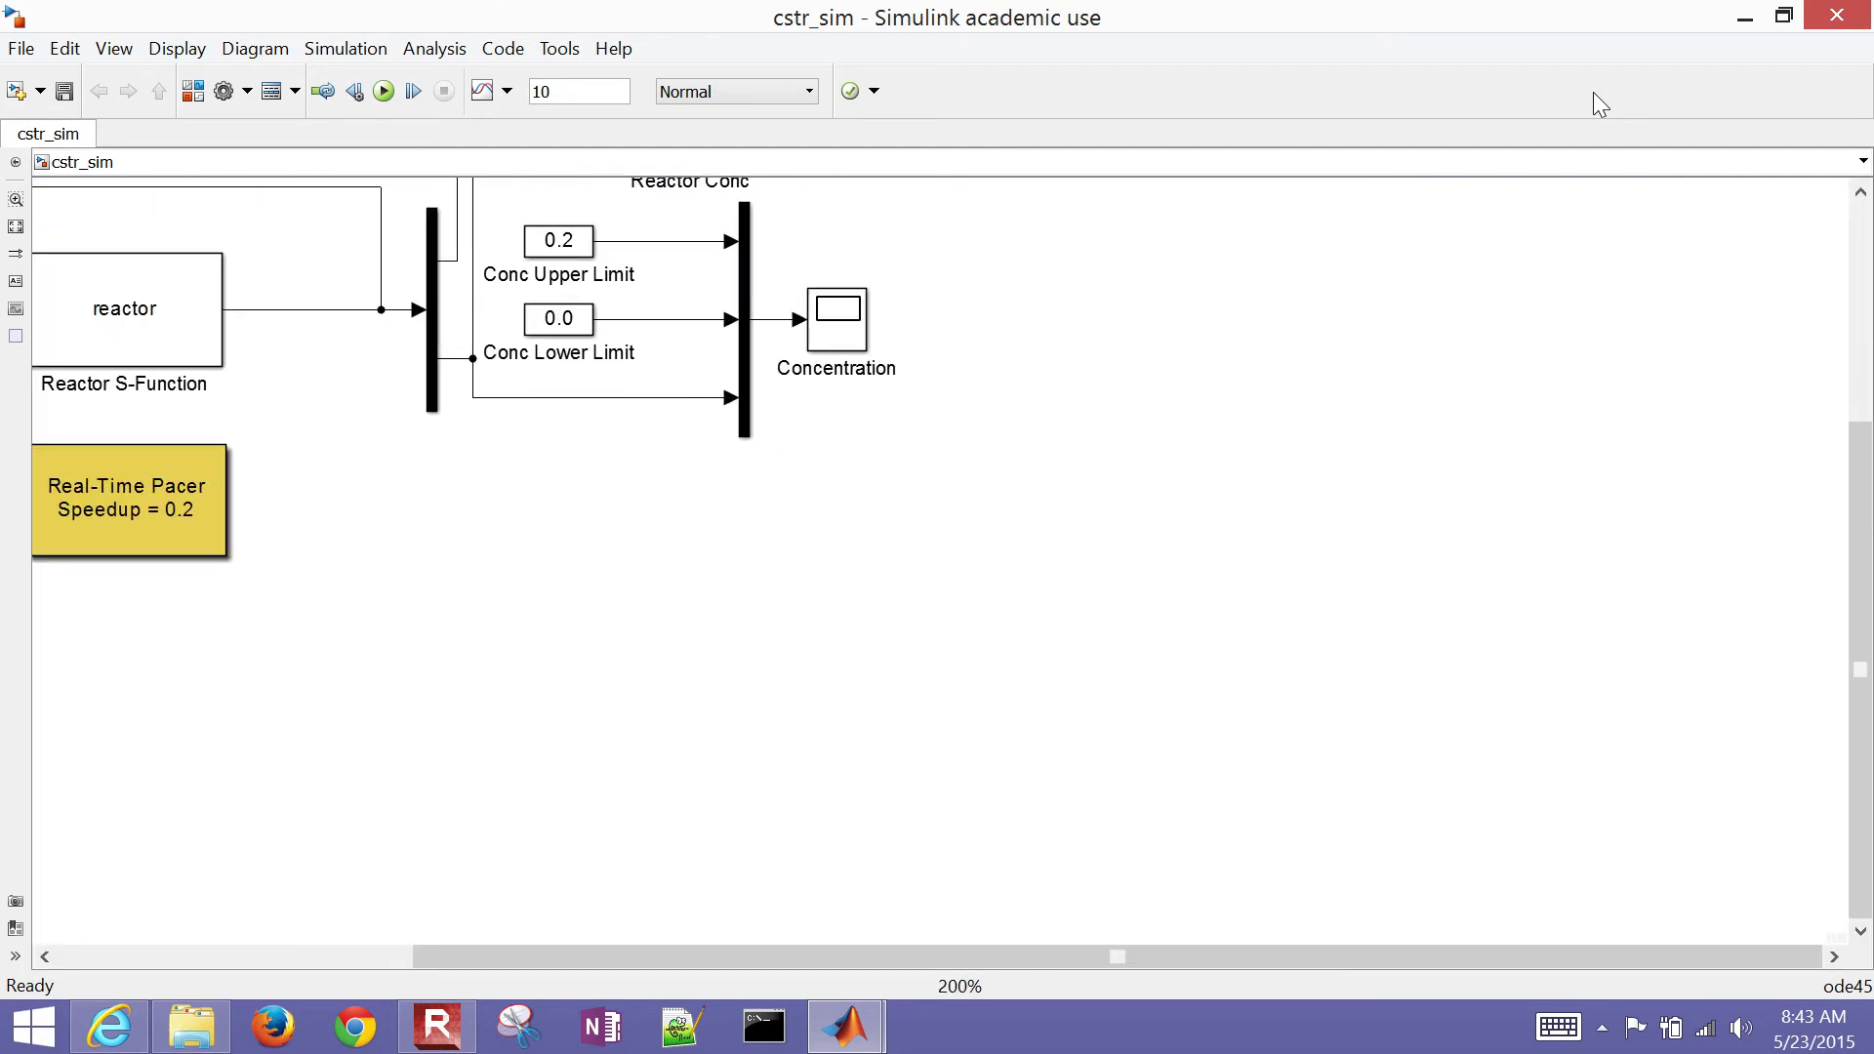
pyautogui.moveTo(954, 957); pyautogui.dragTo(752, 956)
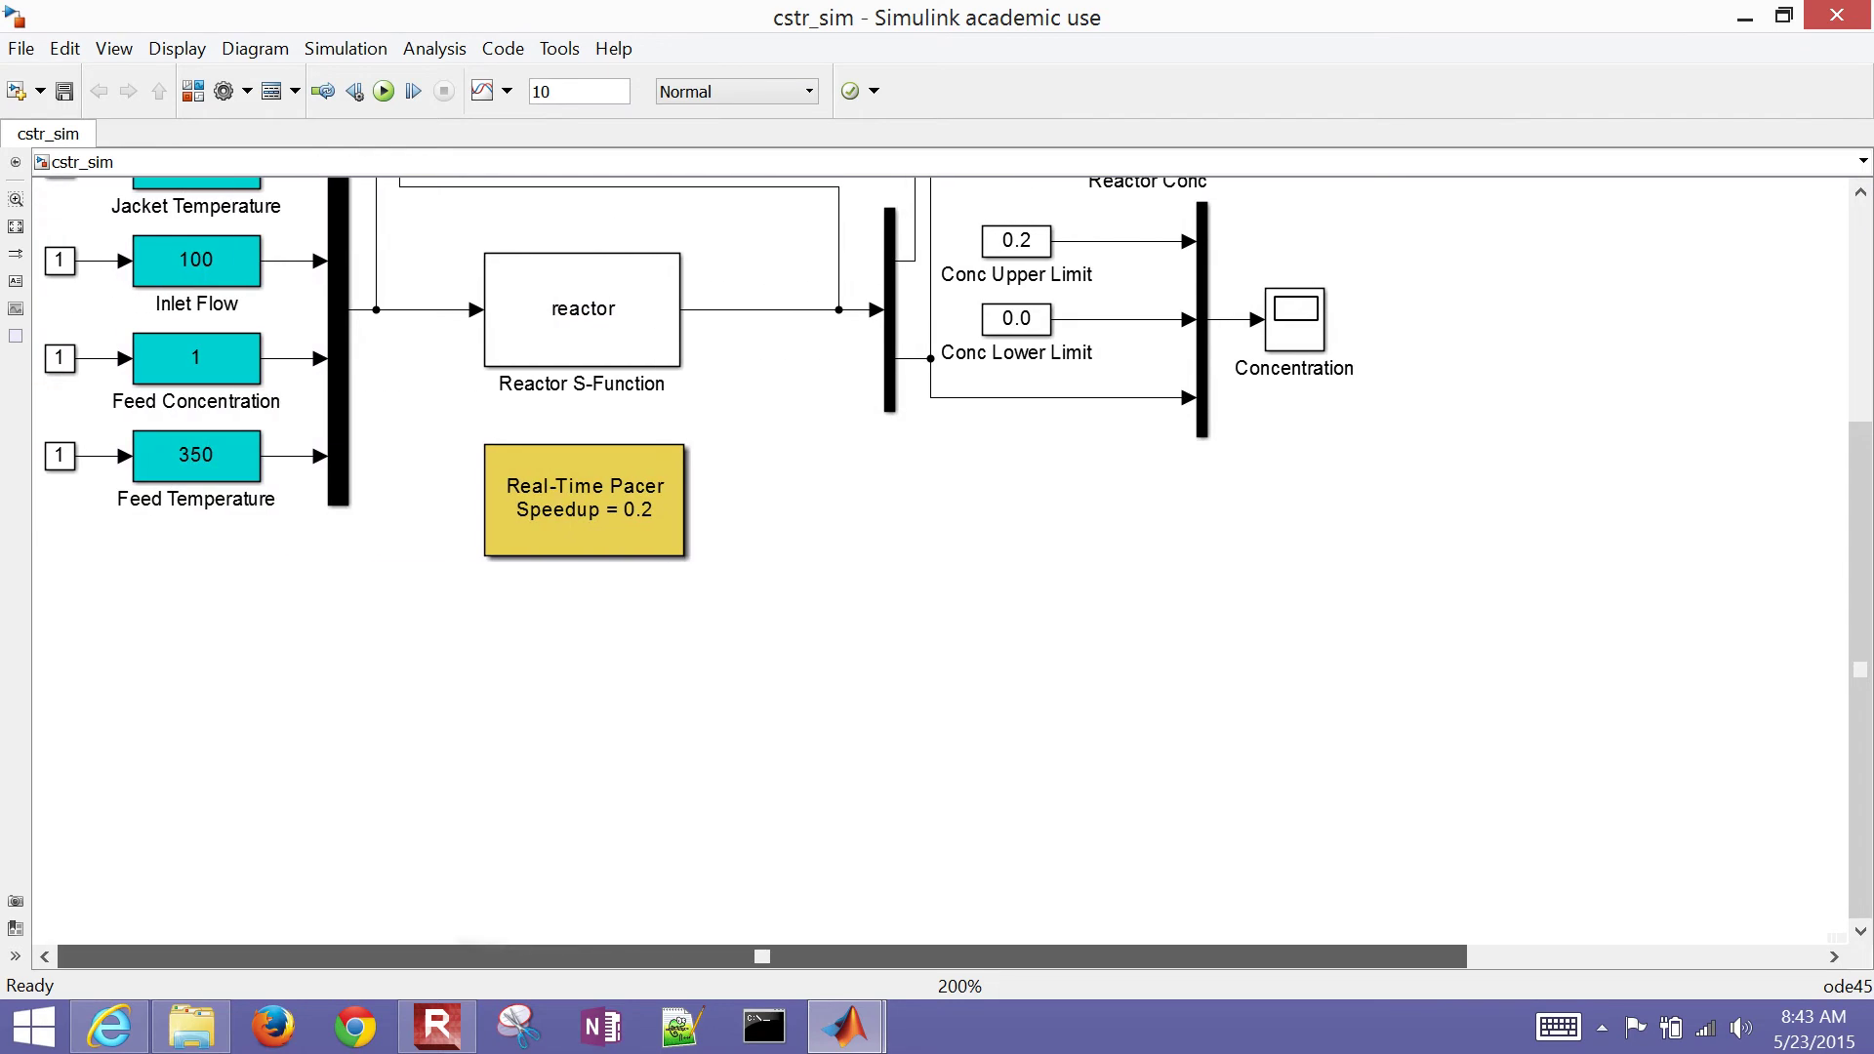
pyautogui.scroll(5, 938, 562)
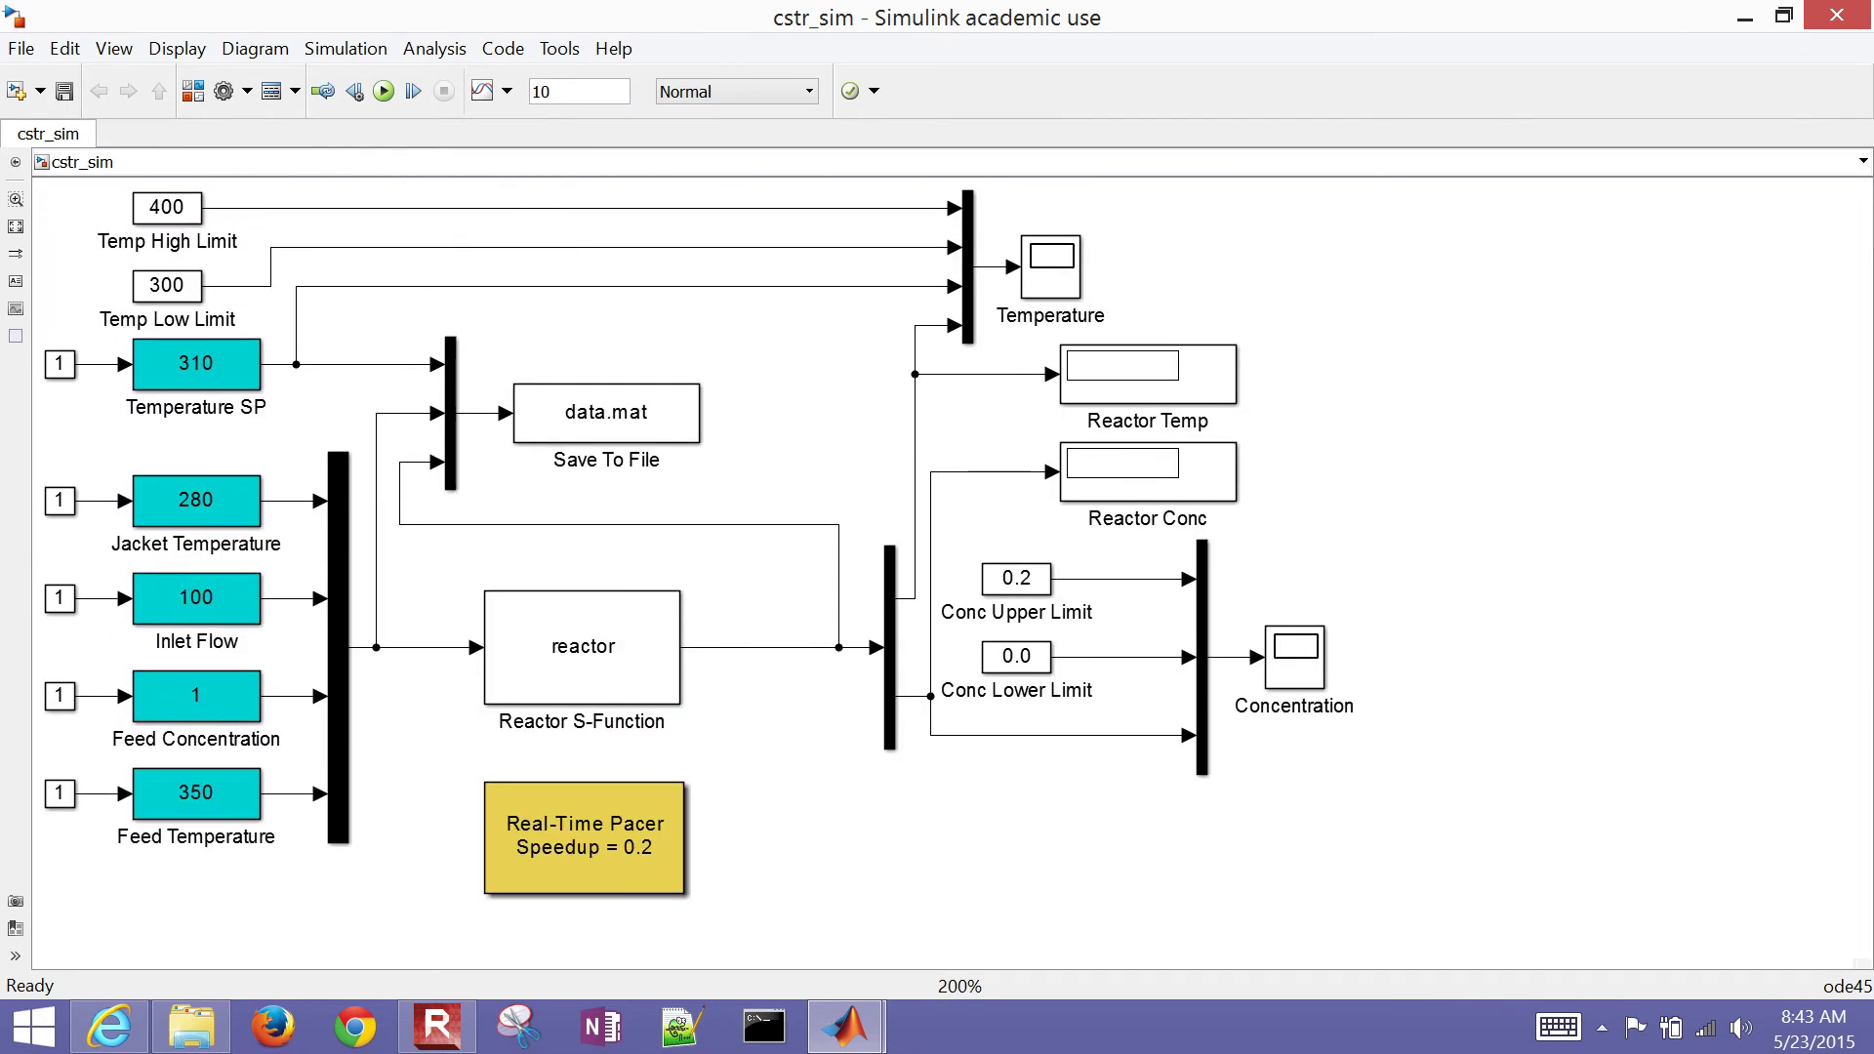
pyautogui.click(567, 667)
pyautogui.doubleClick(569, 669)
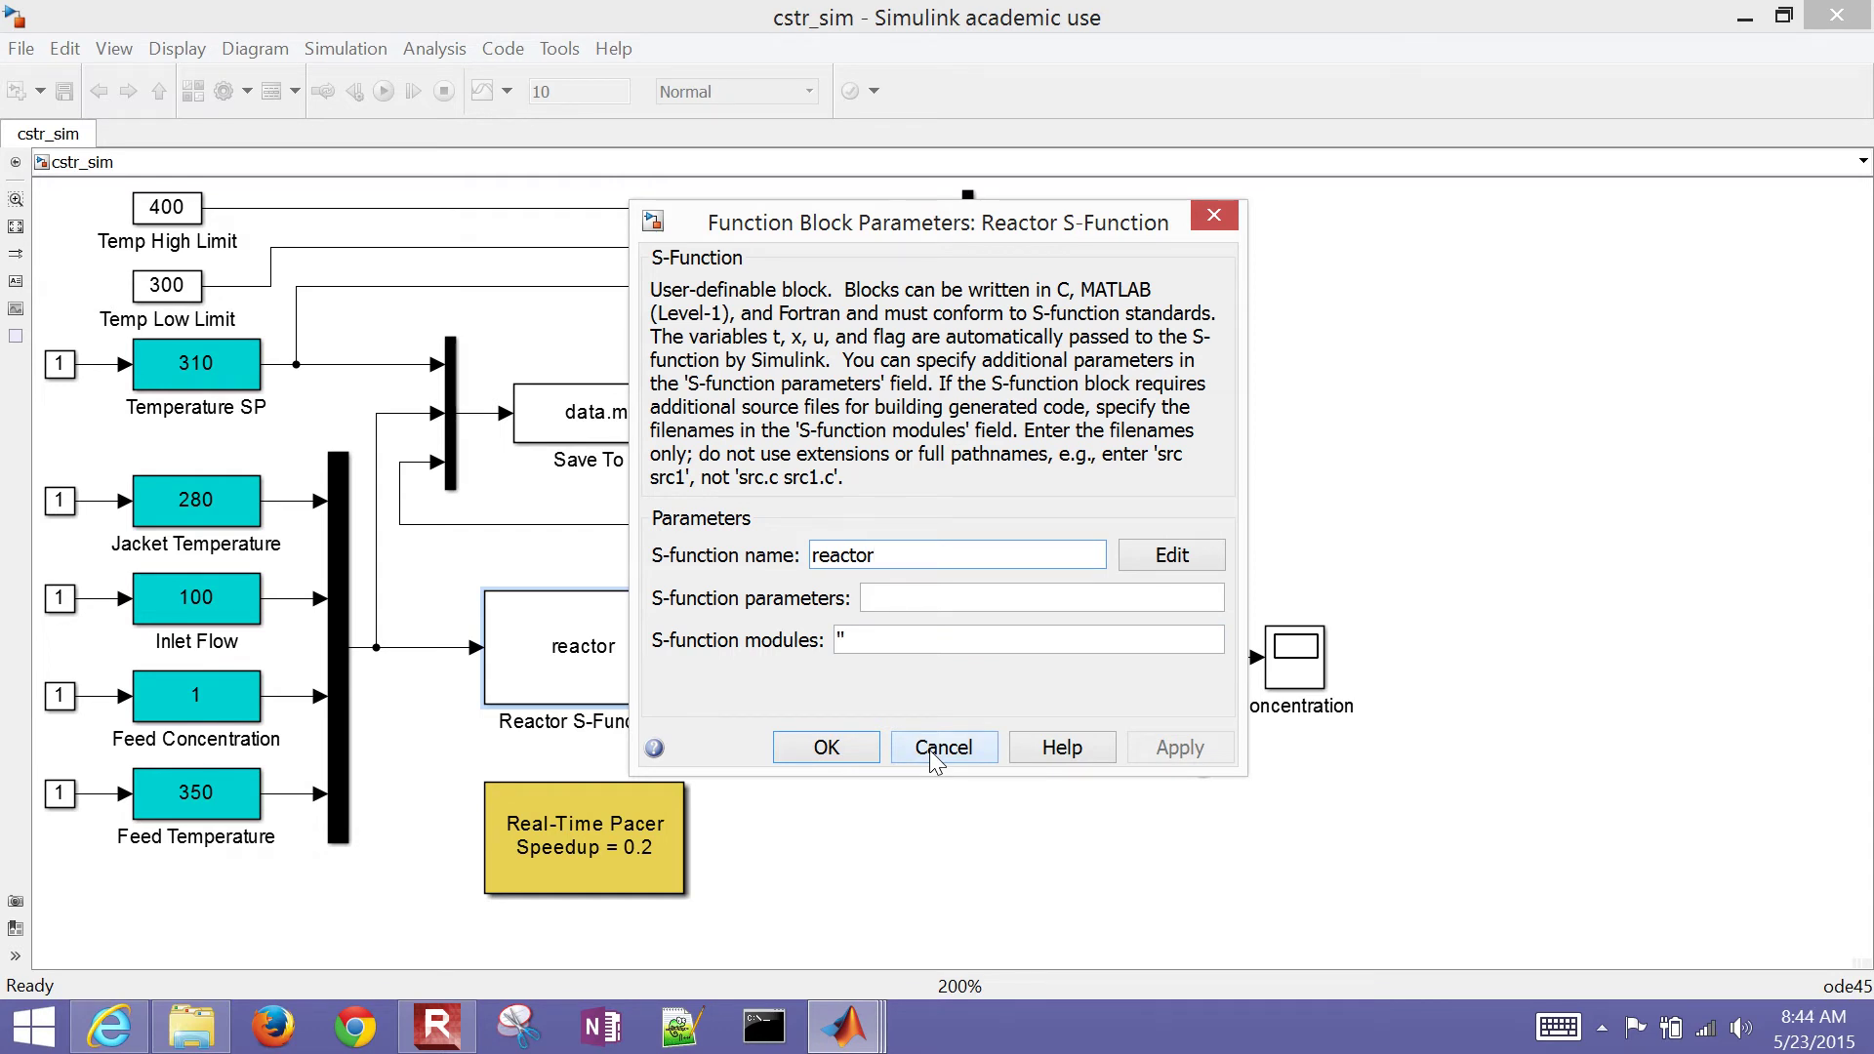
pyautogui.click(933, 748)
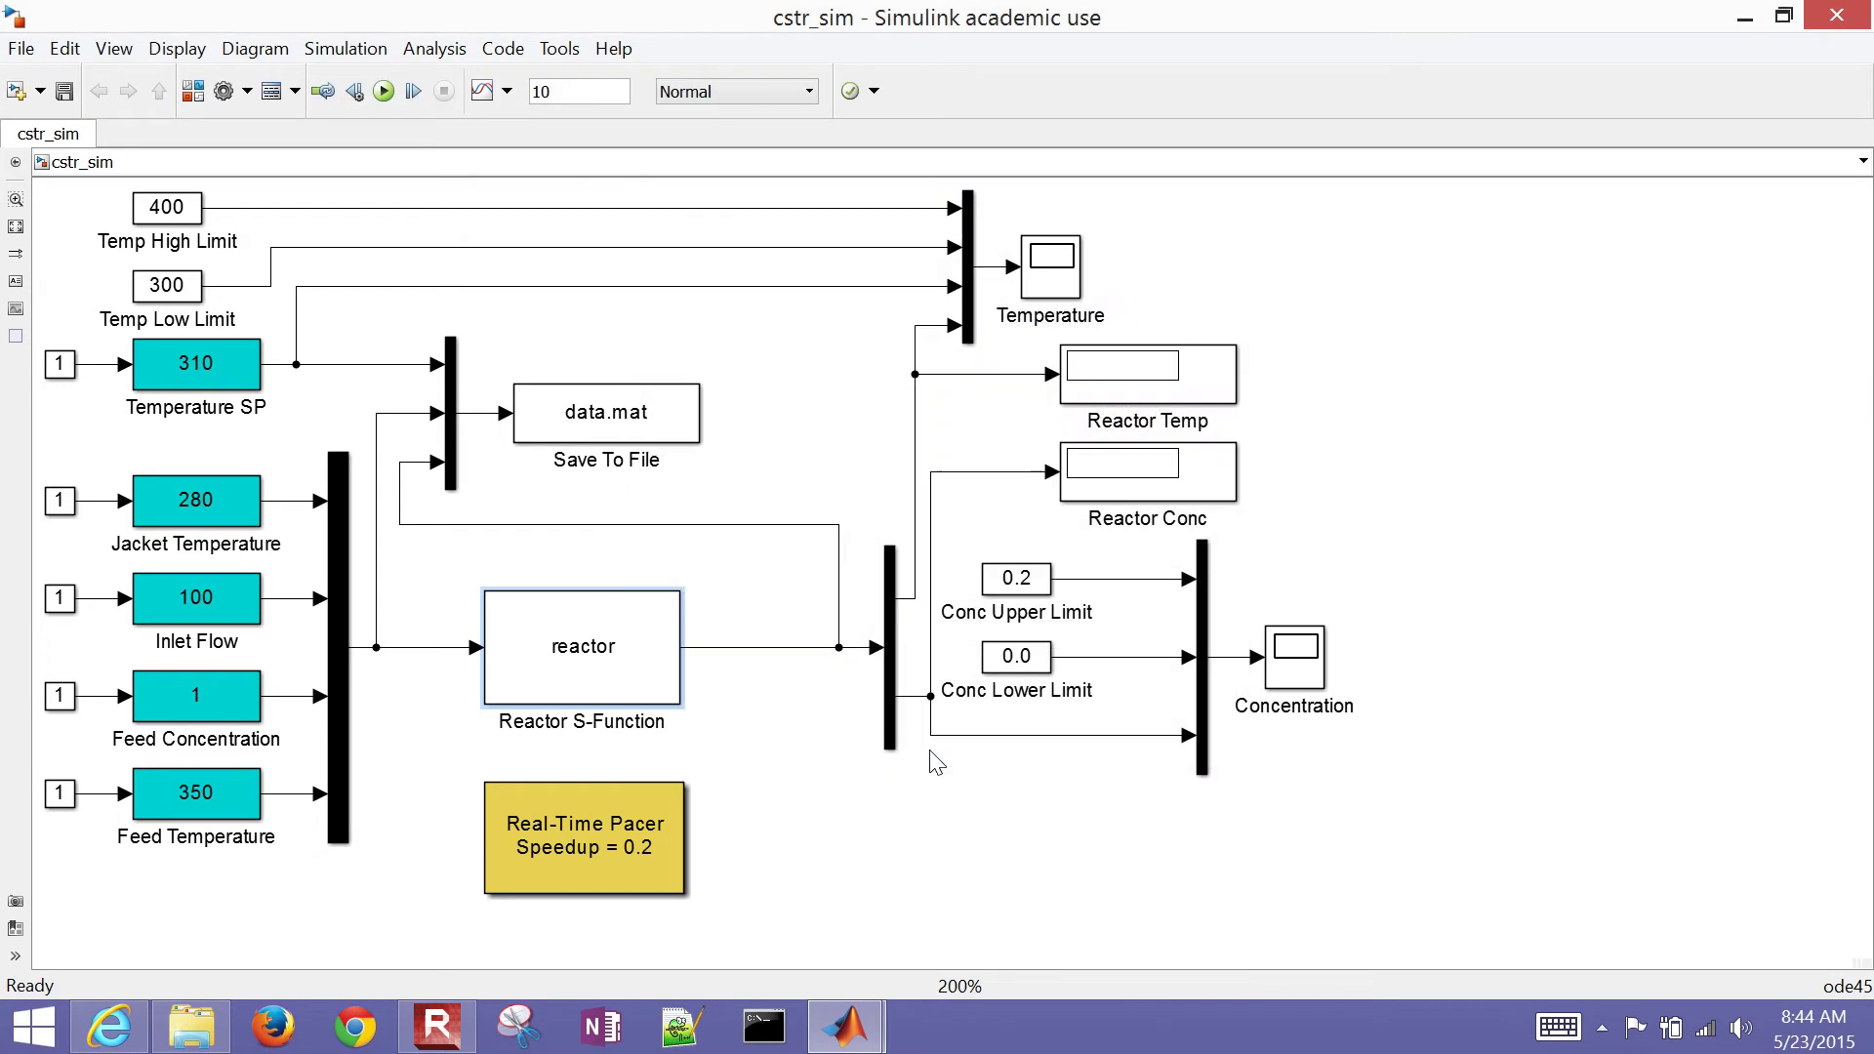
pyautogui.doubleClick(584, 846)
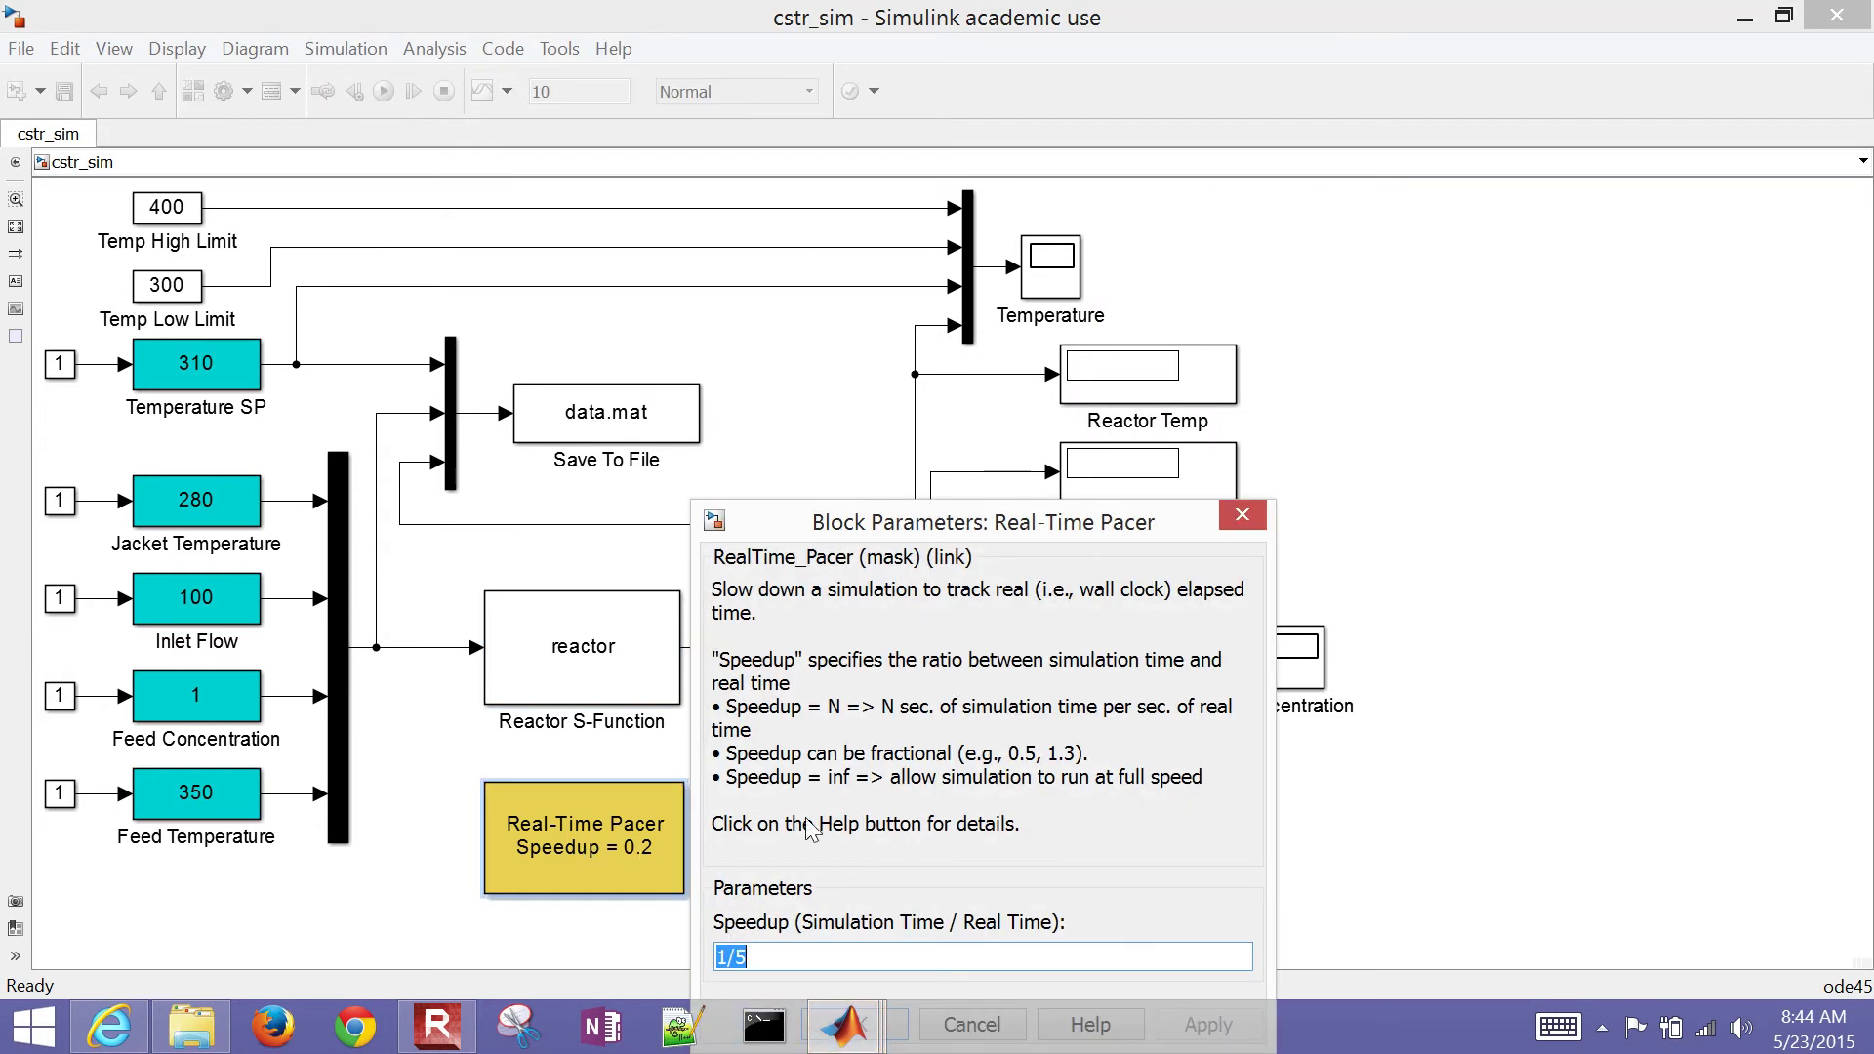
pyautogui.moveTo(914, 527); pyautogui.dragTo(1013, 293)
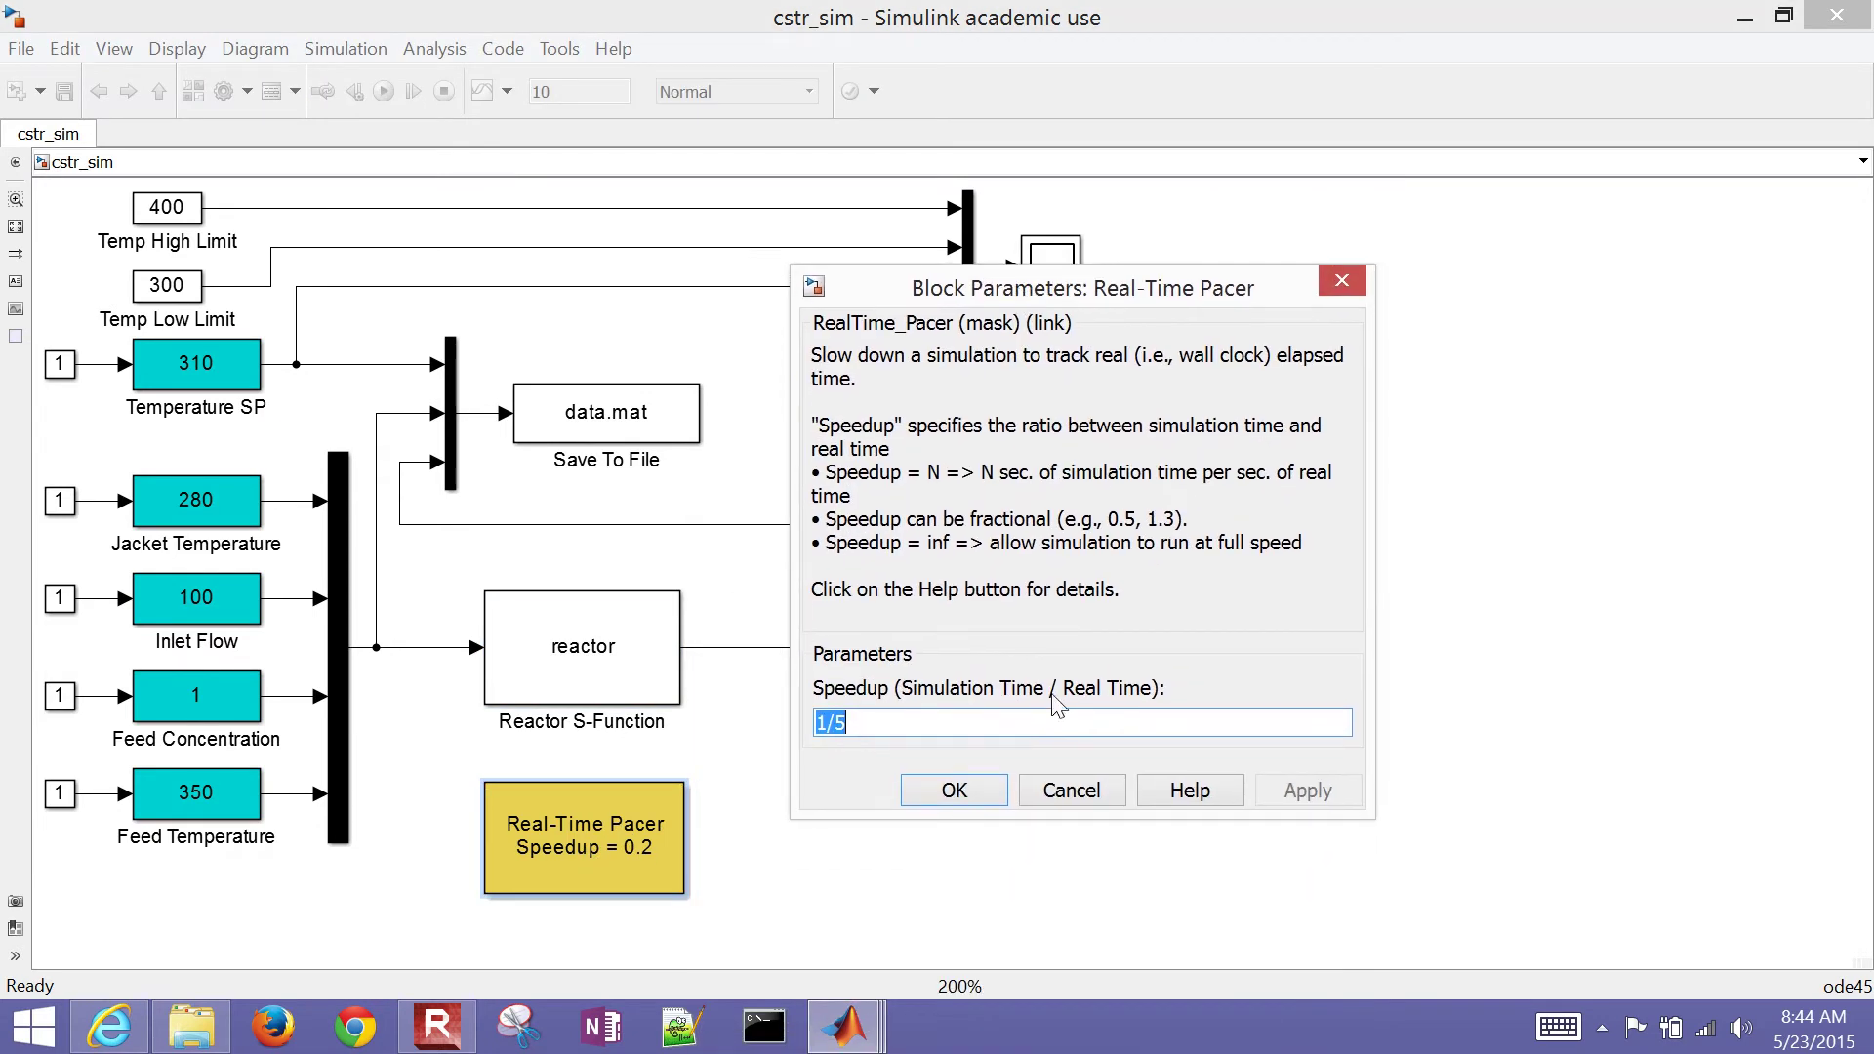
pyautogui.click(1066, 793)
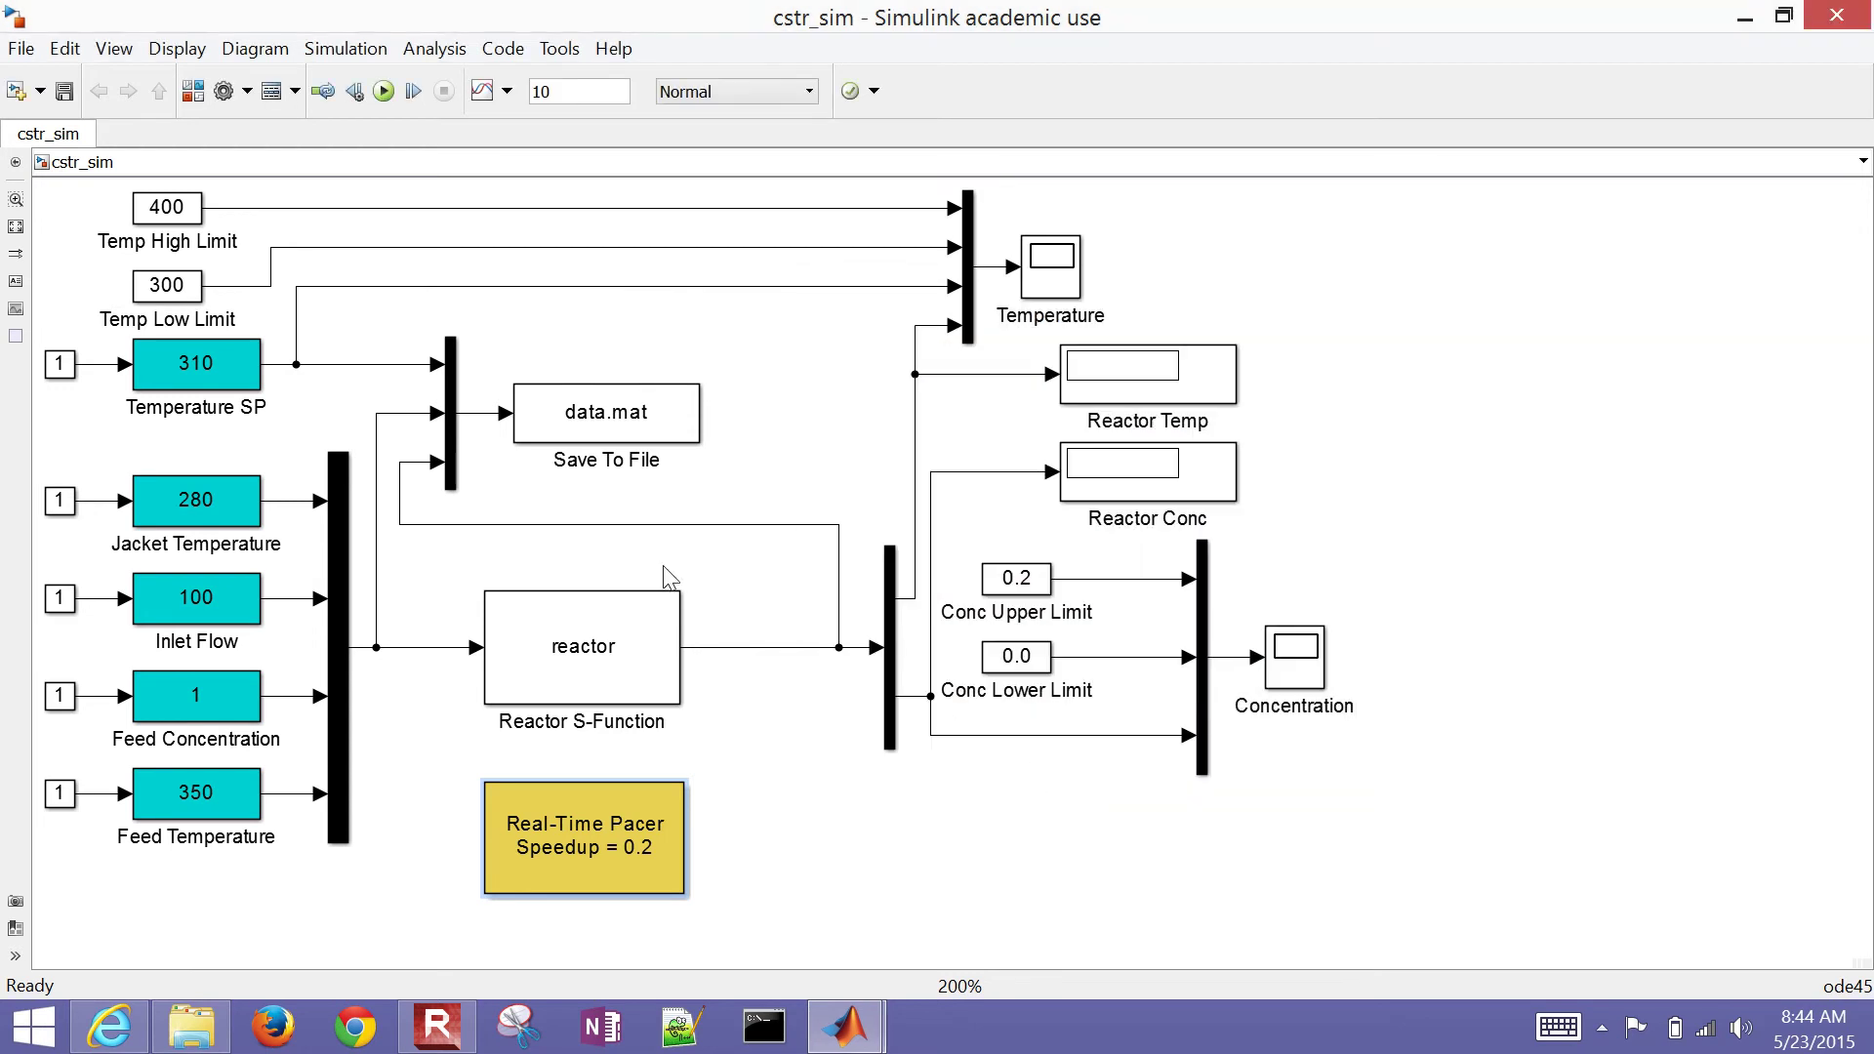
pyautogui.click(205, 503)
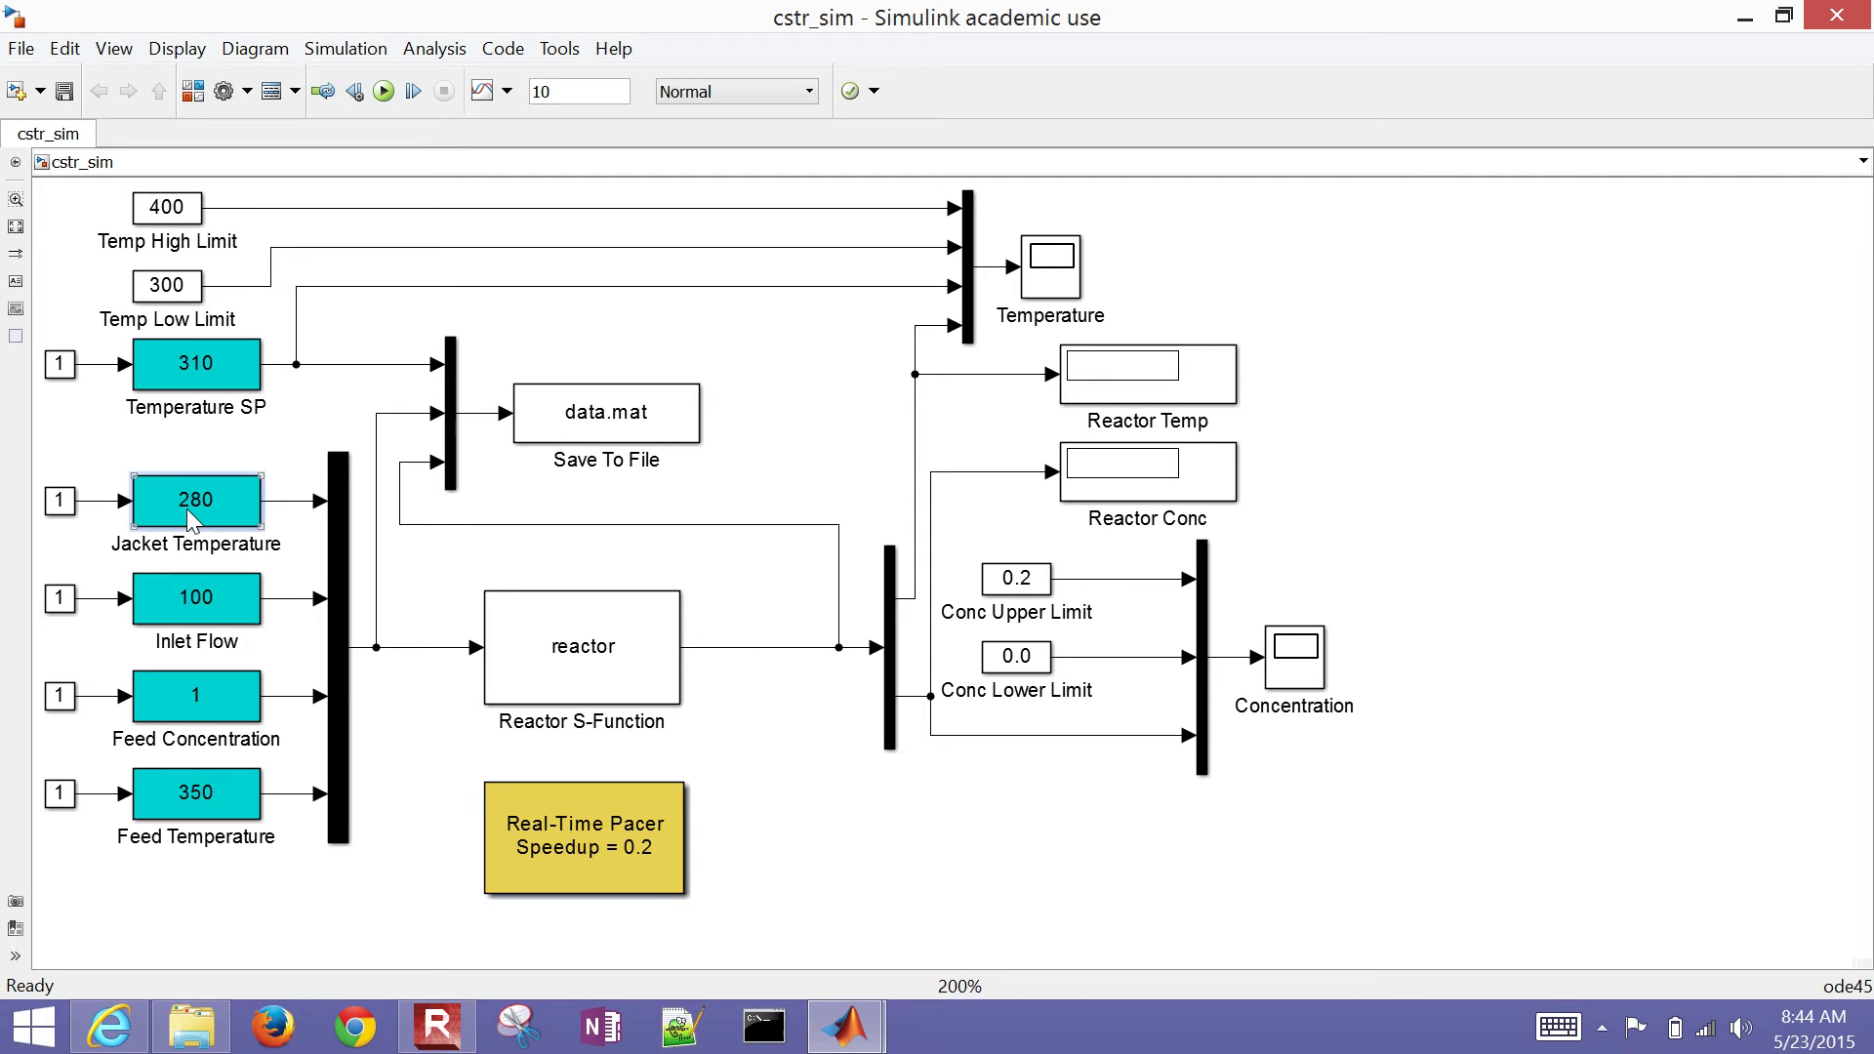
pyautogui.doubleClick(188, 510)
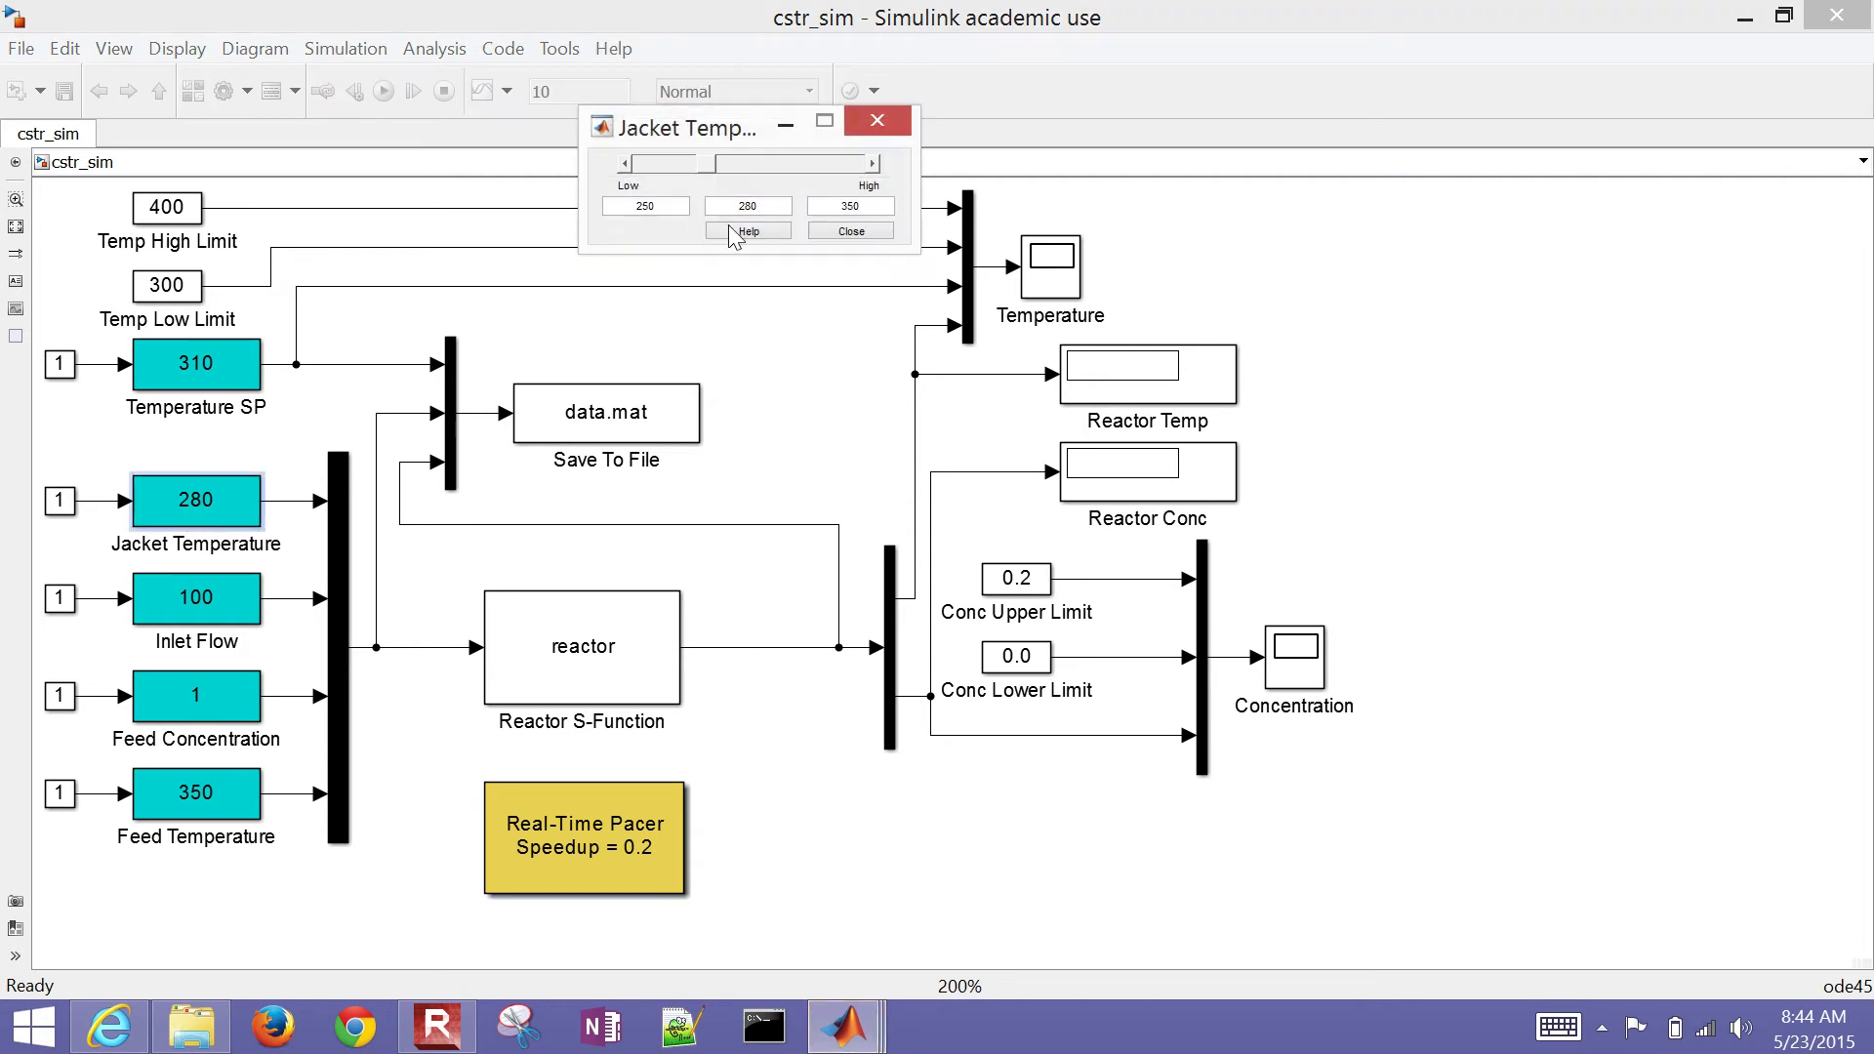
pyautogui.click(828, 234)
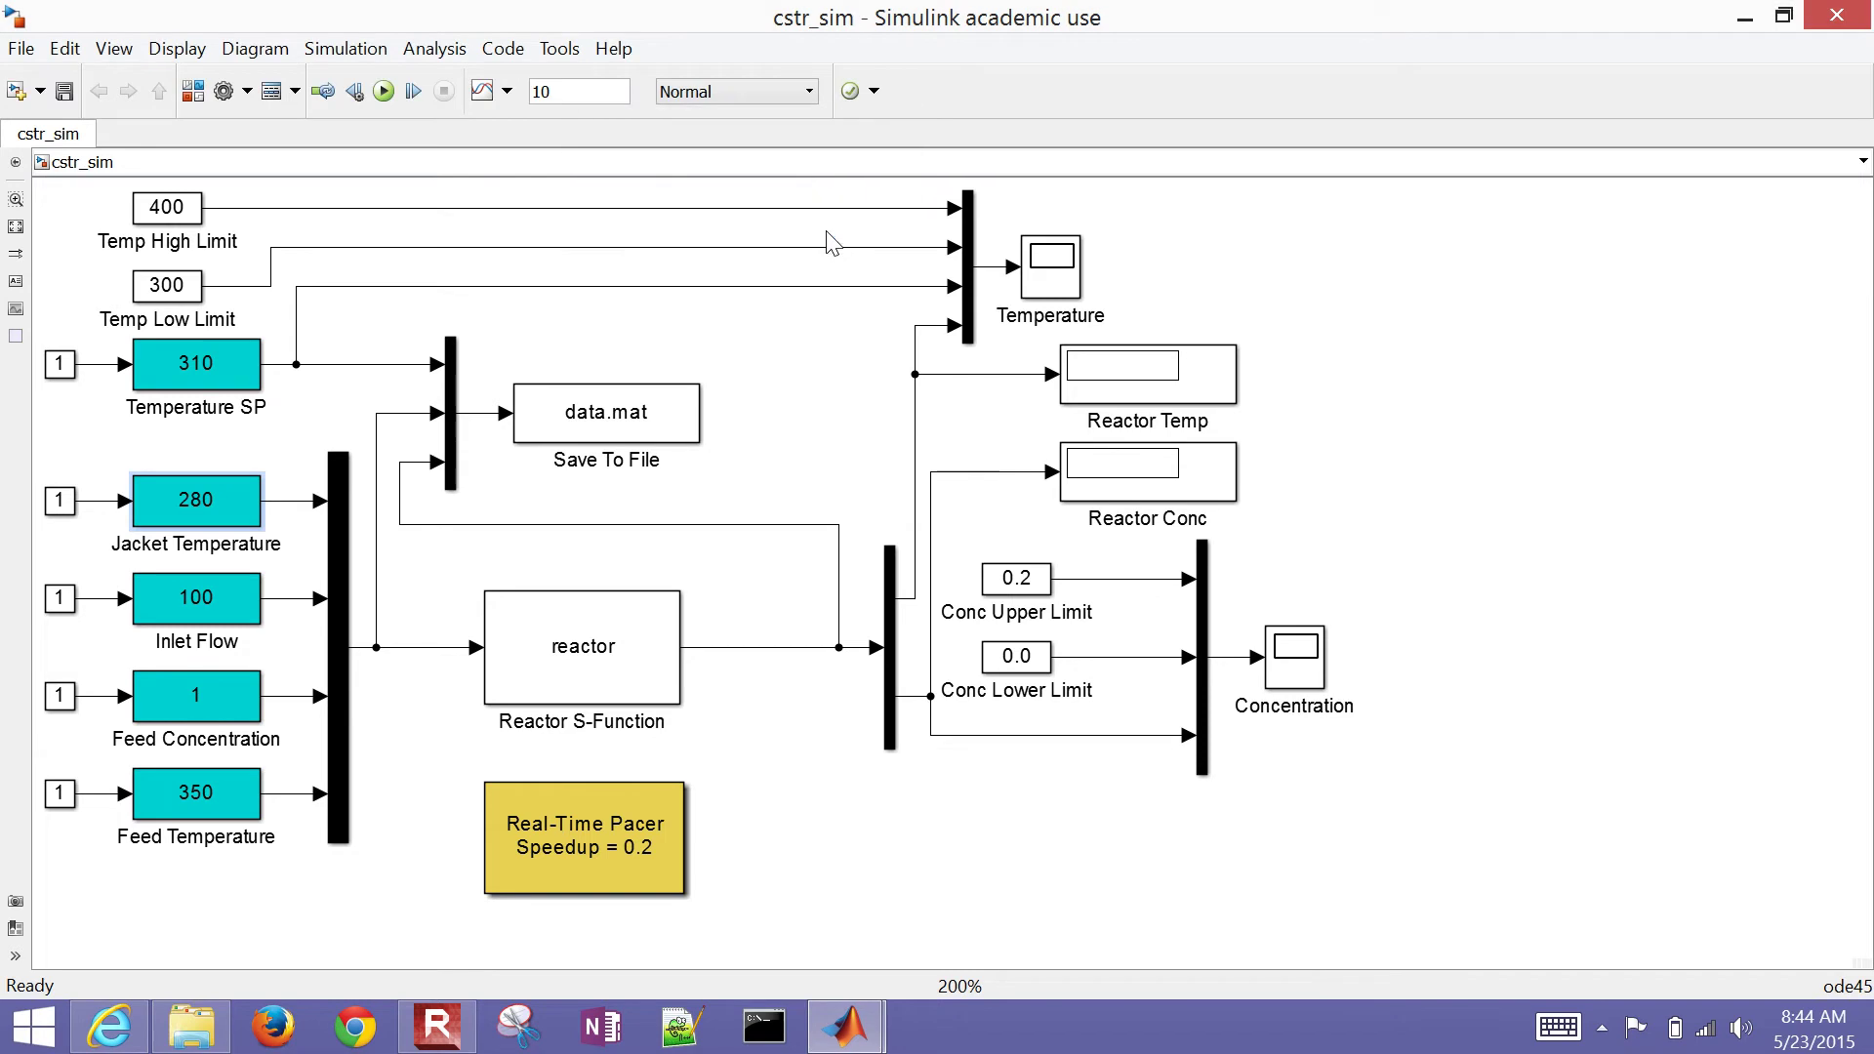
pyautogui.doubleClick(64, 501)
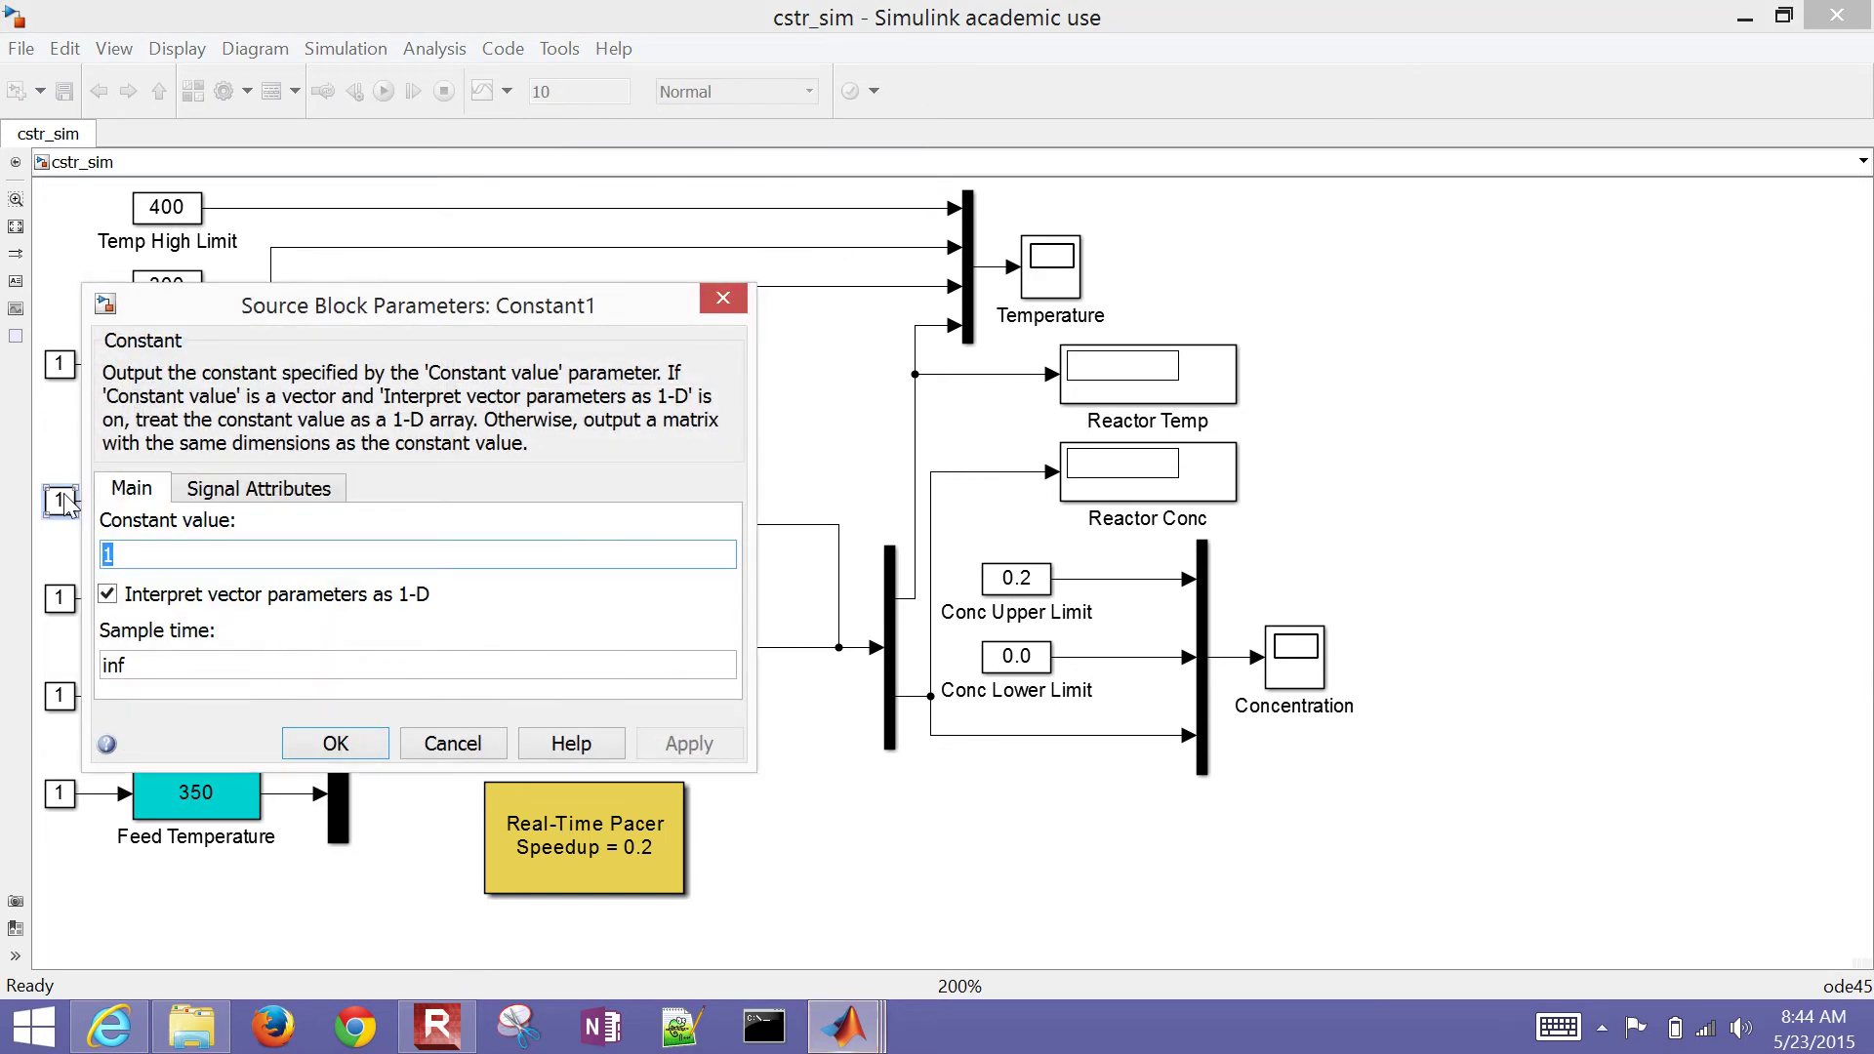
pyautogui.click(451, 747)
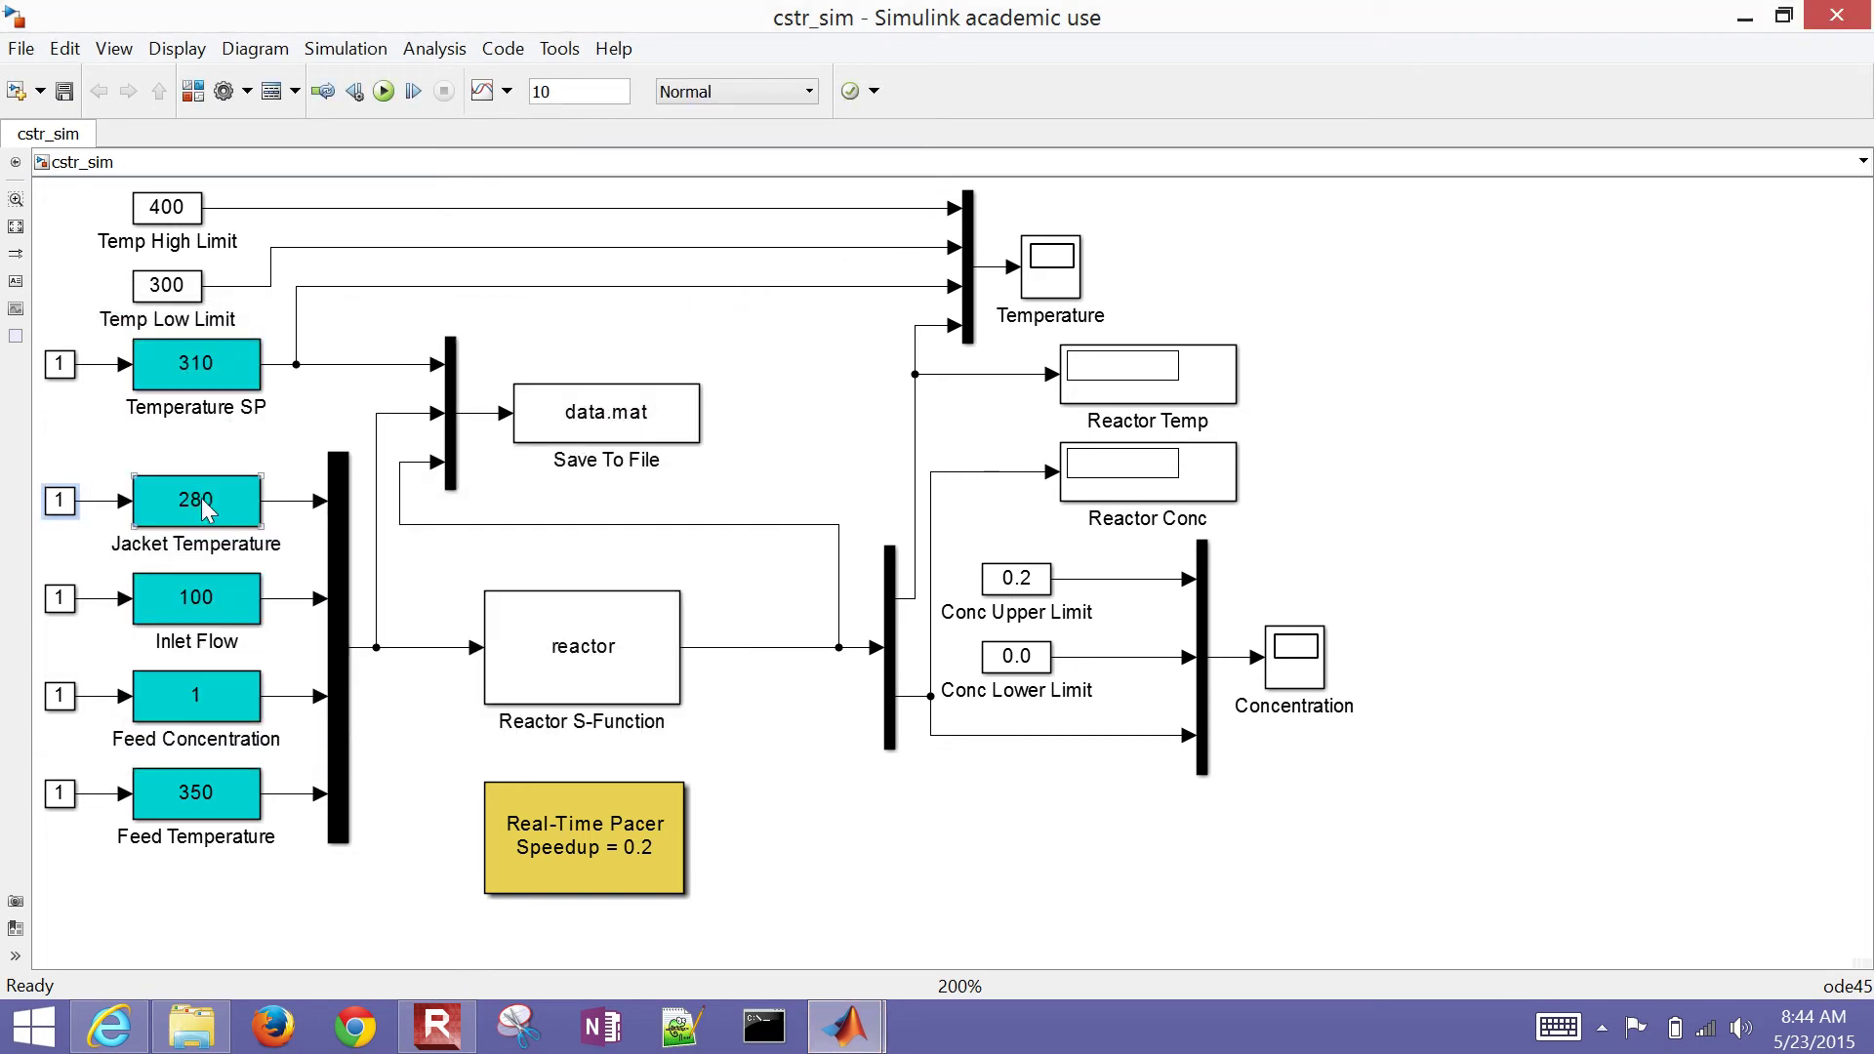
pyautogui.doubleClick(195, 502)
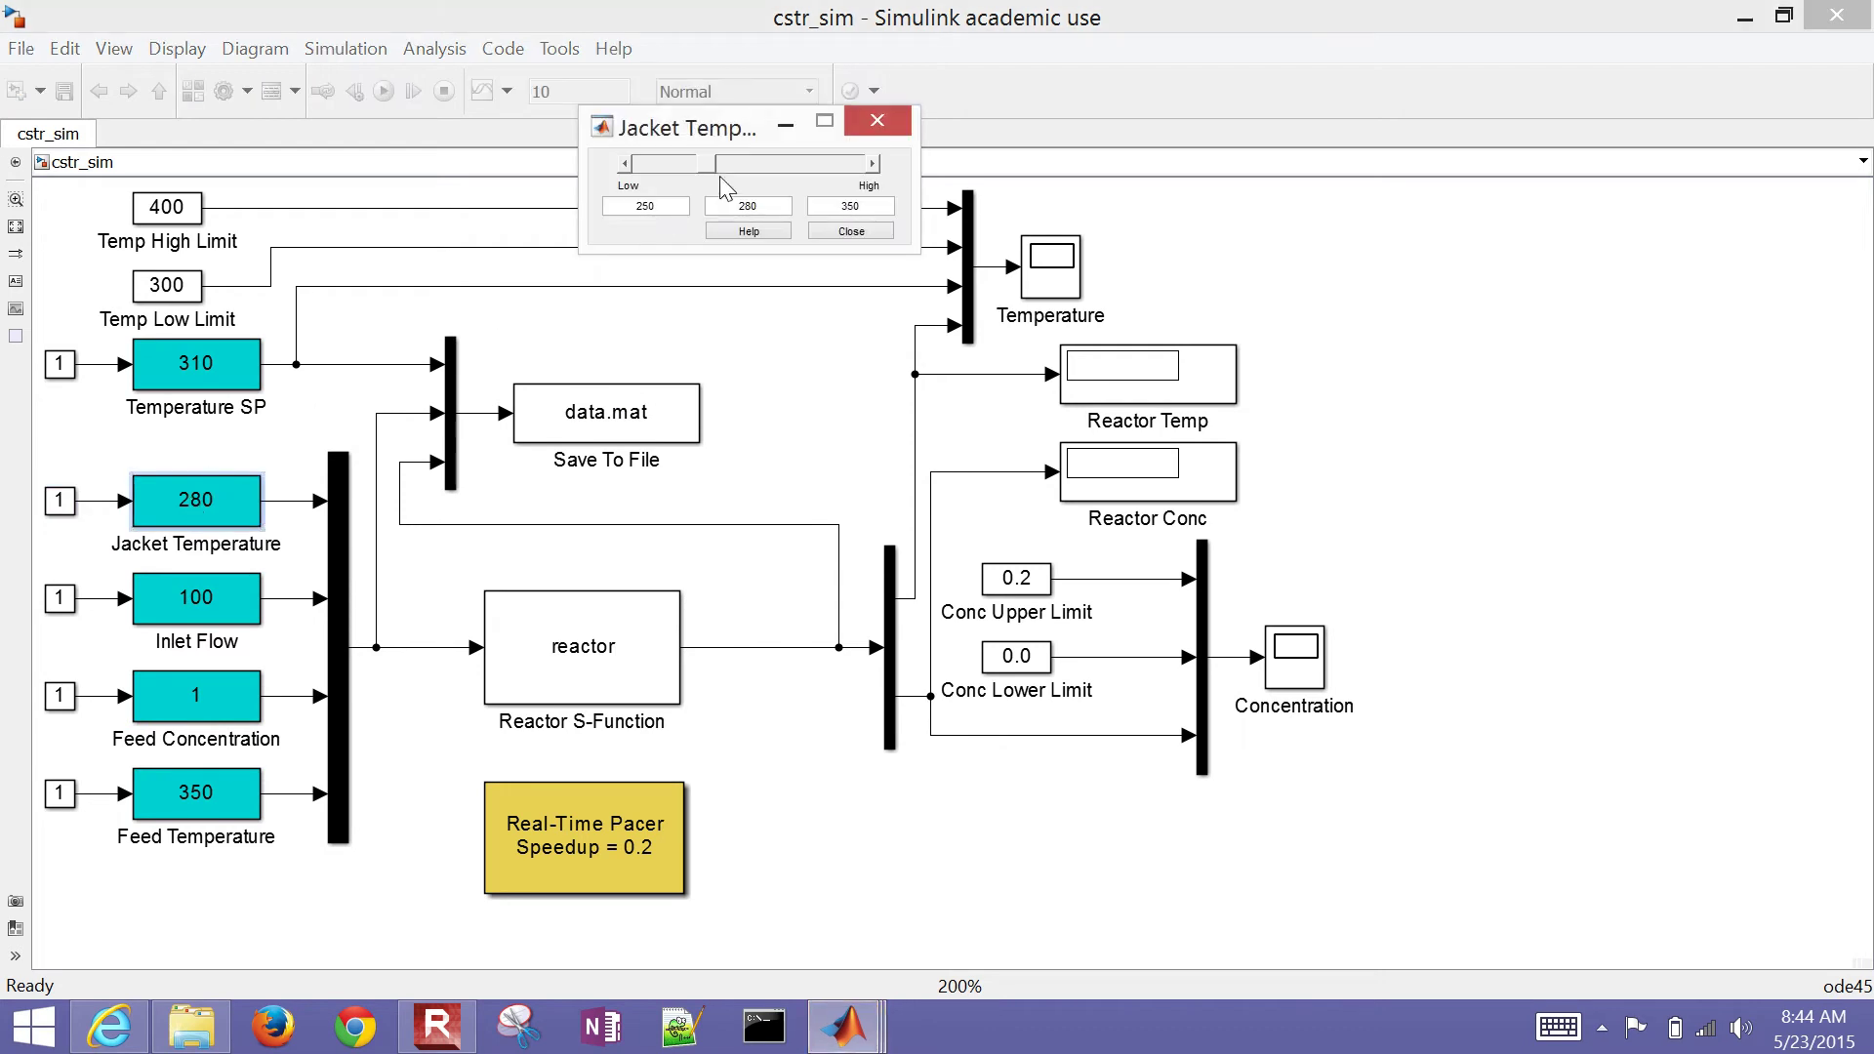
pyautogui.click(846, 233)
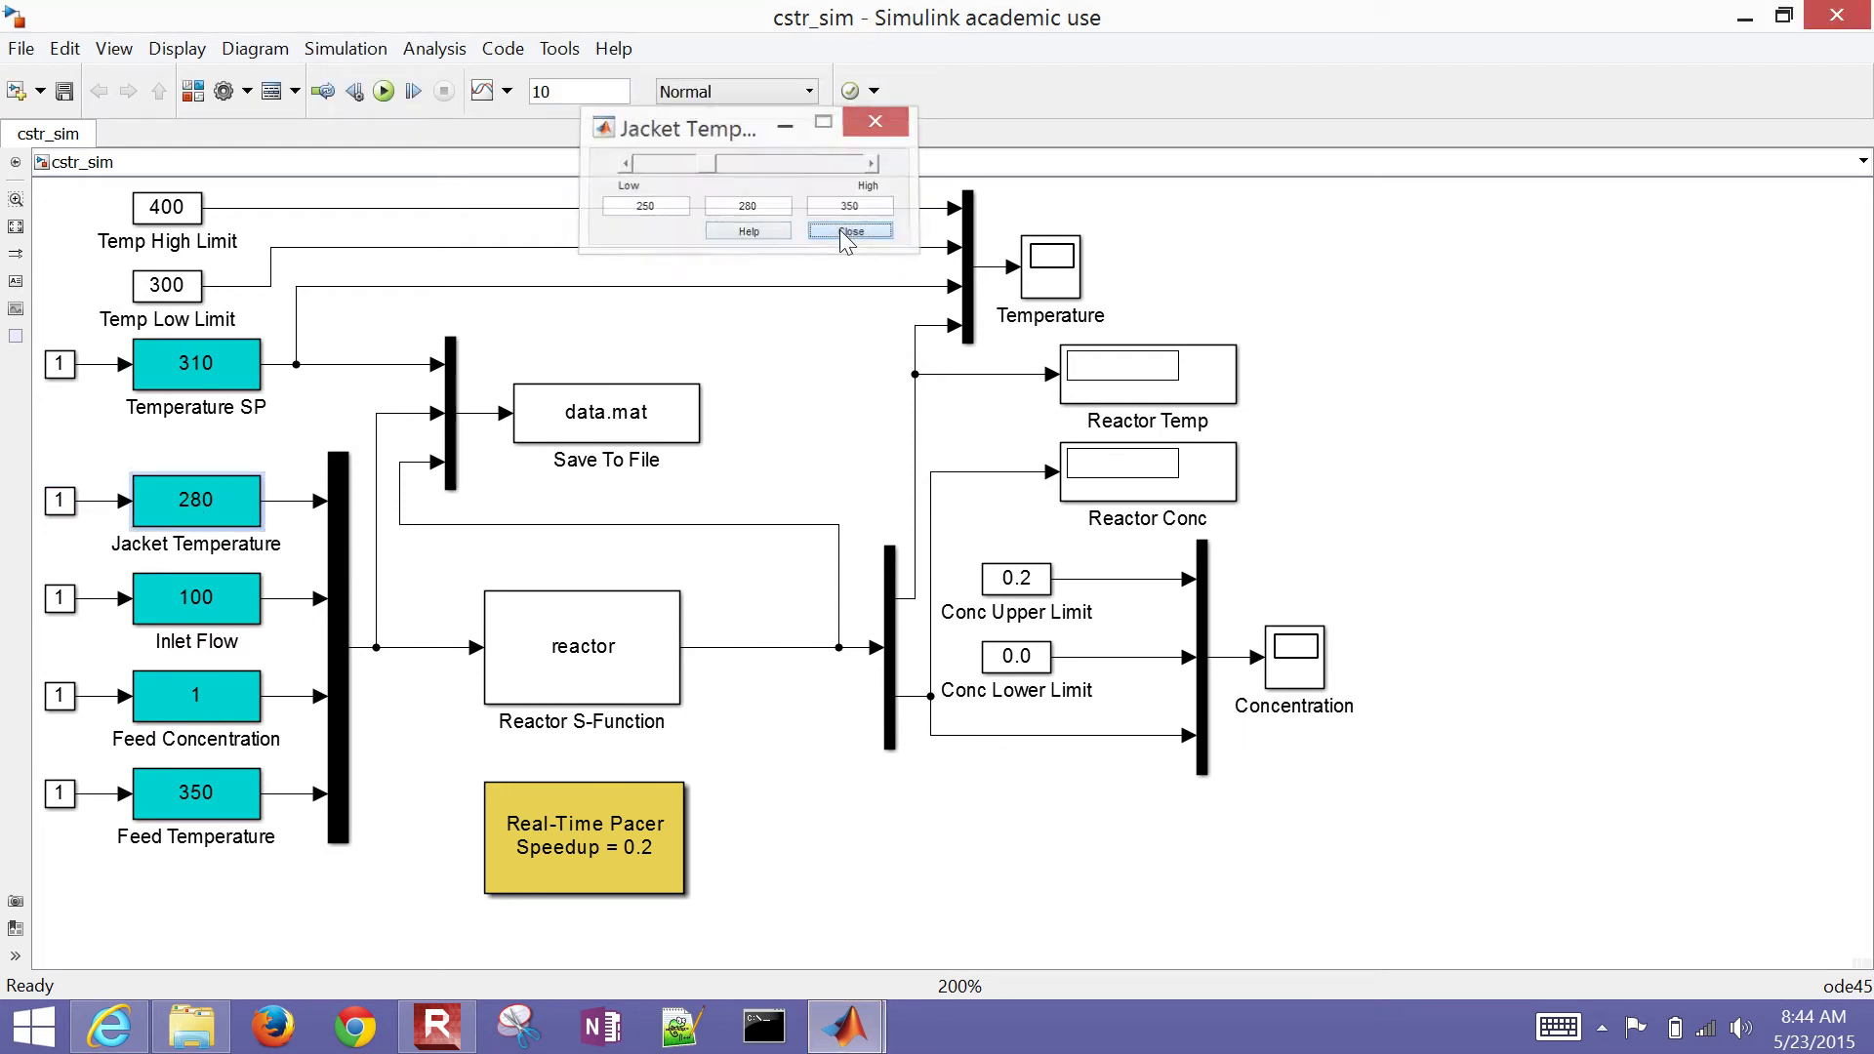
pyautogui.click(200, 503)
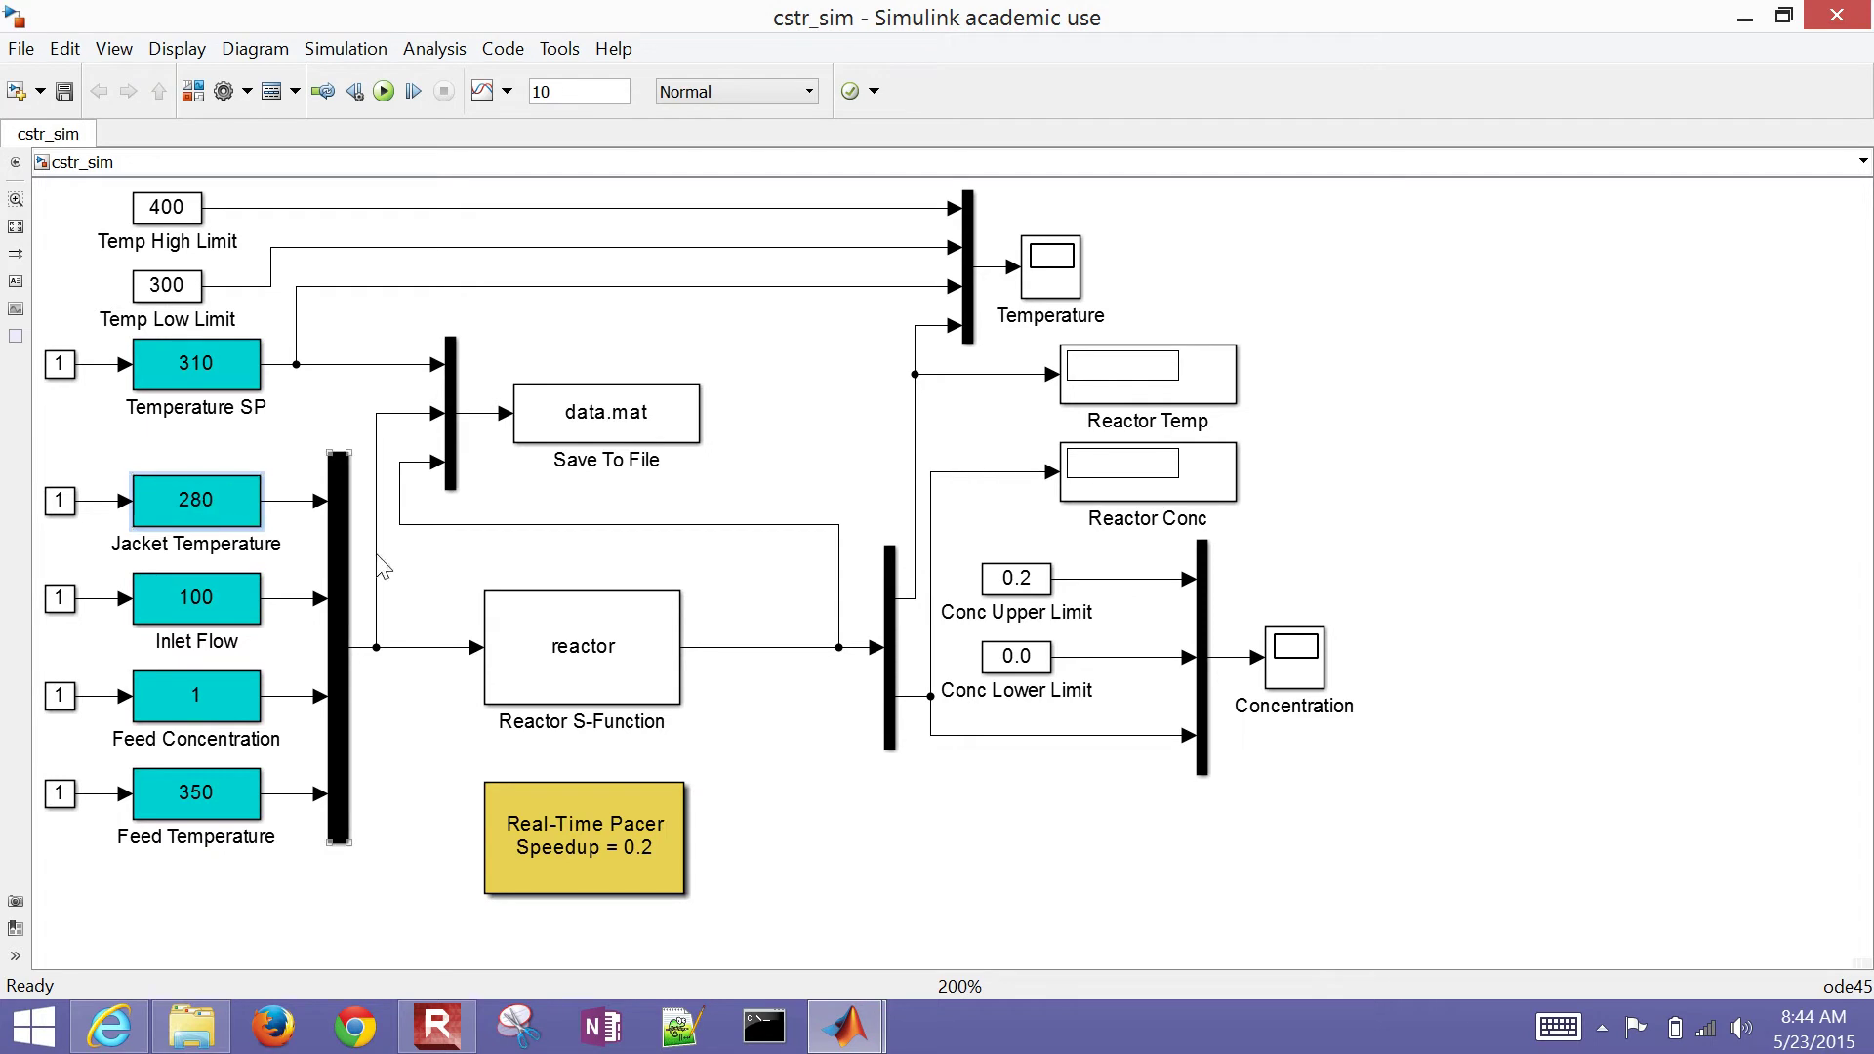
# Start the simulation and open the Concentration scope in the upper right.
pyautogui.click(381, 92)
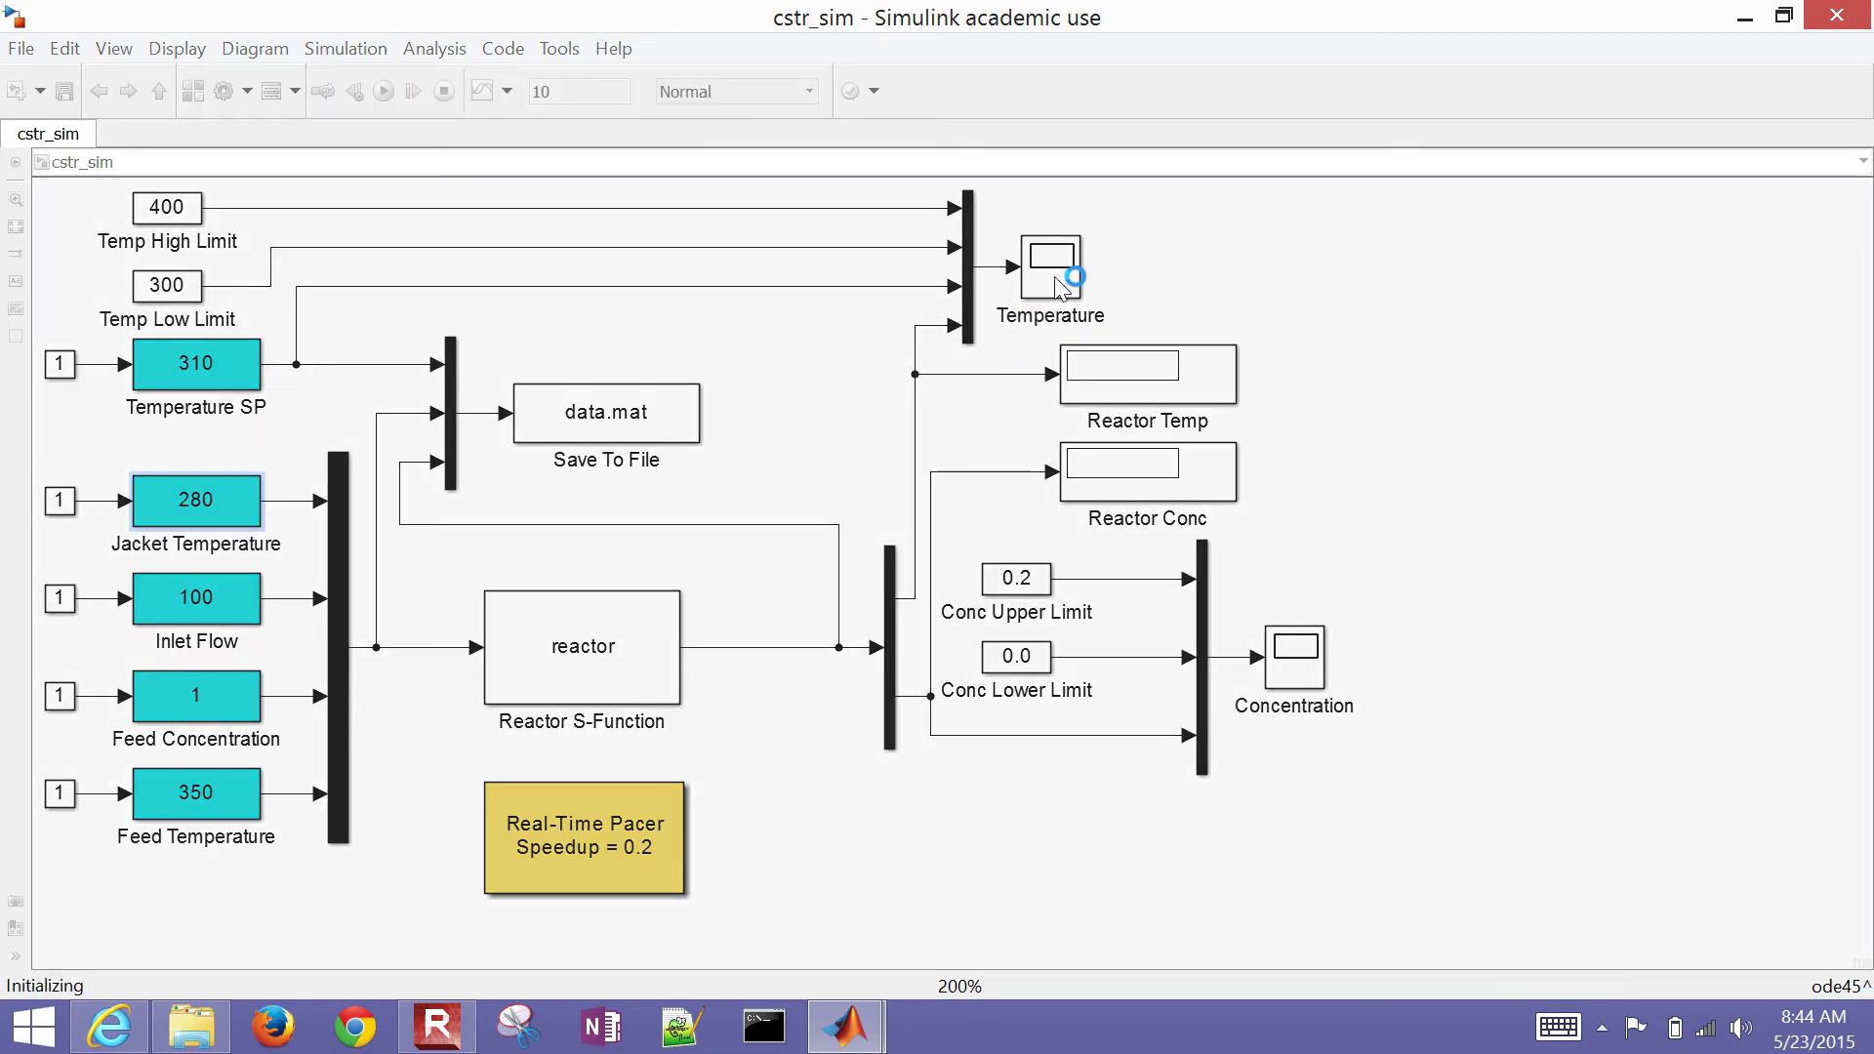
pyautogui.click(1294, 672)
pyautogui.doubleClick(1295, 672)
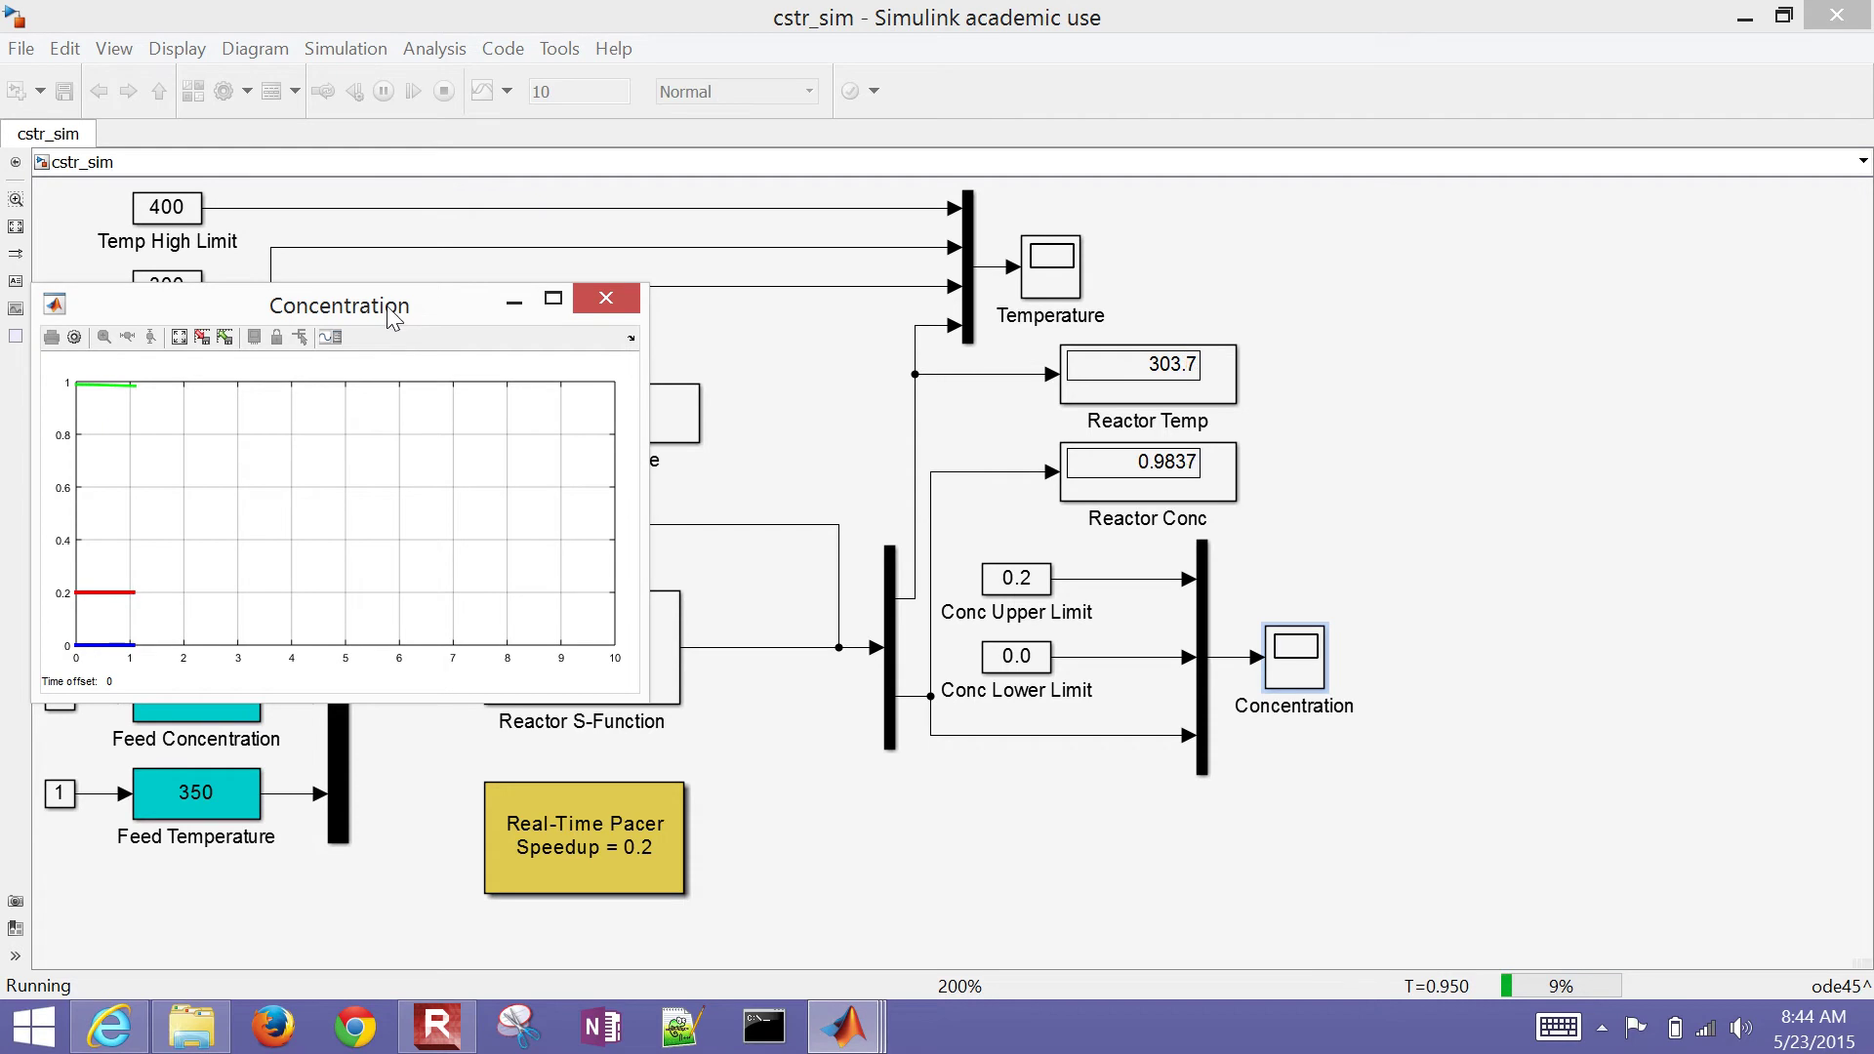
pyautogui.moveTo(396, 314); pyautogui.dragTo(1403, 175)
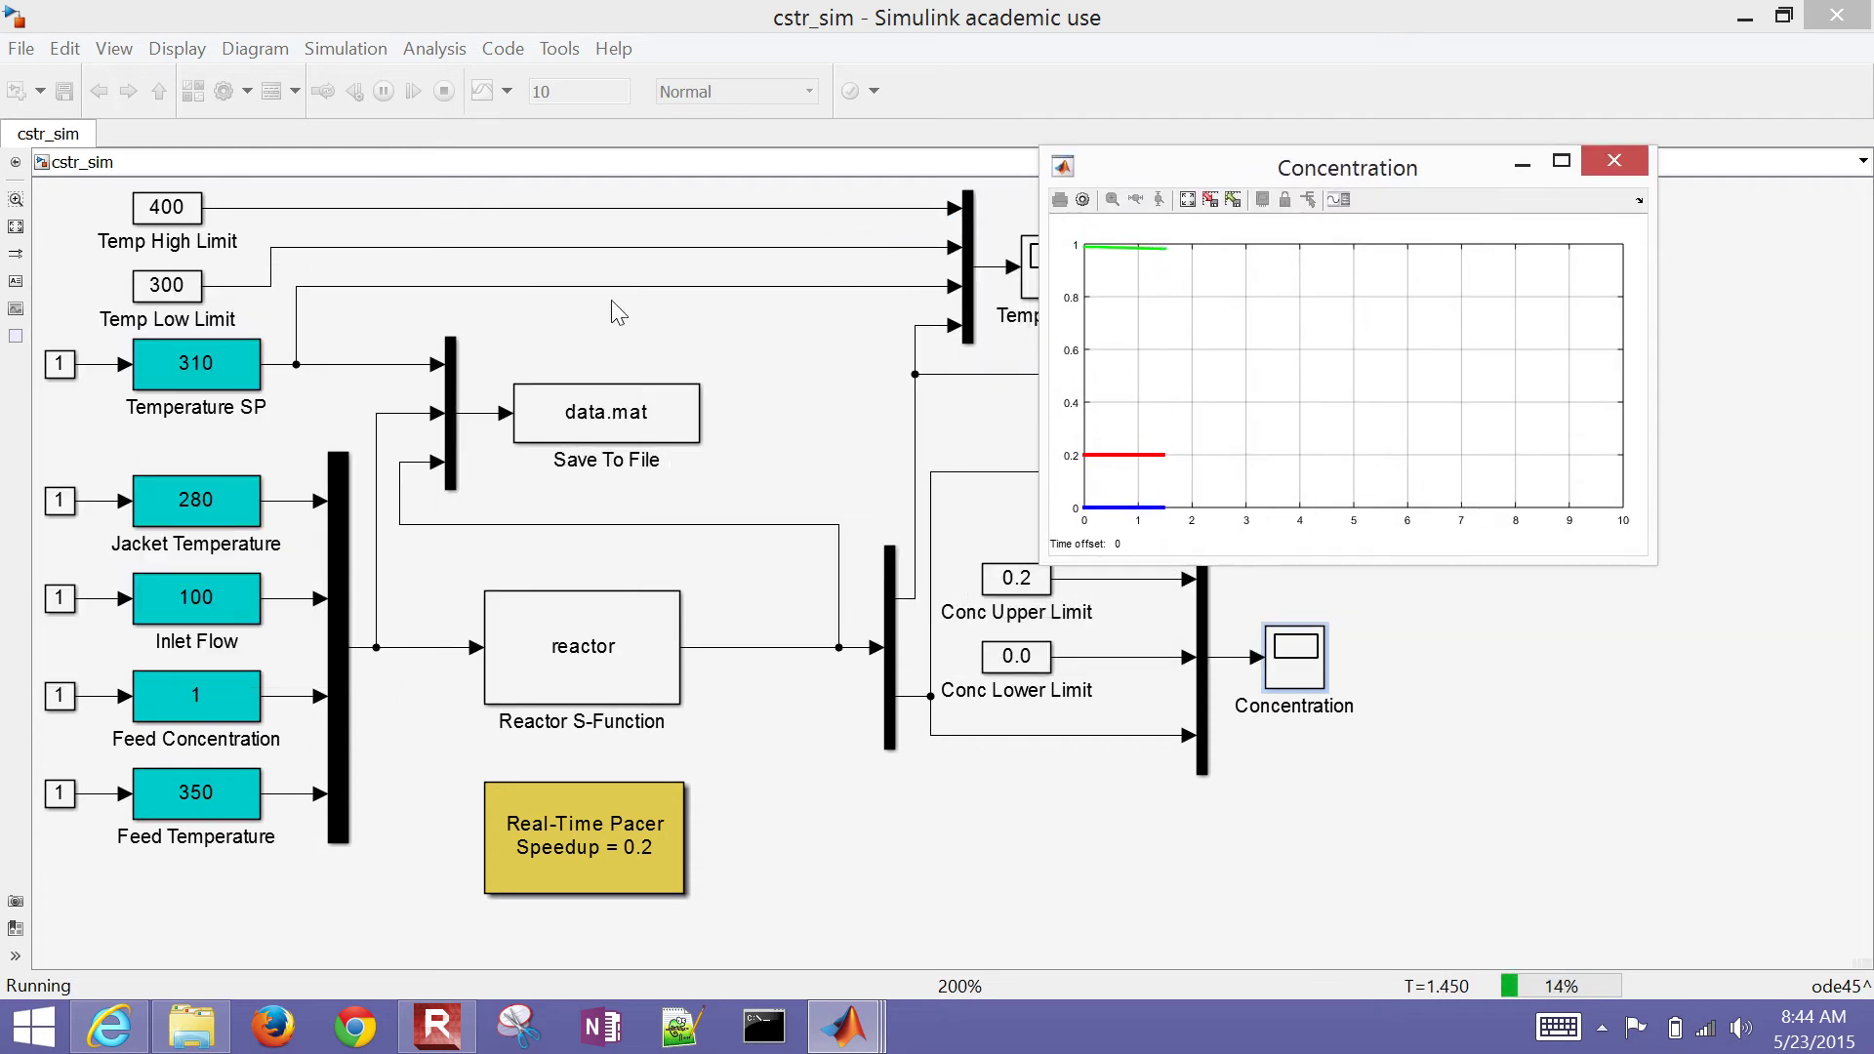
# Change the Jacket Temperature slider value from 280 to 300 during the run.
pyautogui.doubleClick(184, 502)
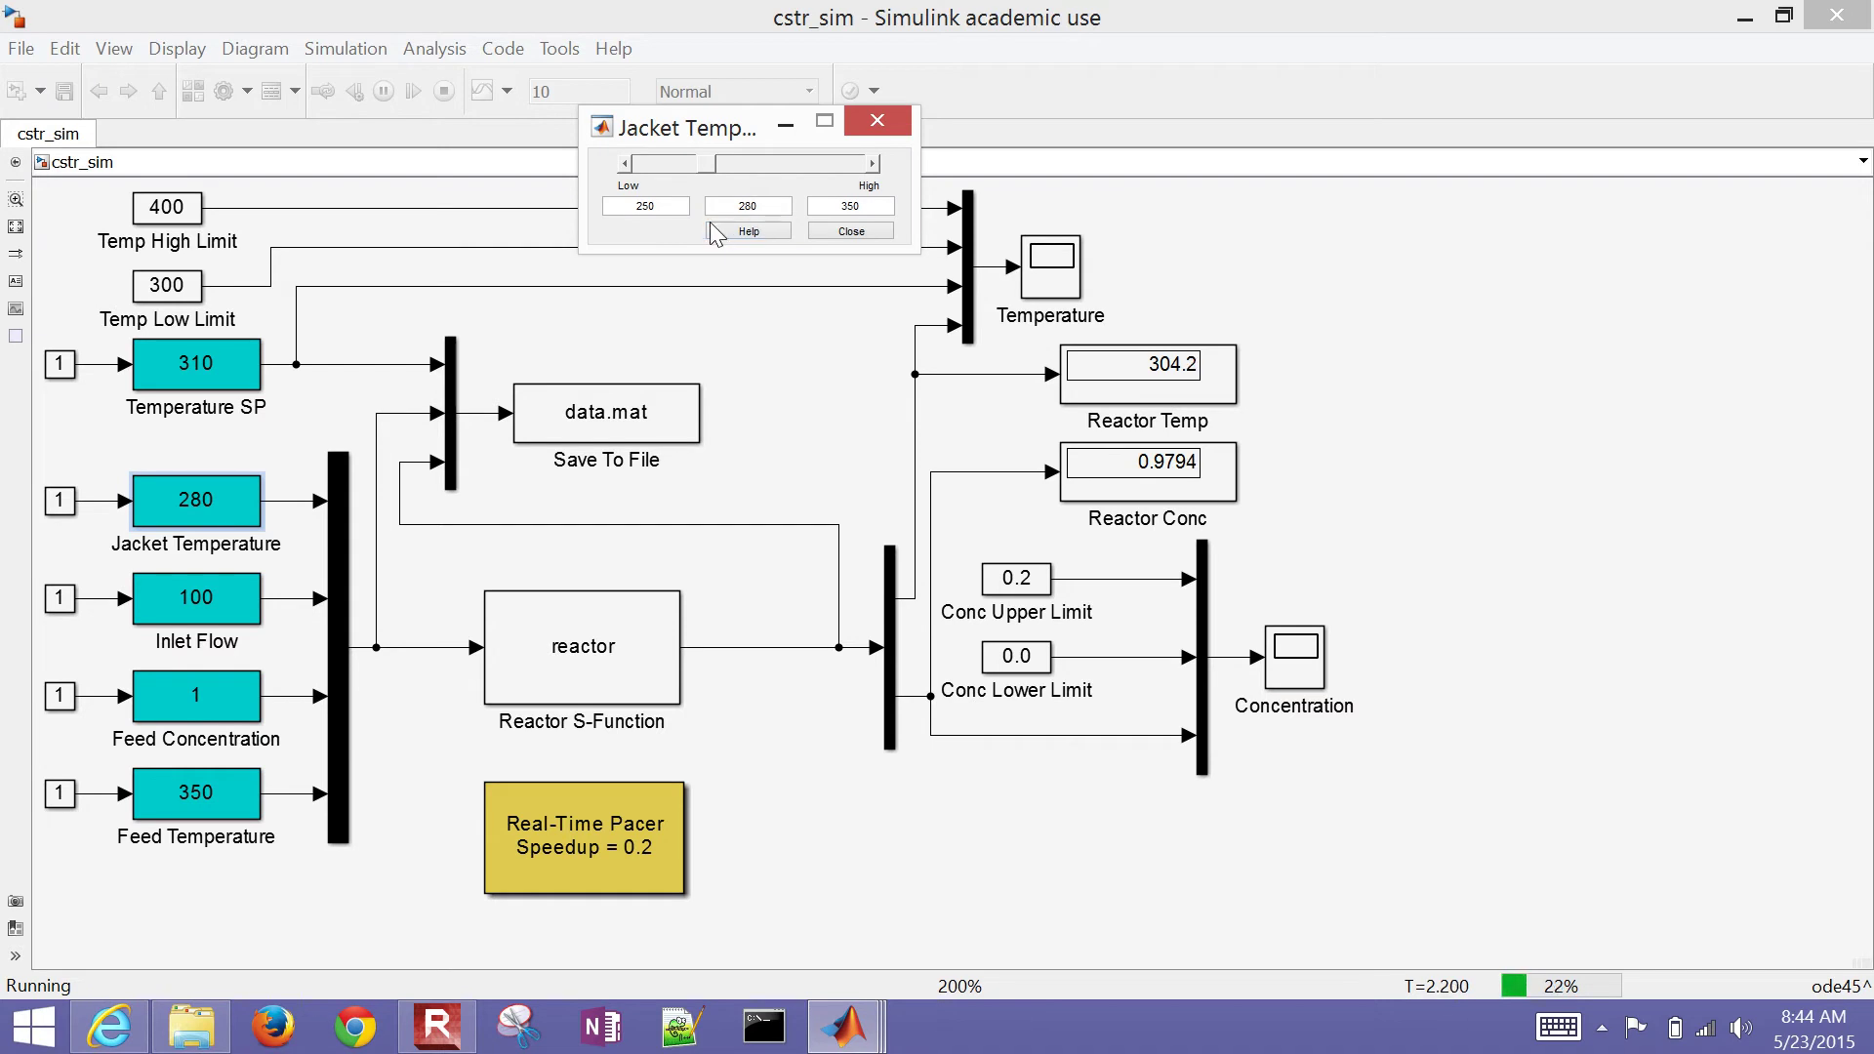
pyautogui.moveTo(757, 207); pyautogui.dragTo(718, 207)
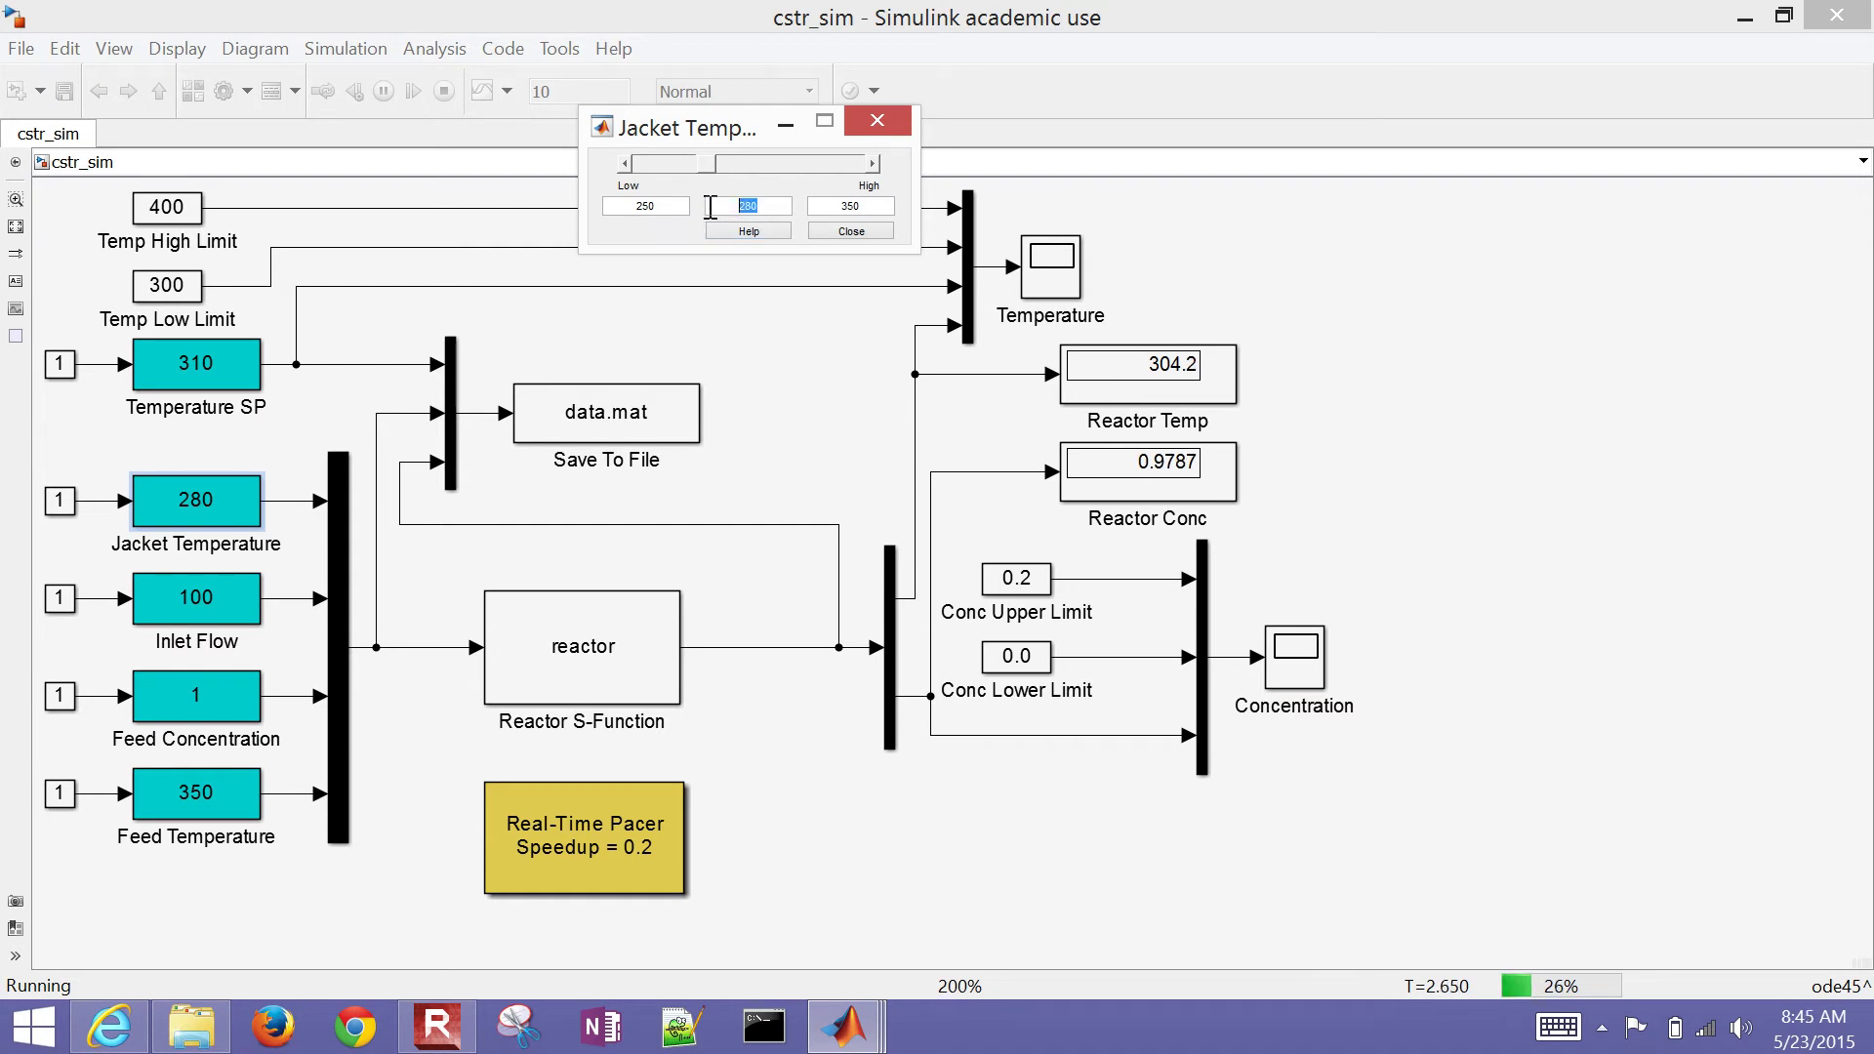
pyautogui.write('300')
pyautogui.press('Return')
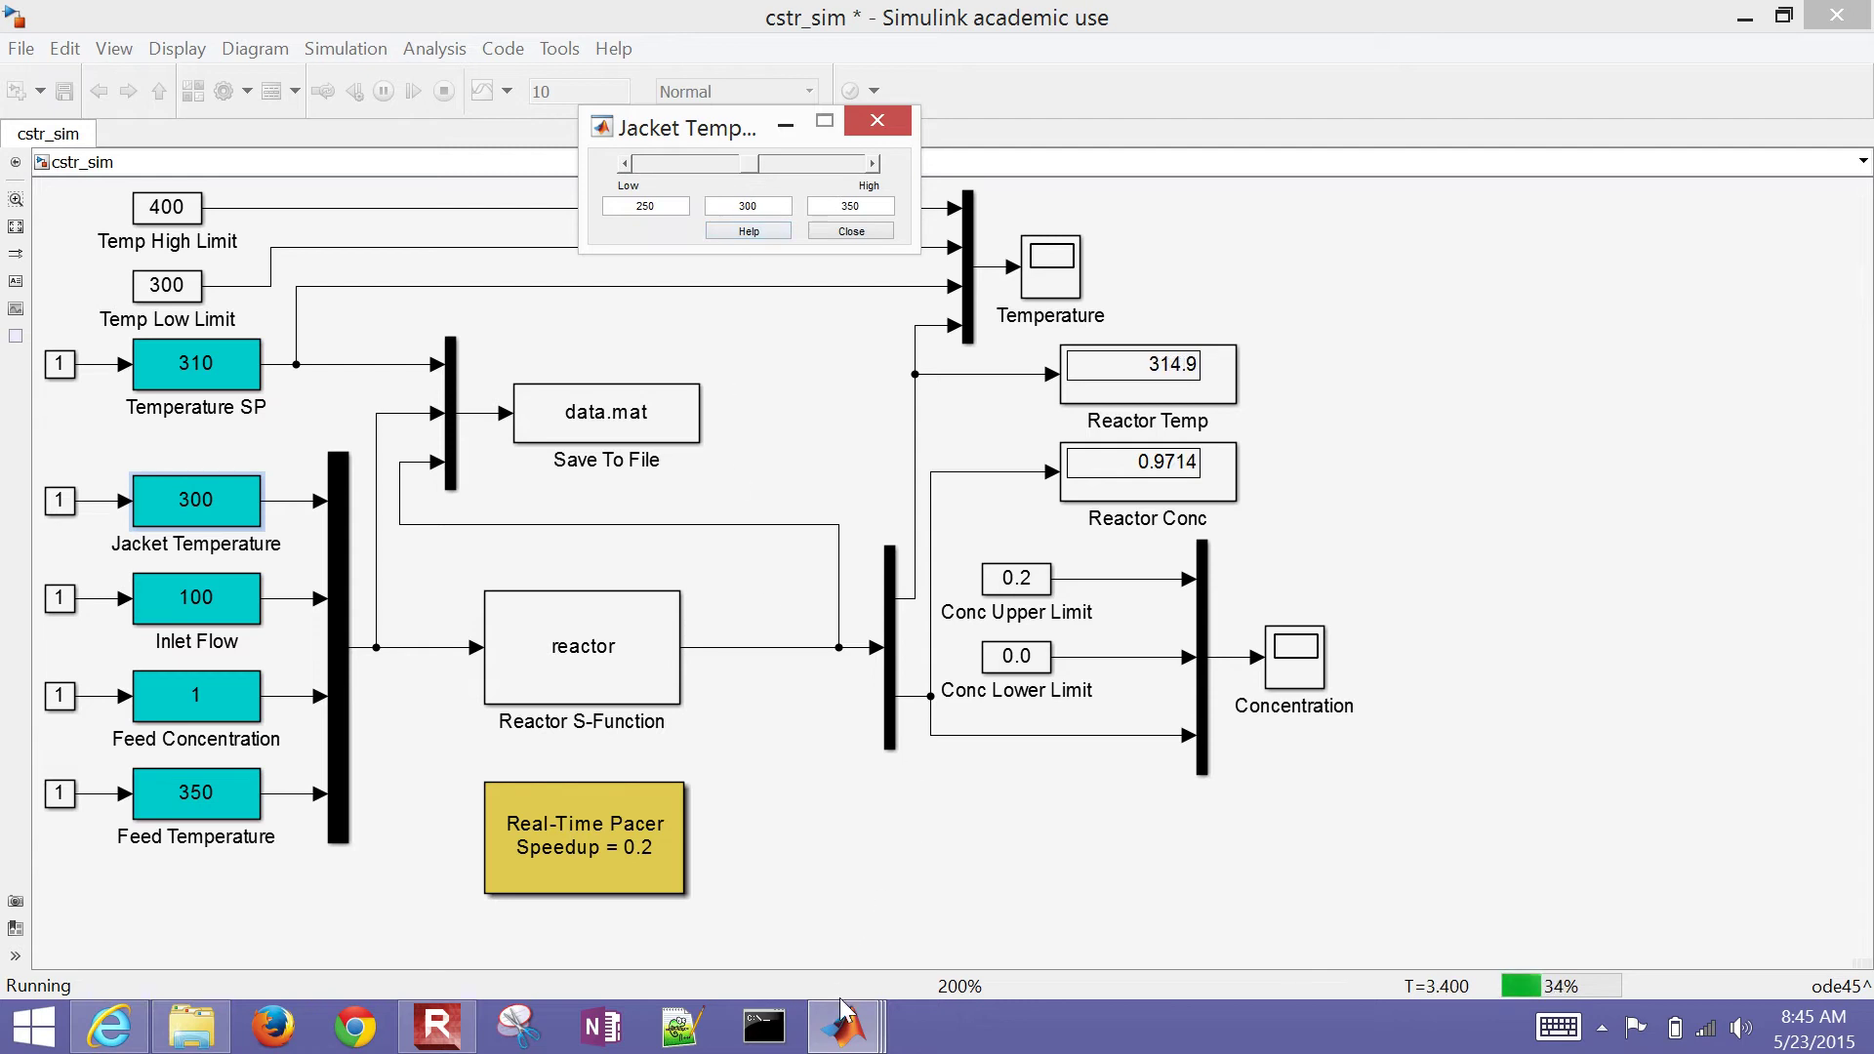
# Bring the Concentration plot to the front, then return to the cstr_sim model window.
pyautogui.click(846, 1027)
pyautogui.click(962, 920)
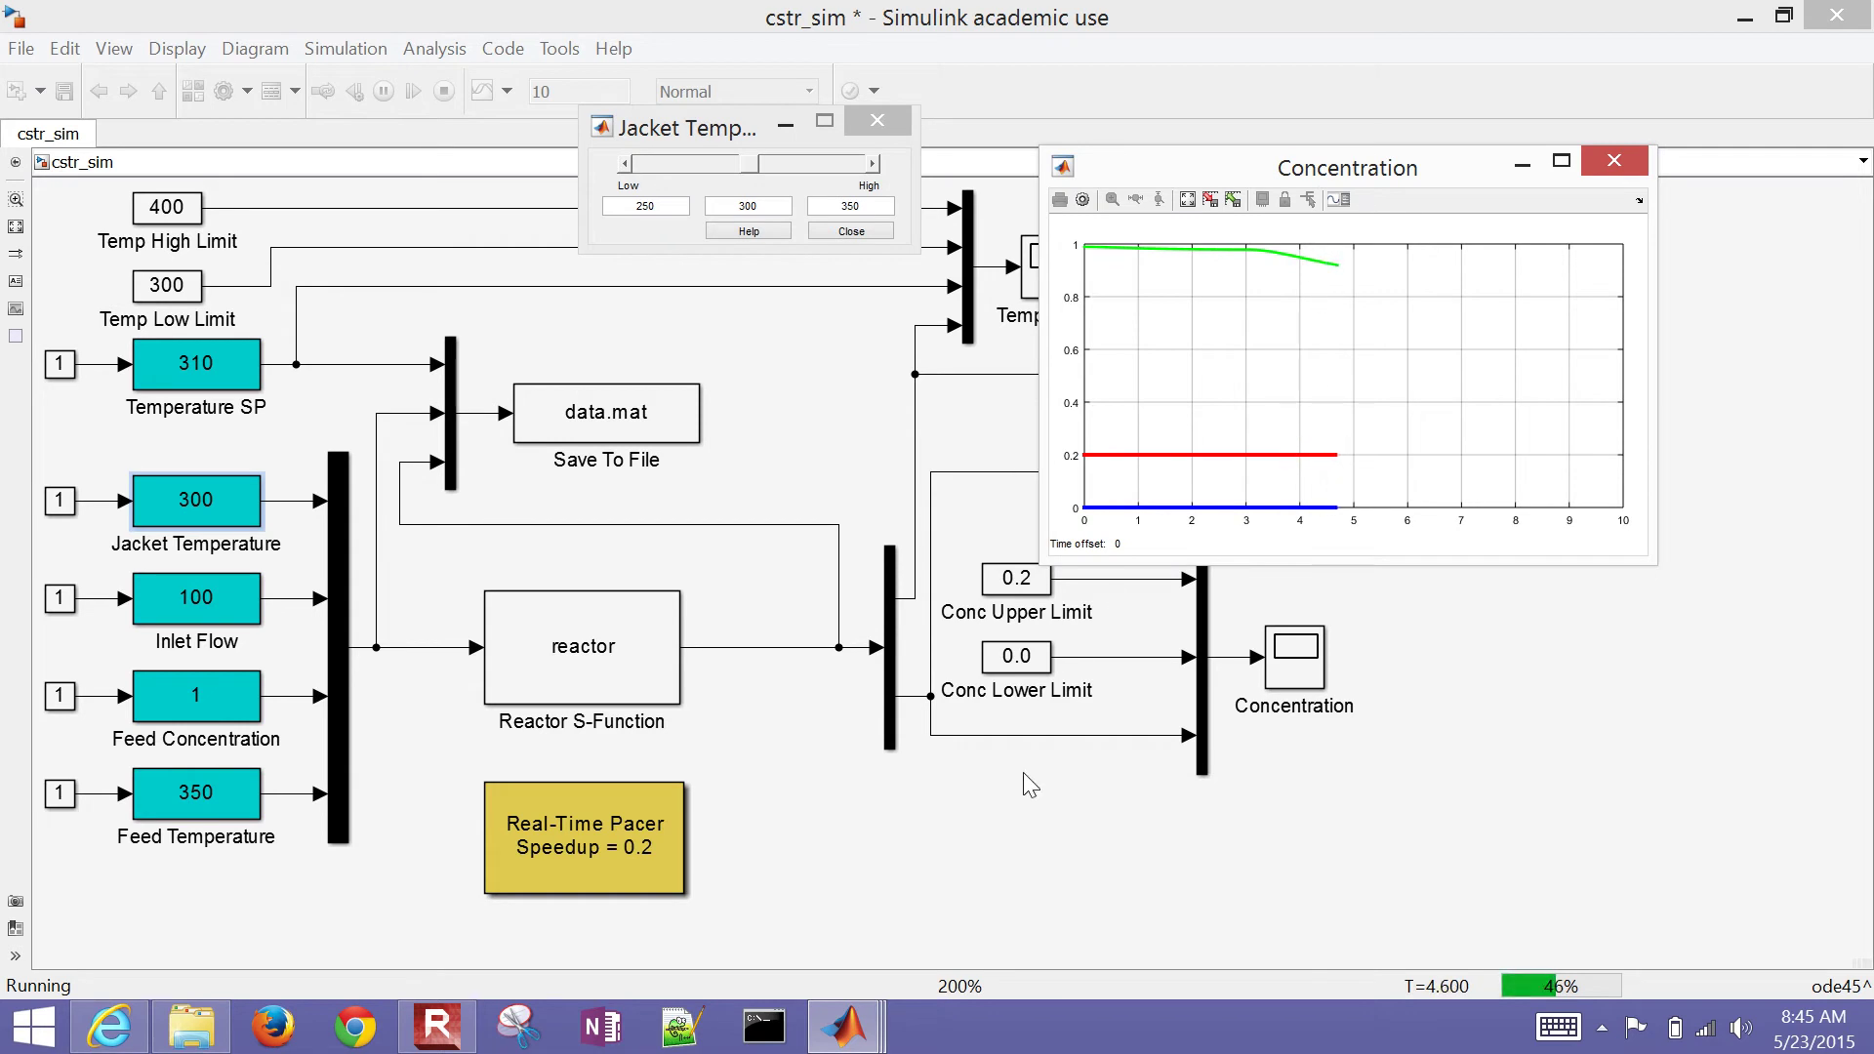
pyautogui.moveTo(845, 1025)
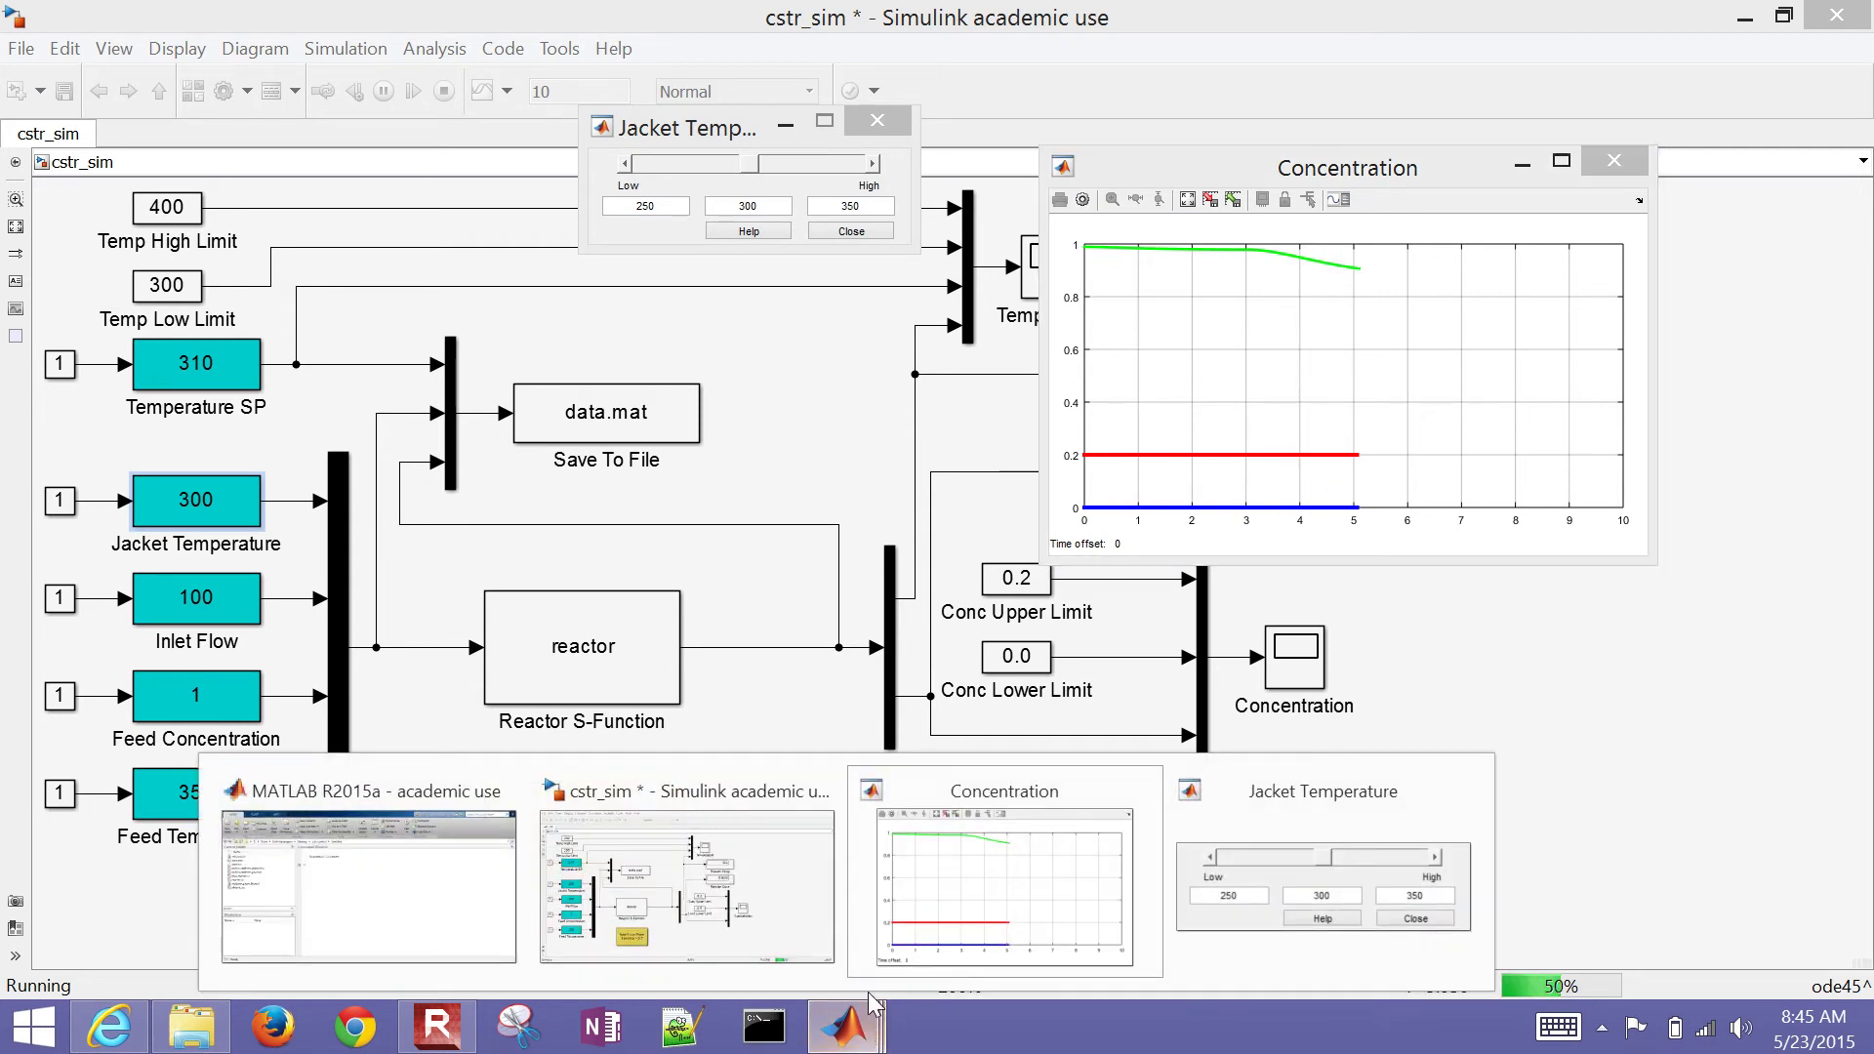
pyautogui.moveTo(793, 919)
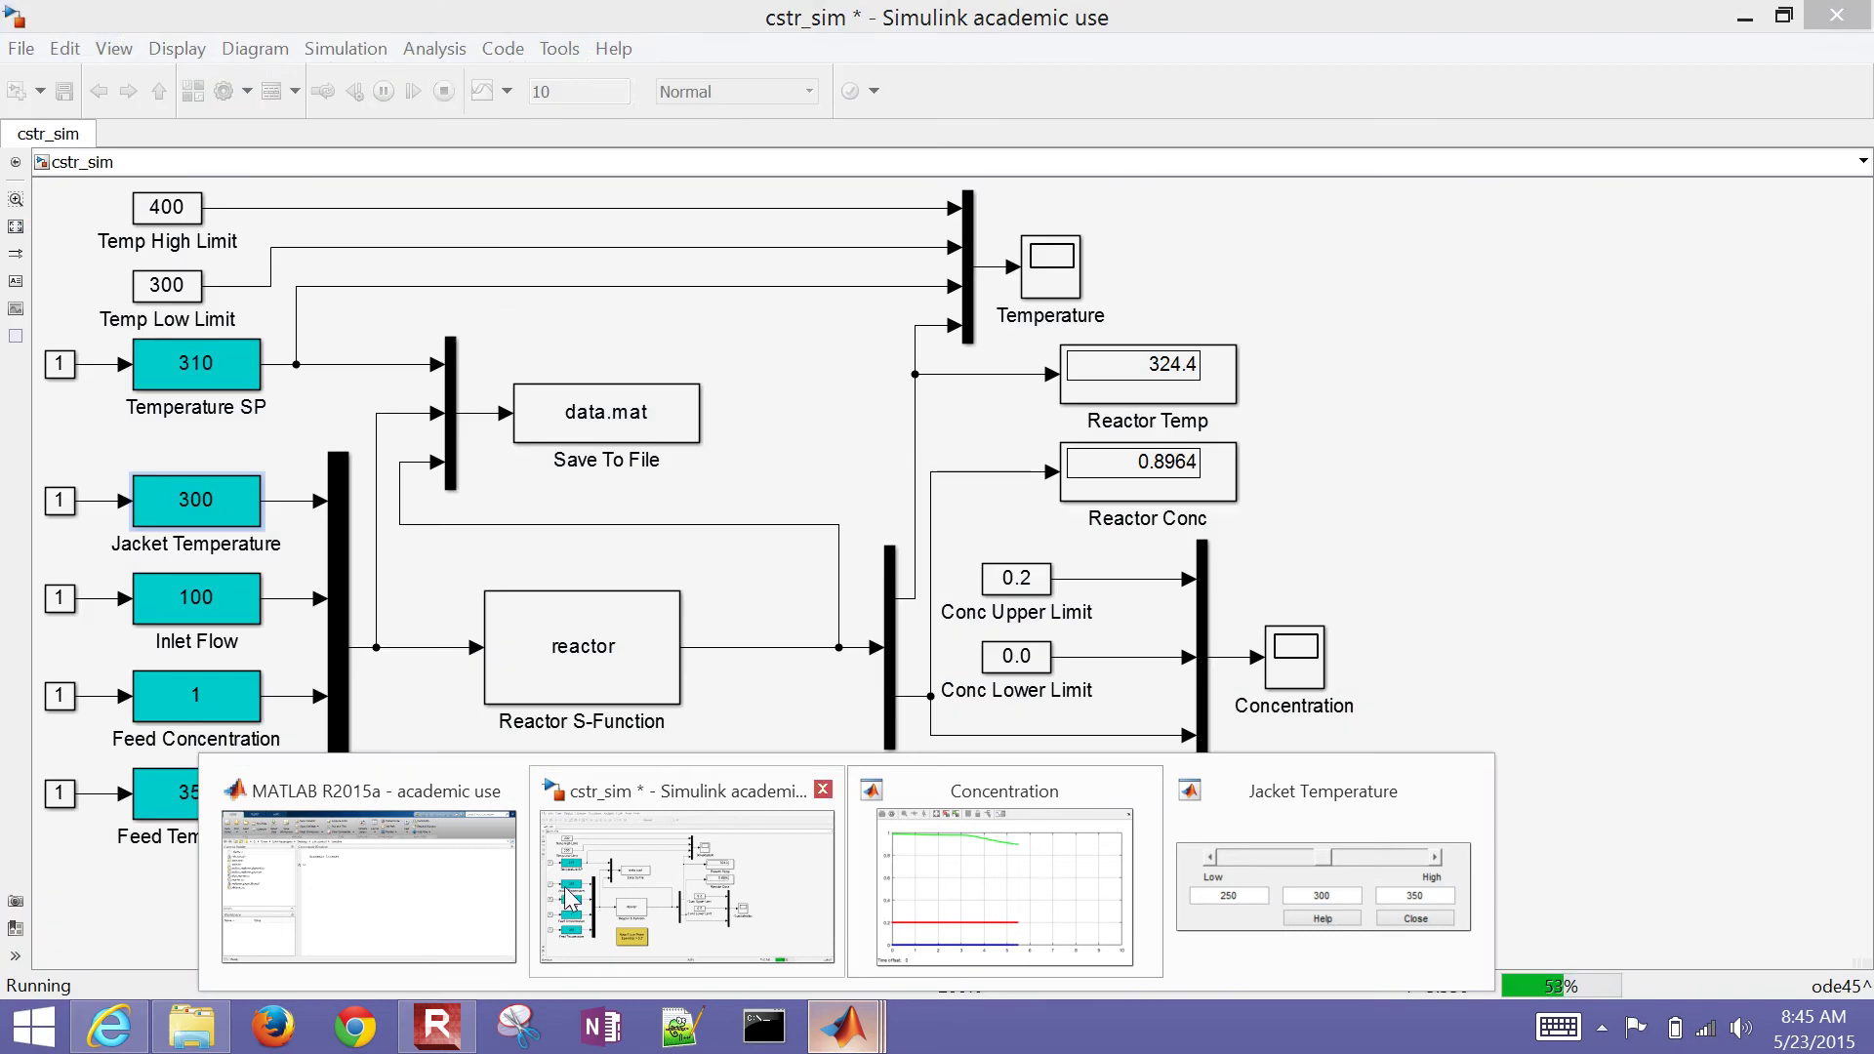
pyautogui.click(579, 898)
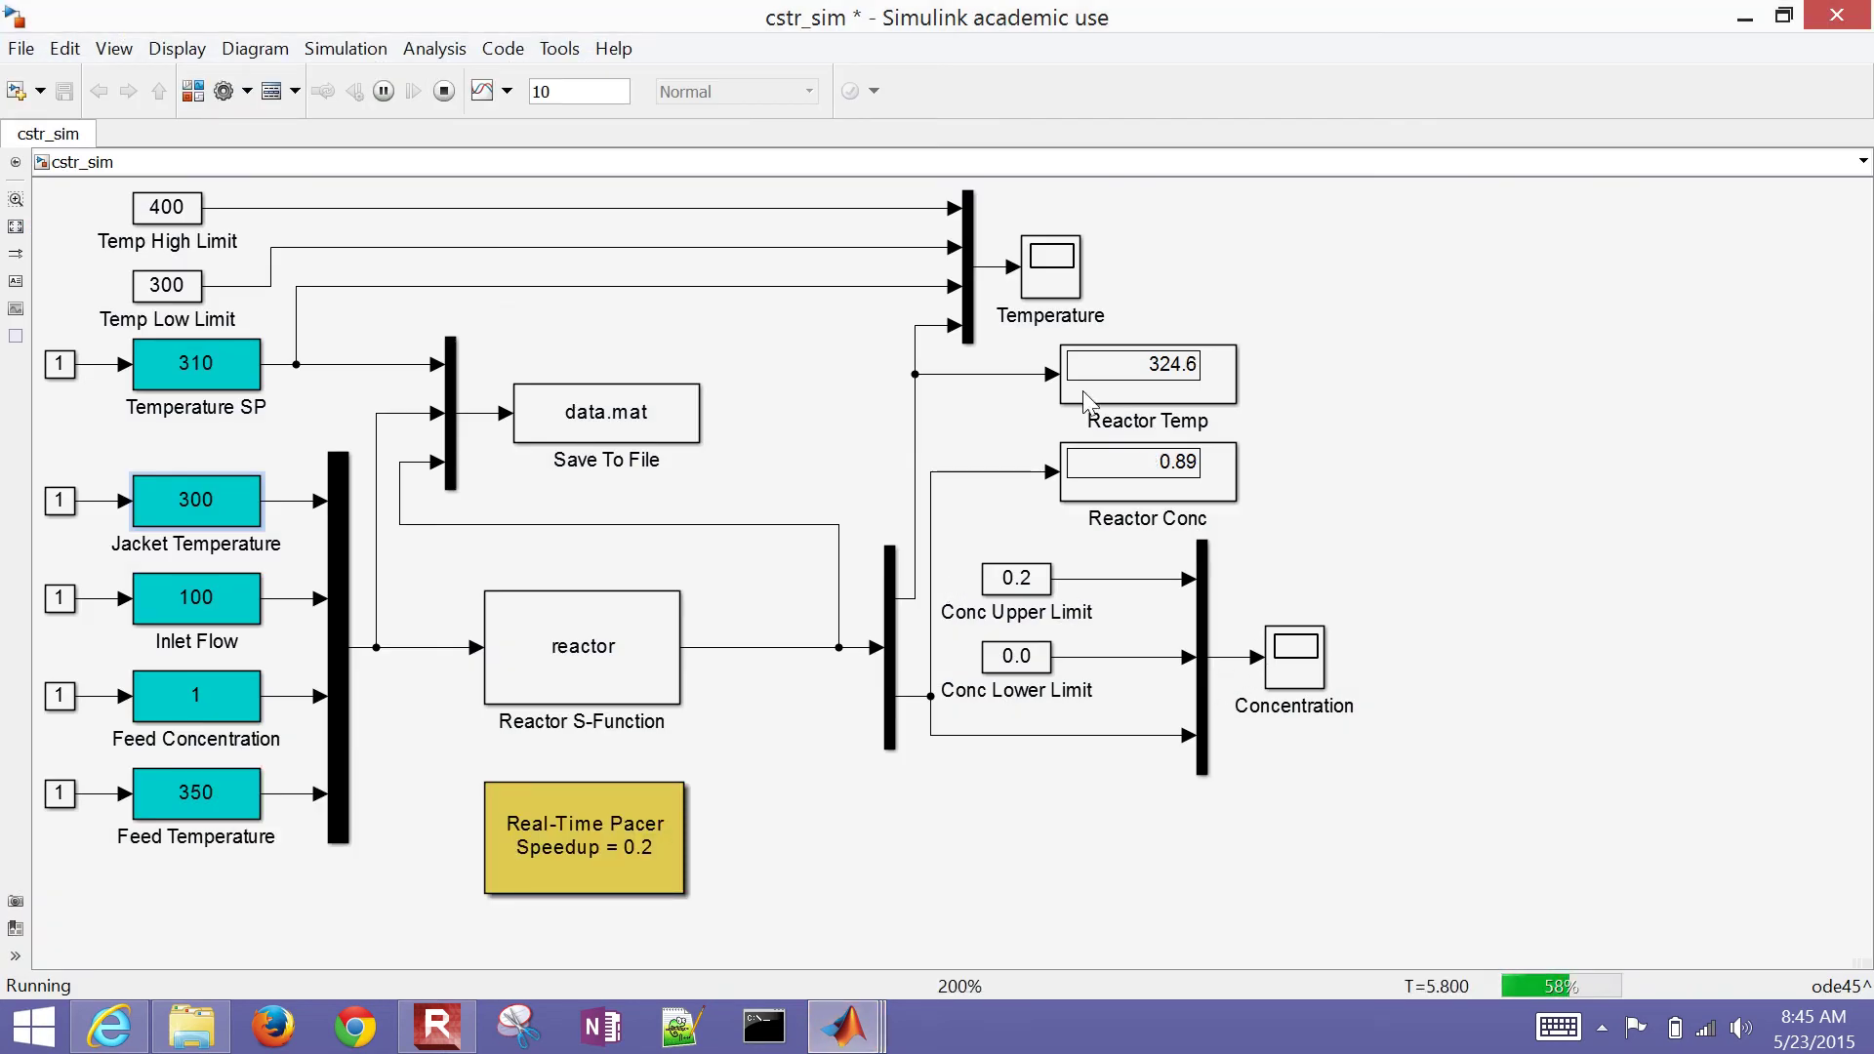
# Open the Temperature scope and let the run finish so Figure 1 plots the results.
pyautogui.doubleClick(1047, 288)
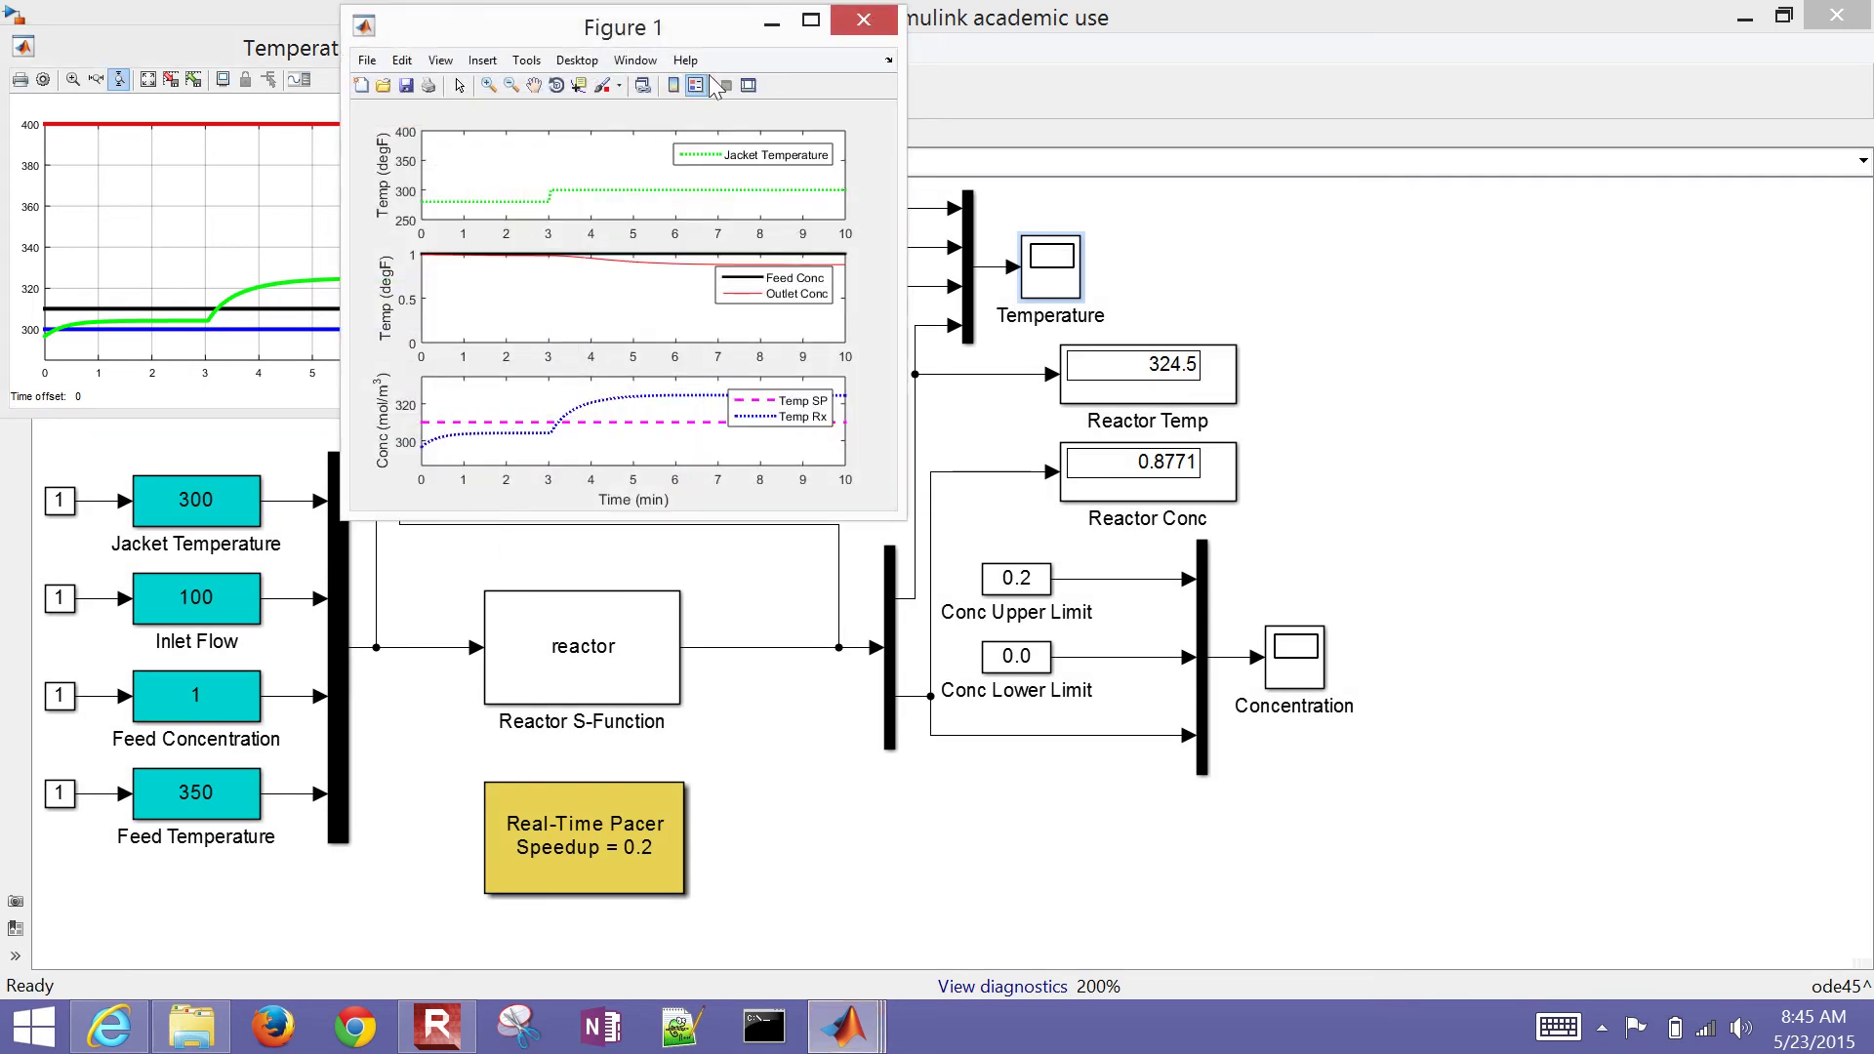
# Maximize Figure 1 and zoom the reactor temperature plot to minutes 3–10.
pyautogui.click(812, 20)
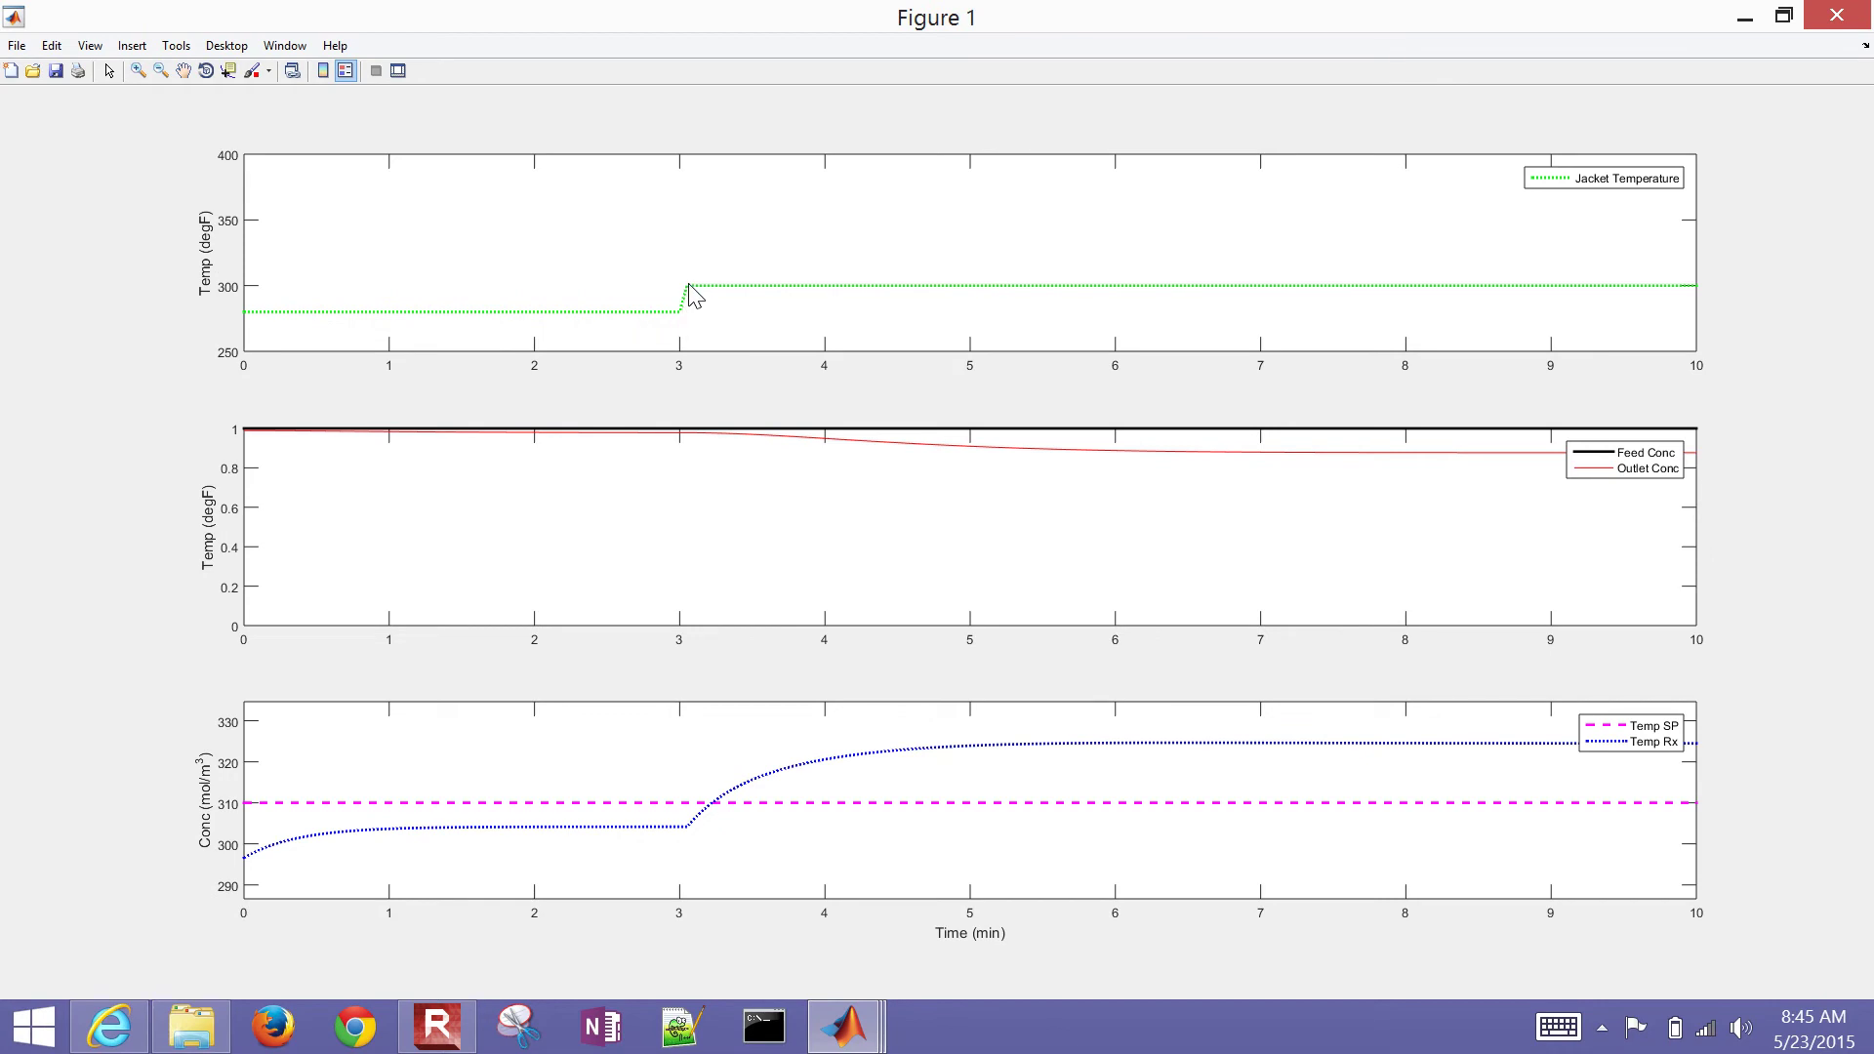
pyautogui.click(139, 72)
pyautogui.moveTo(838, 343); pyautogui.dragTo(1743, 356)
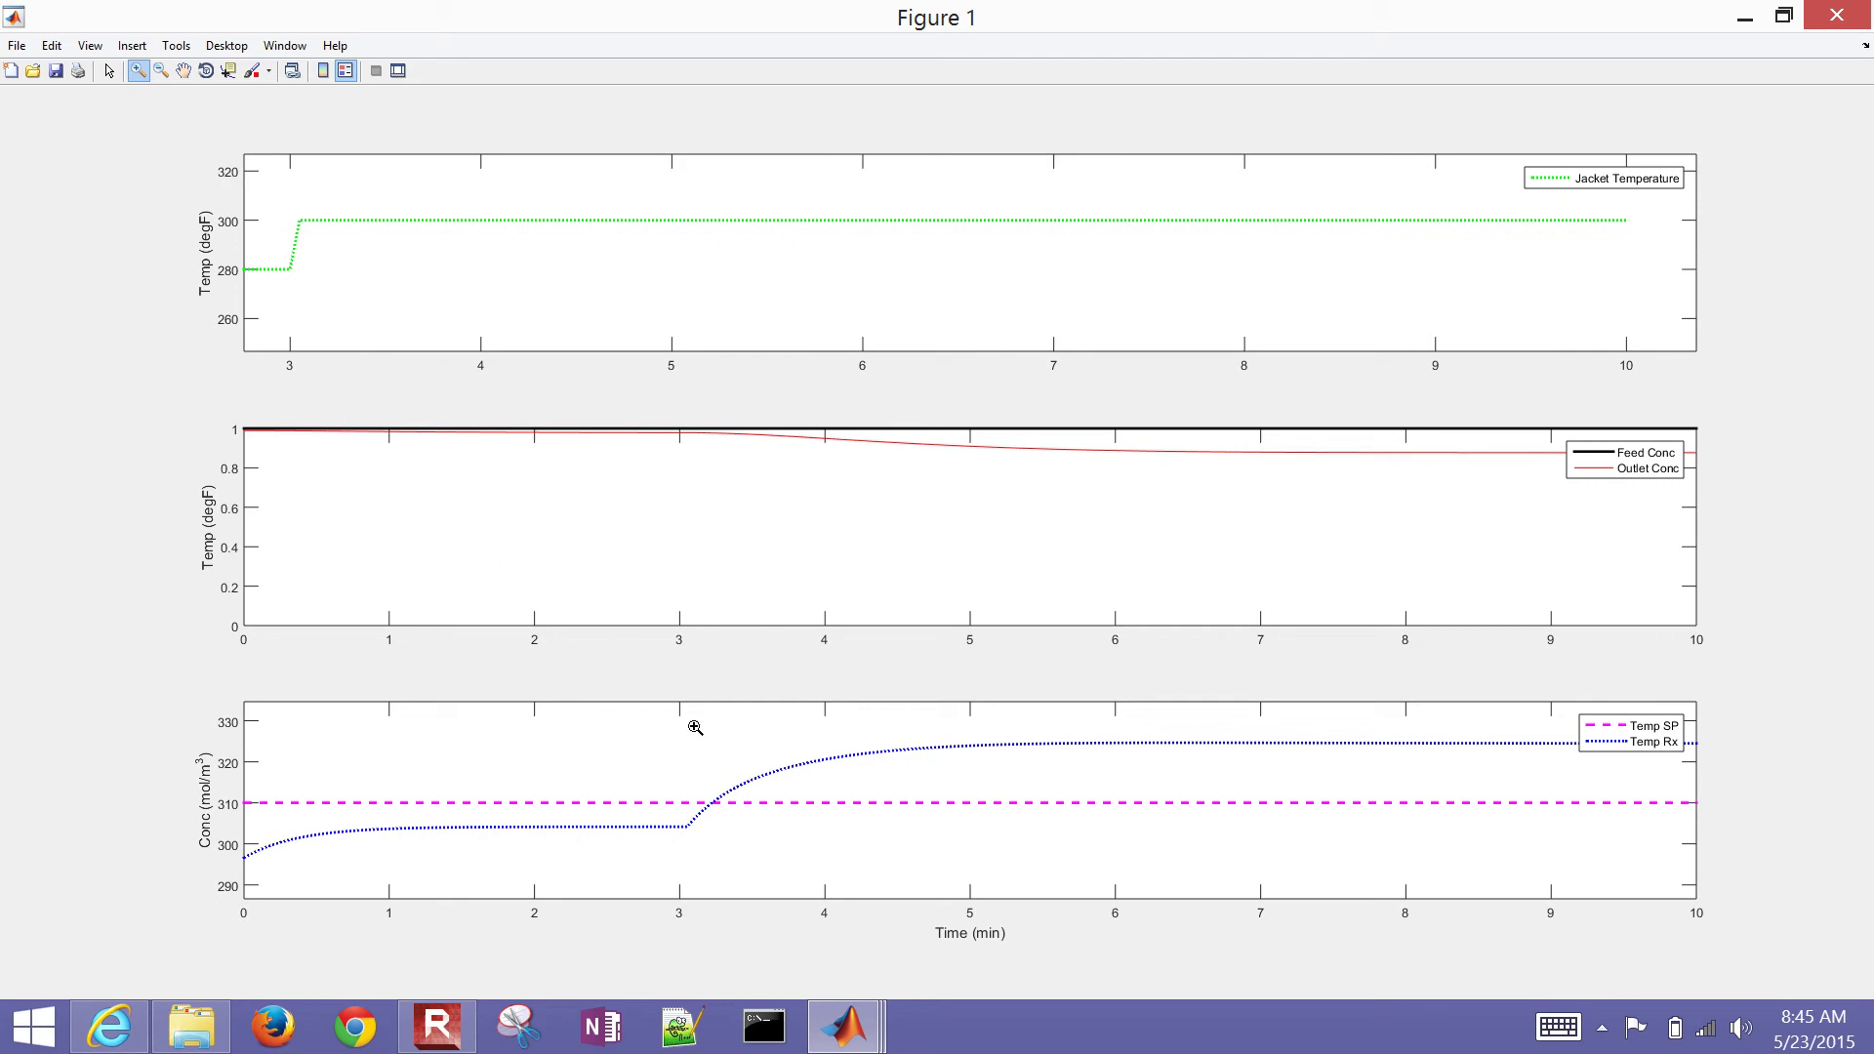
pyautogui.moveTo(737, 776); pyautogui.dragTo(1730, 855)
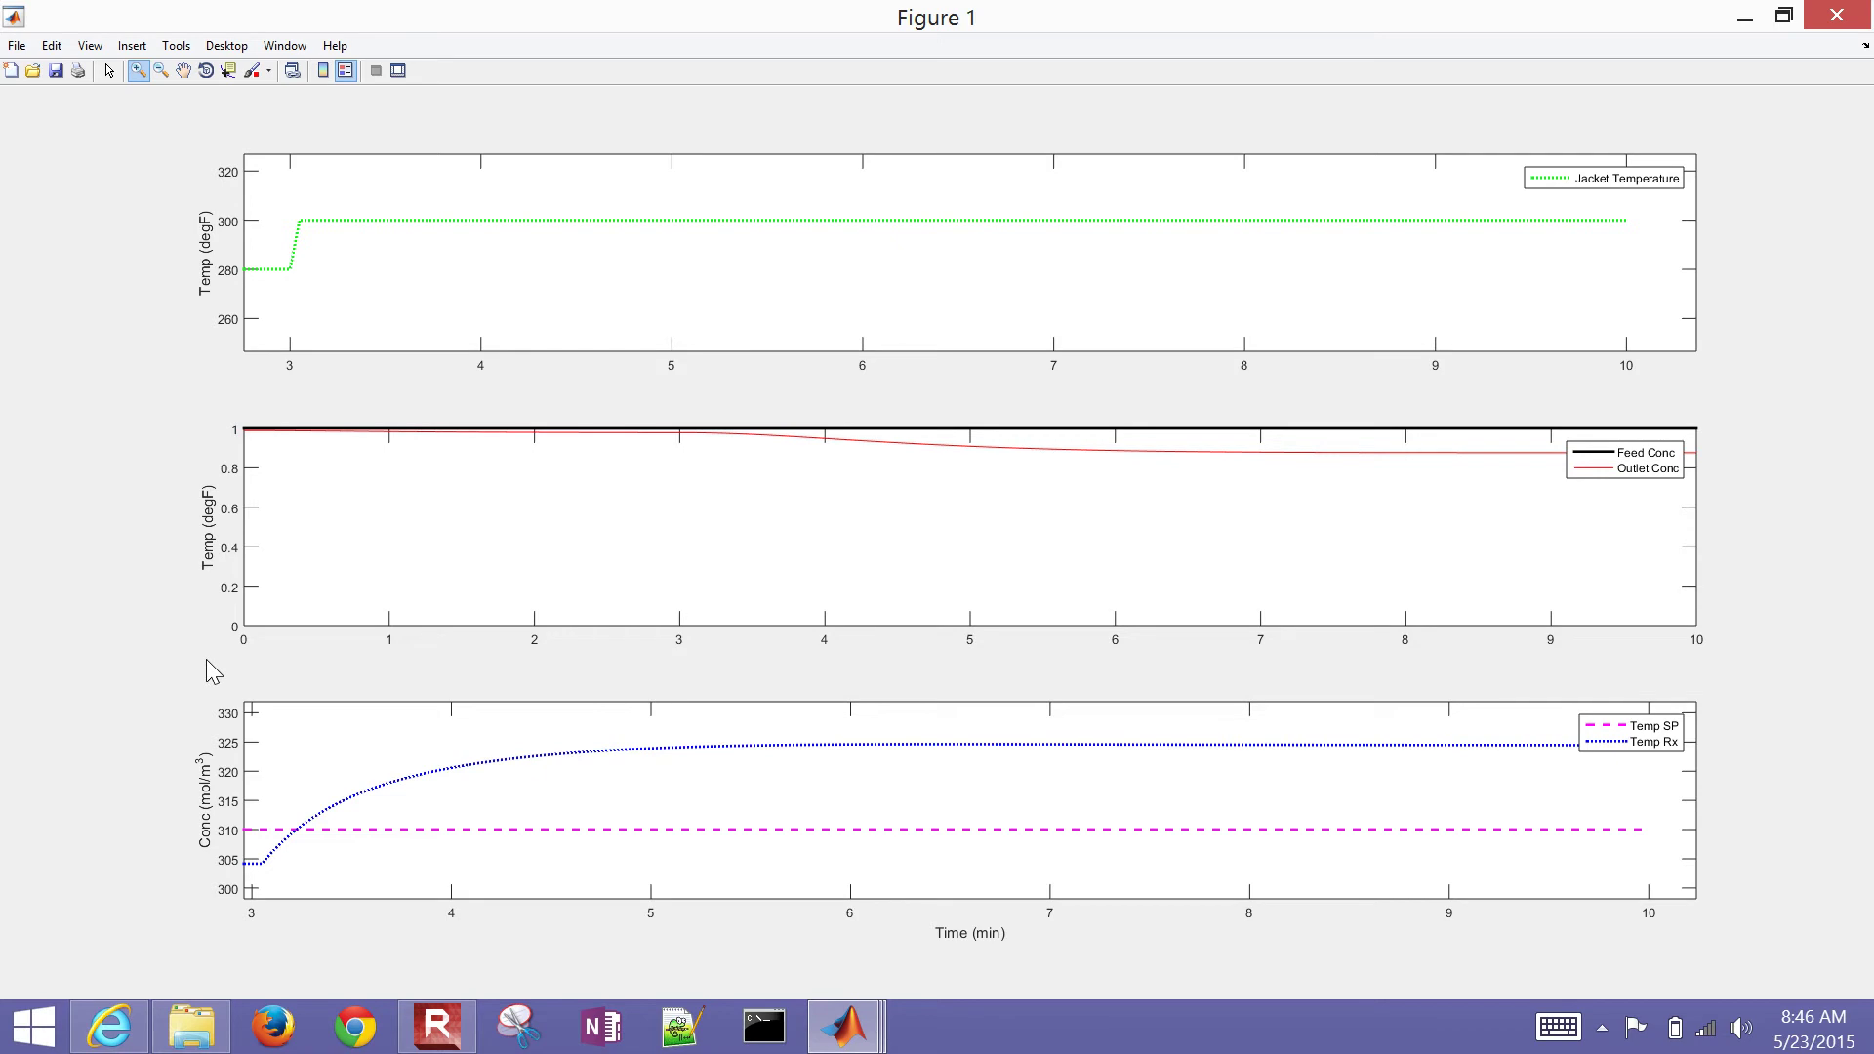
# Snip the region containing all three Figure 1 plots with Snipping Tool.
pyautogui.click(518, 1026)
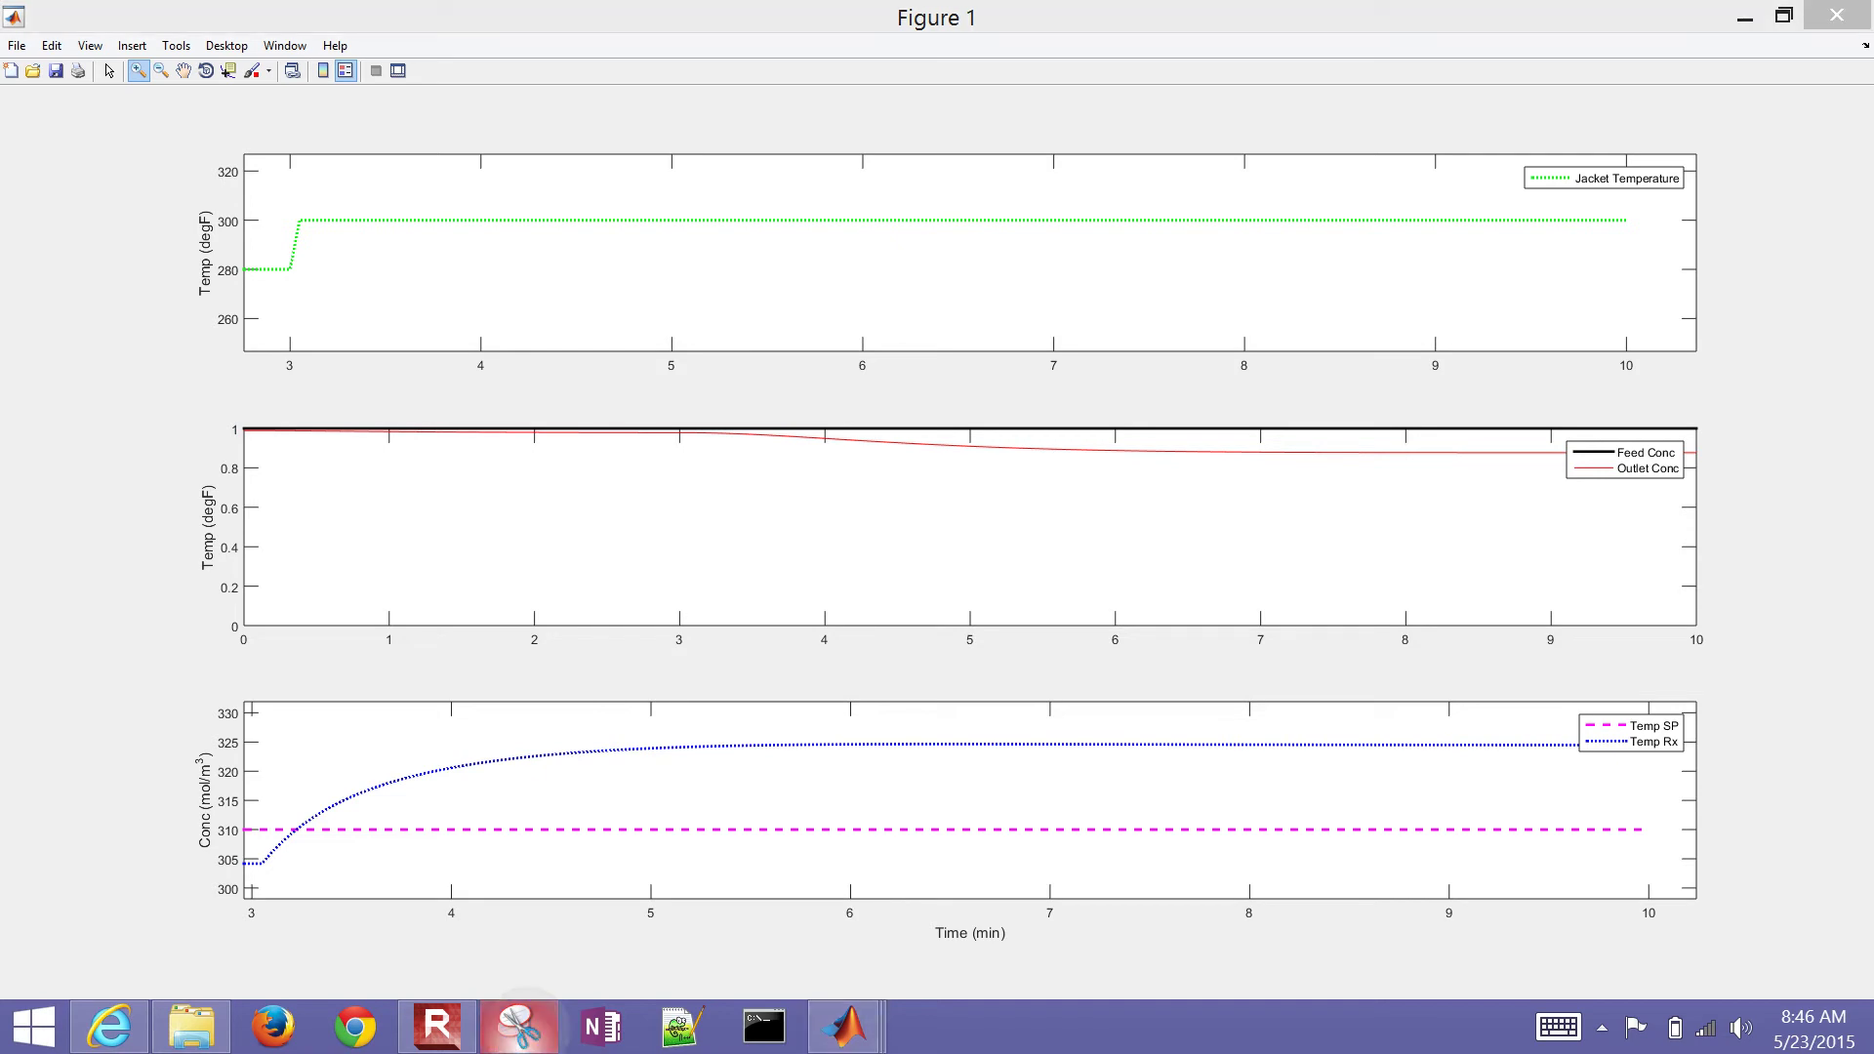
pyautogui.click(430, 354)
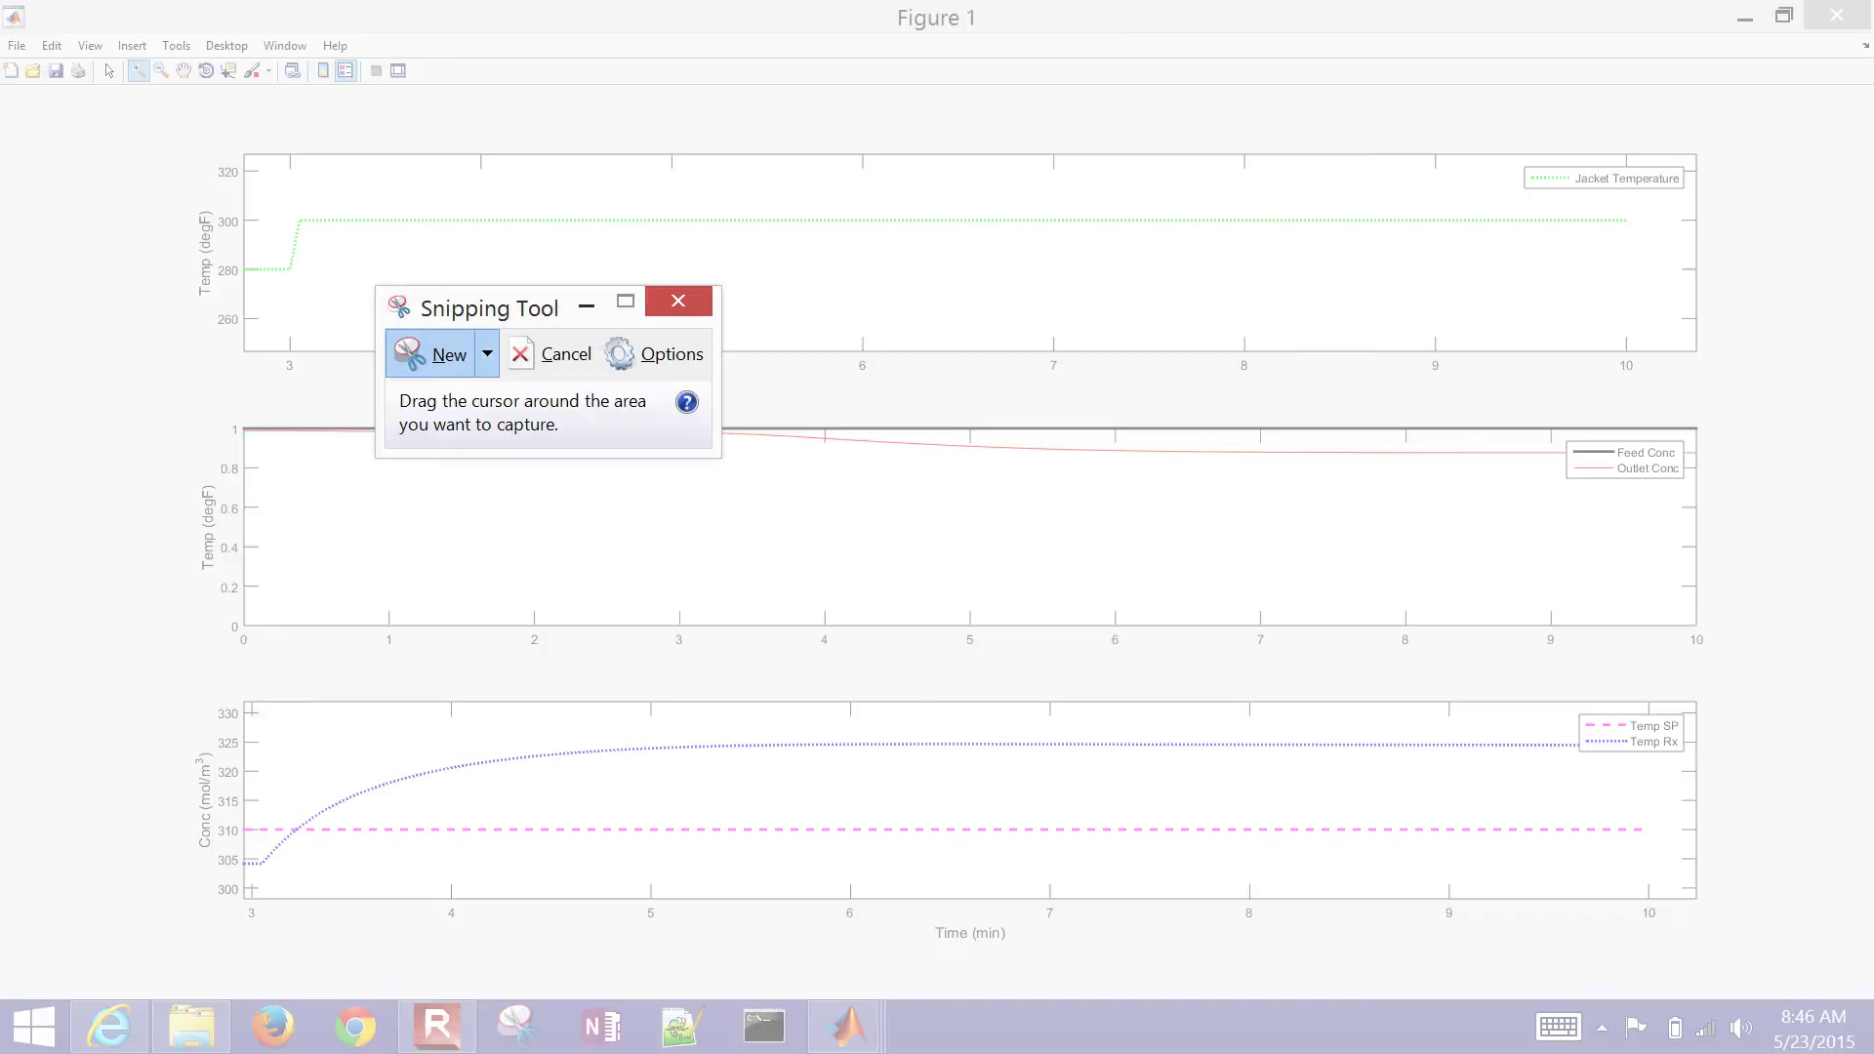
pyautogui.moveTo(76, 115); pyautogui.dragTo(1772, 955)
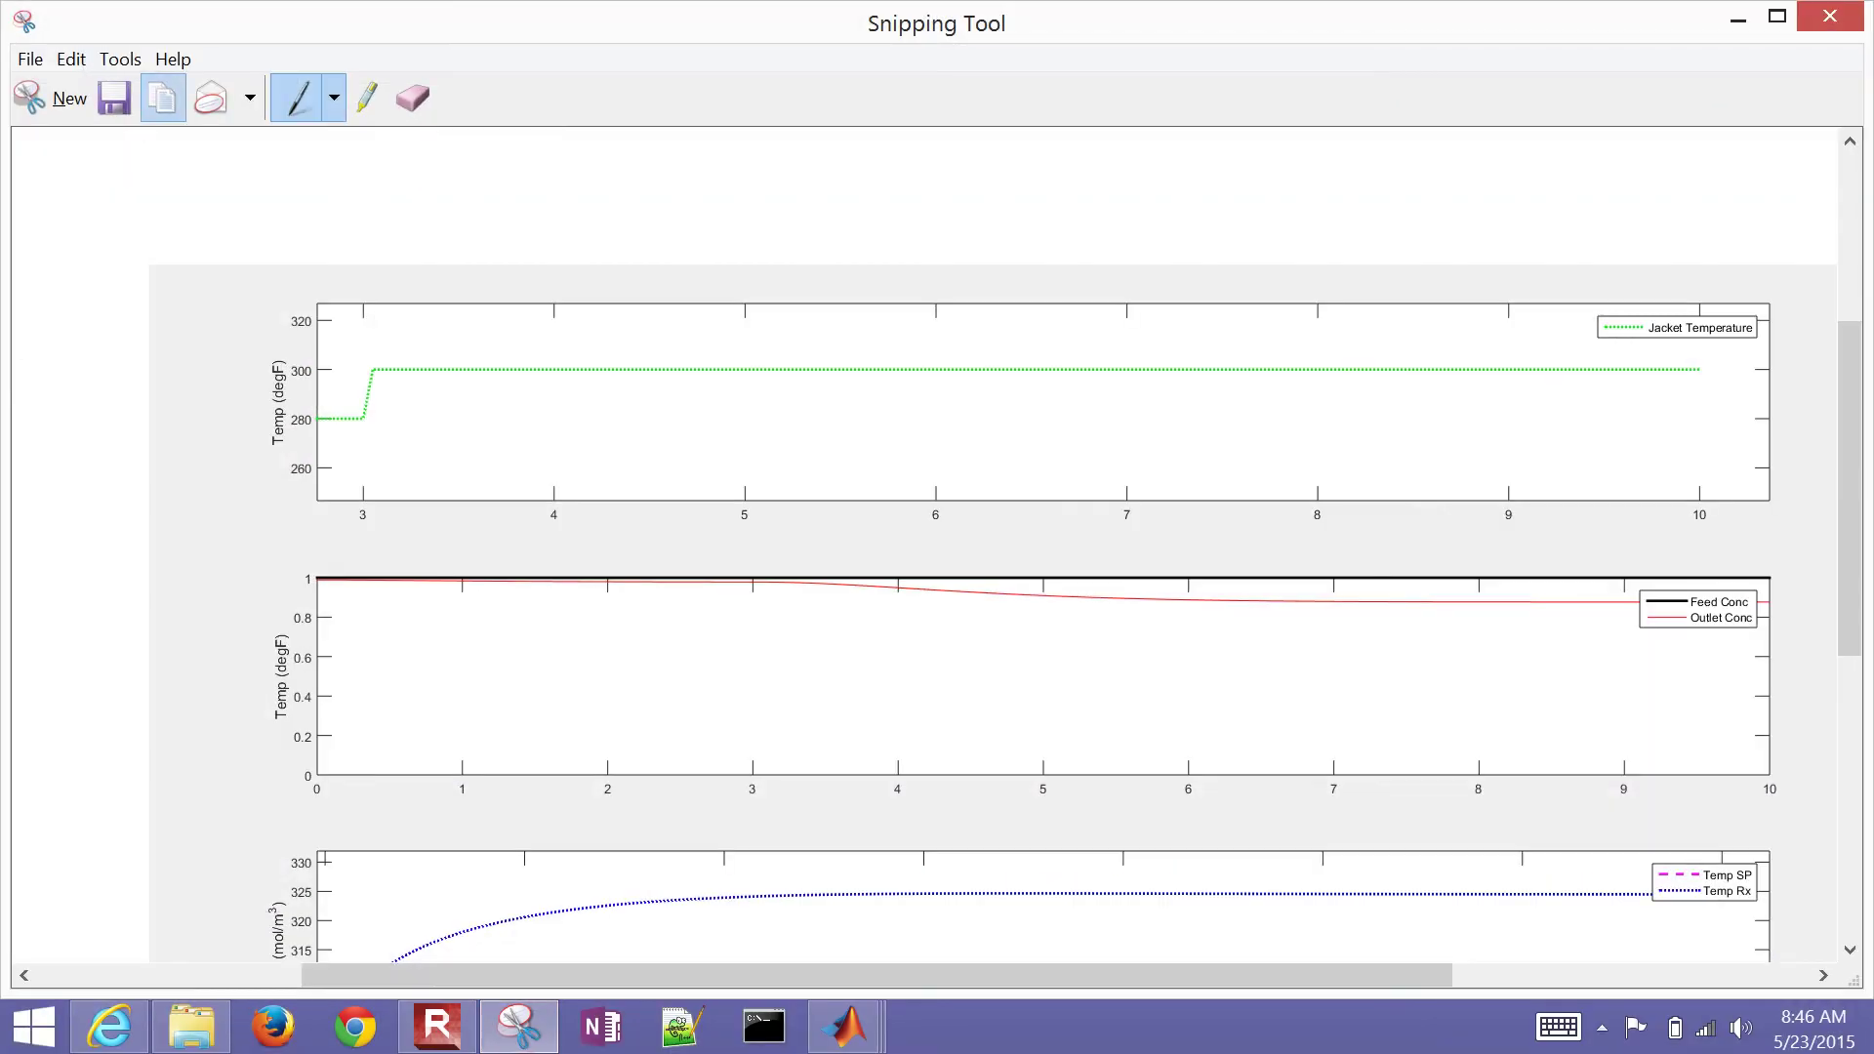
# Paste the plot capture onto the blank OneNote page, enlarge it, and switch to full page view.
pyautogui.hotkey('alt', 'Tab')
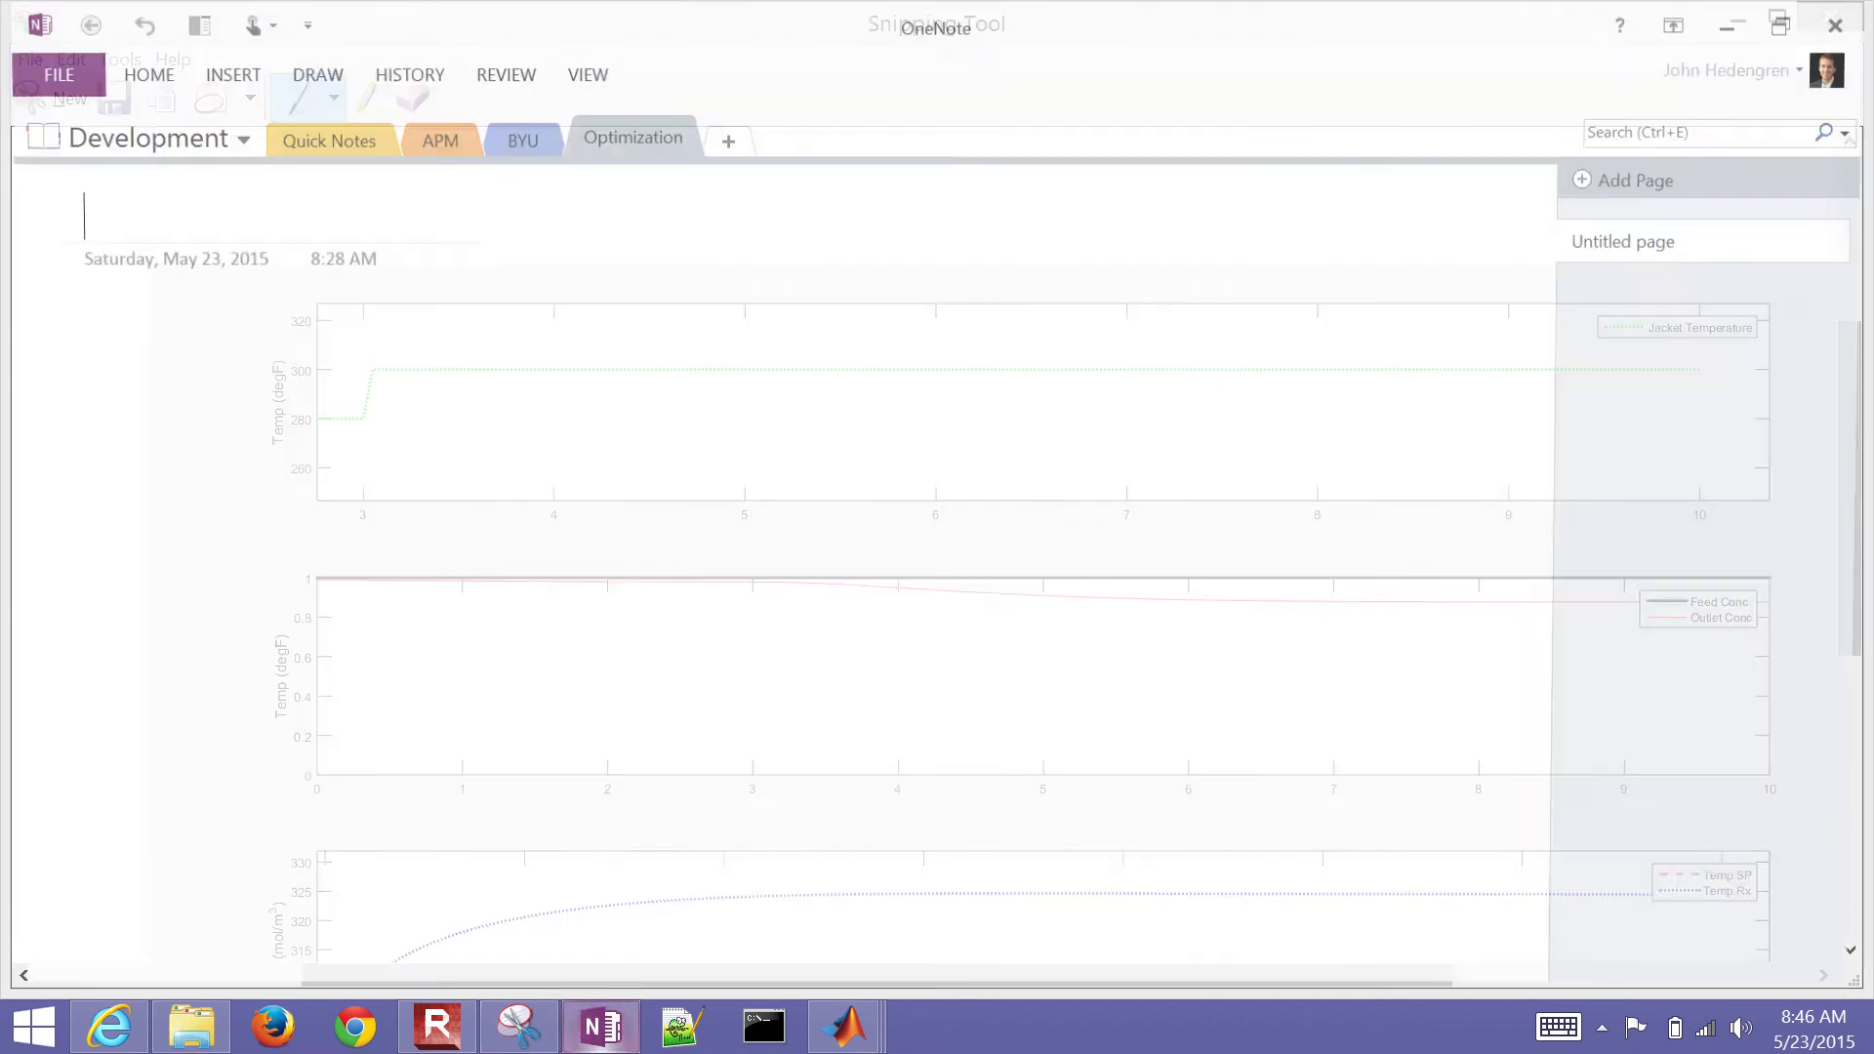
pyautogui.click(101, 361)
pyautogui.hotkey('ctrl', 'v')
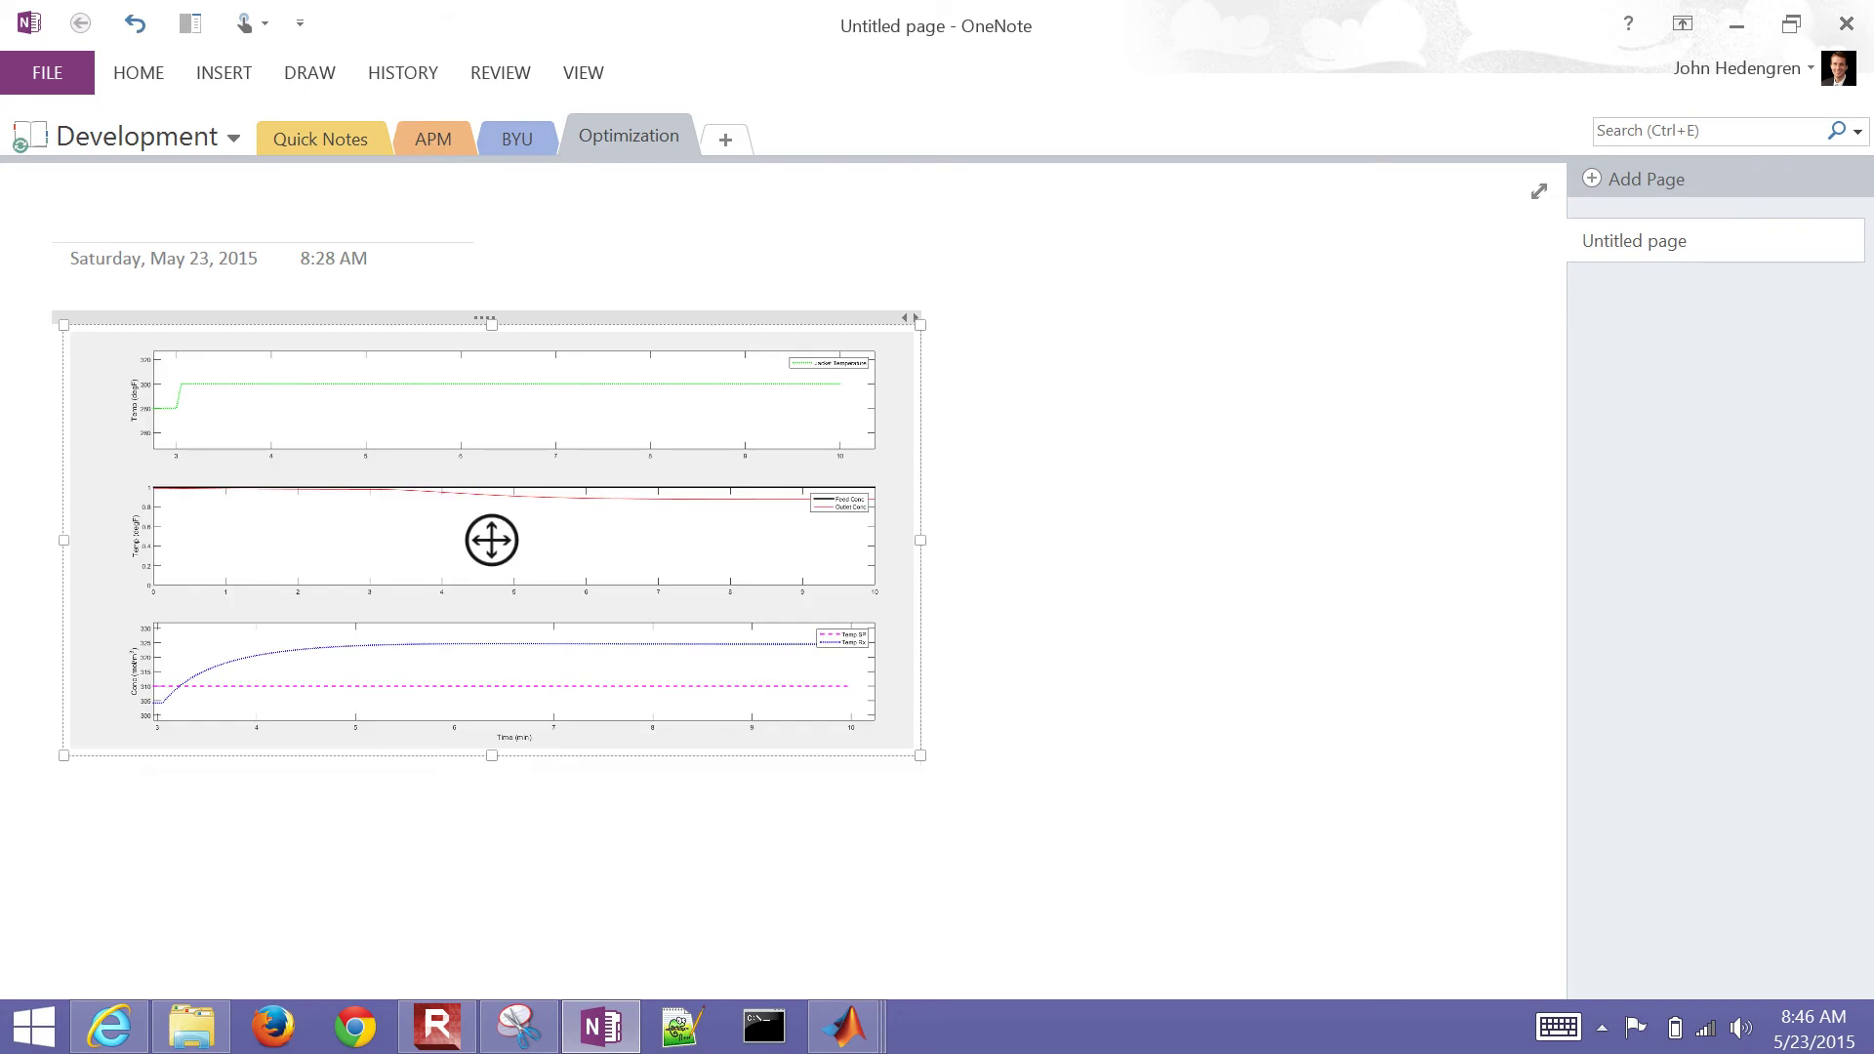
pyautogui.moveTo(491, 540); pyautogui.dragTo(657, 624)
pyautogui.click(1371, 794)
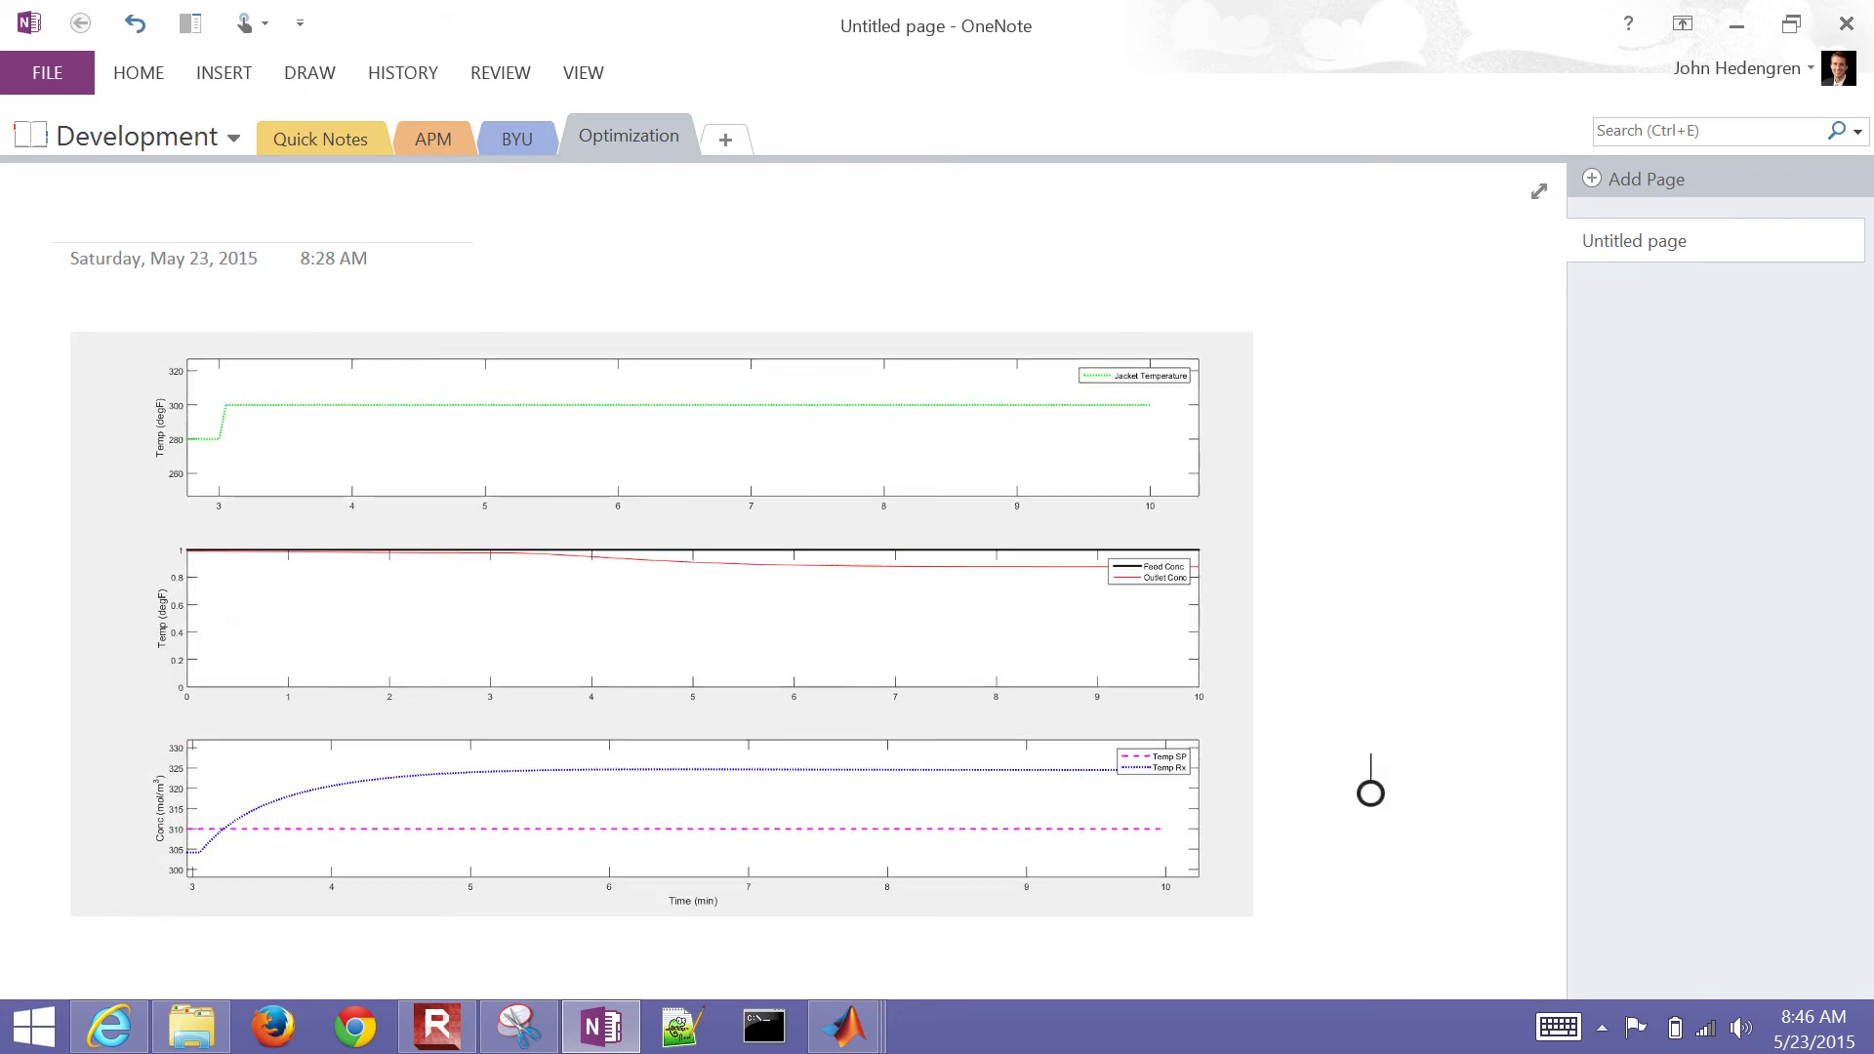
pyautogui.click(1540, 191)
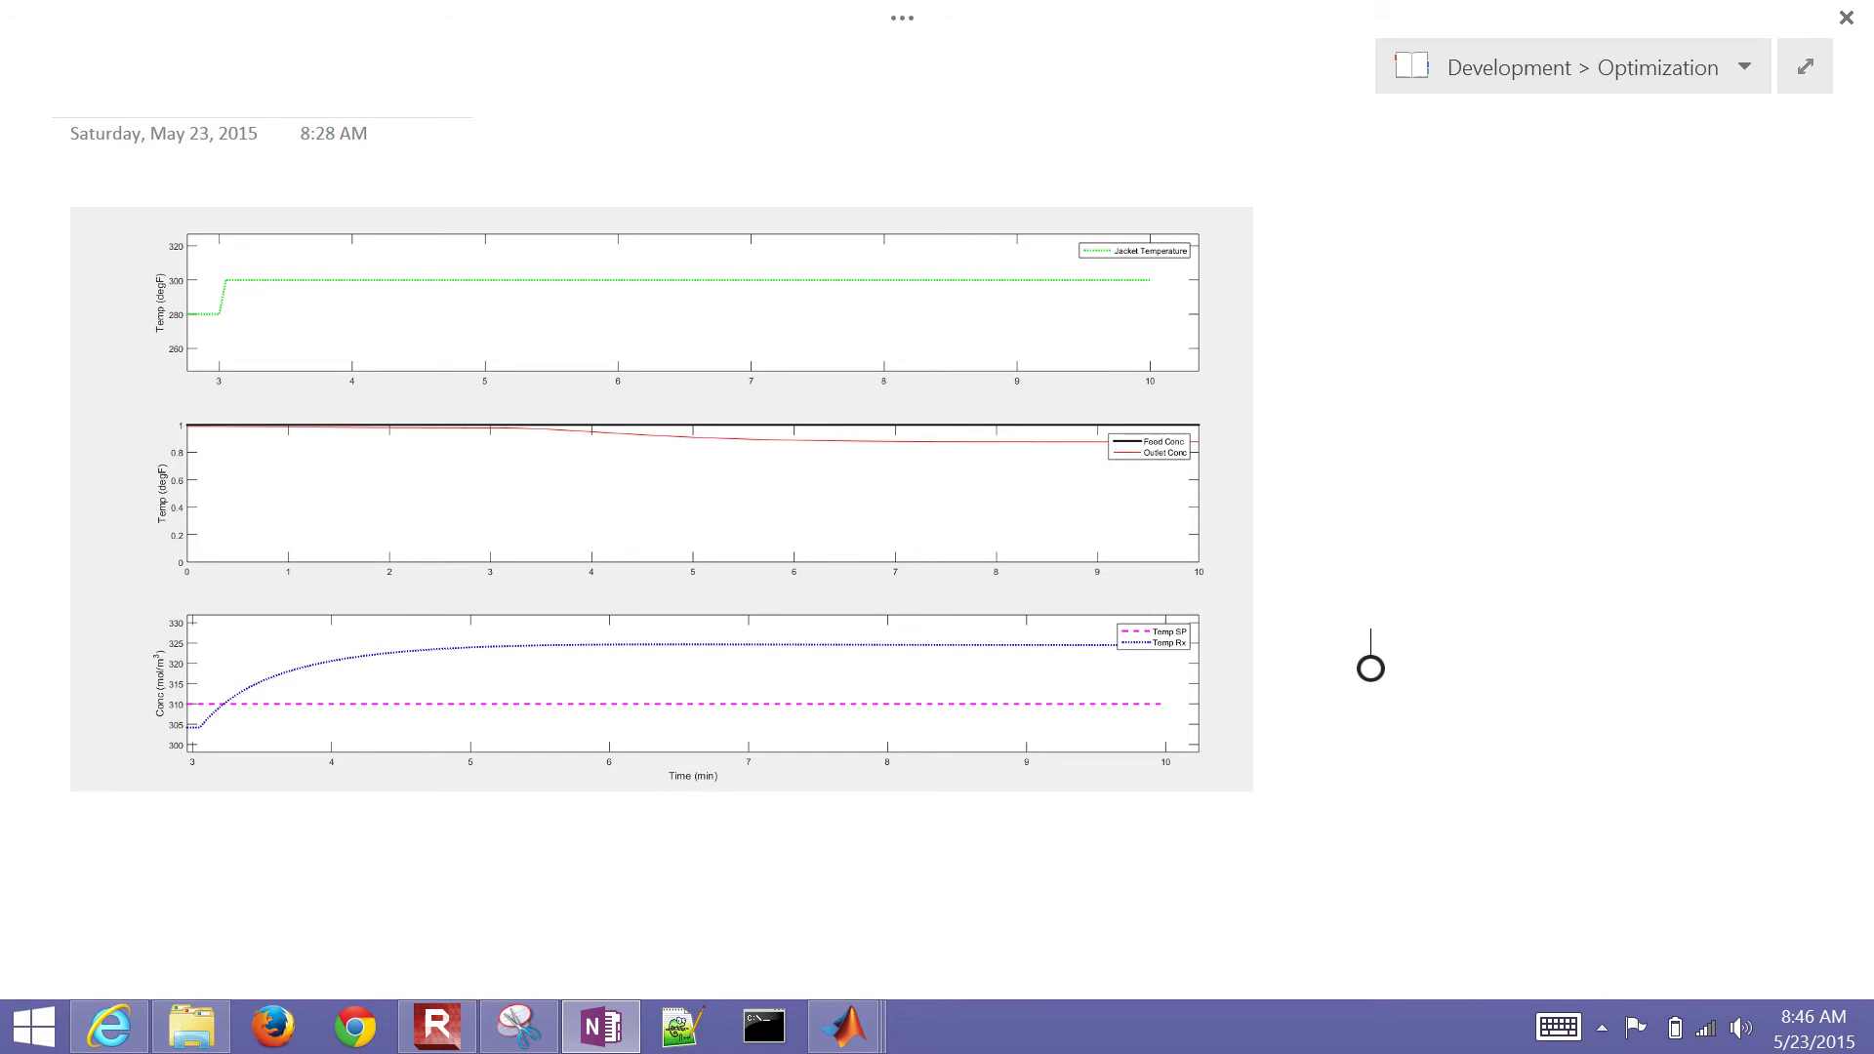
# Draw red pointer lines and write 'MV / CO' by the jacket plot and 'CV / PV' by the reactor plot.
pyautogui.moveTo(1164, 315)
pyautogui.mouseDown()
pyautogui.moveTo(1322, 268)
pyautogui.moveTo(1338, 332)
pyautogui.moveTo(1393, 299)
pyautogui.mouseUp()
pyautogui.scroll(5, 937, 527)
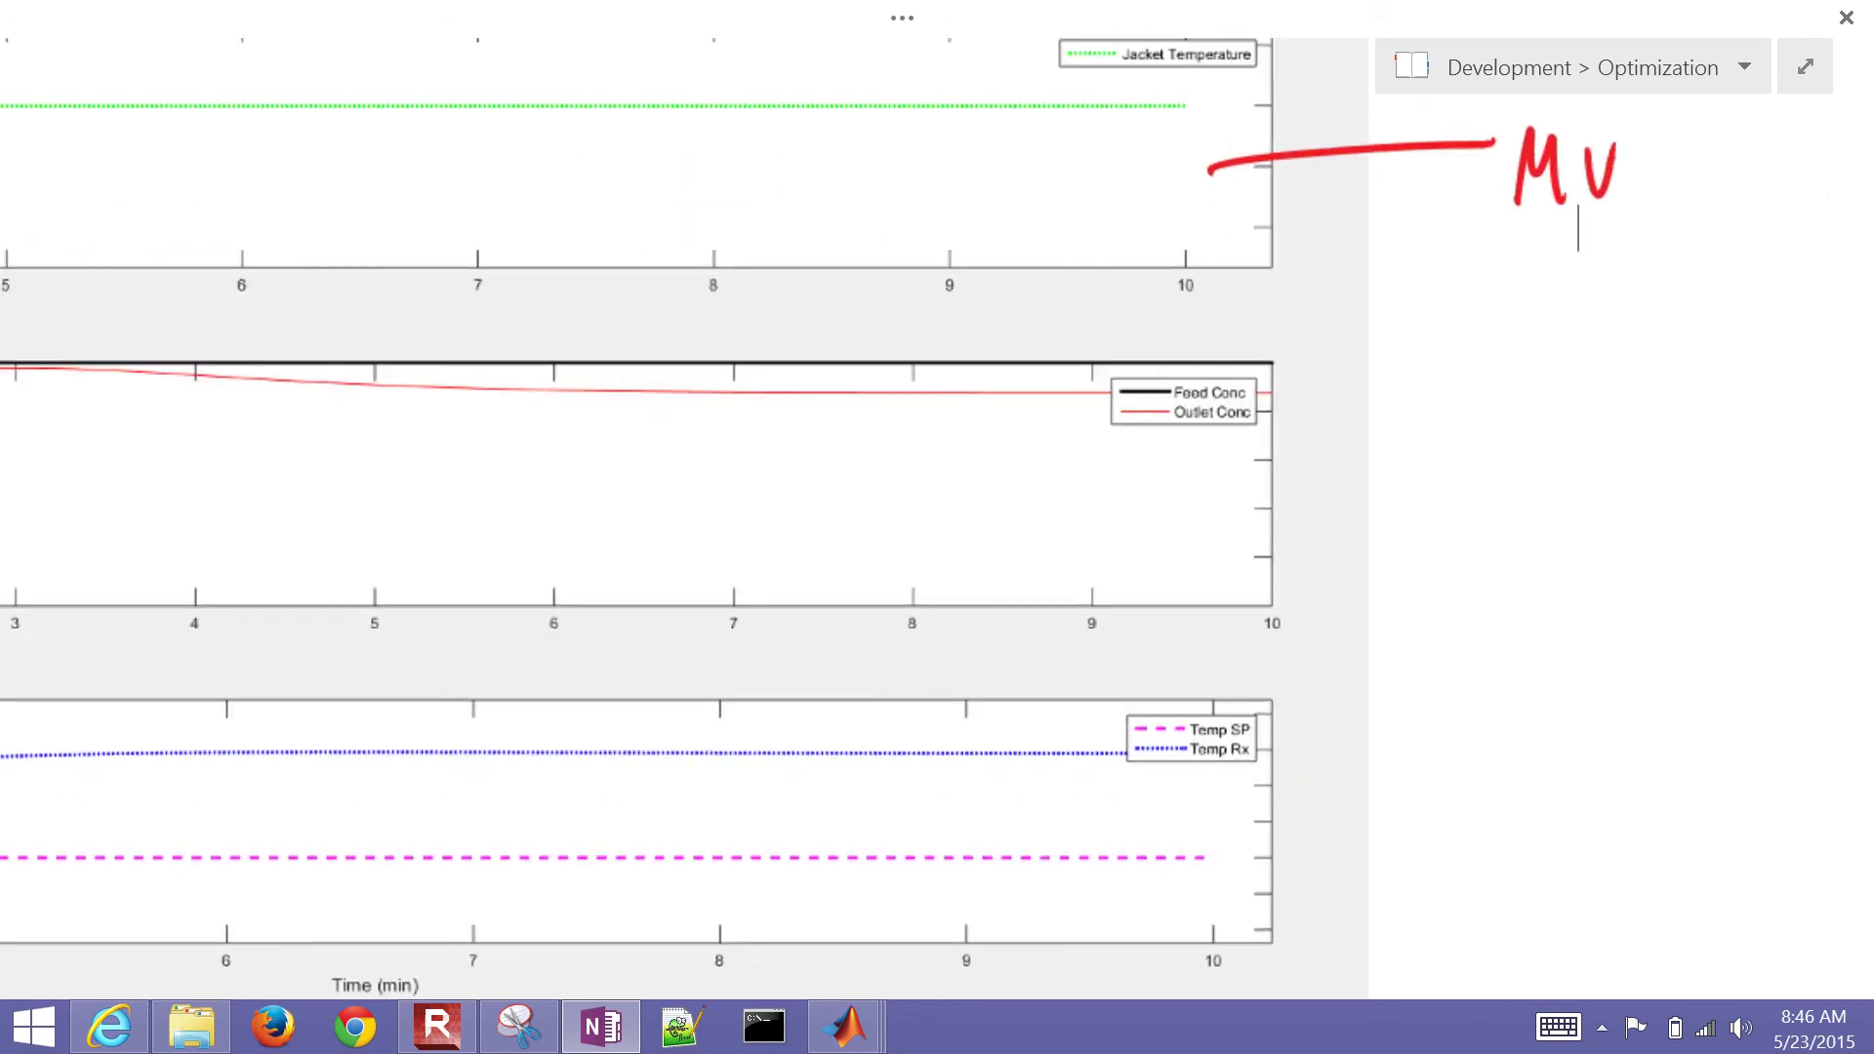
pyautogui.scroll(-2, 937, 527)
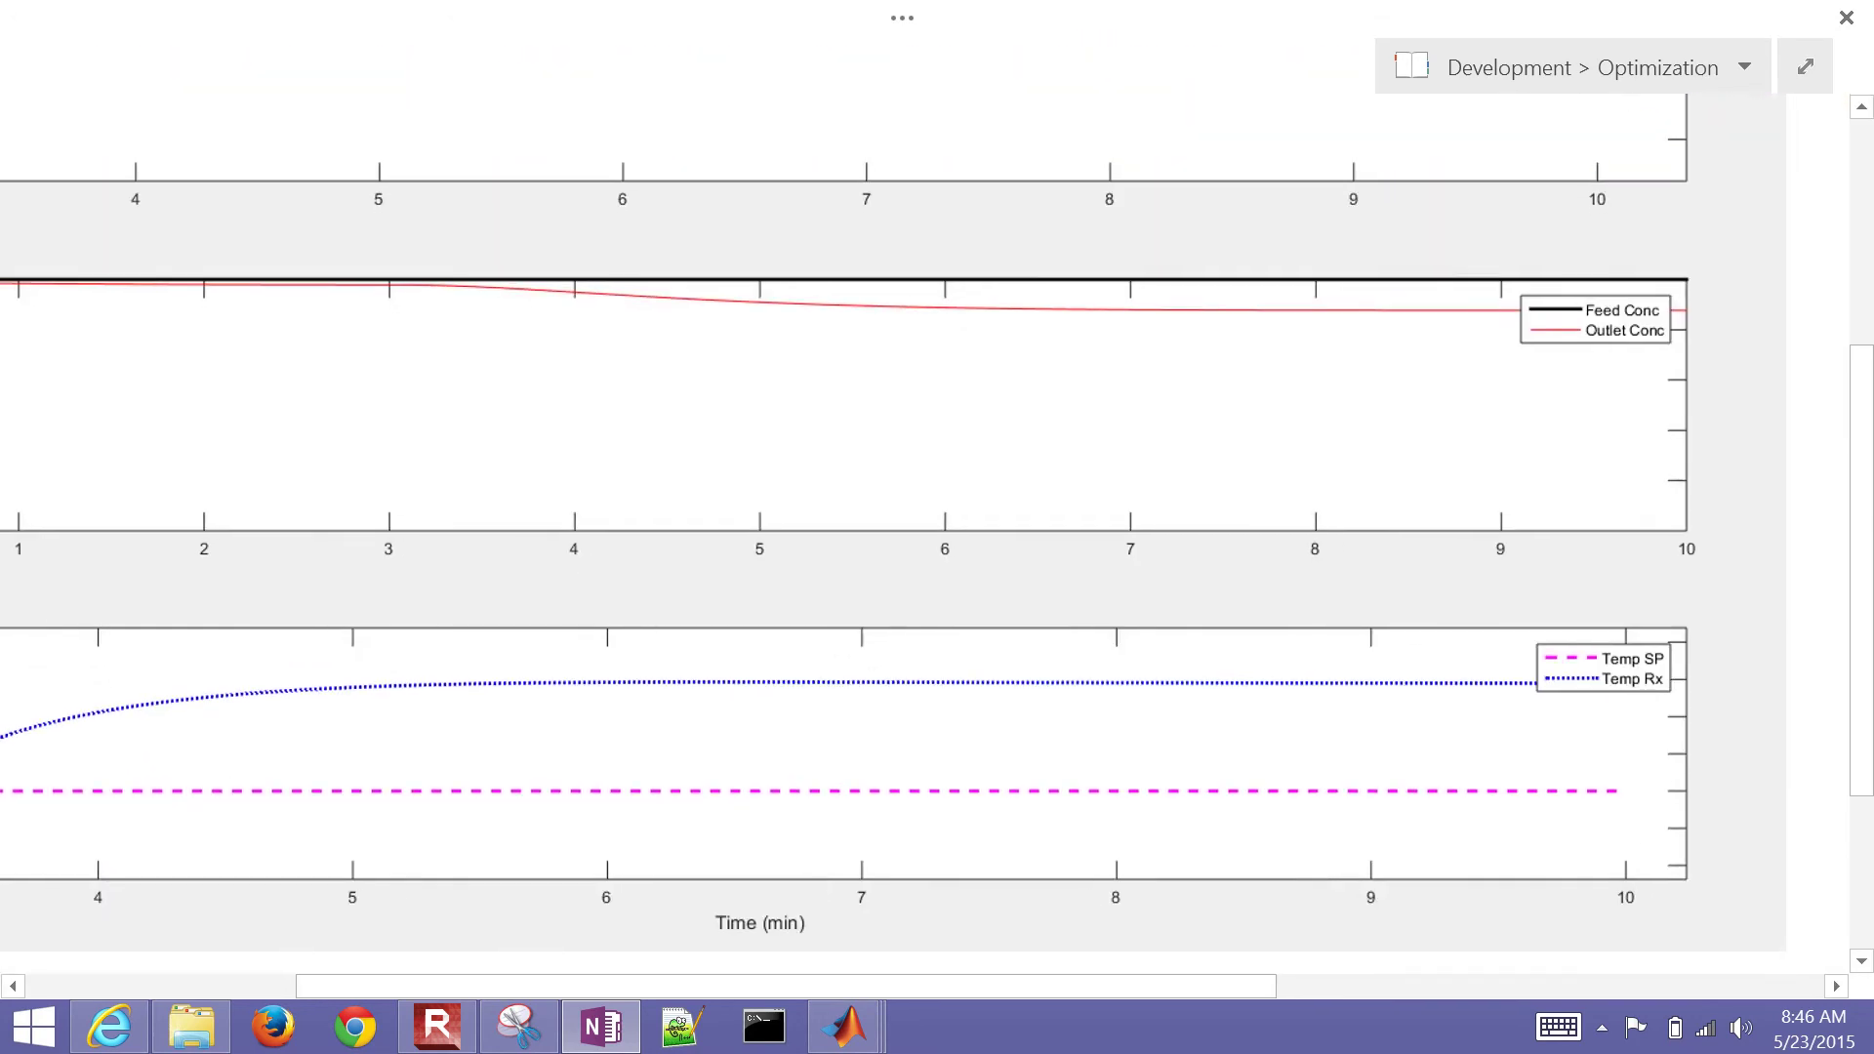
pyautogui.moveTo(1273, 661)
pyautogui.mouseDown()
pyautogui.moveTo(1410, 607)
pyautogui.moveTo(1457, 630)
pyautogui.moveTo(1508, 584)
pyautogui.moveTo(1537, 628)
pyautogui.mouseUp()
pyautogui.moveTo(1606, 576); pyautogui.dragTo(1602, 623)
pyautogui.moveTo(1602, 578)
pyautogui.mouseDown()
pyautogui.moveTo(1622, 579)
pyautogui.moveTo(1611, 607)
pyautogui.mouseUp()
pyautogui.moveTo(1636, 580); pyautogui.dragTo(1664, 579)
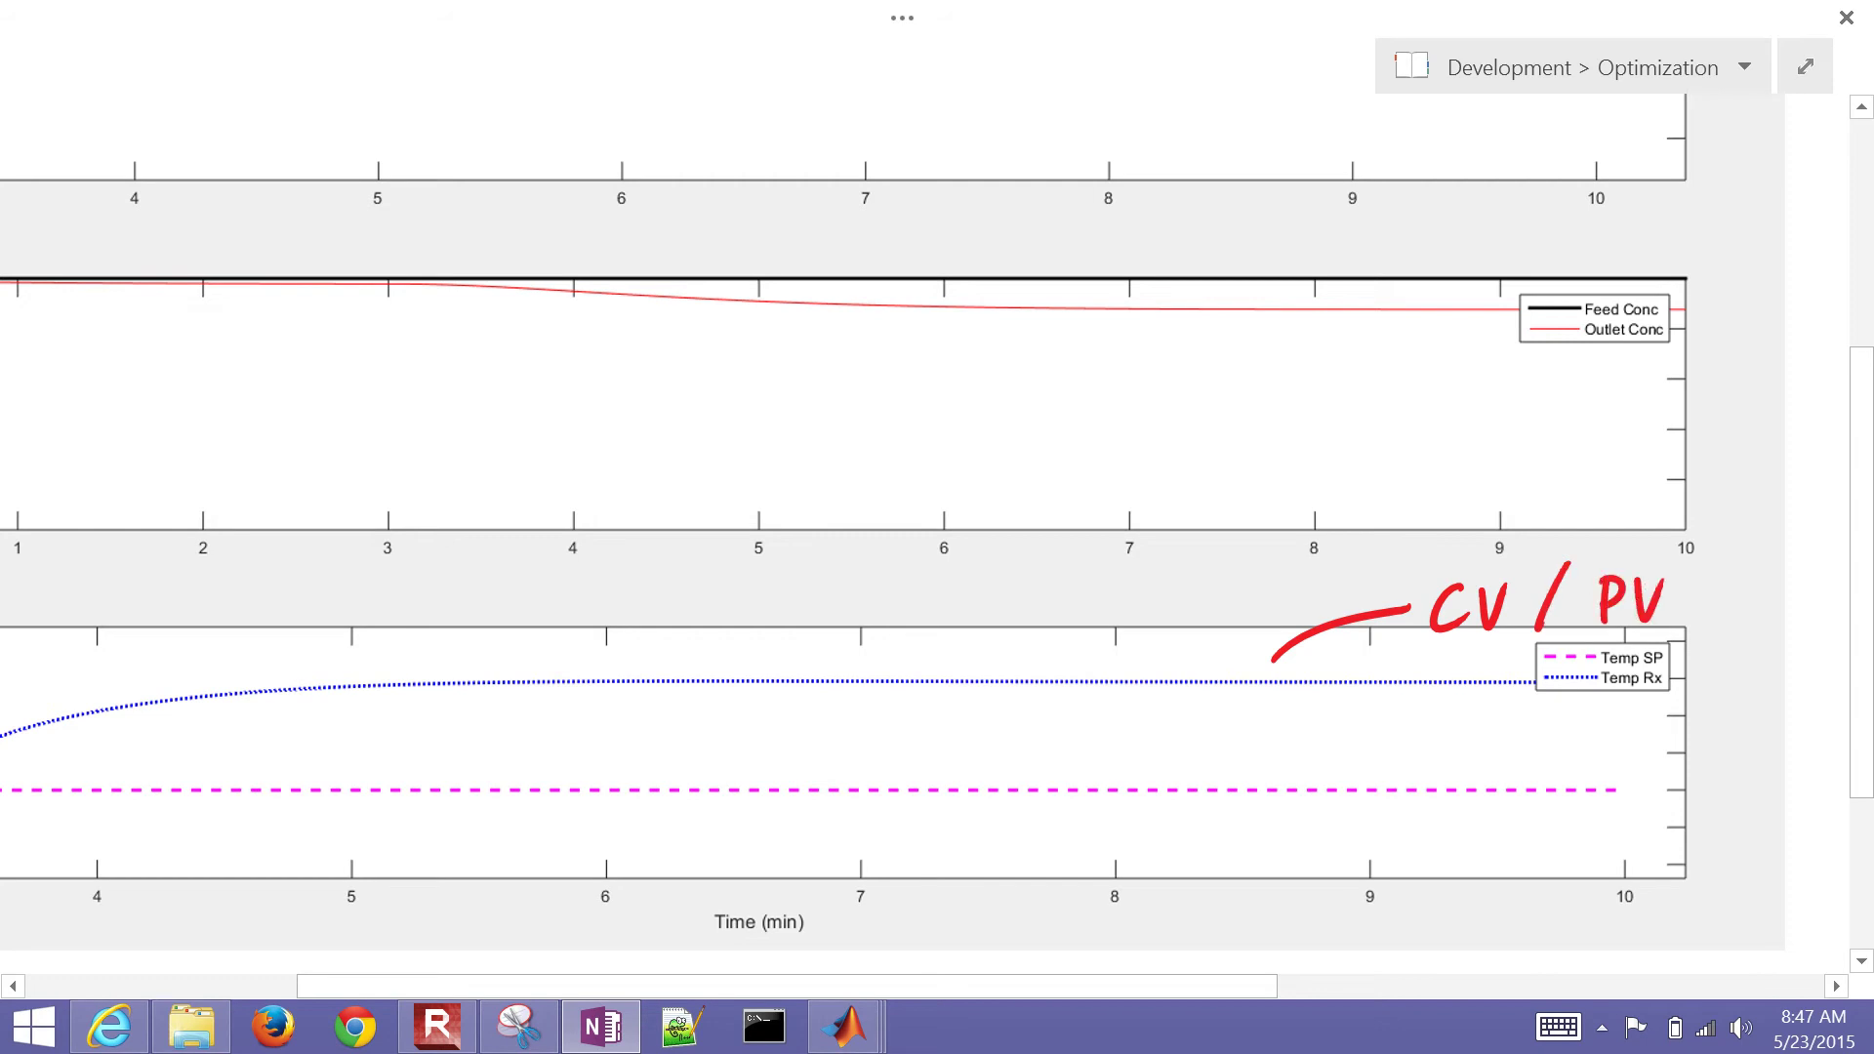
pyautogui.scroll(-5, 908, 488)
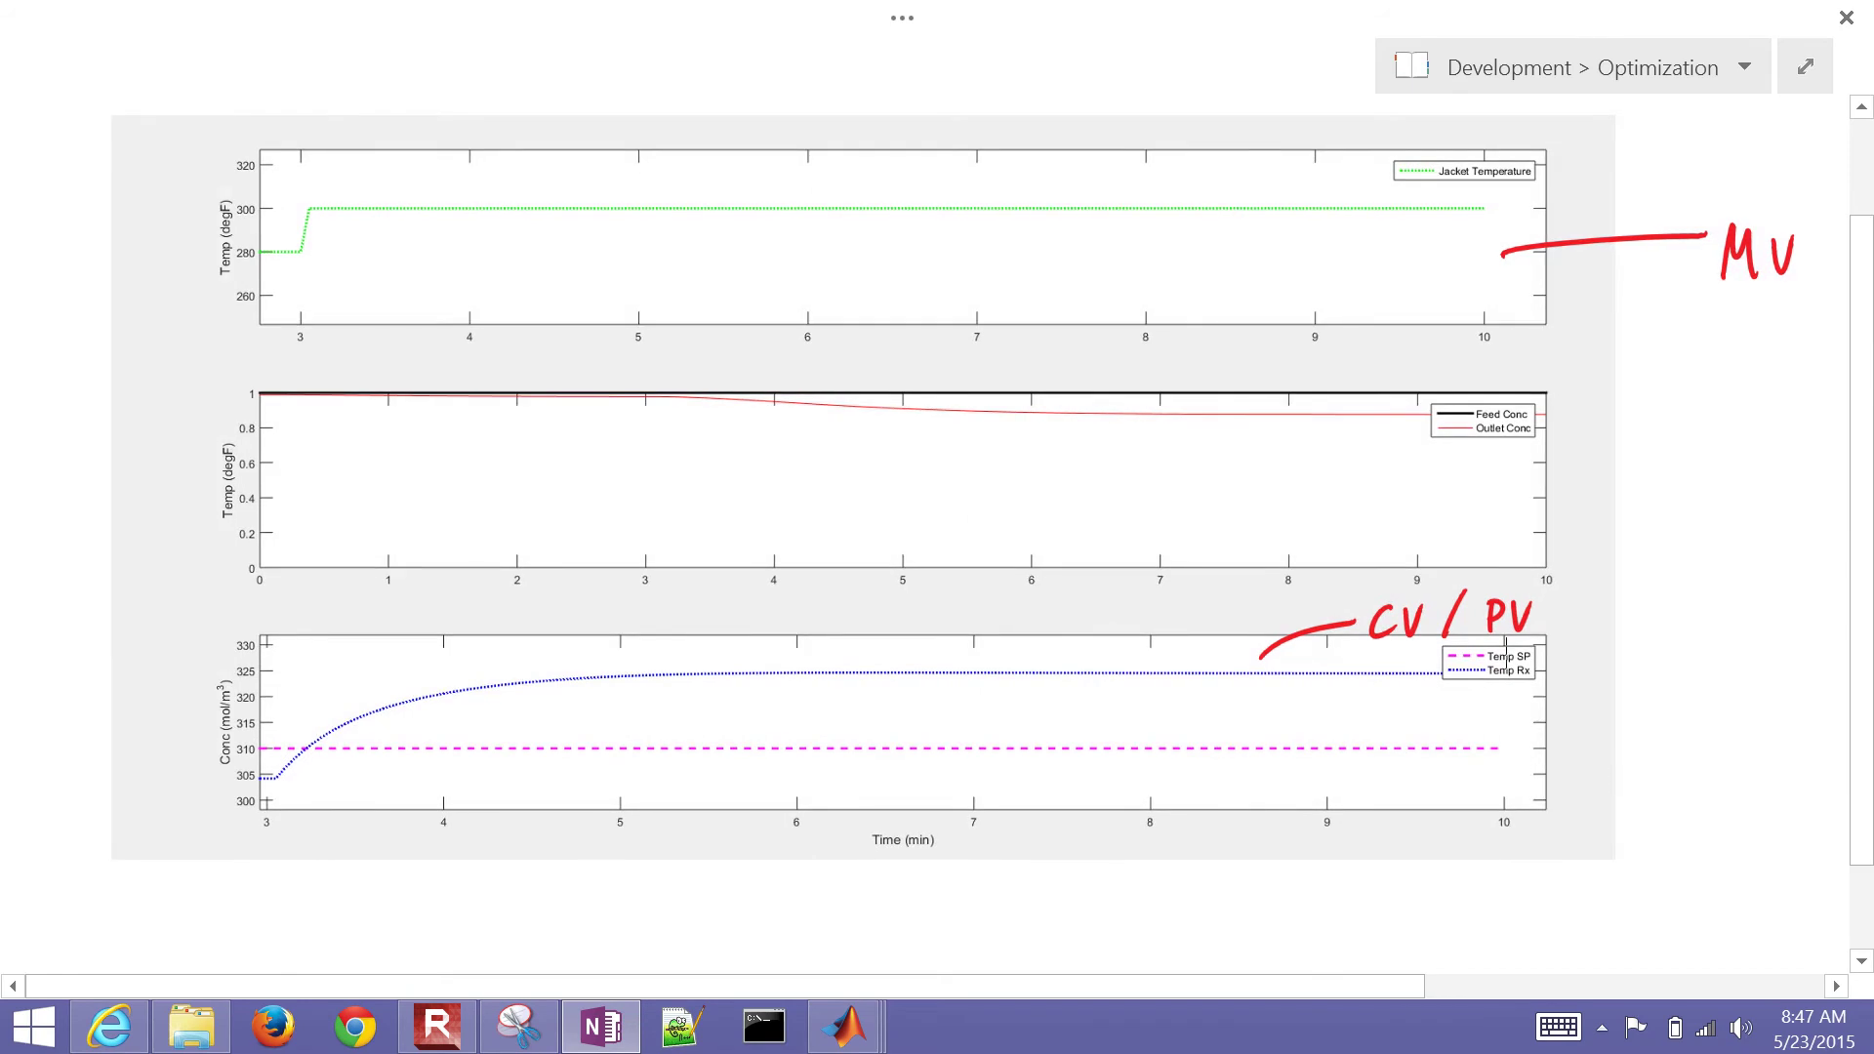
pyautogui.moveTo(1825, 252)
pyautogui.mouseDown()
pyautogui.moveTo(1742, 357)
pyautogui.moveTo(1756, 335)
pyautogui.mouseUp()
# Draw an arrow at the jacket step and label it +10°F Tc.
pyautogui.moveTo(339, 210)
pyautogui.mouseDown()
pyautogui.moveTo(337, 251)
pyautogui.moveTo(345, 219)
pyautogui.moveTo(351, 248)
pyautogui.moveTo(408, 255)
pyautogui.mouseUp()
pyautogui.moveTo(398, 241); pyautogui.dragTo(434, 254)
pyautogui.moveTo(457, 228)
pyautogui.mouseDown()
pyautogui.moveTo(498, 251)
pyautogui.moveTo(522, 222)
pyautogui.mouseUp()
pyautogui.moveTo(504, 239)
pyautogui.mouseDown()
pyautogui.moveTo(592, 257)
pyautogui.moveTo(614, 217)
pyautogui.mouseUp()
pyautogui.moveTo(621, 251); pyautogui.dragTo(619, 268)
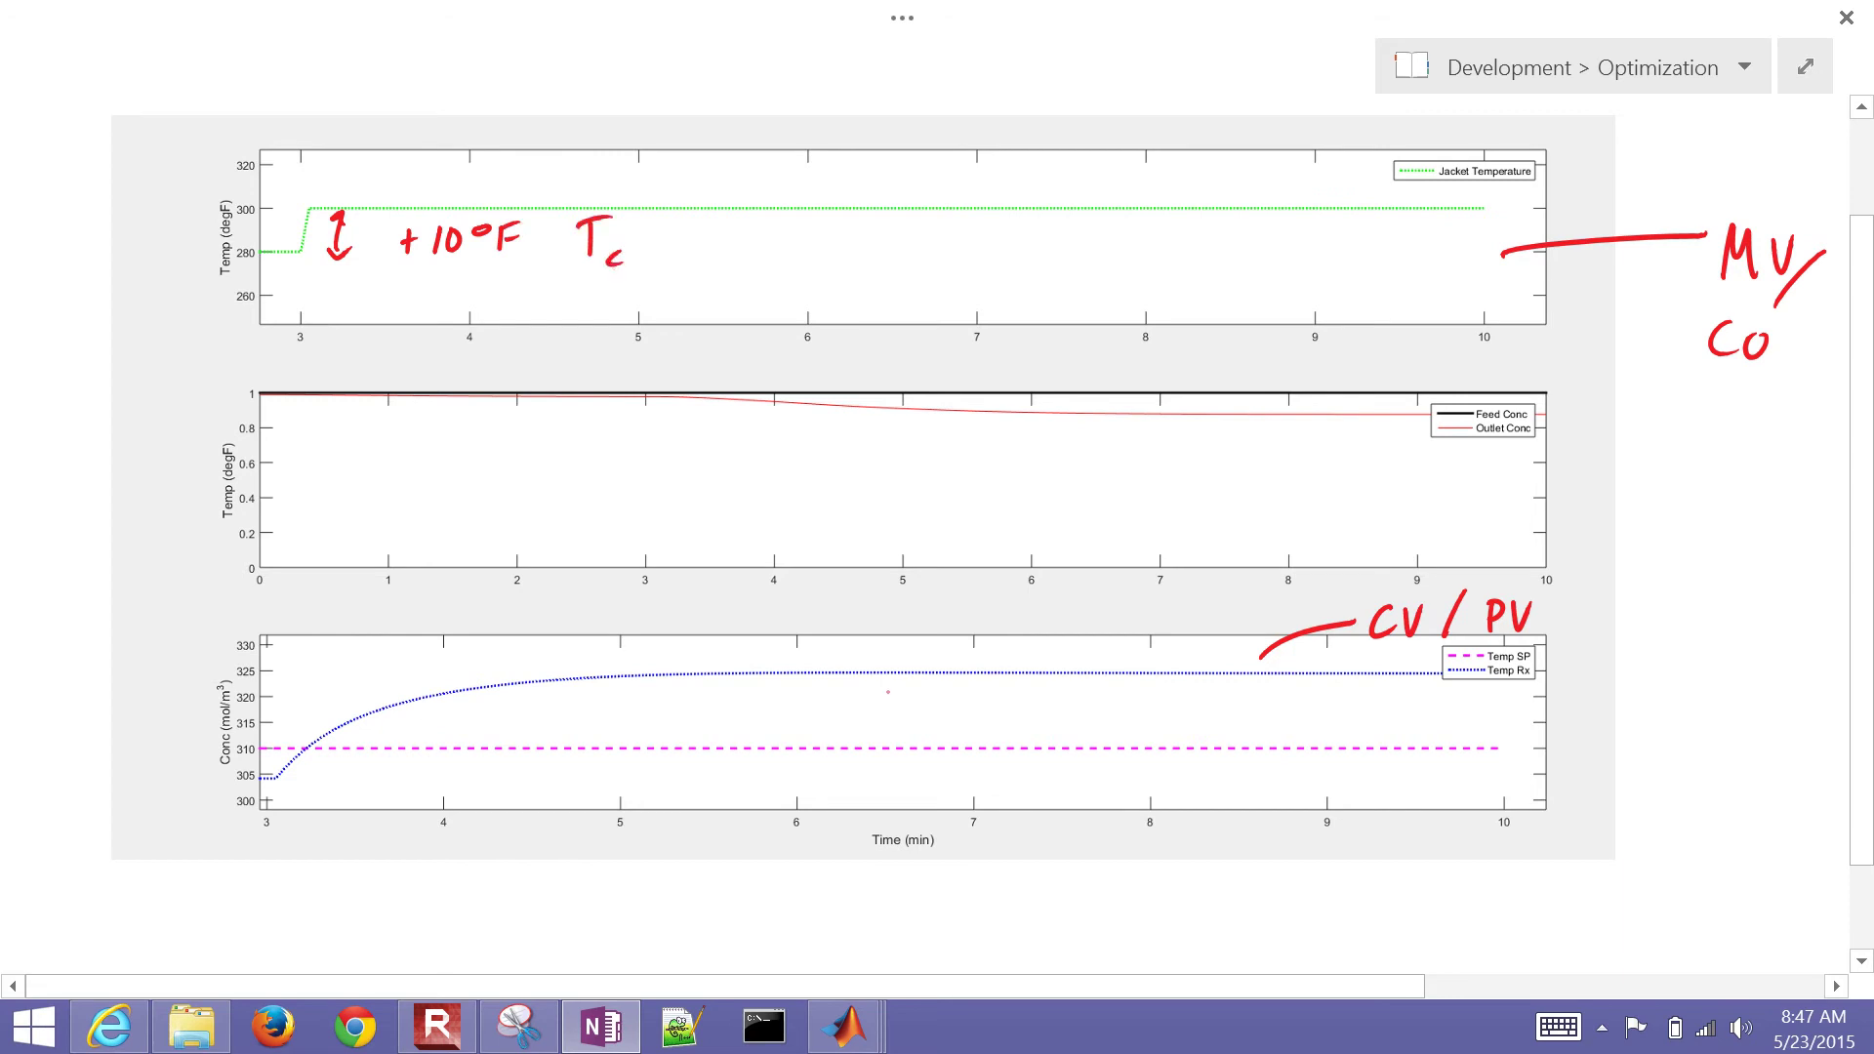
# Mark the reactor temperature rise with a double-headed arrow labelled +20°F.
pyautogui.moveTo(906, 675); pyautogui.dragTo(903, 778)
pyautogui.moveTo(894, 688); pyautogui.dragTo(918, 691)
pyautogui.moveTo(975, 707)
pyautogui.mouseDown()
pyautogui.moveTo(973, 744)
pyautogui.moveTo(992, 729)
pyautogui.mouseUp()
pyautogui.moveTo(1007, 717)
pyautogui.mouseDown()
pyautogui.moveTo(1022, 709)
pyautogui.moveTo(1033, 742)
pyautogui.mouseUp()
pyautogui.moveTo(1054, 710); pyautogui.dragTo(1092, 740)
pyautogui.moveTo(1095, 711); pyautogui.dragTo(1115, 708)
pyautogui.moveTo(1096, 726); pyautogui.dragTo(1112, 723)
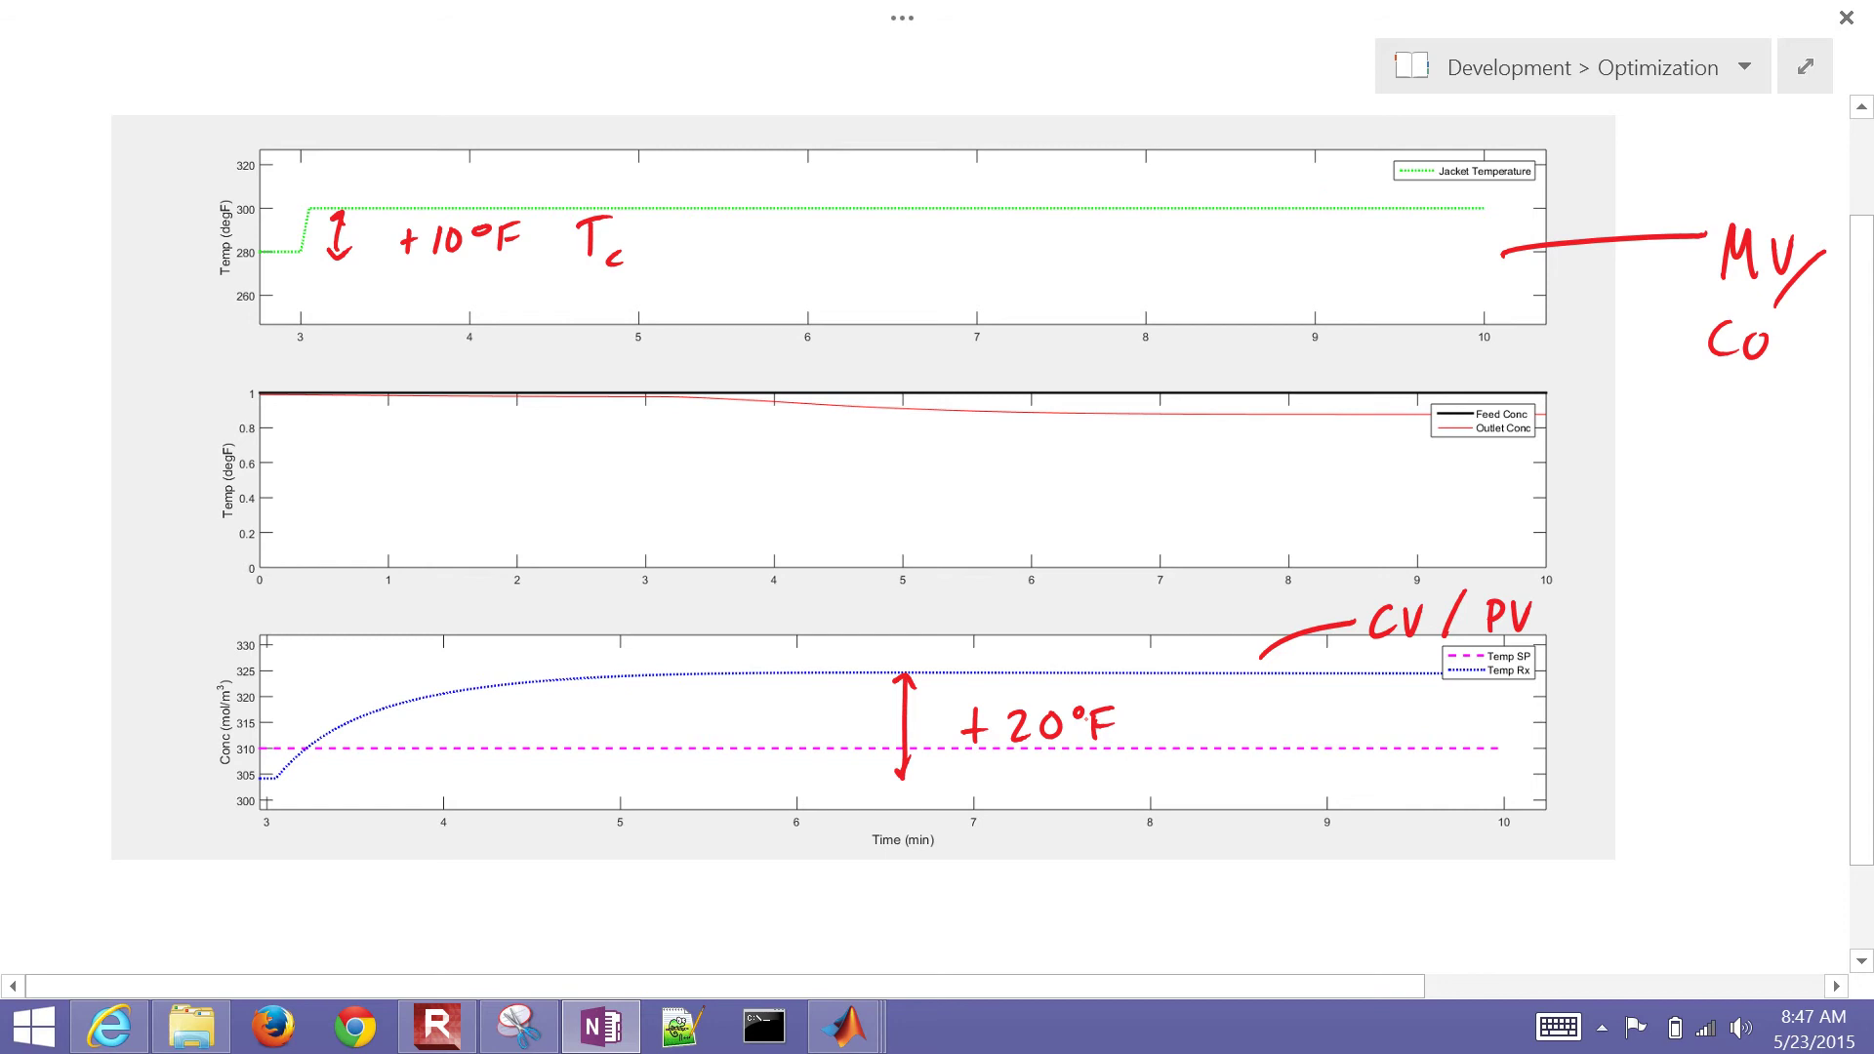
# Write Kp = Δy/Δu below the bottom plot and label the reactor curve y and the jacket curve u.
pyautogui.moveTo(437, 879); pyautogui.dragTo(426, 933)
pyautogui.moveTo(471, 879)
pyautogui.mouseDown()
pyautogui.moveTo(442, 910)
pyautogui.moveTo(487, 949)
pyautogui.mouseUp()
pyautogui.moveTo(483, 927)
pyautogui.mouseDown()
pyautogui.moveTo(501, 926)
pyautogui.moveTo(491, 939)
pyautogui.mouseUp()
pyautogui.moveTo(527, 898); pyautogui.dragTo(613, 900)
pyautogui.moveTo(612, 900); pyautogui.dragTo(680, 875)
pyautogui.moveTo(679, 874)
pyautogui.mouseDown()
pyautogui.moveTo(673, 913)
pyautogui.moveTo(638, 911)
pyautogui.moveTo(688, 912)
pyautogui.mouseUp()
pyautogui.moveTo(640, 921)
pyautogui.mouseDown()
pyautogui.moveTo(627, 939)
pyautogui.moveTo(691, 929)
pyautogui.mouseUp()
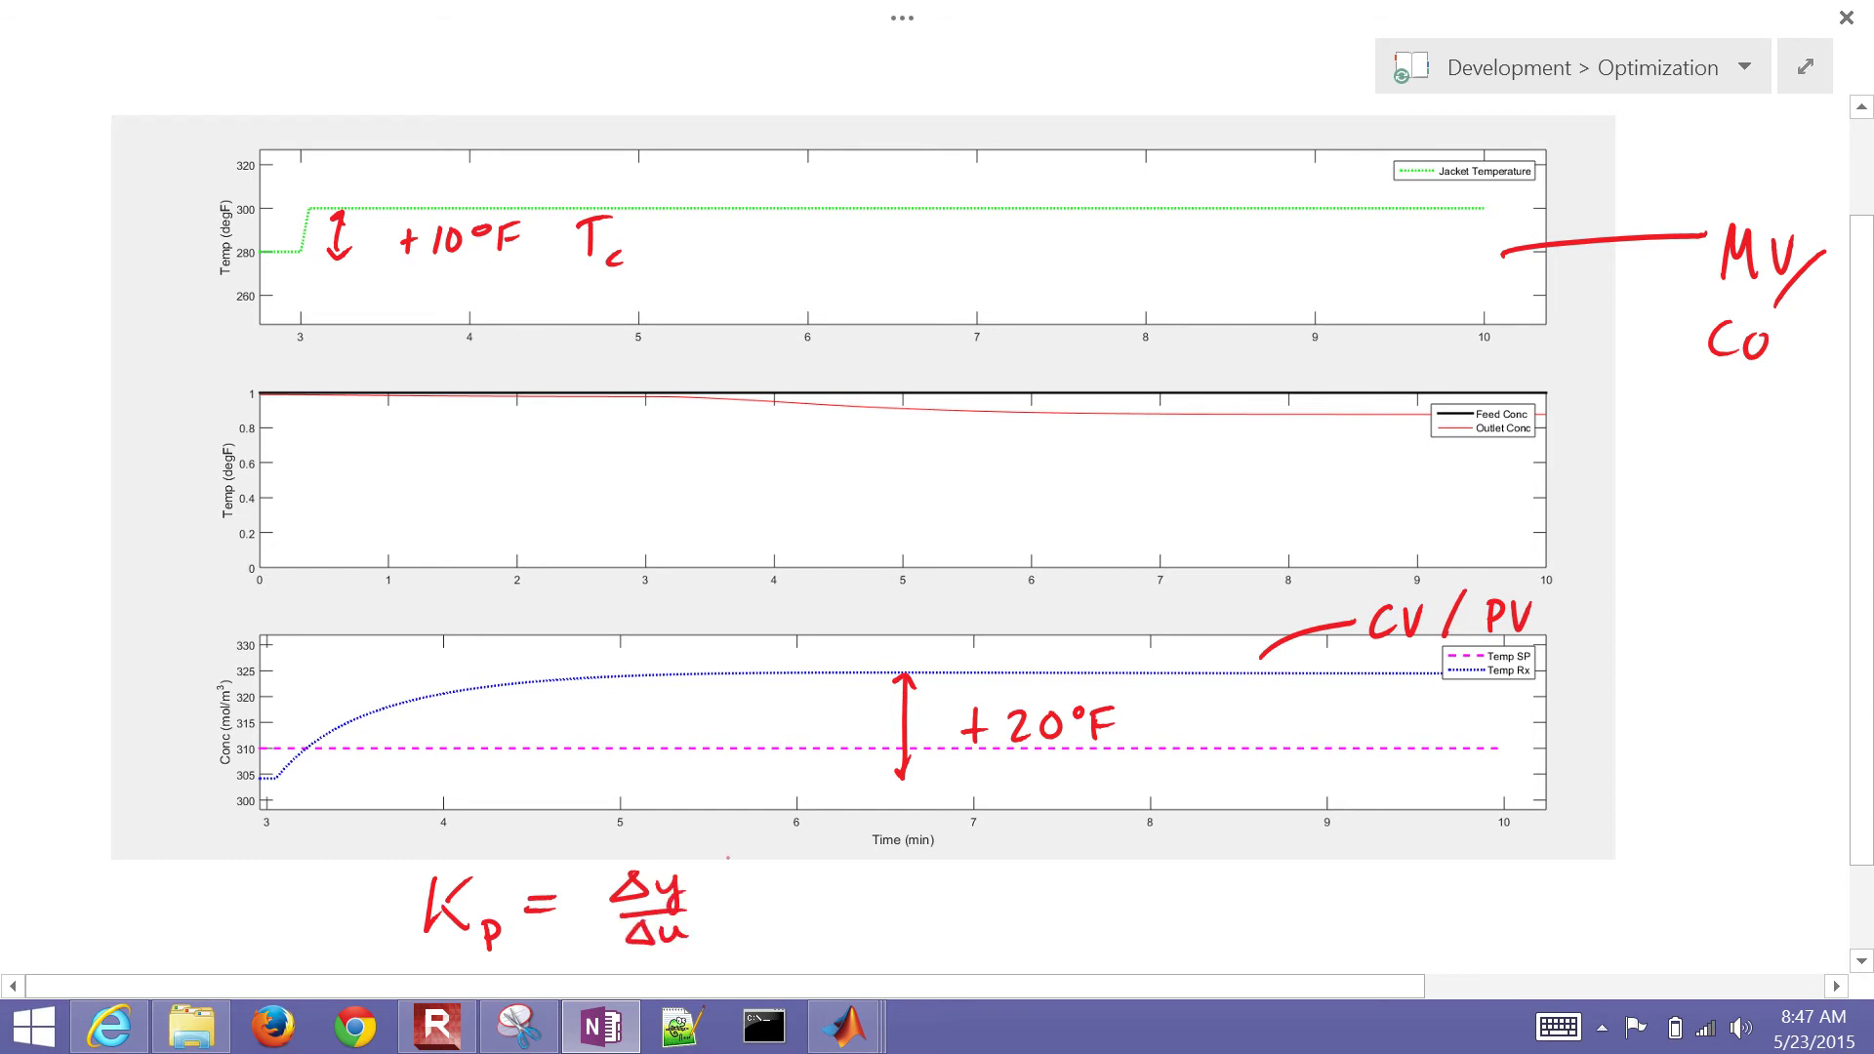
pyautogui.moveTo(1627, 714)
pyautogui.mouseDown()
pyautogui.moveTo(1681, 725)
pyautogui.moveTo(1658, 796)
pyautogui.mouseUp()
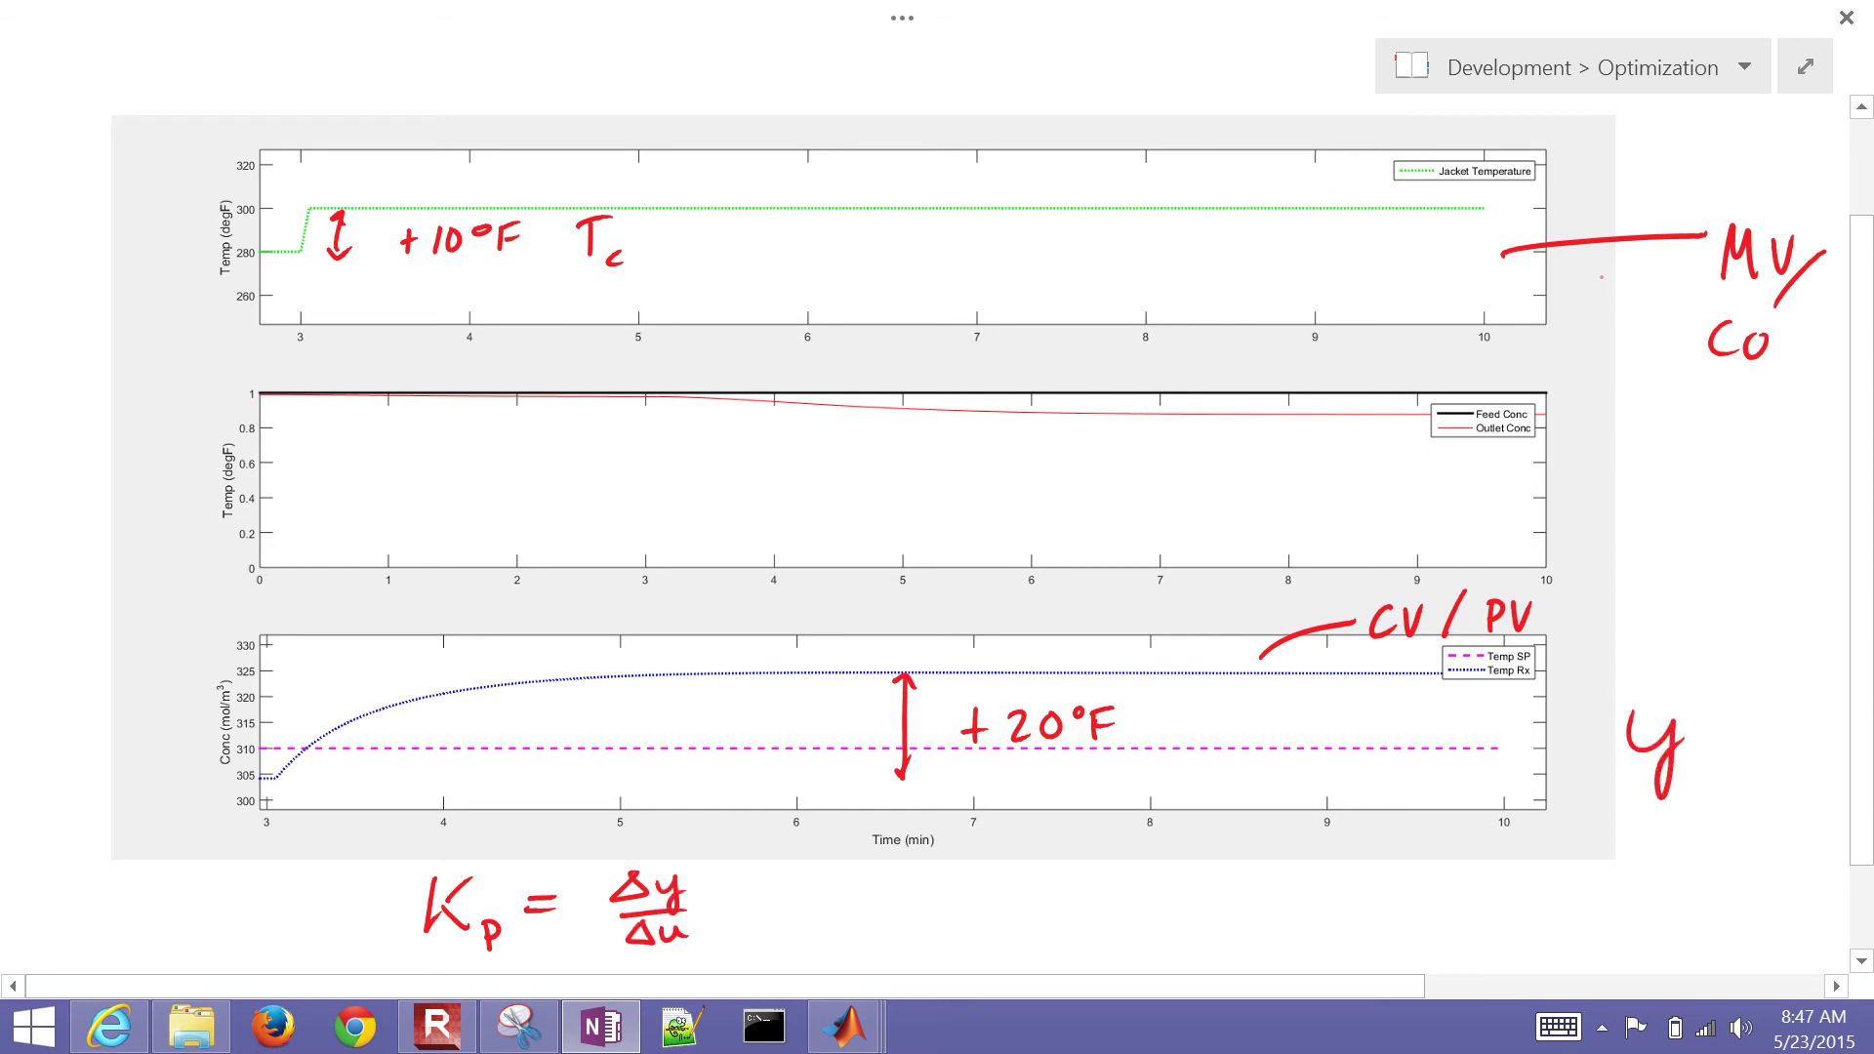
pyautogui.moveTo(1615, 270); pyautogui.dragTo(1644, 308)
# Continue the gain calculation as = 20°F/10°F = 2.
pyautogui.scroll(-1, 878, 489)
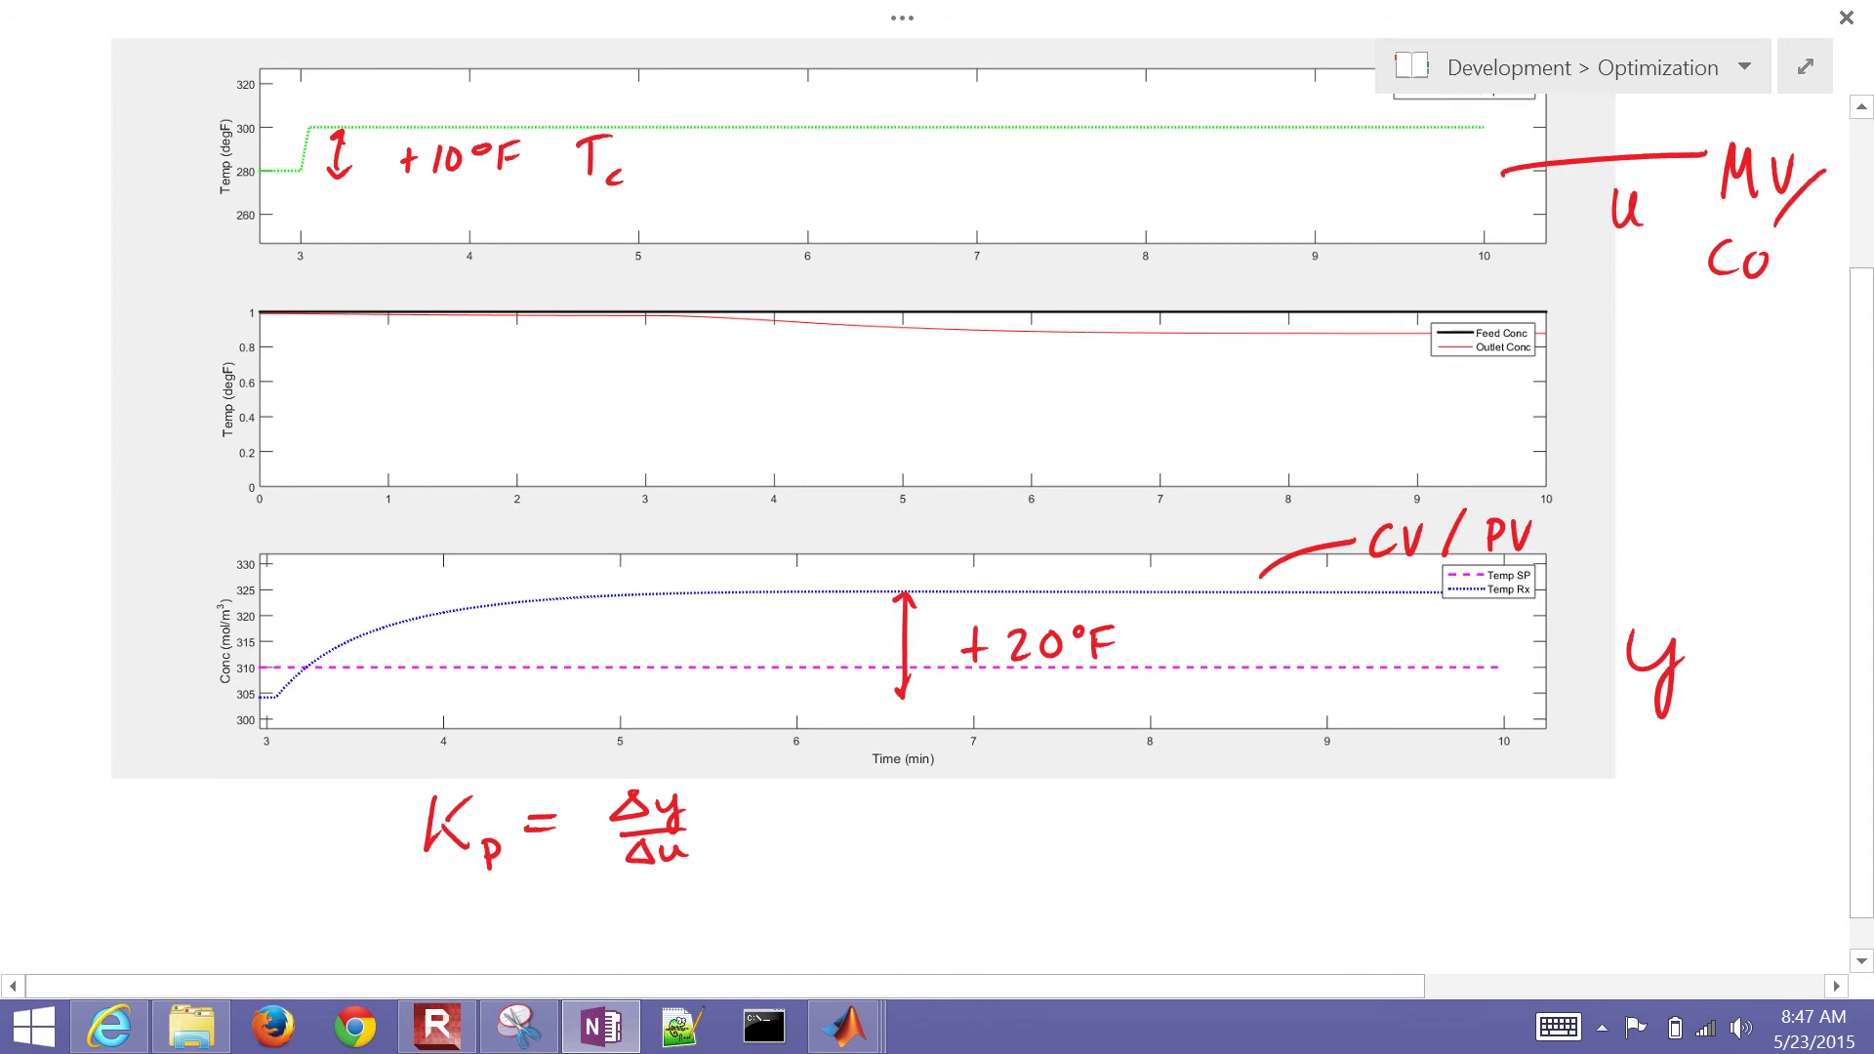
pyautogui.moveTo(742, 813); pyautogui.dragTo(776, 806)
pyautogui.moveTo(742, 830); pyautogui.dragTo(880, 817)
pyautogui.moveTo(896, 793); pyautogui.dragTo(918, 795)
pyautogui.moveTo(937, 789)
pyautogui.mouseDown()
pyautogui.moveTo(939, 812)
pyautogui.moveTo(969, 786)
pyautogui.mouseUp()
pyautogui.moveTo(939, 799); pyautogui.dragTo(961, 796)
pyautogui.moveTo(845, 831)
pyautogui.mouseDown()
pyautogui.moveTo(962, 816)
pyautogui.moveTo(868, 869)
pyautogui.mouseUp()
pyautogui.moveTo(894, 840)
pyautogui.mouseDown()
pyautogui.moveTo(885, 868)
pyautogui.moveTo(894, 840)
pyautogui.mouseUp()
pyautogui.moveTo(916, 837); pyautogui.dragTo(935, 867)
pyautogui.moveTo(935, 836); pyautogui.dragTo(1055, 818)
pyautogui.moveTo(1025, 833)
pyautogui.mouseDown()
pyautogui.moveTo(1173, 847)
pyautogui.moveTo(1184, 783)
pyautogui.mouseUp()
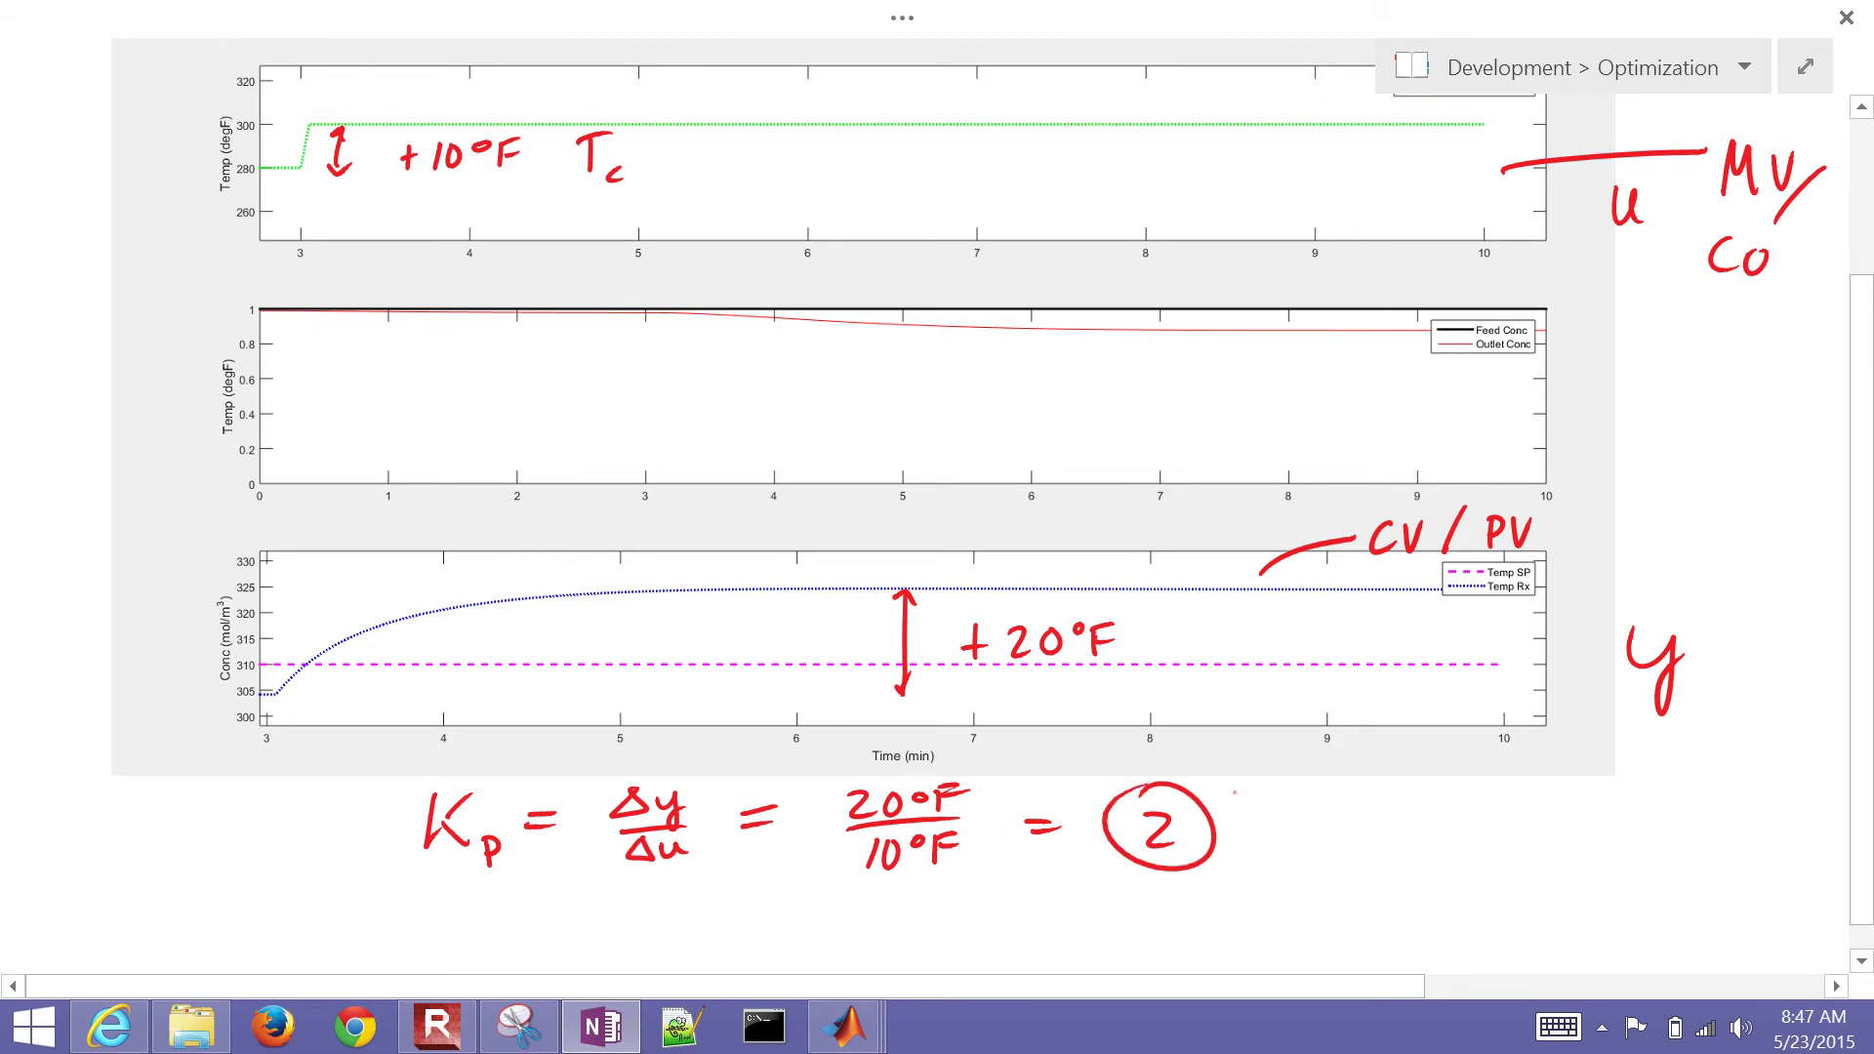
# Write 63% and box the reactor response from its start to the 63% point.
pyautogui.scroll(-2, 938, 488)
pyautogui.scroll(5, 937, 634)
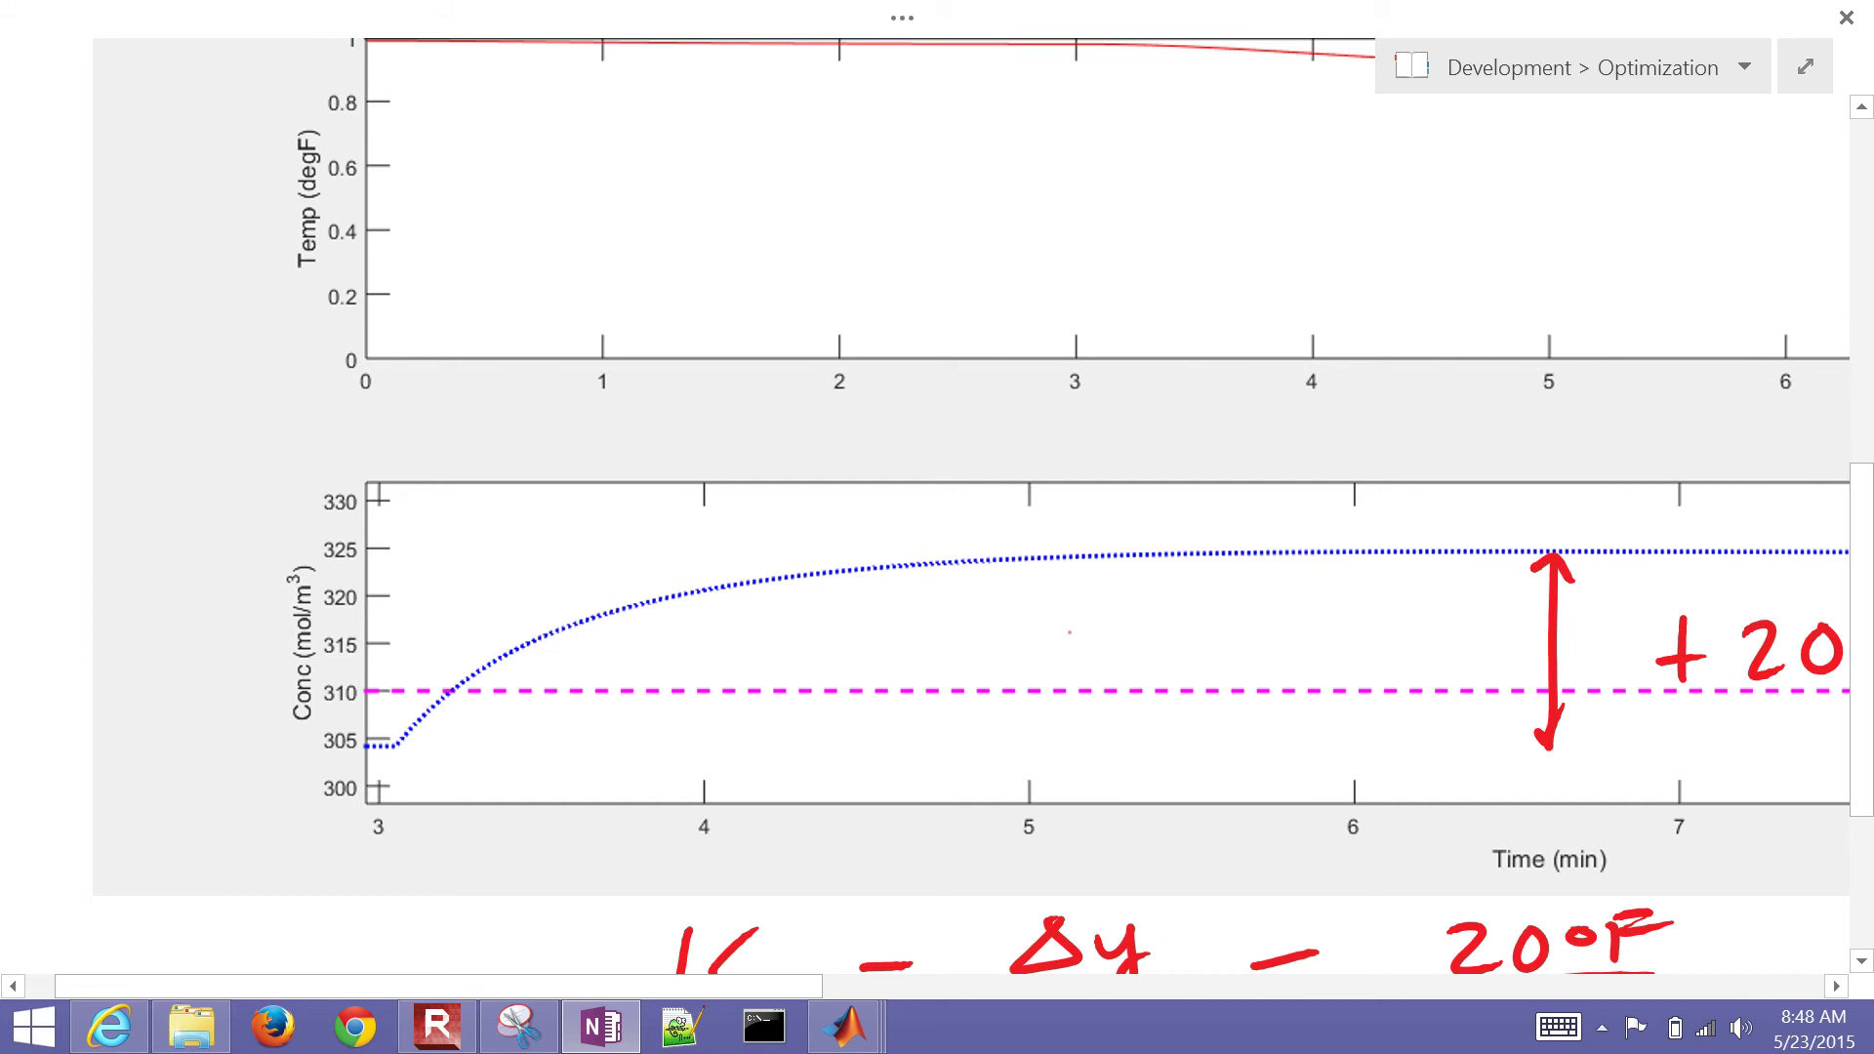
pyautogui.moveTo(1072, 627)
pyautogui.mouseDown()
pyautogui.moveTo(1047, 656)
pyautogui.moveTo(1146, 668)
pyautogui.mouseUp()
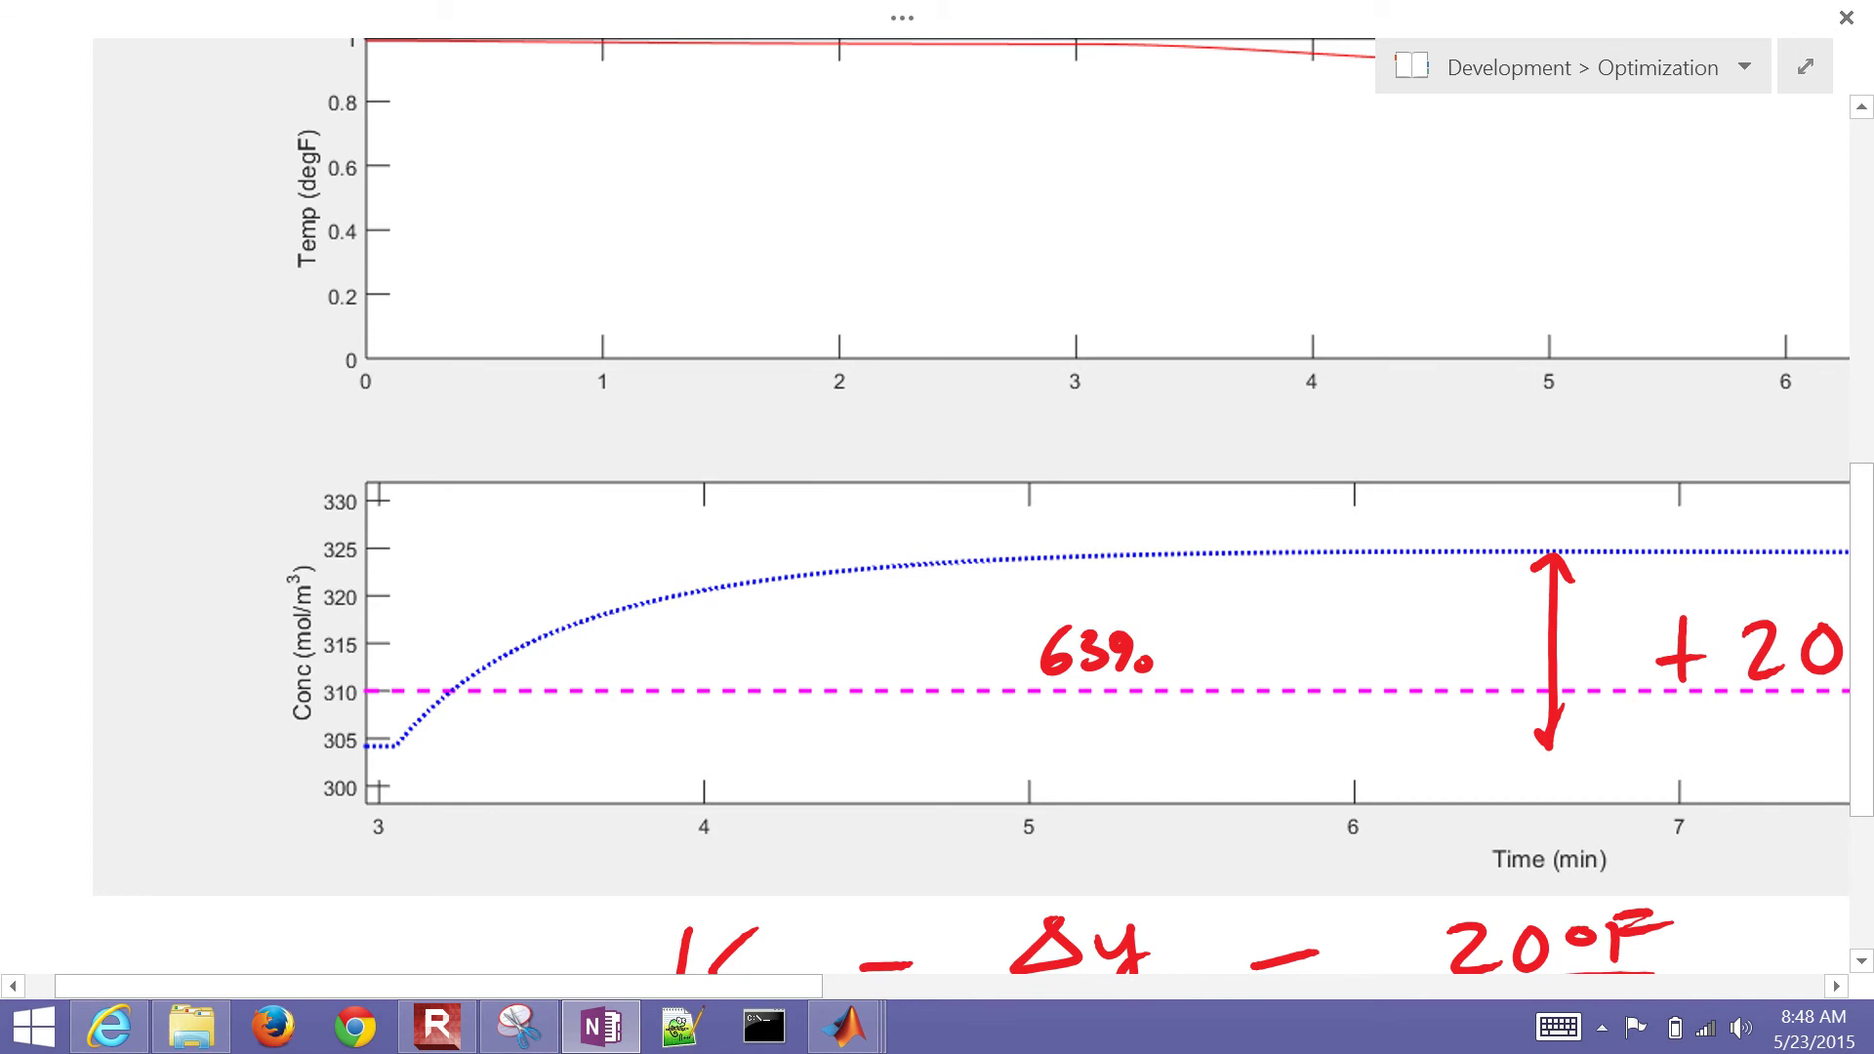
pyautogui.hscroll(3, 952, 517)
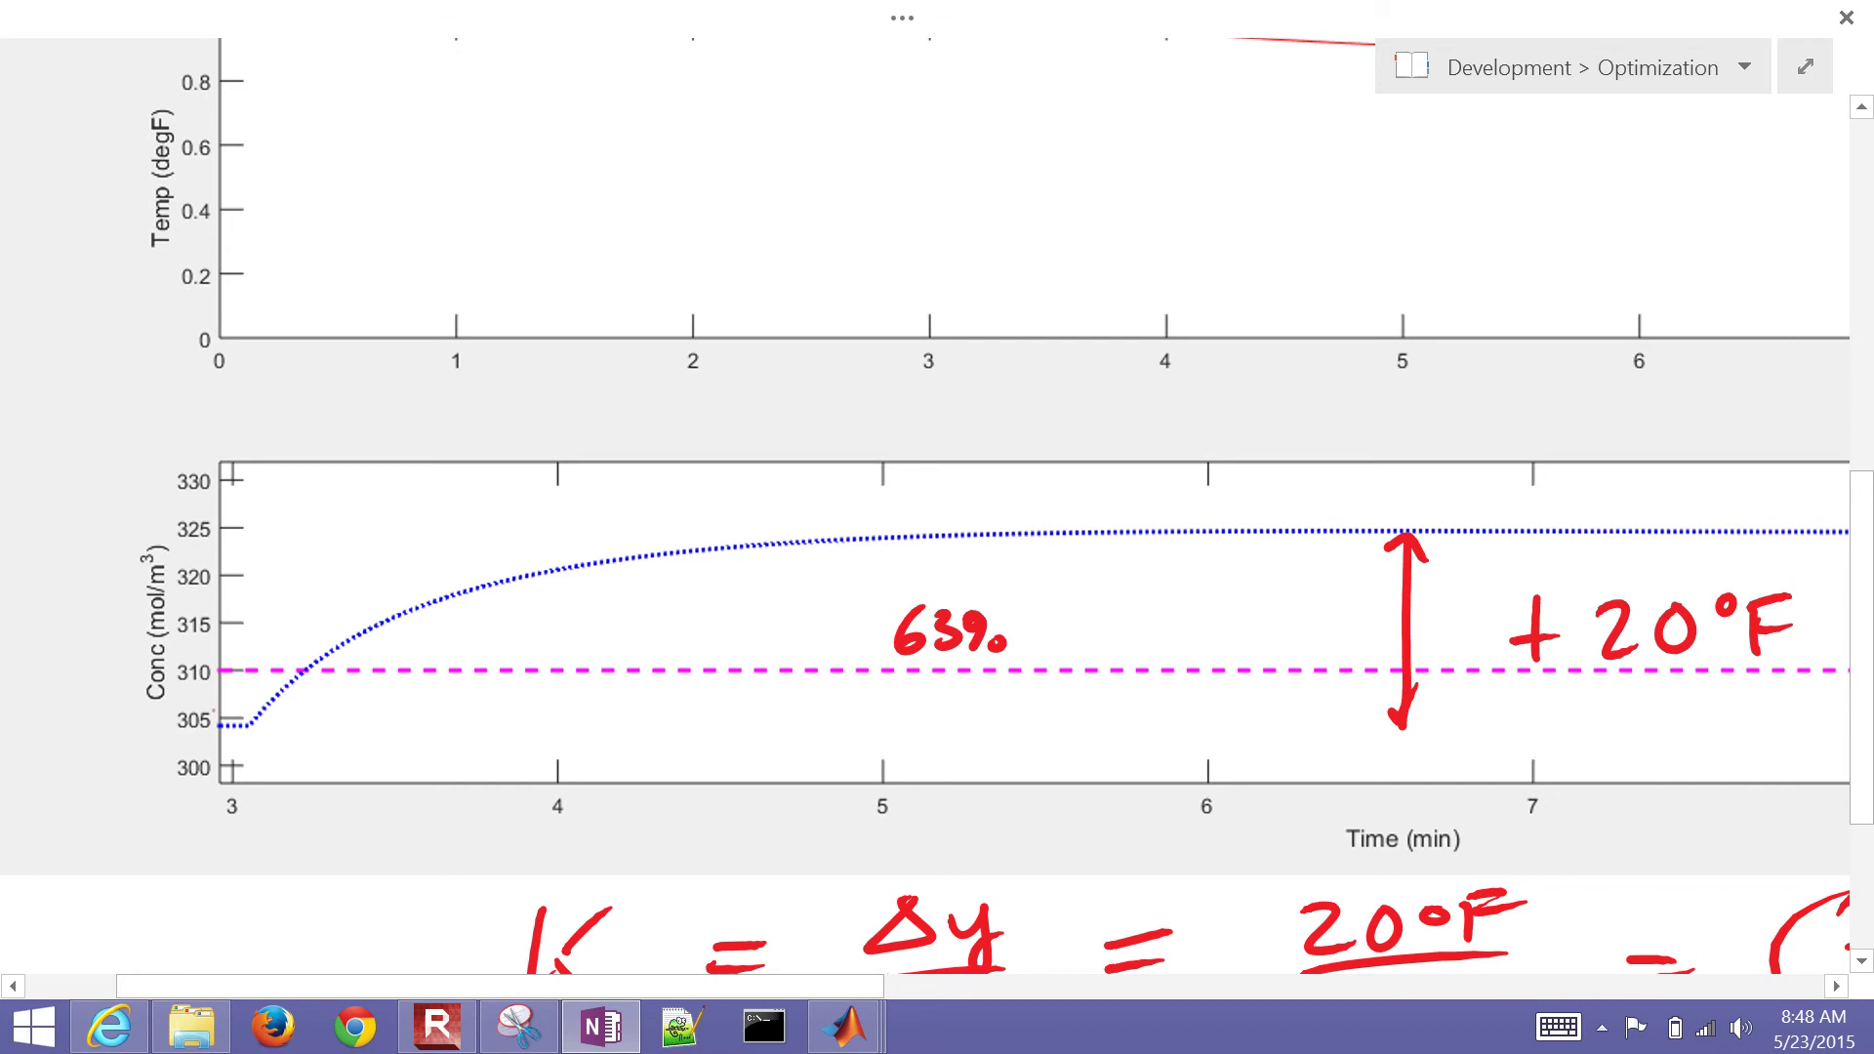
pyautogui.click(221, 725)
pyautogui.moveTo(220, 719)
pyautogui.mouseDown()
pyautogui.moveTo(216, 597)
pyautogui.moveTo(447, 599)
pyautogui.mouseUp()
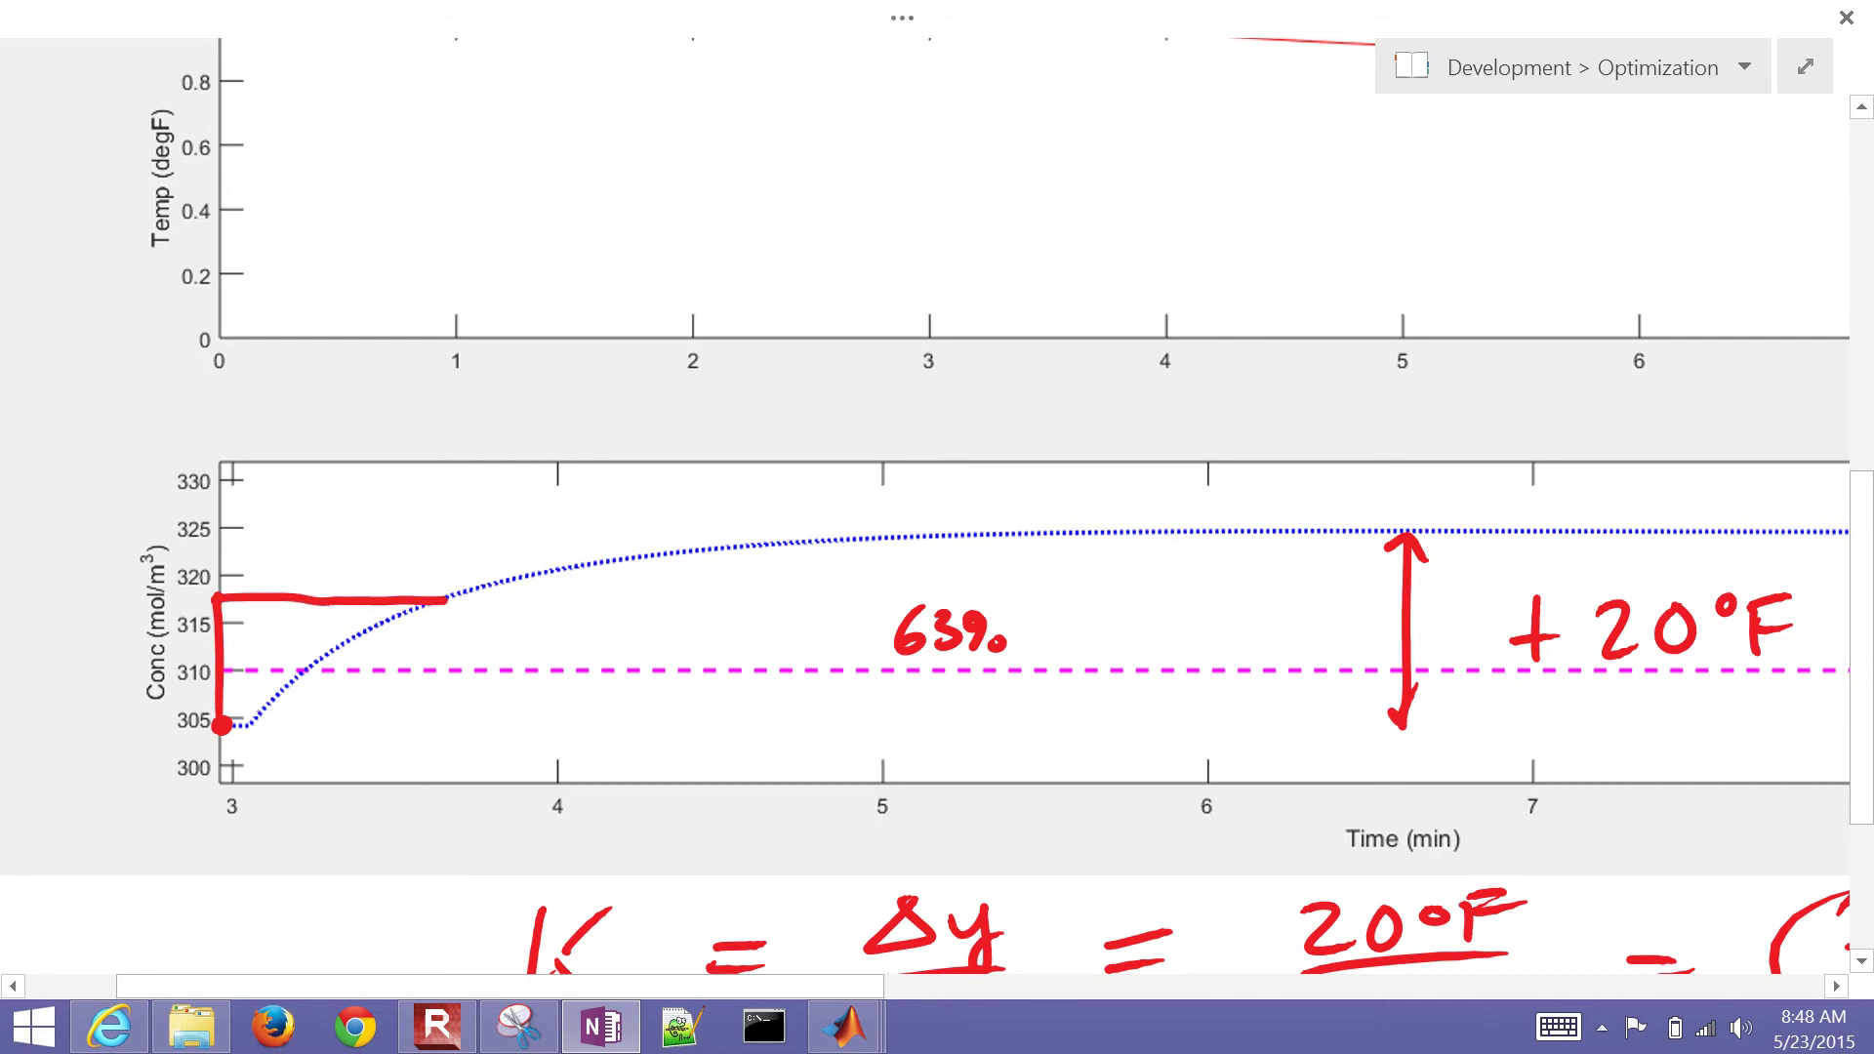
pyautogui.moveTo(253, 714); pyautogui.dragTo(254, 736)
pyautogui.moveTo(439, 590); pyautogui.dragTo(441, 614)
pyautogui.moveTo(256, 722); pyautogui.dragTo(439, 717)
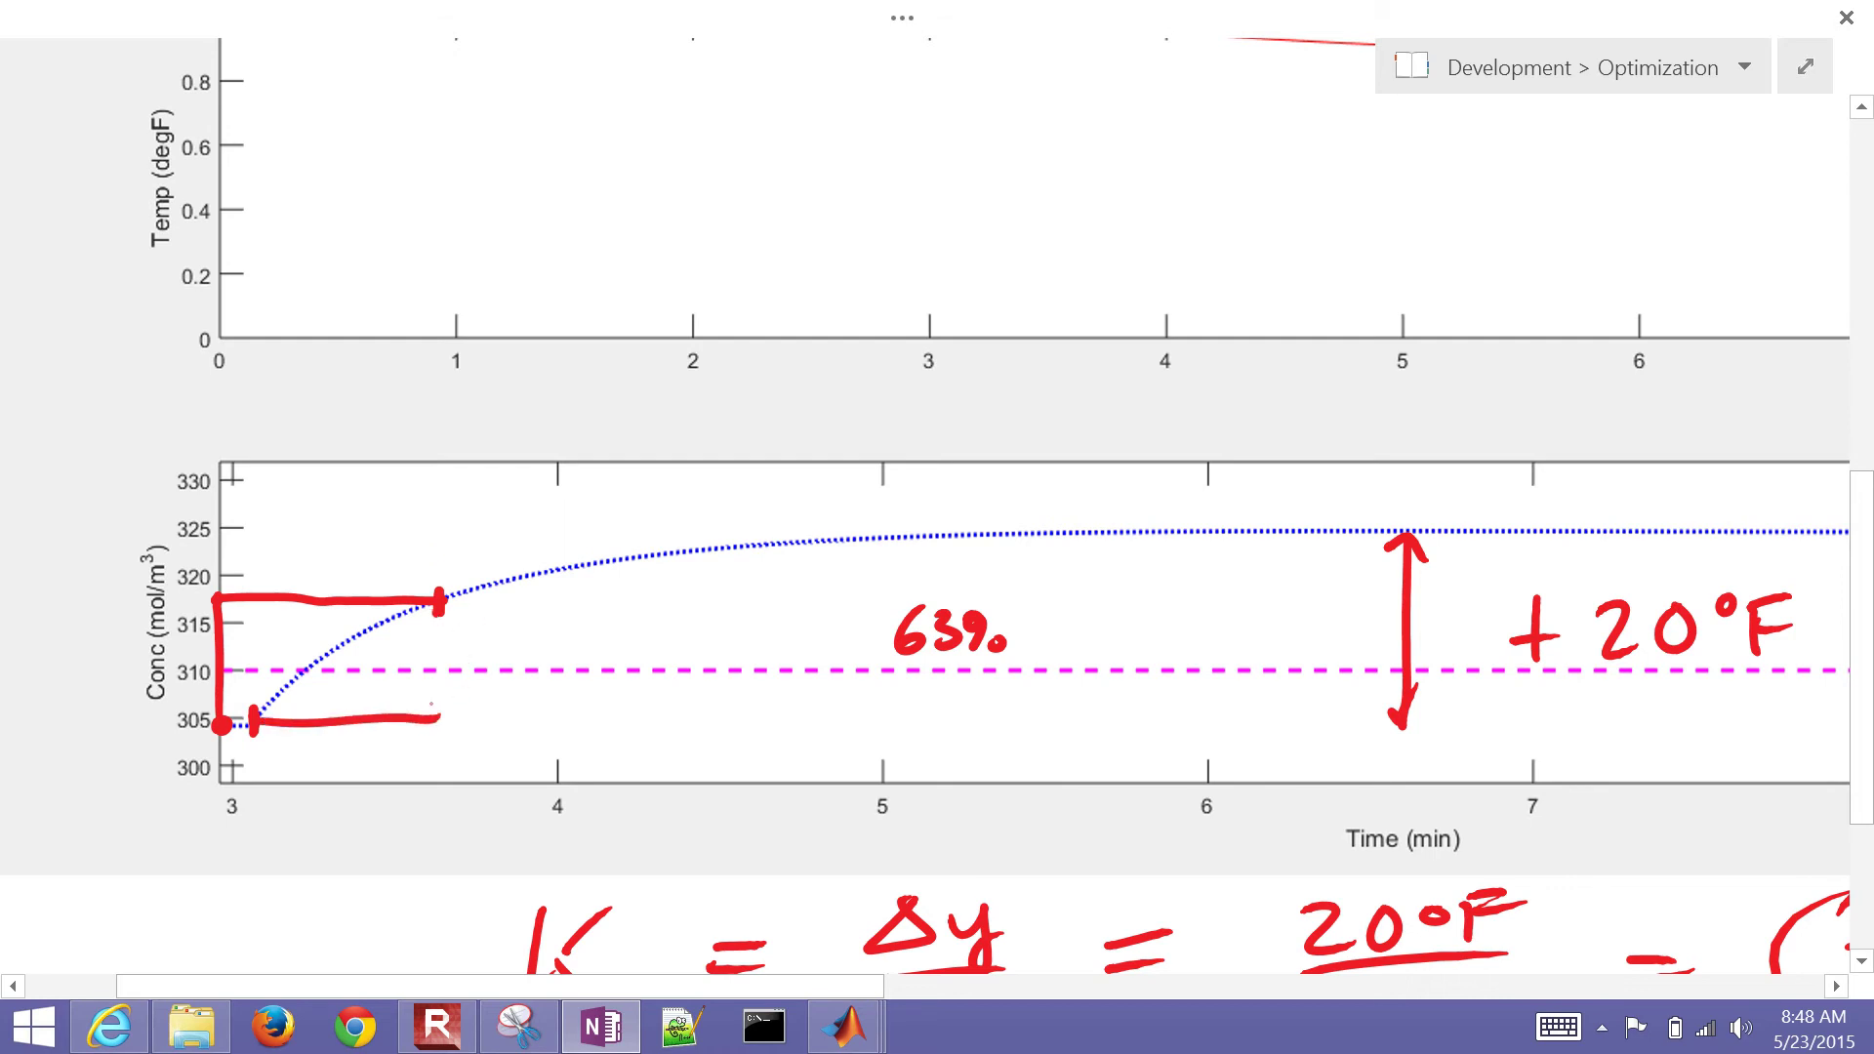
pyautogui.moveTo(437, 602)
pyautogui.mouseDown()
pyautogui.moveTo(432, 715)
pyautogui.moveTo(338, 769)
pyautogui.moveTo(433, 792)
pyautogui.mouseUp()
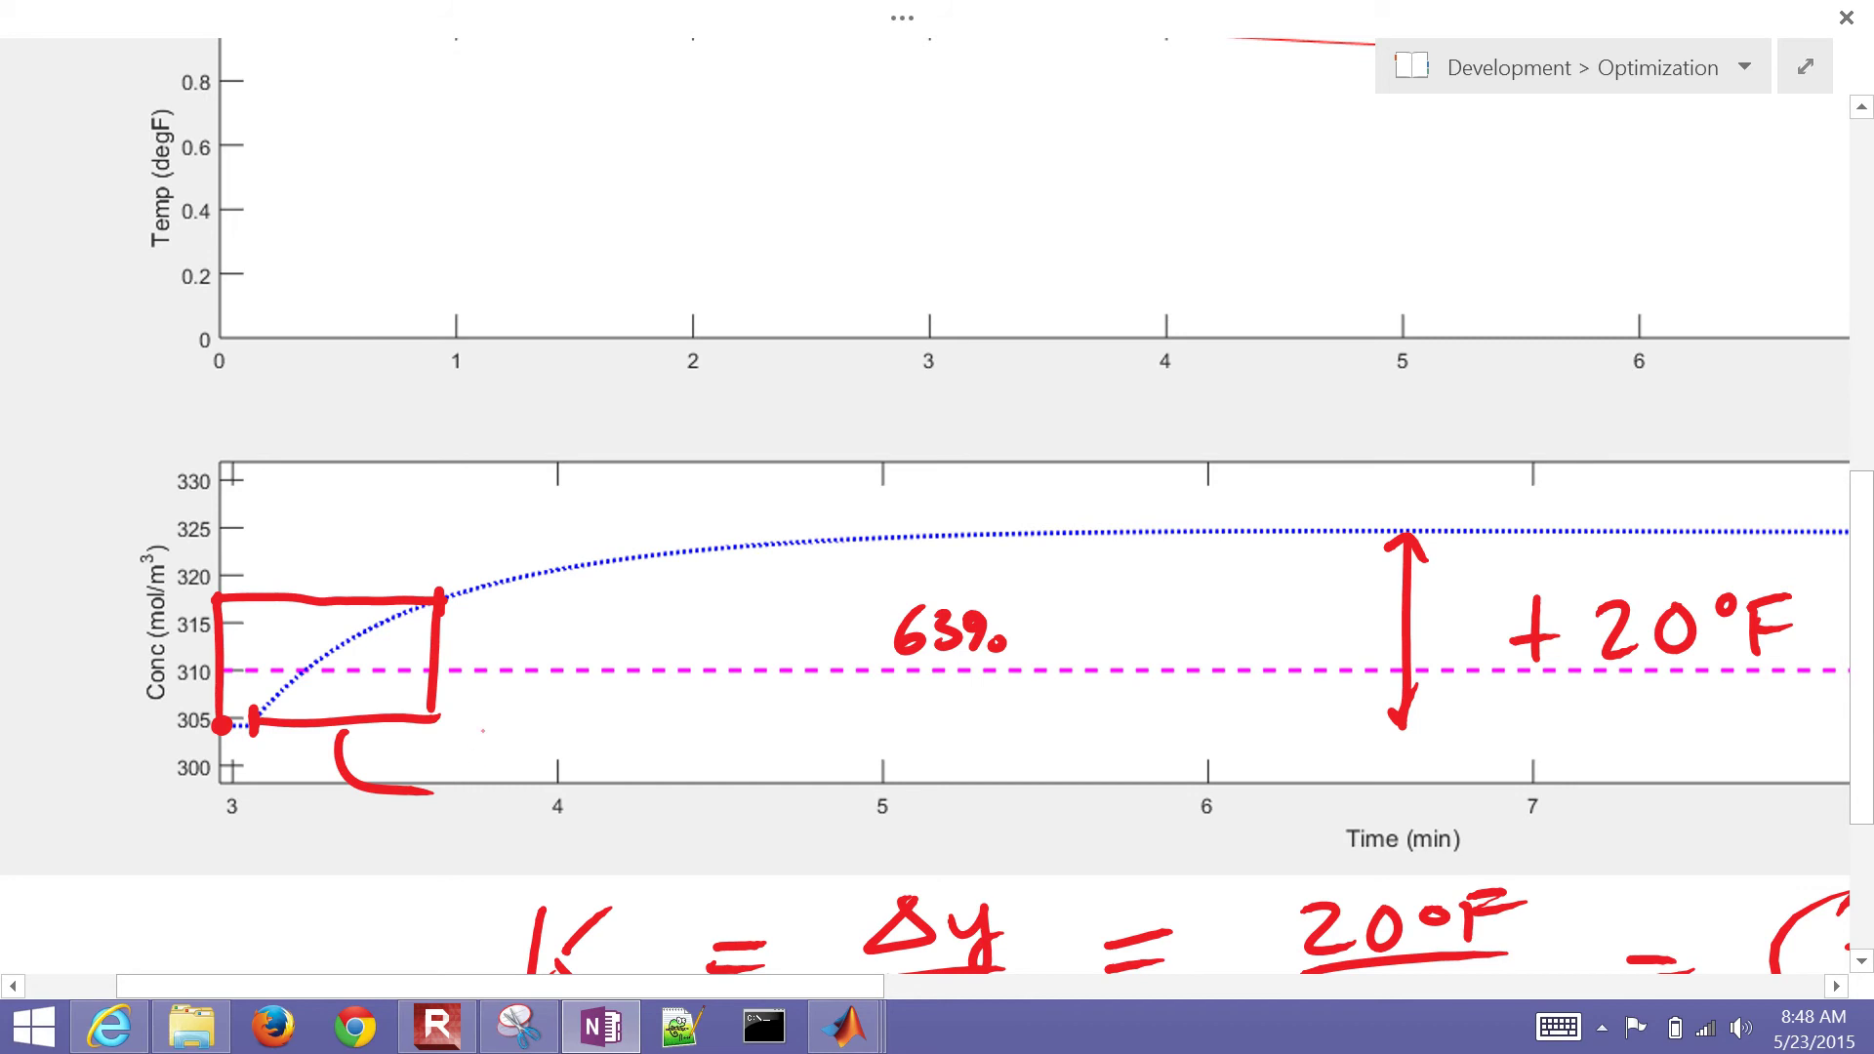
# Write 0.5 min = τp under the box.
pyautogui.click(486, 818)
pyautogui.moveTo(458, 777)
pyautogui.mouseDown()
pyautogui.moveTo(444, 781)
pyautogui.moveTo(503, 818)
pyautogui.mouseUp()
pyautogui.moveTo(508, 777); pyautogui.dragTo(637, 816)
pyautogui.moveTo(644, 801)
pyautogui.mouseDown()
pyautogui.moveTo(646, 818)
pyautogui.moveTo(686, 818)
pyautogui.moveTo(761, 790)
pyautogui.mouseUp()
pyautogui.moveTo(732, 813); pyautogui.dragTo(767, 809)
pyautogui.moveTo(866, 765); pyautogui.dragTo(865, 822)
pyautogui.moveTo(829, 773); pyautogui.dragTo(932, 760)
pyautogui.moveTo(936, 802); pyautogui.dragTo(941, 824)
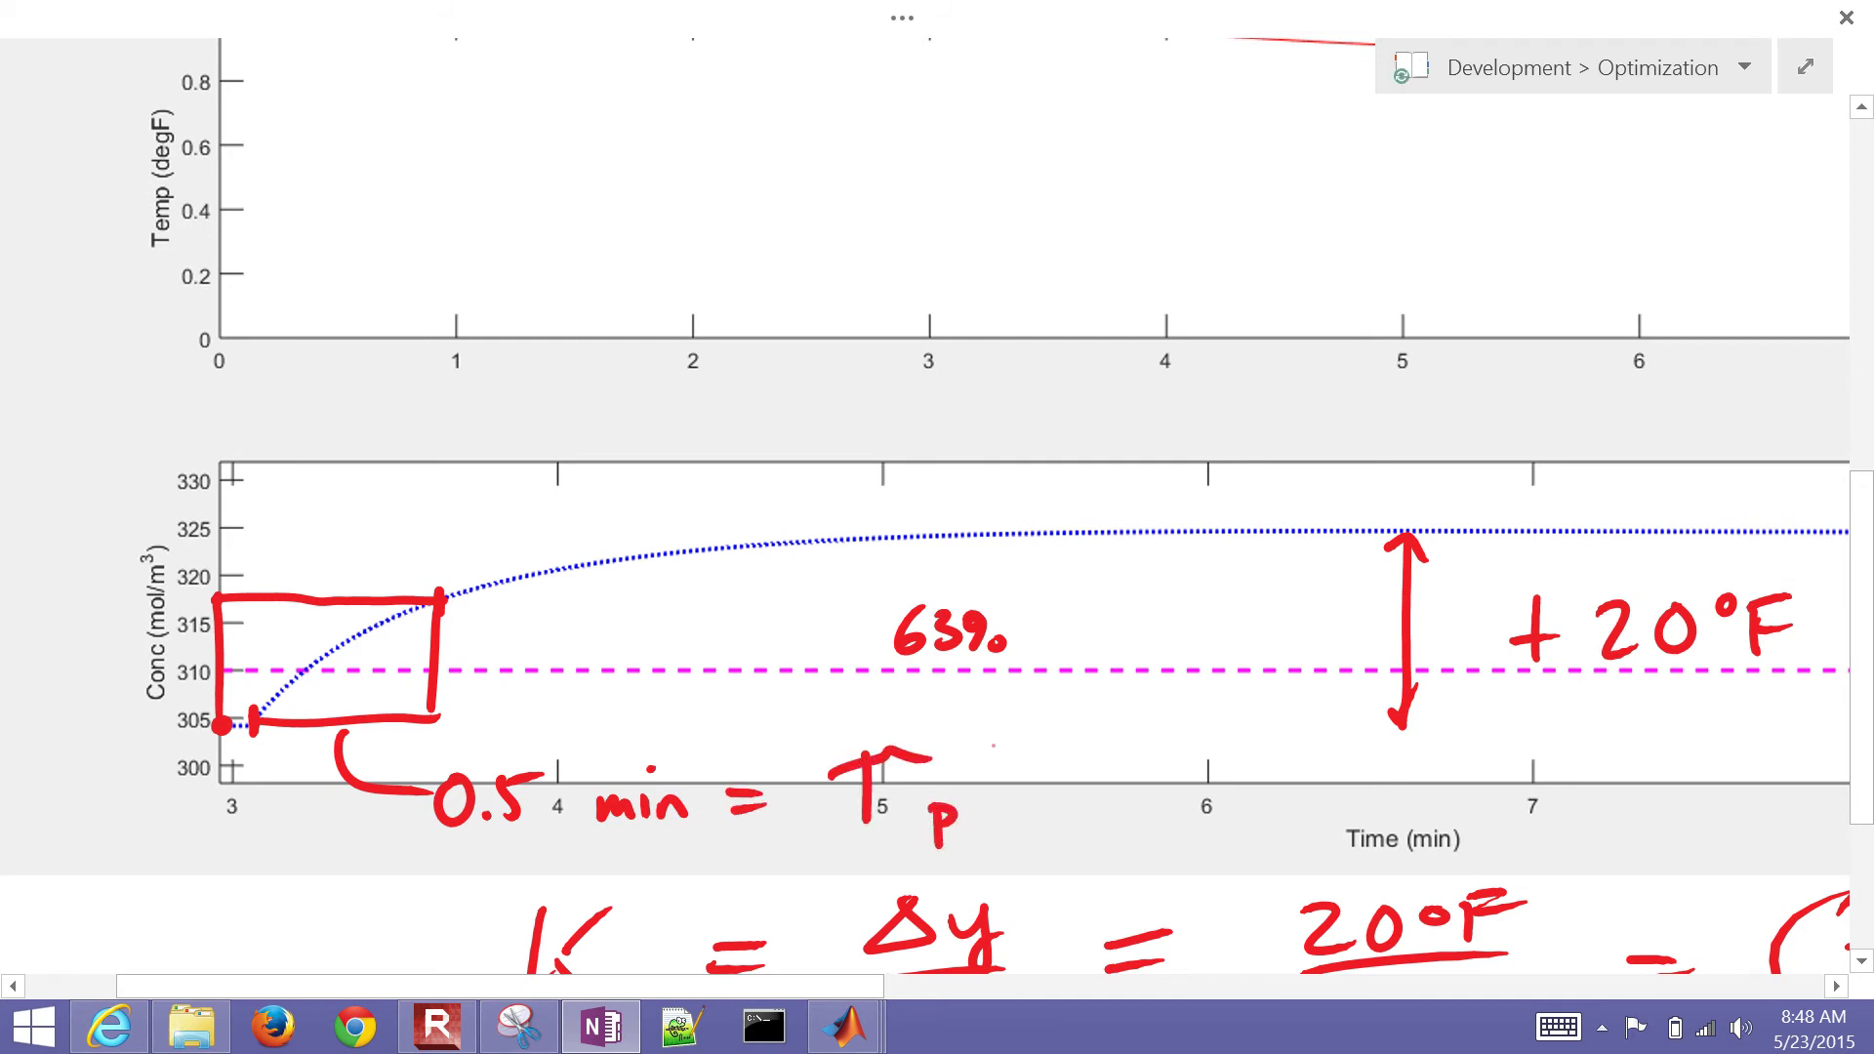
# Write Kc = 1/Kp to the right of the plots.
pyautogui.scroll(-3, 722, 516)
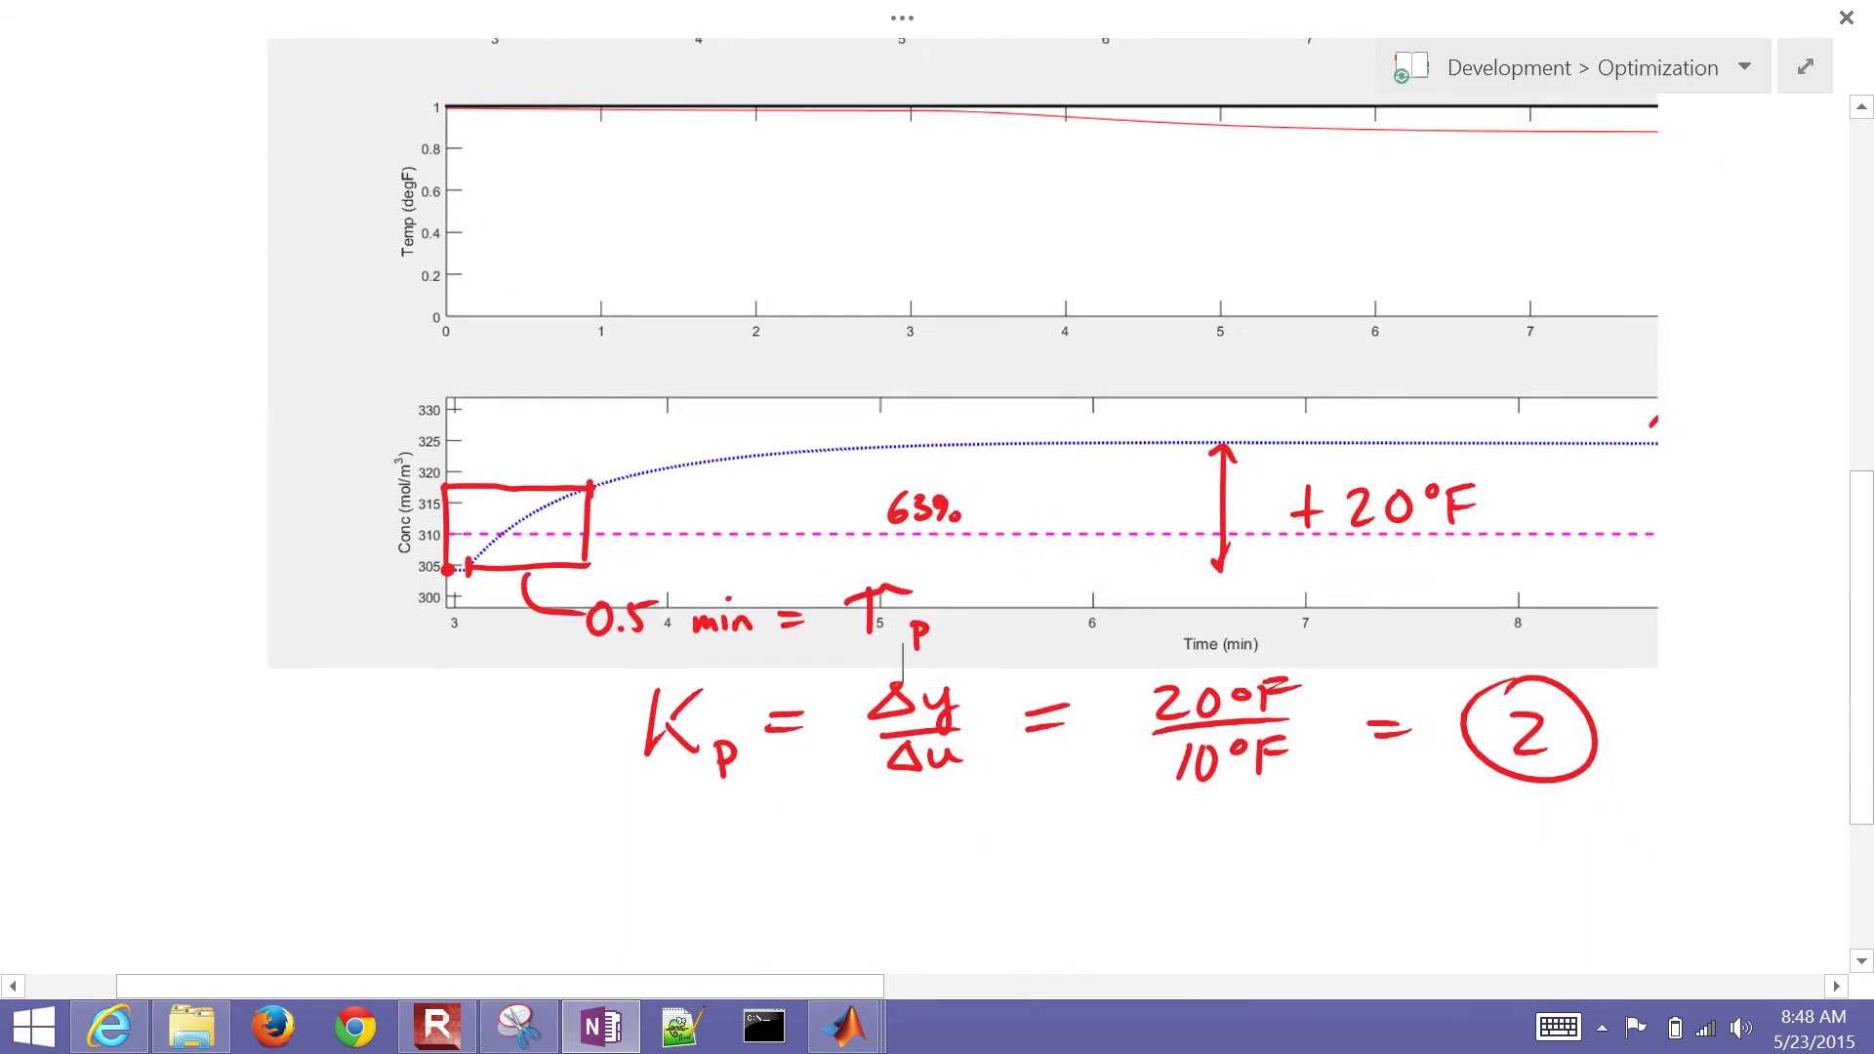
pyautogui.scroll(-2, 684, 488)
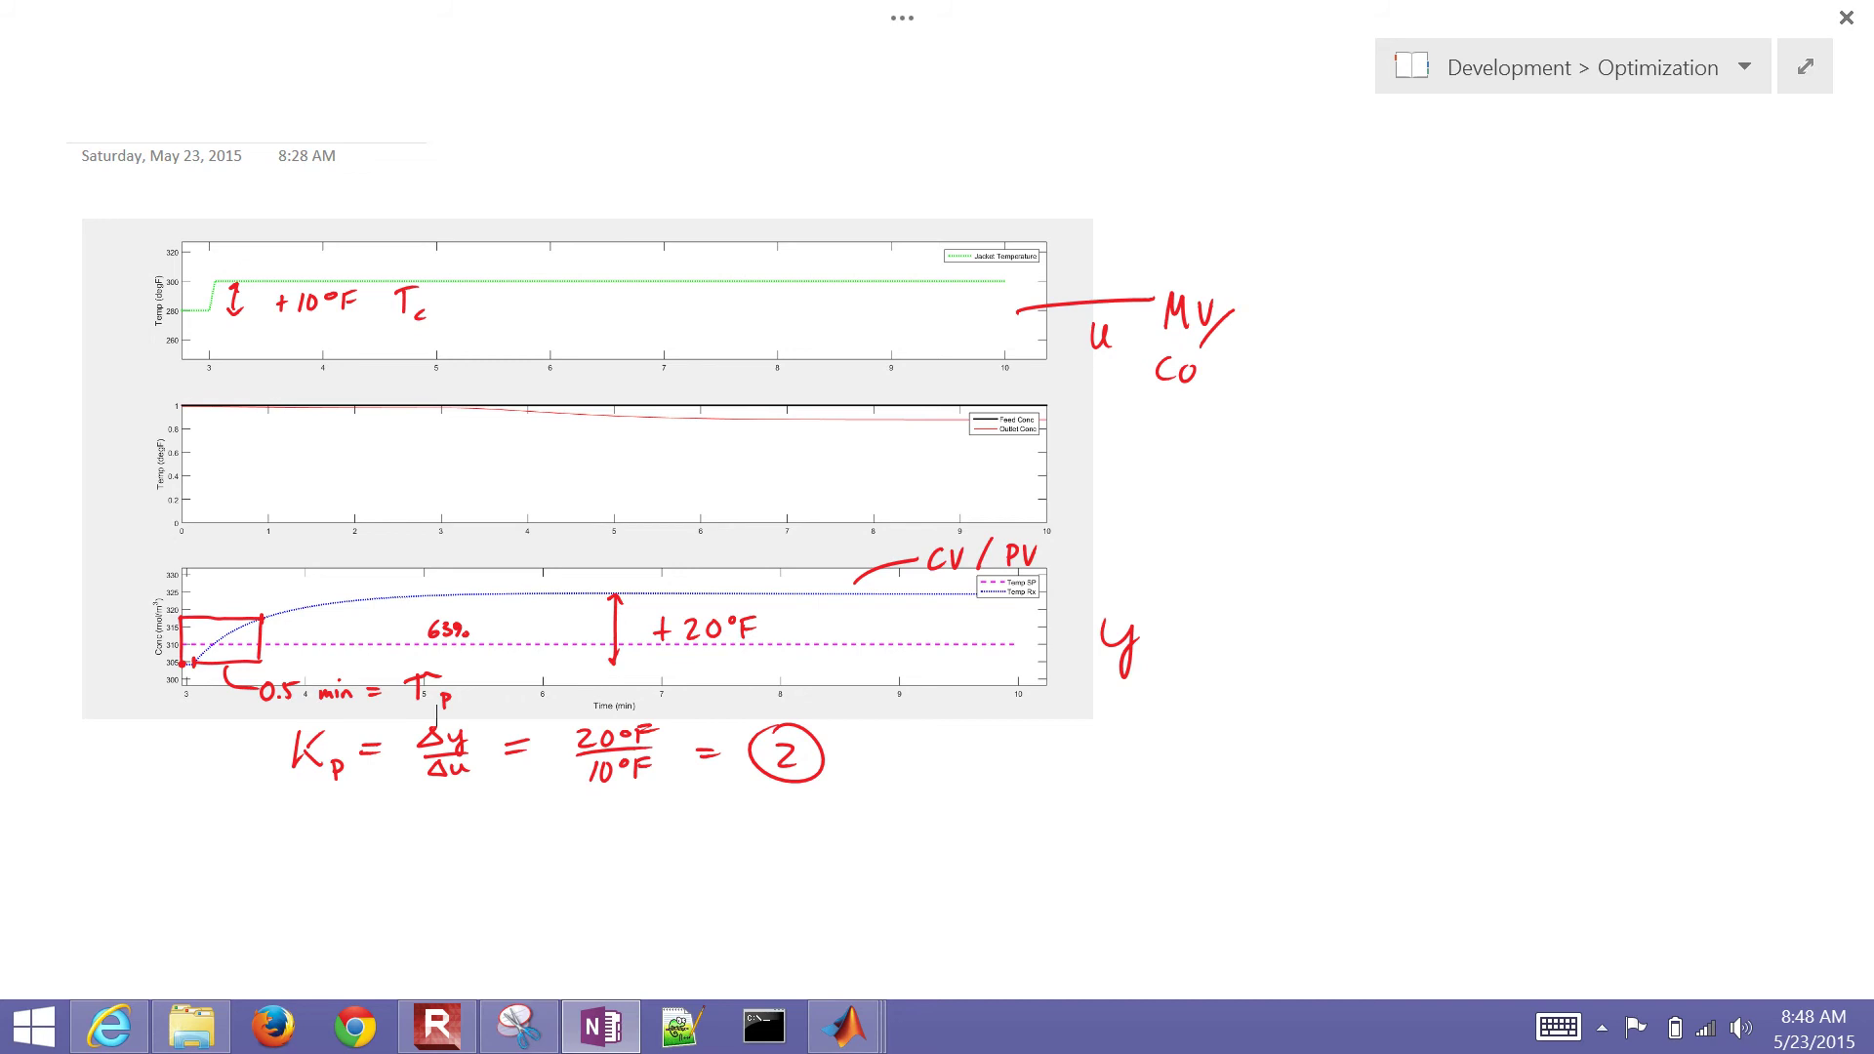
pyautogui.moveTo(1353, 554); pyautogui.dragTo(1351, 623)
pyautogui.moveTo(1381, 563)
pyautogui.mouseDown()
pyautogui.moveTo(1355, 591)
pyautogui.moveTo(1407, 631)
pyautogui.moveTo(1476, 570)
pyautogui.mouseUp()
pyautogui.moveTo(1447, 589); pyautogui.dragTo(1480, 584)
pyautogui.moveTo(1542, 522)
pyautogui.mouseDown()
pyautogui.moveTo(1538, 570)
pyautogui.moveTo(1573, 564)
pyautogui.mouseUp()
pyautogui.moveTo(1536, 595); pyautogui.dragTo(1536, 627)
pyautogui.moveTo(1562, 588)
pyautogui.mouseDown()
pyautogui.moveTo(1544, 610)
pyautogui.moveTo(1560, 630)
pyautogui.mouseUp()
pyautogui.moveTo(1570, 619); pyautogui.dragTo(1574, 633)
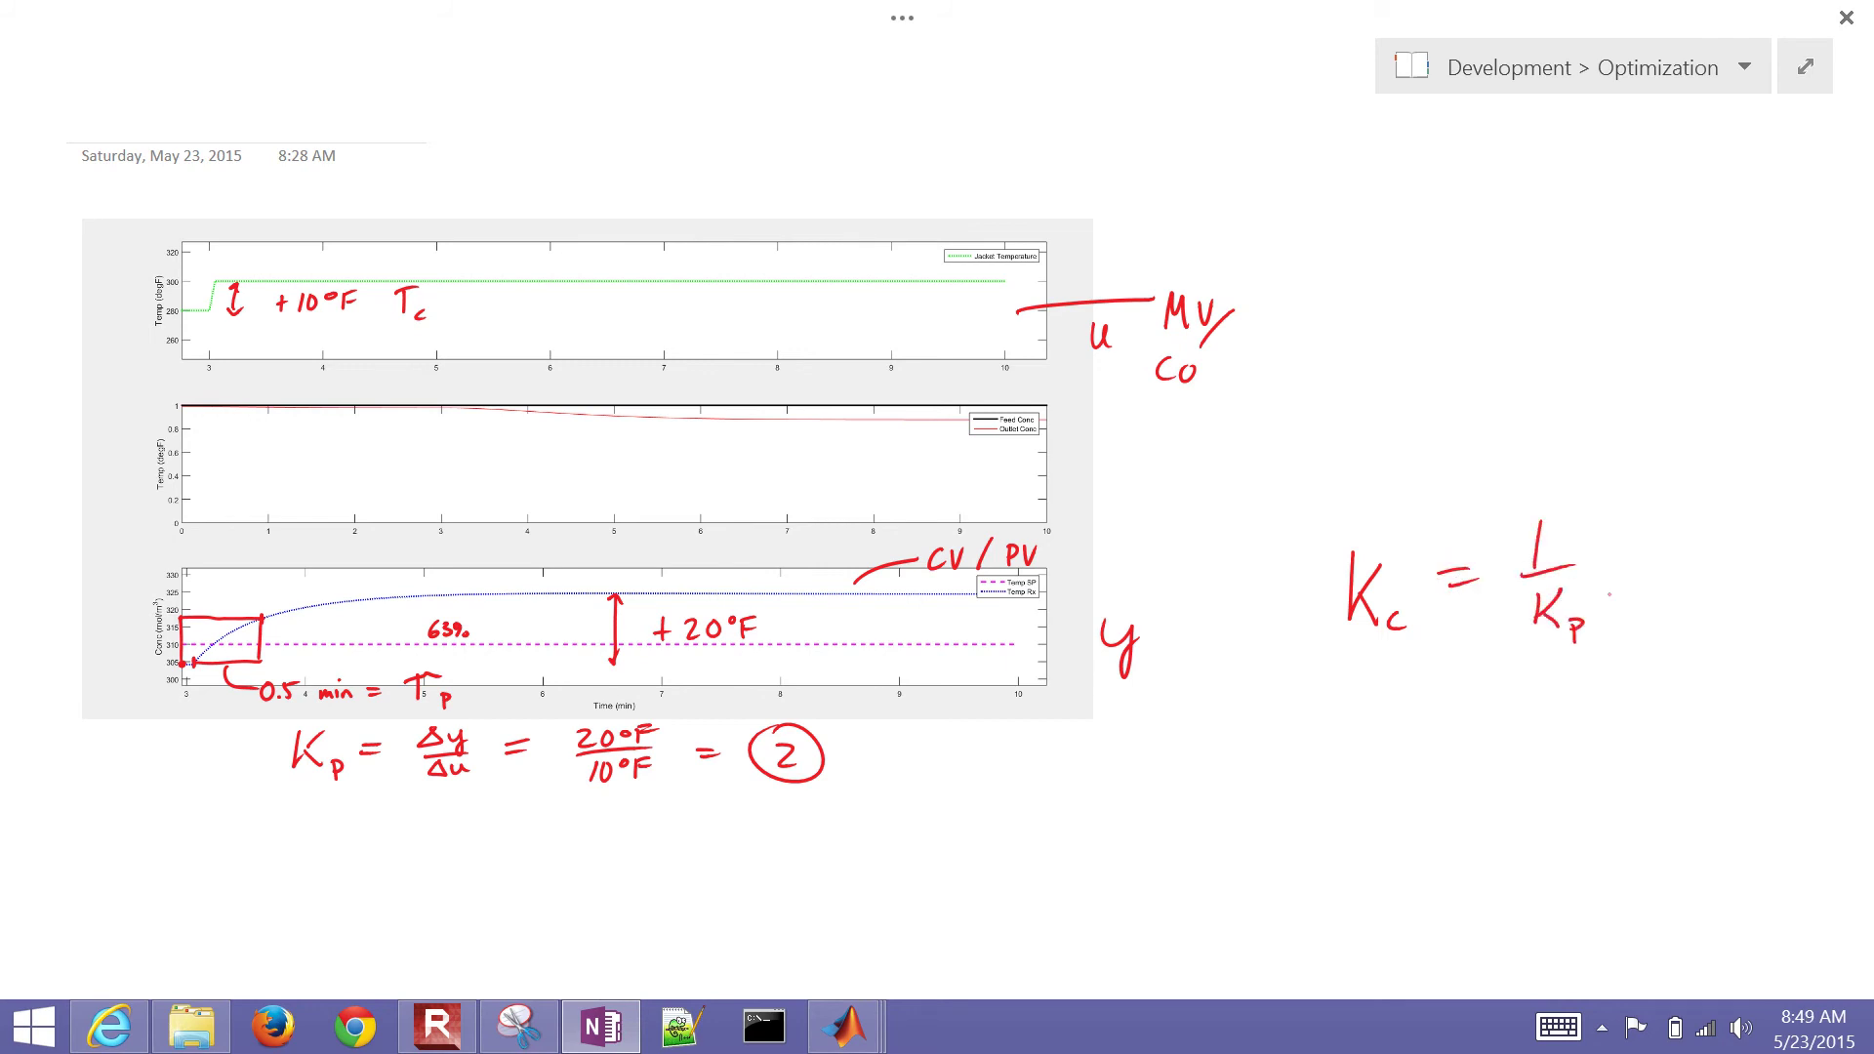
# Write τI = τp below the Kc equation.
pyautogui.moveTo(1367, 703)
pyautogui.mouseDown()
pyautogui.moveTo(1365, 752)
pyautogui.moveTo(1394, 705)
pyautogui.moveTo(1398, 779)
pyautogui.mouseUp()
pyautogui.moveTo(1383, 780); pyautogui.dragTo(1420, 771)
pyautogui.moveTo(1383, 752); pyautogui.dragTo(1490, 704)
pyautogui.moveTo(1461, 722)
pyautogui.mouseDown()
pyautogui.moveTo(1559, 734)
pyautogui.moveTo(1577, 694)
pyautogui.moveTo(1587, 760)
pyautogui.mouseUp()
pyautogui.moveTo(1582, 739); pyautogui.dragTo(1585, 750)
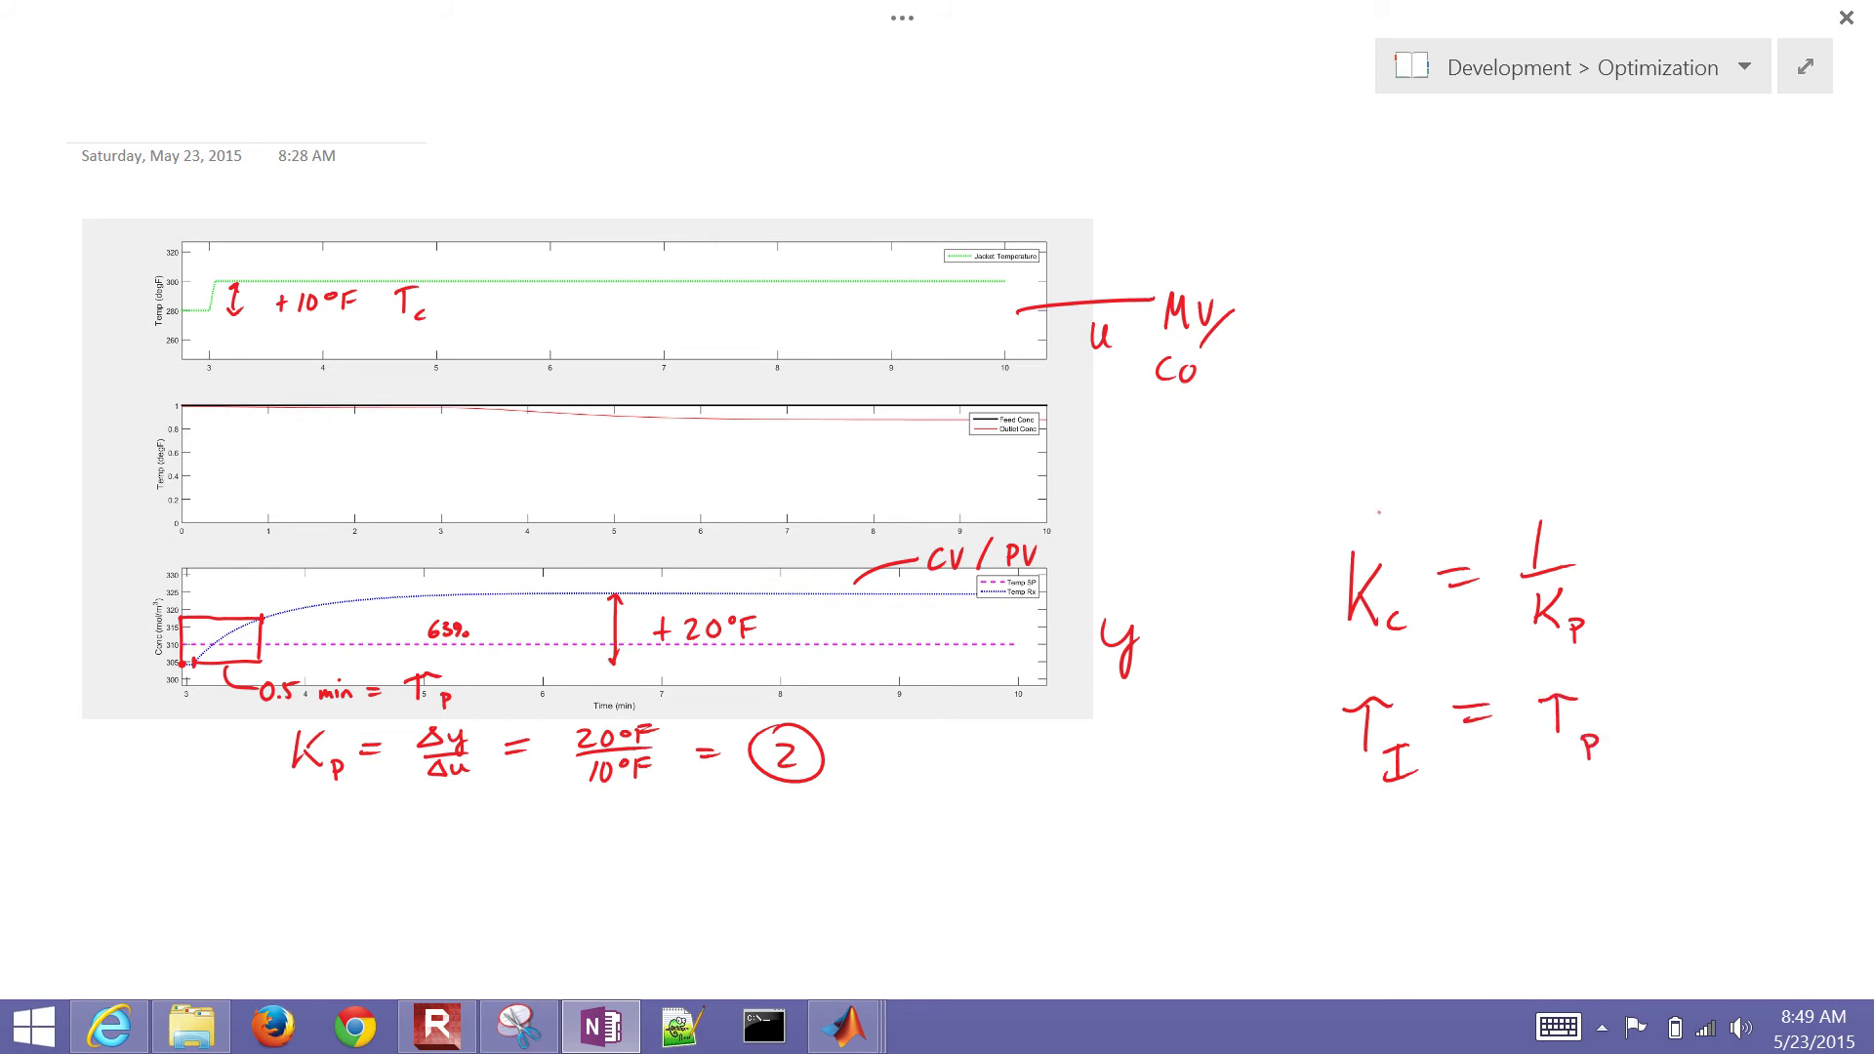
# Box both equations, title the box 'Basic Tuning', and underline it.
pyautogui.moveTo(1312, 498)
pyautogui.mouseDown()
pyautogui.moveTo(1662, 493)
pyautogui.moveTo(1293, 818)
pyautogui.moveTo(1312, 501)
pyautogui.mouseUp()
pyautogui.moveTo(1345, 408)
pyautogui.mouseDown()
pyautogui.moveTo(1347, 461)
pyautogui.moveTo(1372, 427)
pyautogui.moveTo(1348, 459)
pyautogui.mouseUp()
pyautogui.moveTo(1386, 441); pyautogui.dragTo(1400, 449)
pyautogui.moveTo(1424, 434)
pyautogui.mouseDown()
pyautogui.moveTo(1449, 451)
pyautogui.moveTo(1521, 402)
pyautogui.mouseUp()
pyautogui.moveTo(1508, 409)
pyautogui.mouseDown()
pyautogui.moveTo(1511, 449)
pyautogui.moveTo(1577, 445)
pyautogui.mouseUp()
pyautogui.moveTo(1585, 445); pyautogui.dragTo(1637, 449)
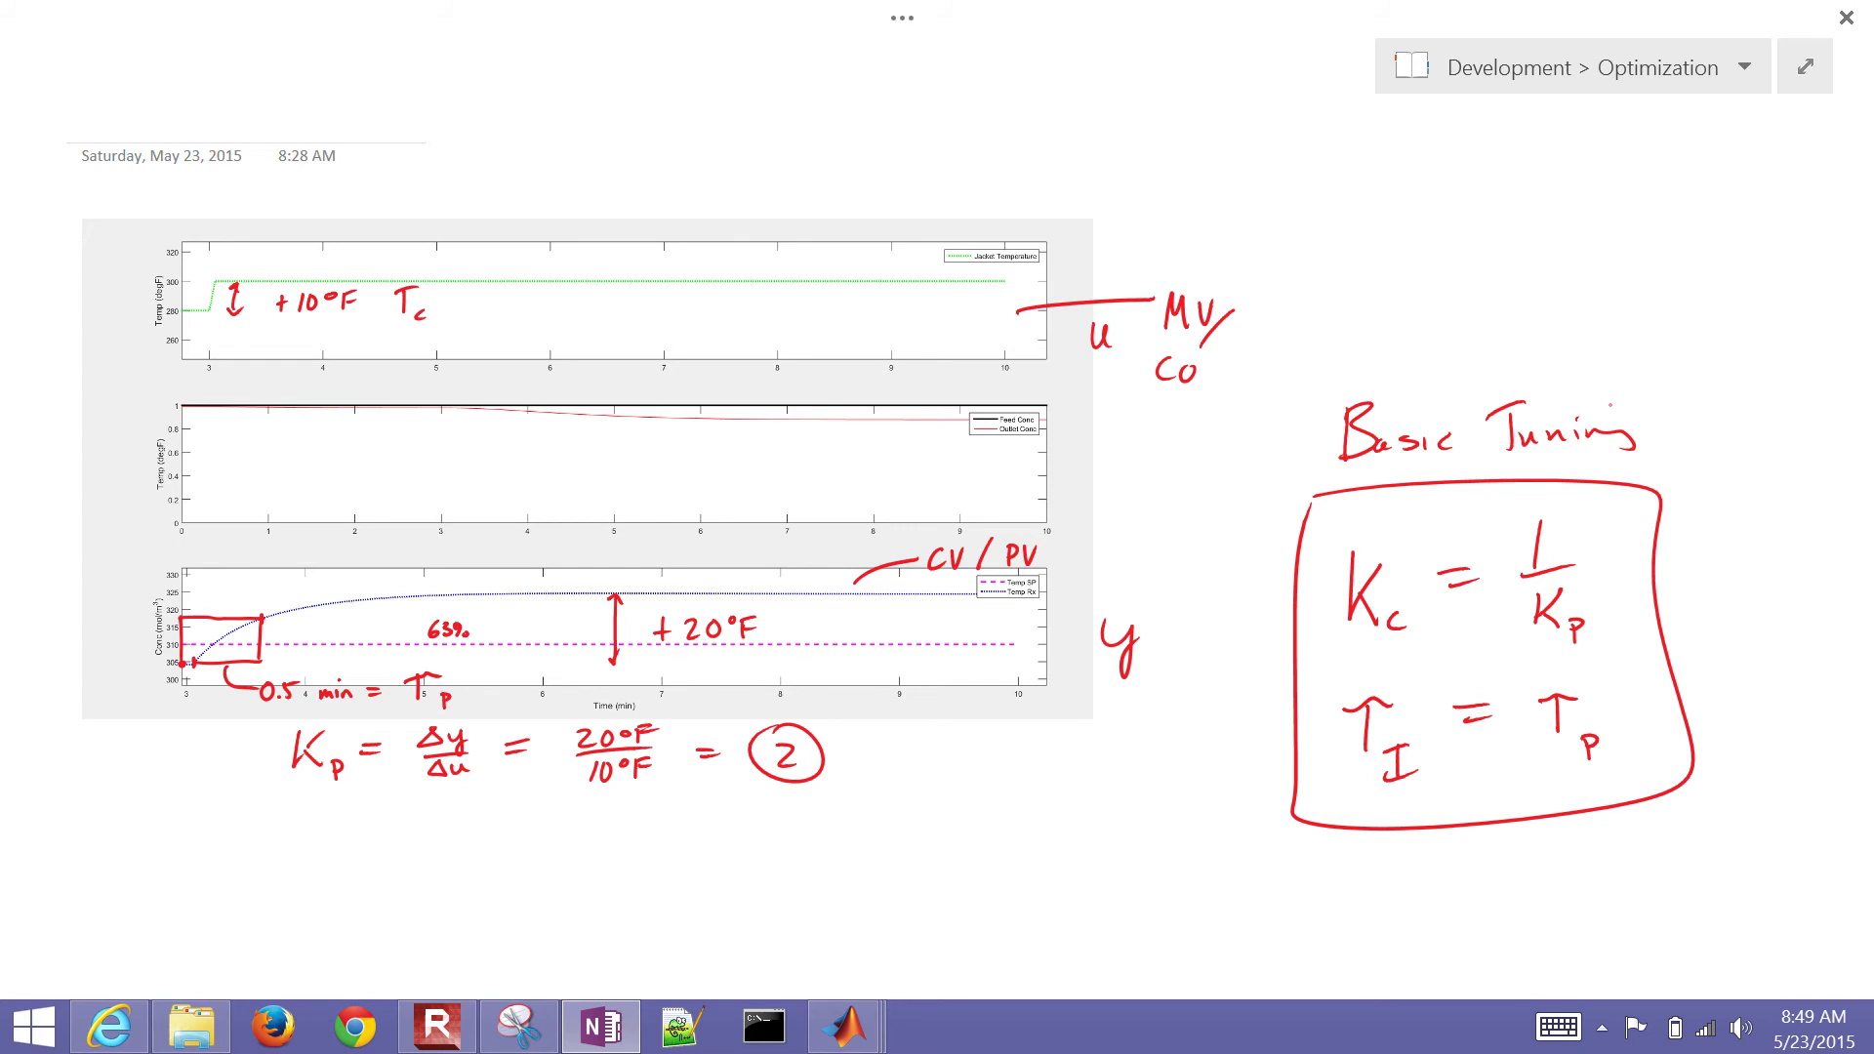
pyautogui.moveTo(1349, 847)
pyautogui.mouseDown()
pyautogui.moveTo(1640, 833)
pyautogui.moveTo(1352, 844)
pyautogui.mouseUp()
pyautogui.scroll(-3, 879, 478)
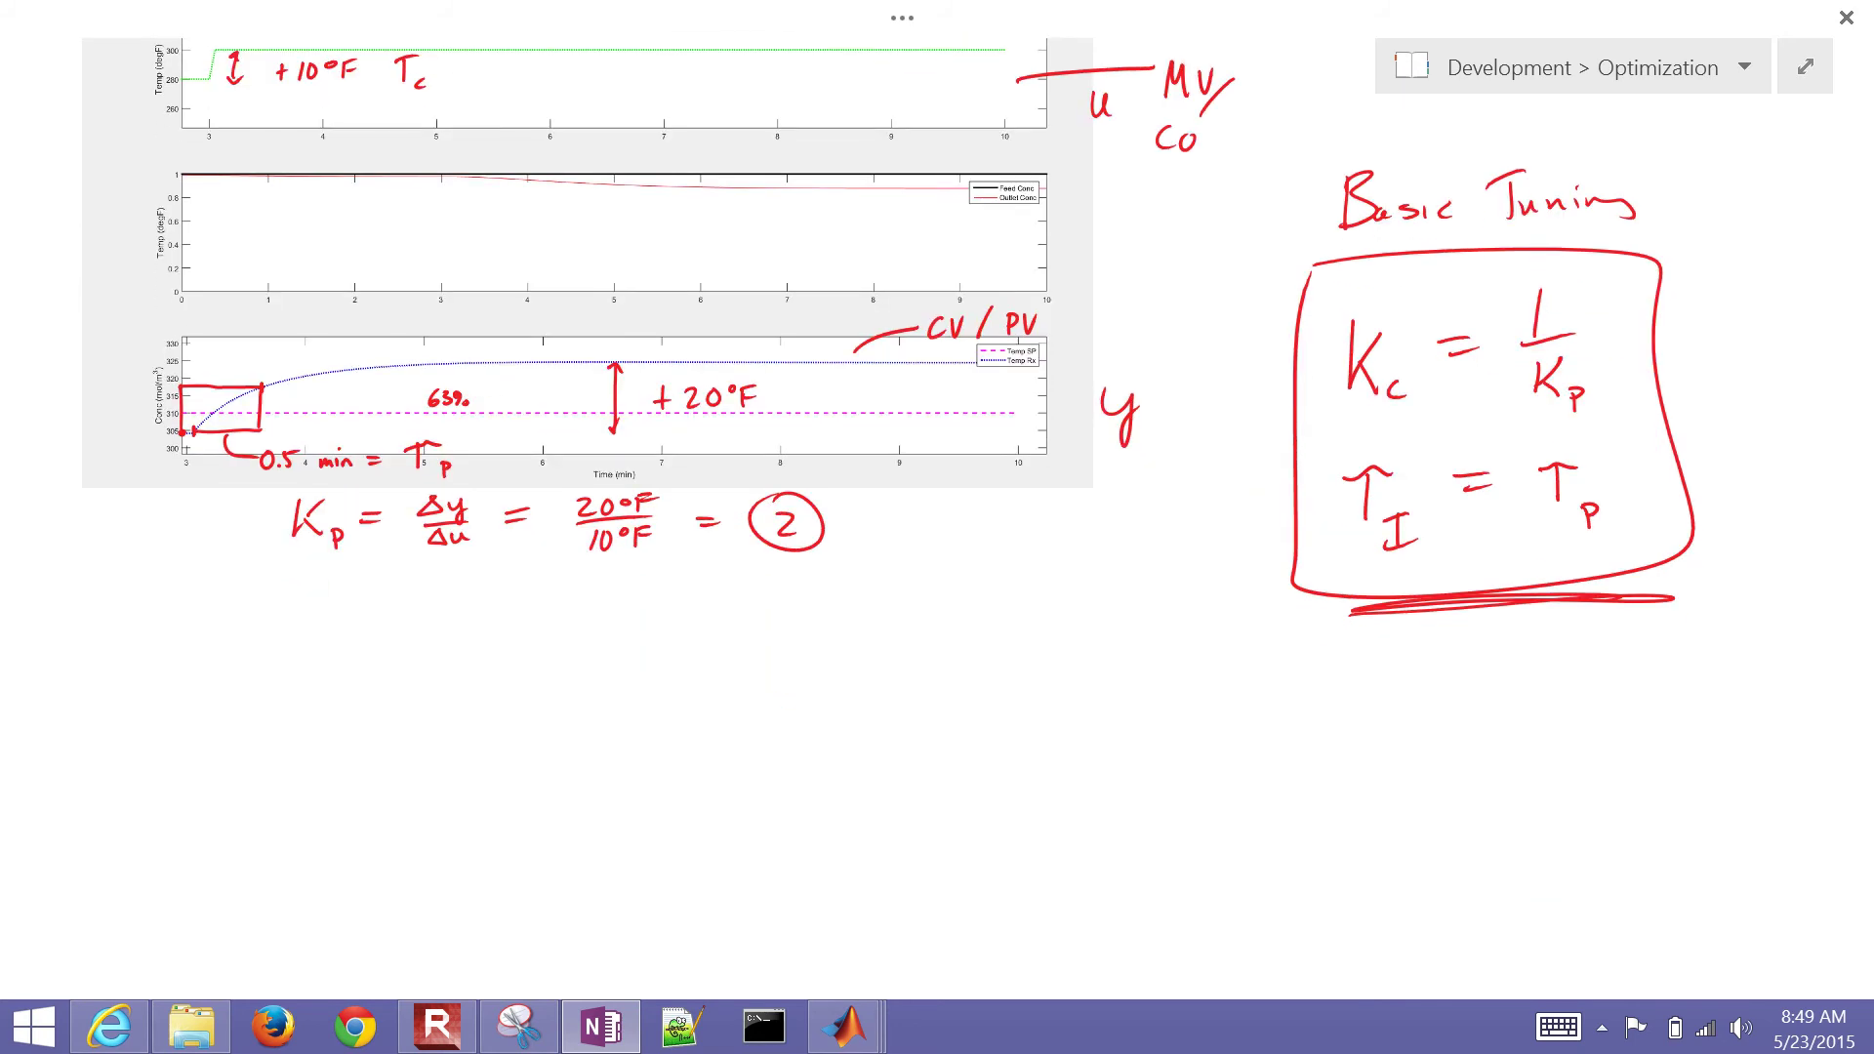
# Write the P, I, D row labels and P = Kc.
pyautogui.moveTo(1328, 692)
pyautogui.mouseDown()
pyautogui.moveTo(1328, 747)
pyautogui.moveTo(1327, 717)
pyautogui.mouseUp()
pyautogui.moveTo(1339, 796)
pyautogui.mouseDown()
pyautogui.moveTo(1339, 835)
pyautogui.moveTo(1369, 787)
pyautogui.mouseUp()
pyautogui.moveTo(1328, 835)
pyautogui.mouseDown()
pyautogui.moveTo(1368, 830)
pyautogui.moveTo(1332, 924)
pyautogui.mouseUp()
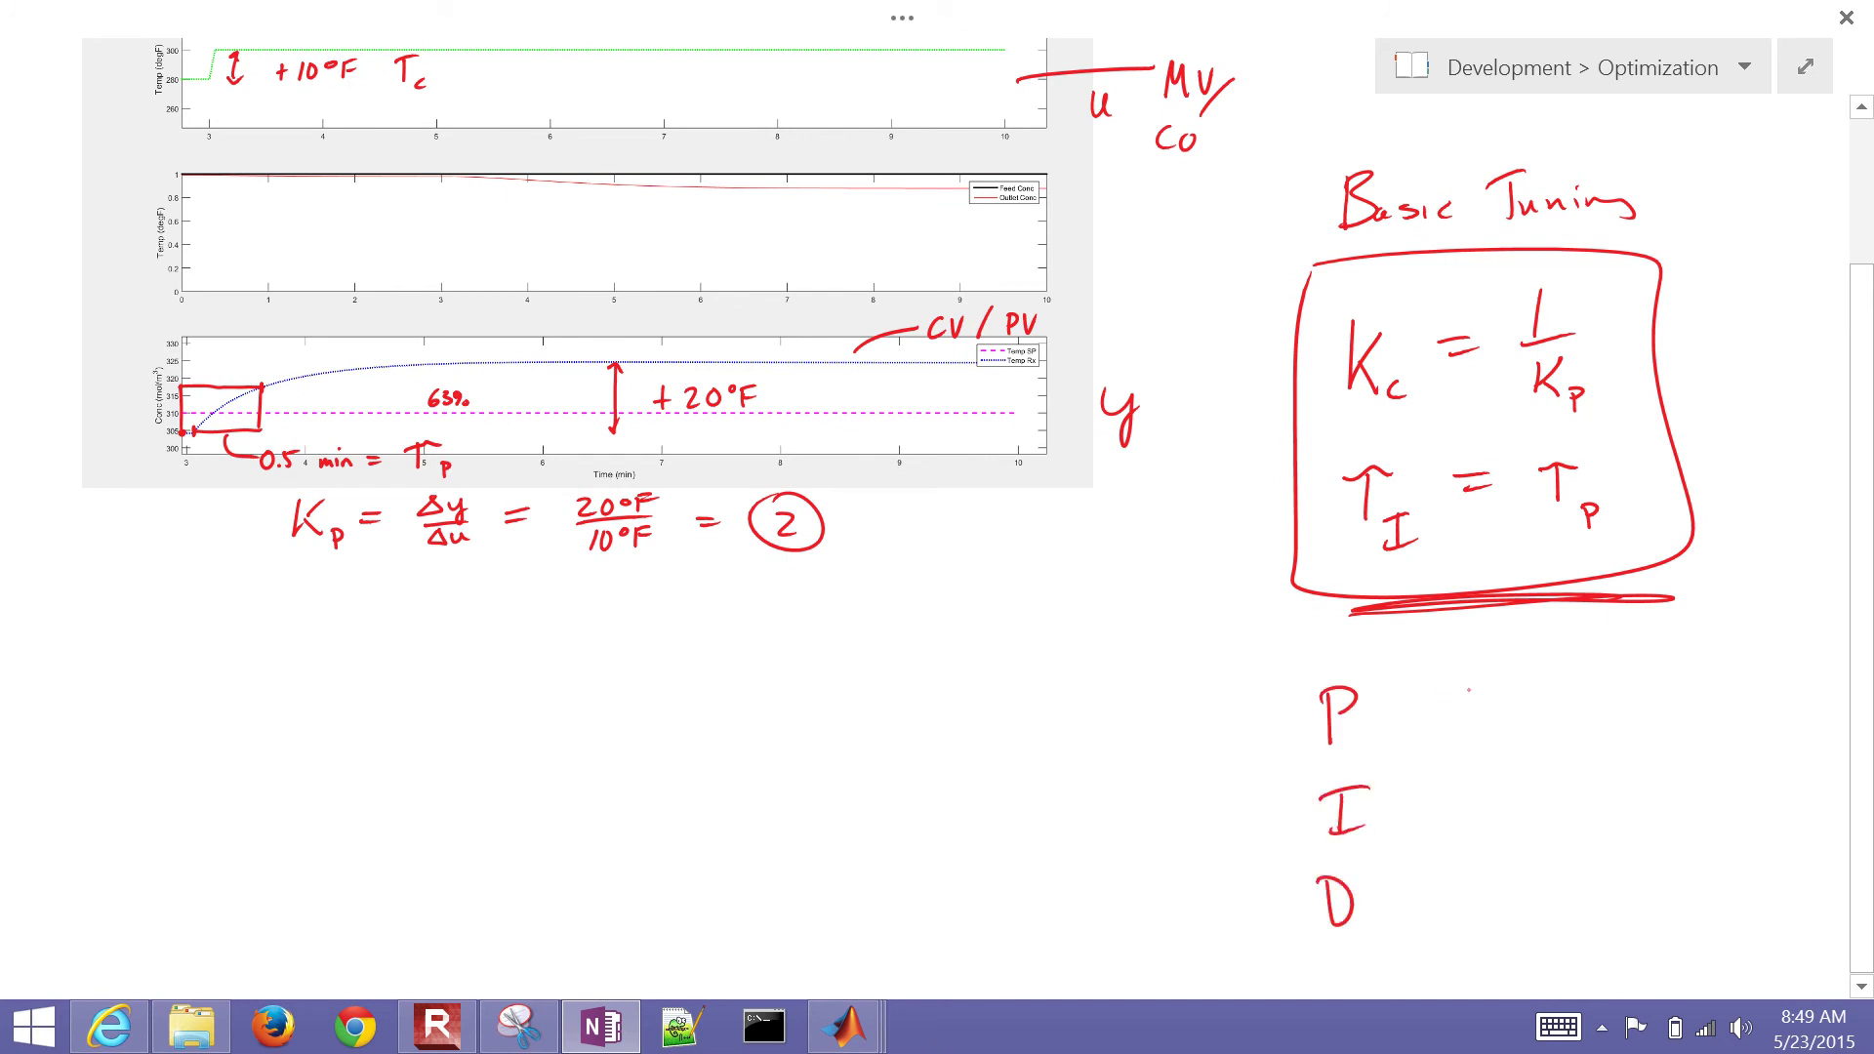
pyautogui.moveTo(1452, 702); pyautogui.dragTo(1485, 701)
pyautogui.moveTo(1463, 713); pyautogui.dragTo(1559, 721)
pyautogui.moveTo(1582, 686)
pyautogui.mouseDown()
pyautogui.moveTo(1565, 705)
pyautogui.moveTo(1585, 722)
pyautogui.mouseUp()
pyautogui.moveTo(1604, 714); pyautogui.dragTo(1601, 732)
# Write I = Kc/τI in the I row.
pyautogui.moveTo(1460, 788); pyautogui.dragTo(1493, 786)
pyautogui.moveTo(1461, 802); pyautogui.dragTo(1568, 781)
pyautogui.moveTo(1569, 781); pyautogui.dragTo(1587, 794)
pyautogui.moveTo(1600, 787)
pyautogui.mouseDown()
pyautogui.moveTo(1606, 823)
pyautogui.moveTo(1639, 826)
pyautogui.mouseUp()
pyautogui.moveTo(1627, 810)
pyautogui.mouseDown()
pyautogui.moveTo(1656, 798)
pyautogui.moveTo(1669, 837)
pyautogui.moveTo(1678, 816)
pyautogui.mouseUp()
pyautogui.moveTo(1661, 838); pyautogui.dragTo(1686, 835)
# Write D = Kc·τD = 0 and box the P and I rows.
pyautogui.moveTo(1454, 883); pyautogui.dragTo(1490, 880)
pyautogui.moveTo(1465, 898)
pyautogui.mouseDown()
pyautogui.moveTo(1567, 918)
pyautogui.moveTo(1570, 900)
pyautogui.mouseUp()
pyautogui.moveTo(1571, 900); pyautogui.dragTo(1594, 919)
pyautogui.moveTo(1613, 914)
pyautogui.mouseDown()
pyautogui.moveTo(1607, 929)
pyautogui.moveTo(1650, 920)
pyautogui.mouseUp()
pyautogui.moveTo(1633, 896)
pyautogui.mouseDown()
pyautogui.moveTo(1664, 893)
pyautogui.moveTo(1679, 935)
pyautogui.mouseUp()
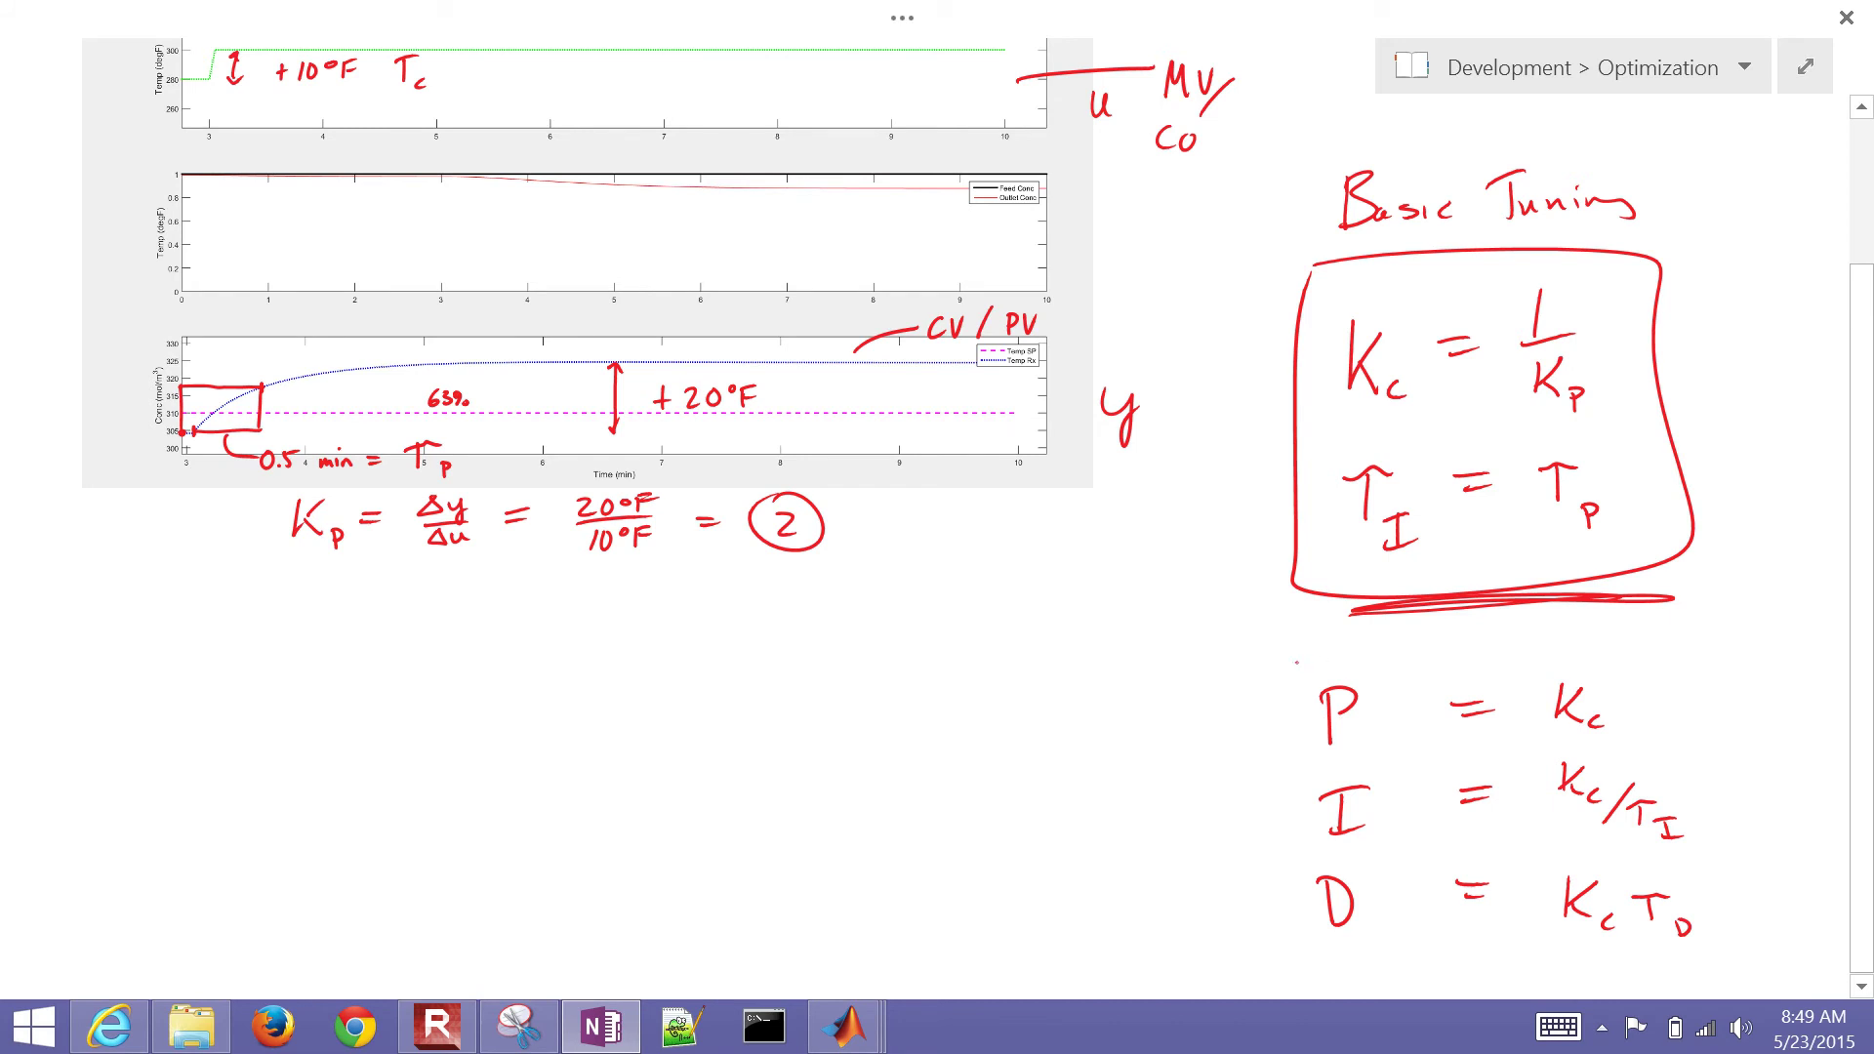
pyautogui.moveTo(1294, 662)
pyautogui.mouseDown()
pyautogui.moveTo(1748, 750)
pyautogui.moveTo(1362, 855)
pyautogui.moveTo(1281, 718)
pyautogui.moveTo(1296, 671)
pyautogui.mouseUp()
pyautogui.moveTo(1723, 903); pyautogui.dragTo(1751, 901)
pyautogui.moveTo(1724, 919)
pyautogui.mouseDown()
pyautogui.moveTo(1753, 917)
pyautogui.moveTo(1771, 885)
pyautogui.mouseUp()
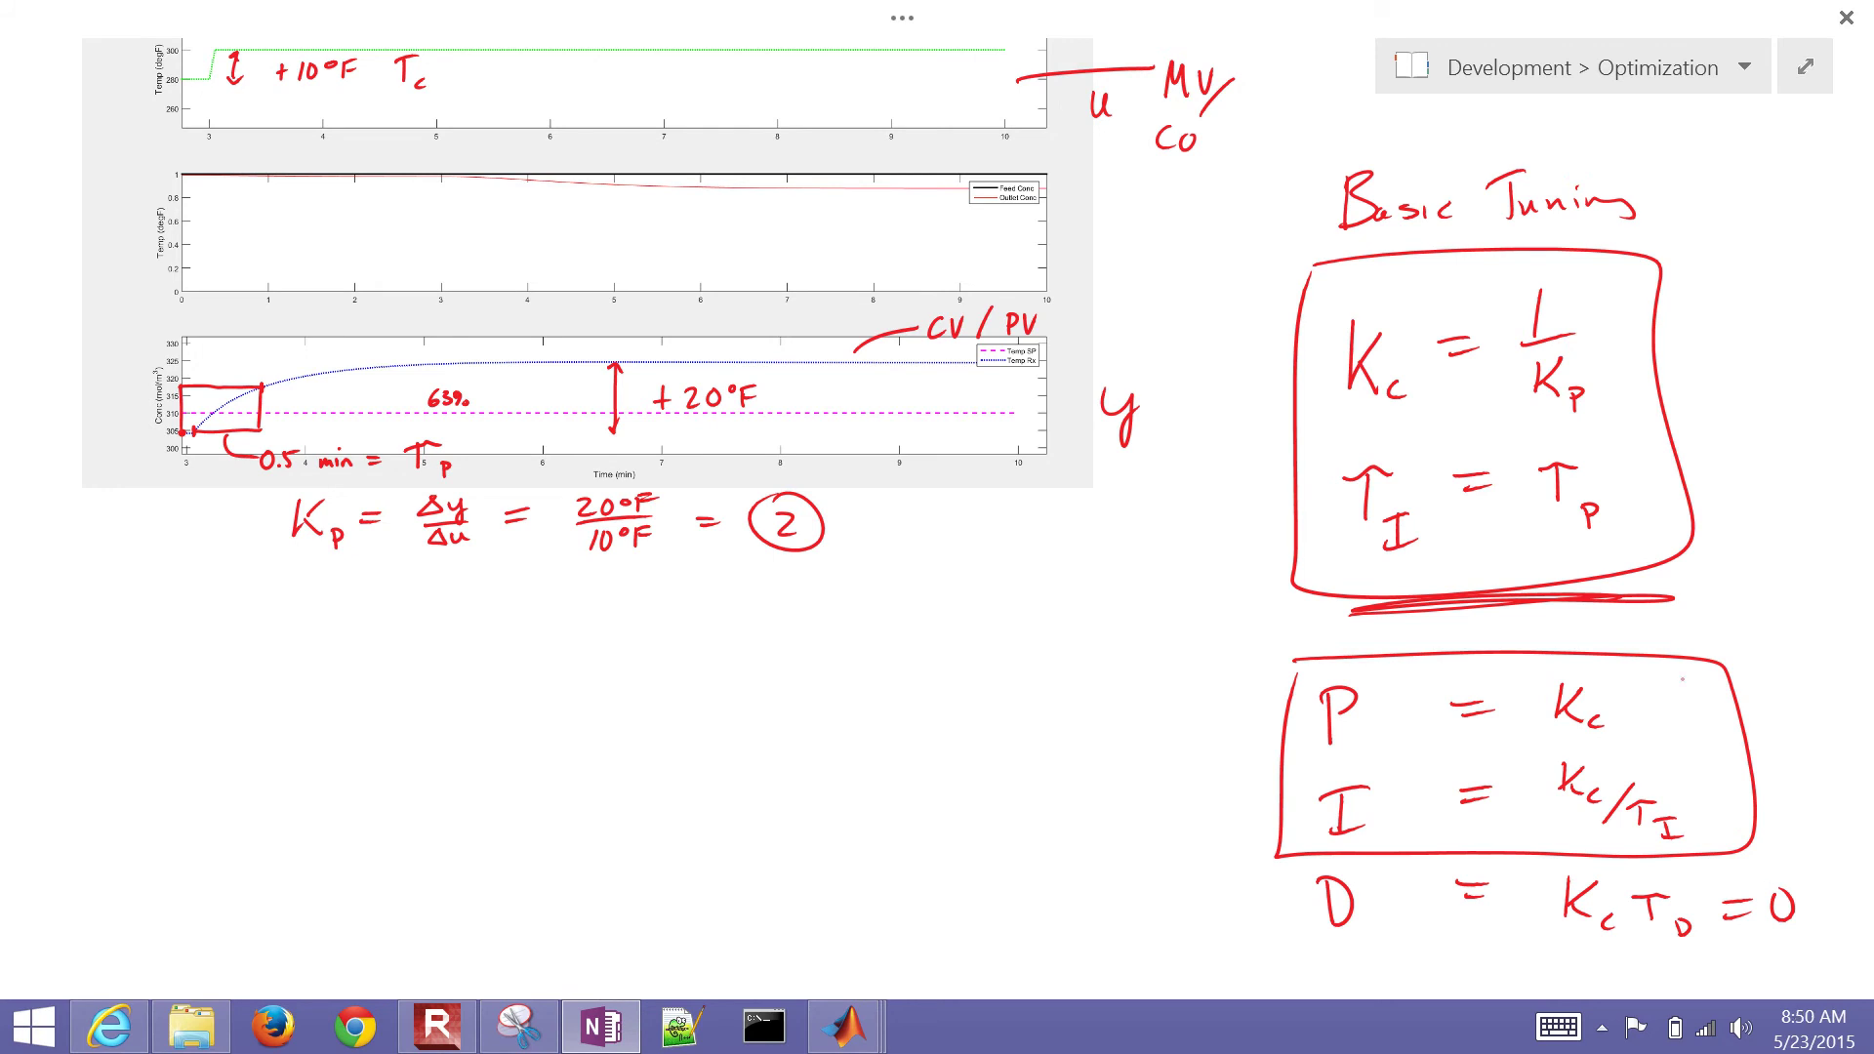
# Add P = 0.5 and I = 1.0 and circle both values.
pyautogui.moveTo(1676, 702); pyautogui.dragTo(1710, 700)
pyautogui.moveTo(1675, 713)
pyautogui.mouseDown()
pyautogui.moveTo(1763, 695)
pyautogui.moveTo(1785, 719)
pyautogui.moveTo(1808, 691)
pyautogui.mouseUp()
pyautogui.click(1765, 720)
pyautogui.moveTo(1701, 783); pyautogui.dragTo(1736, 792)
pyautogui.moveTo(938, 527); pyautogui.dragTo(779, 476)
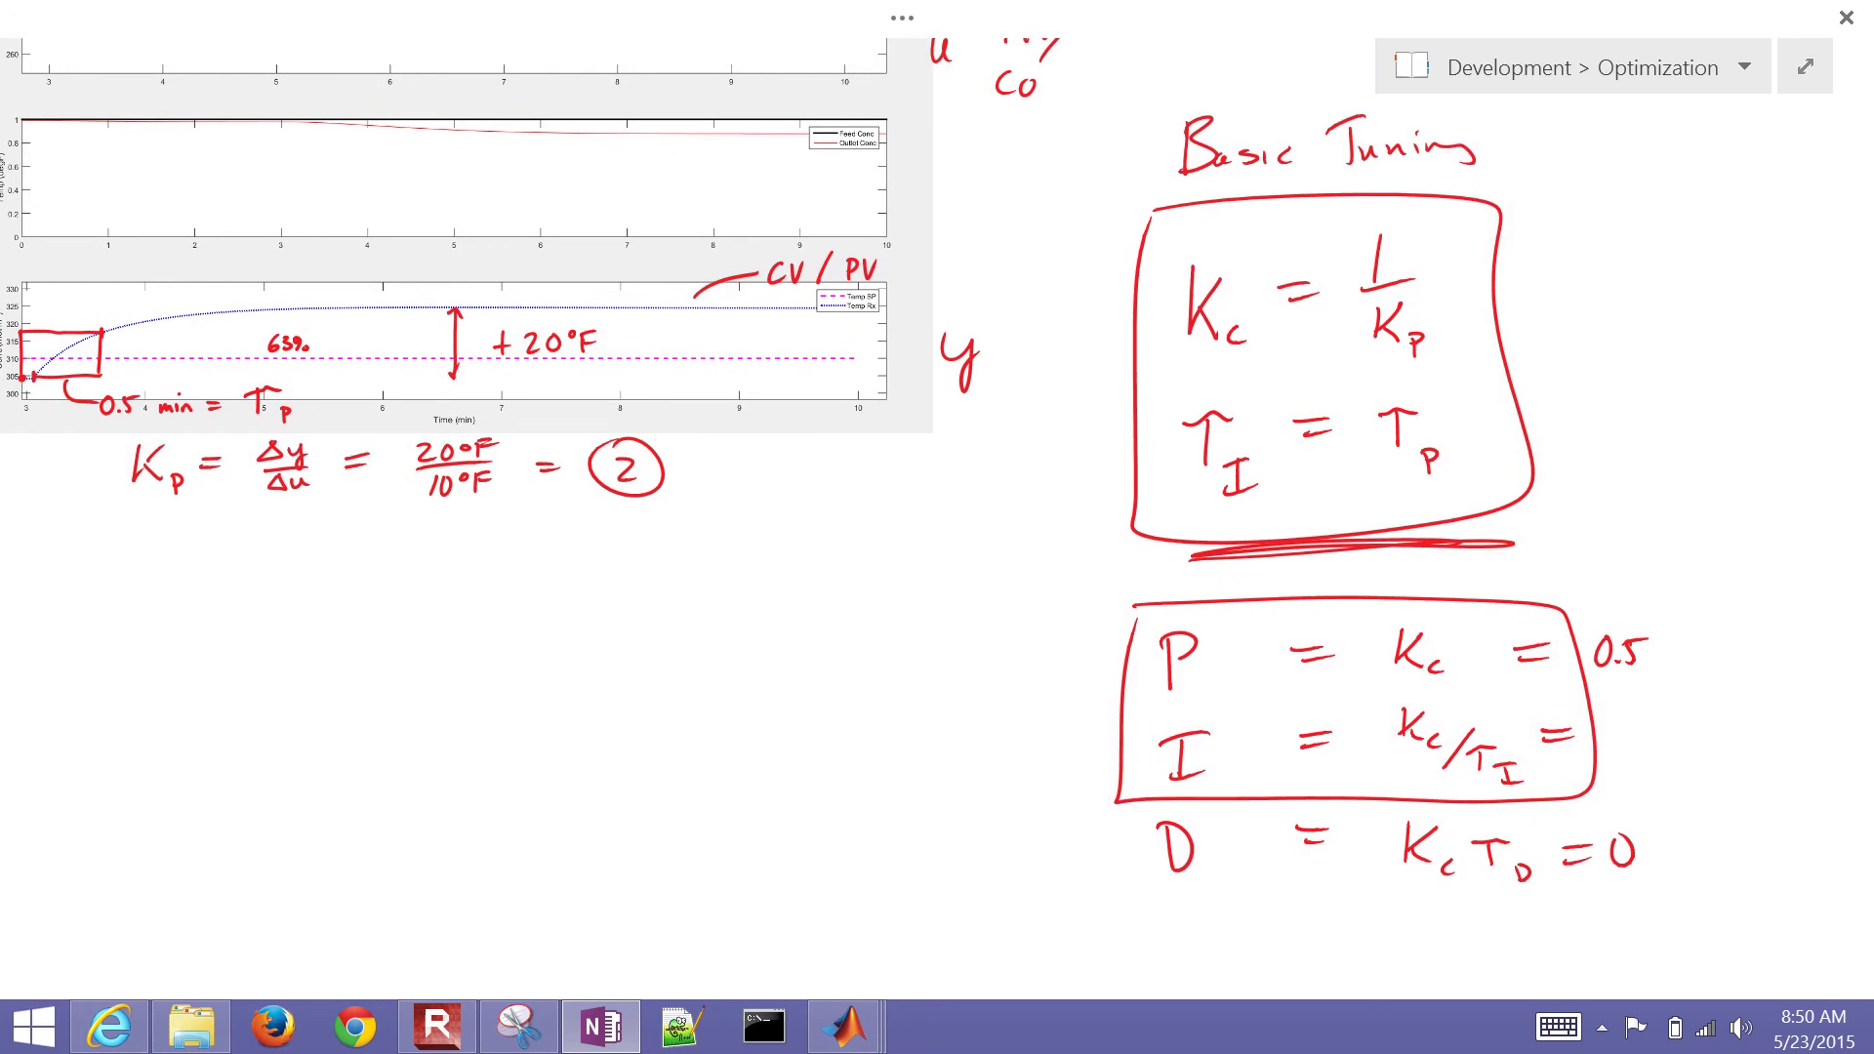
pyautogui.moveTo(1608, 710)
pyautogui.mouseDown()
pyautogui.moveTo(1611, 748)
pyautogui.moveTo(1640, 715)
pyautogui.mouseUp()
pyautogui.click(1621, 746)
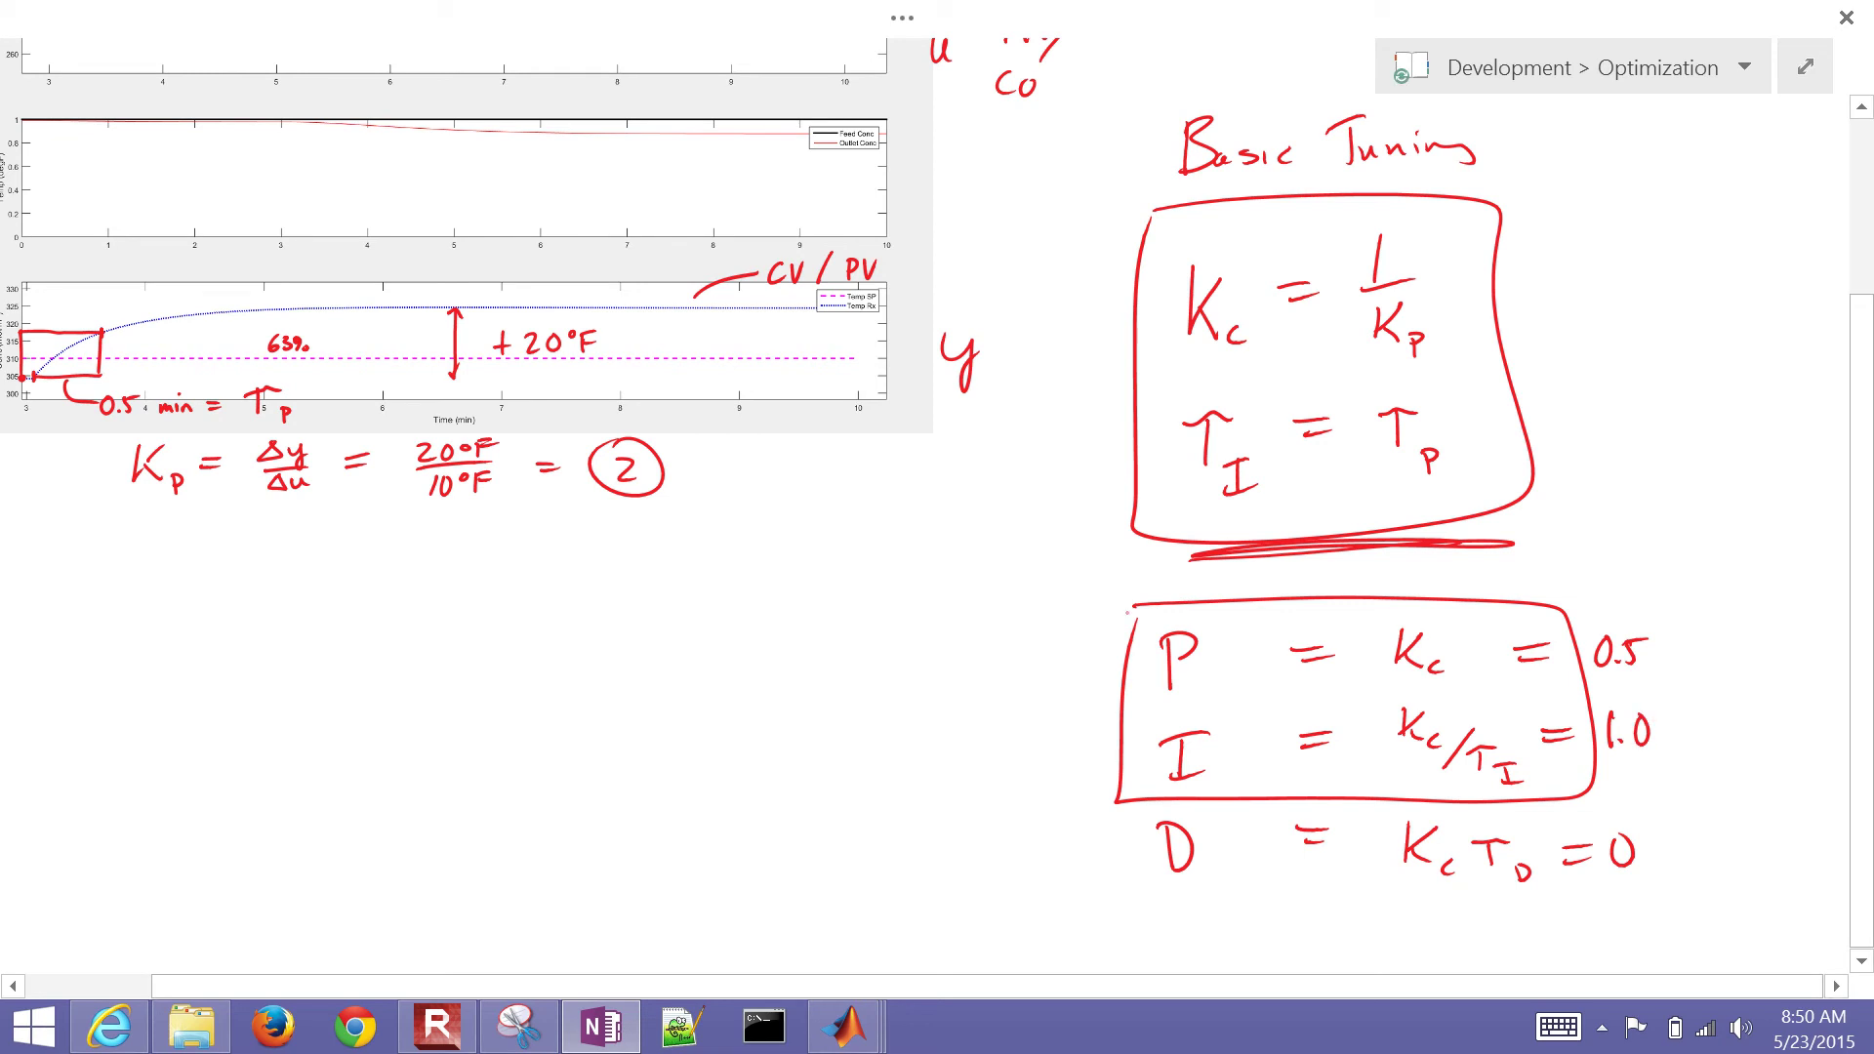
pyautogui.moveTo(1076, 596)
pyautogui.mouseDown()
pyautogui.moveTo(1611, 564)
pyautogui.moveTo(1385, 799)
pyautogui.moveTo(1139, 588)
pyautogui.mouseUp()
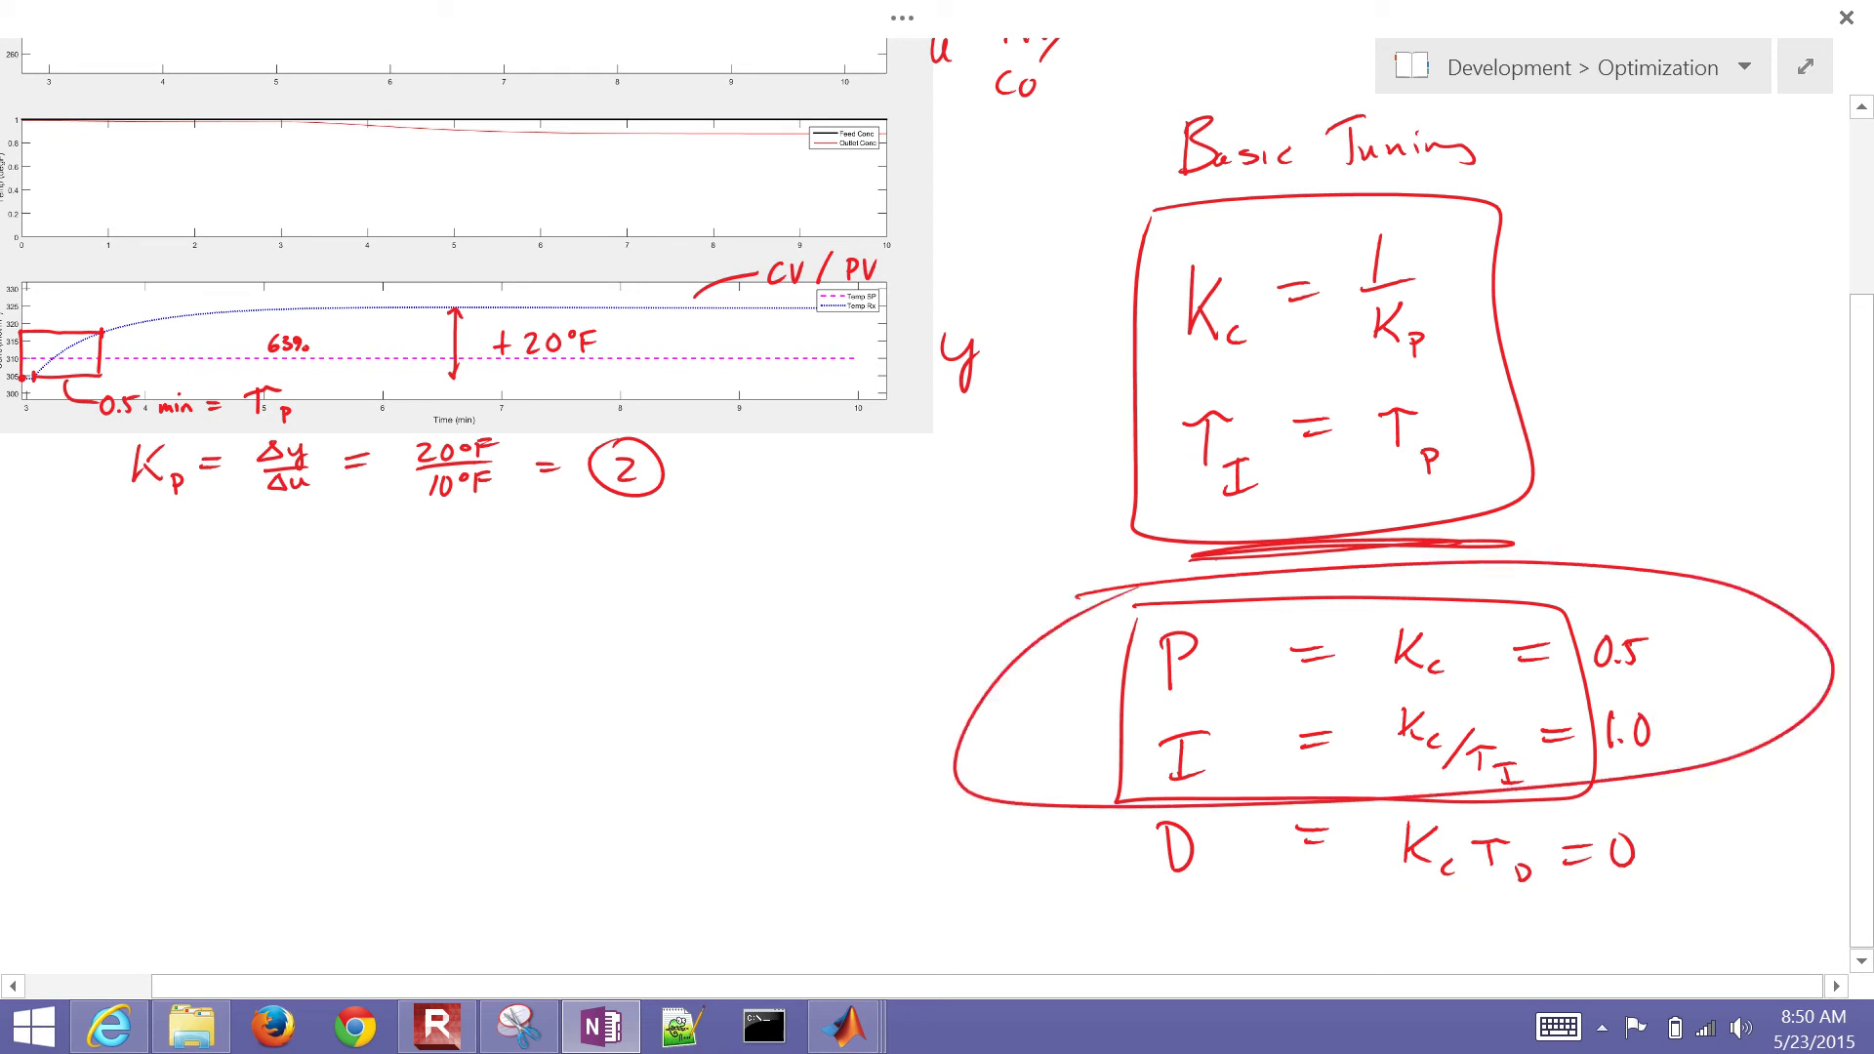
# Close the Snipping Tool without saving and return to the cstr_sim model.
pyautogui.hotkey('alt', 'Tab')
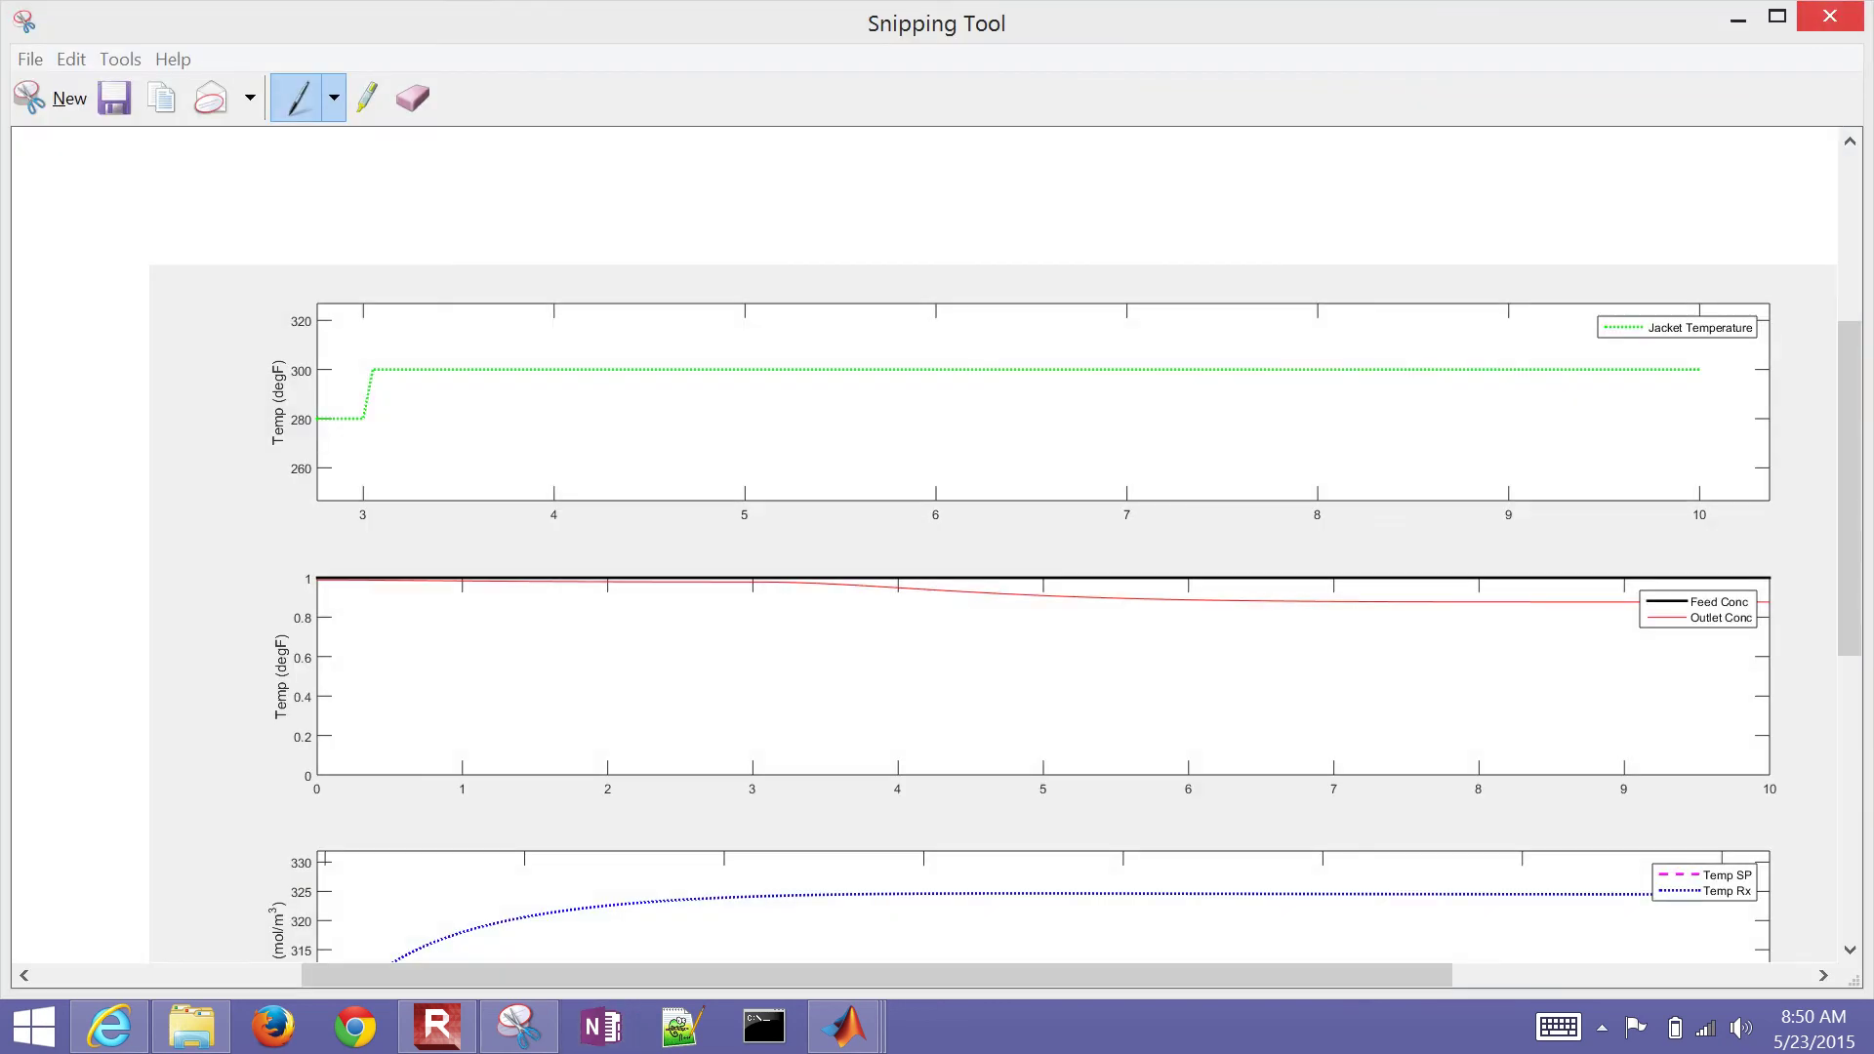
pyautogui.click(1830, 16)
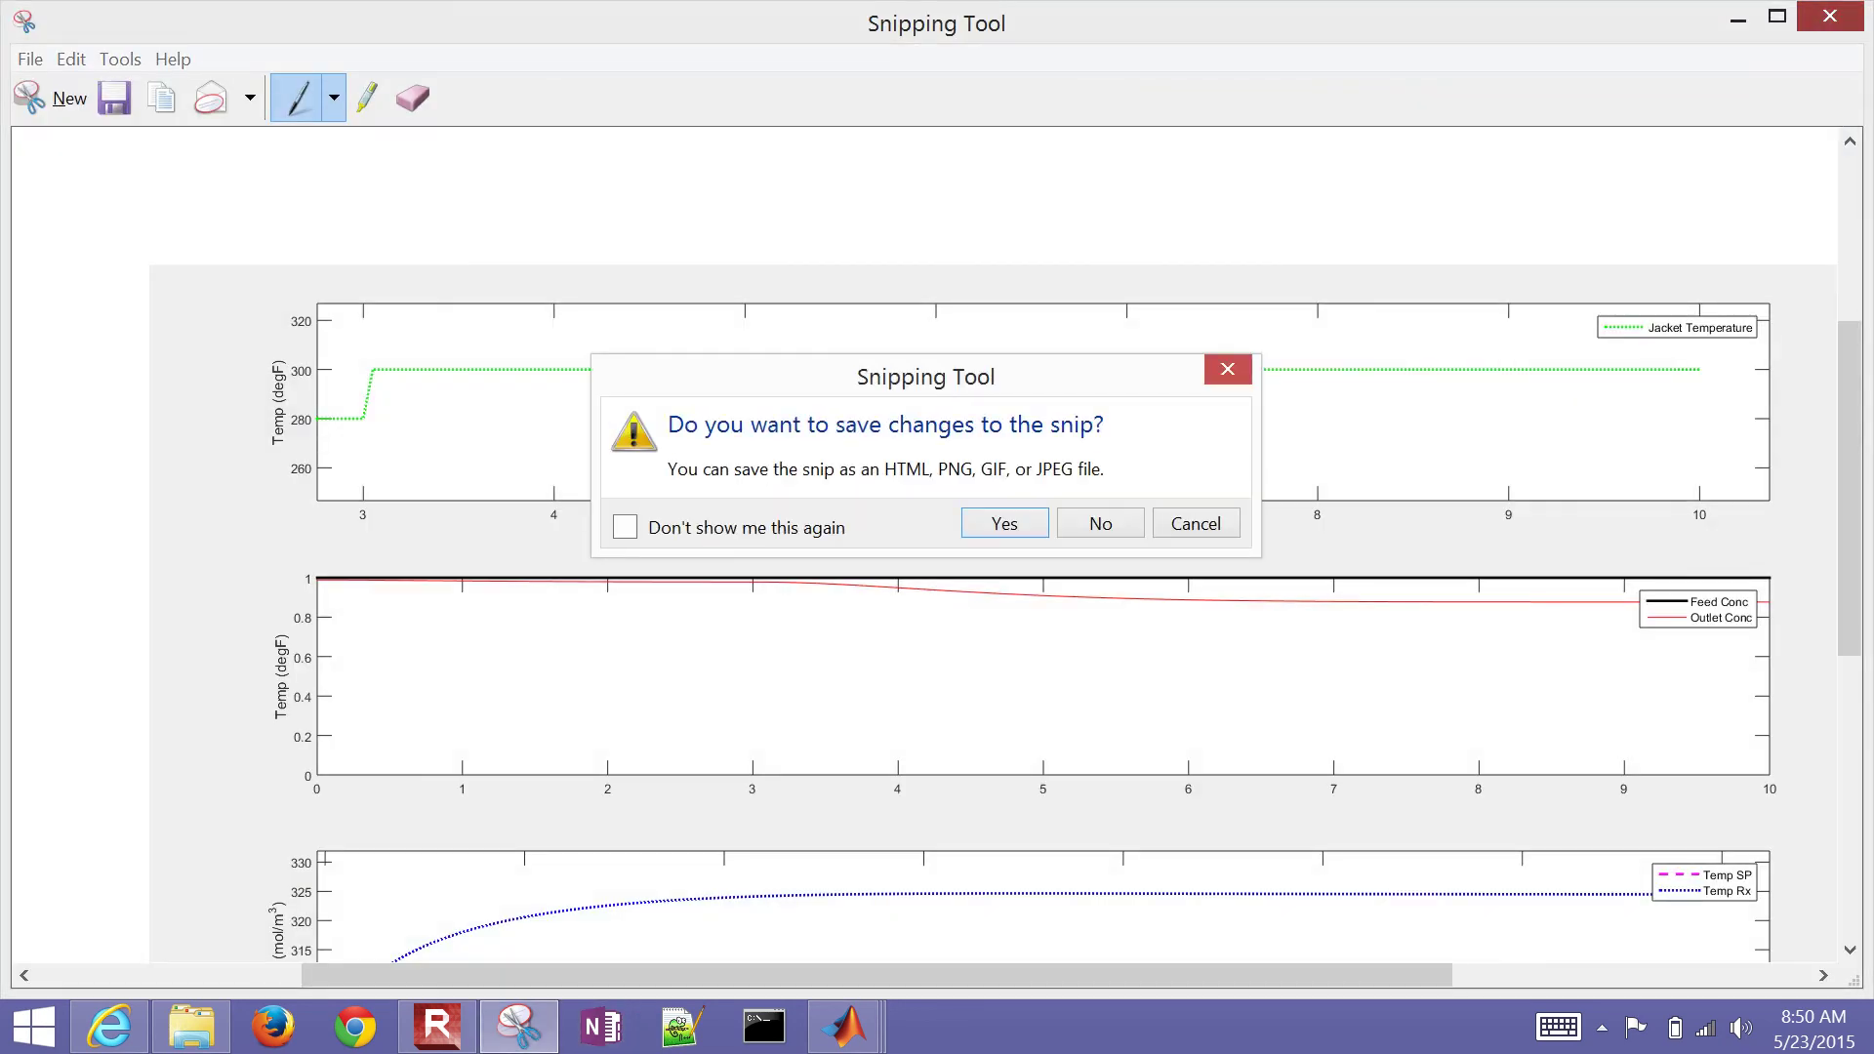
pyautogui.click(1102, 522)
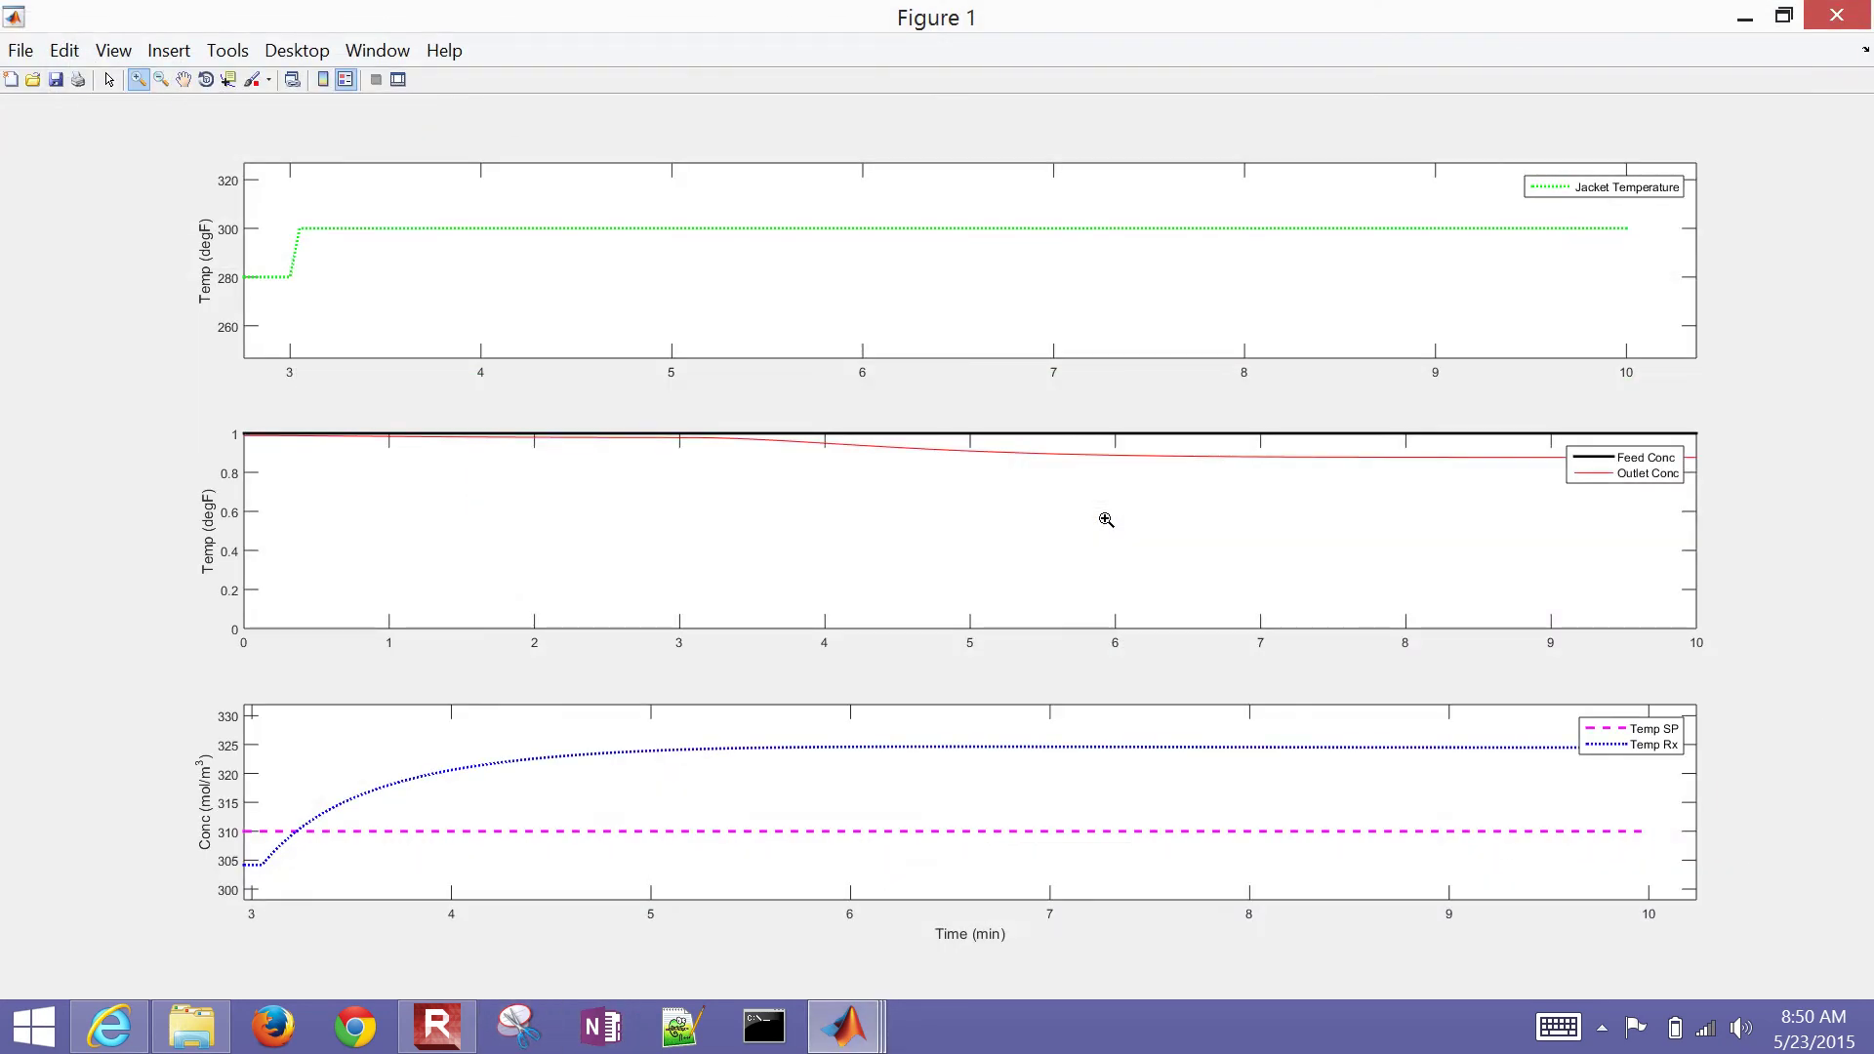
pyautogui.hotkey('alt', 'Tab')
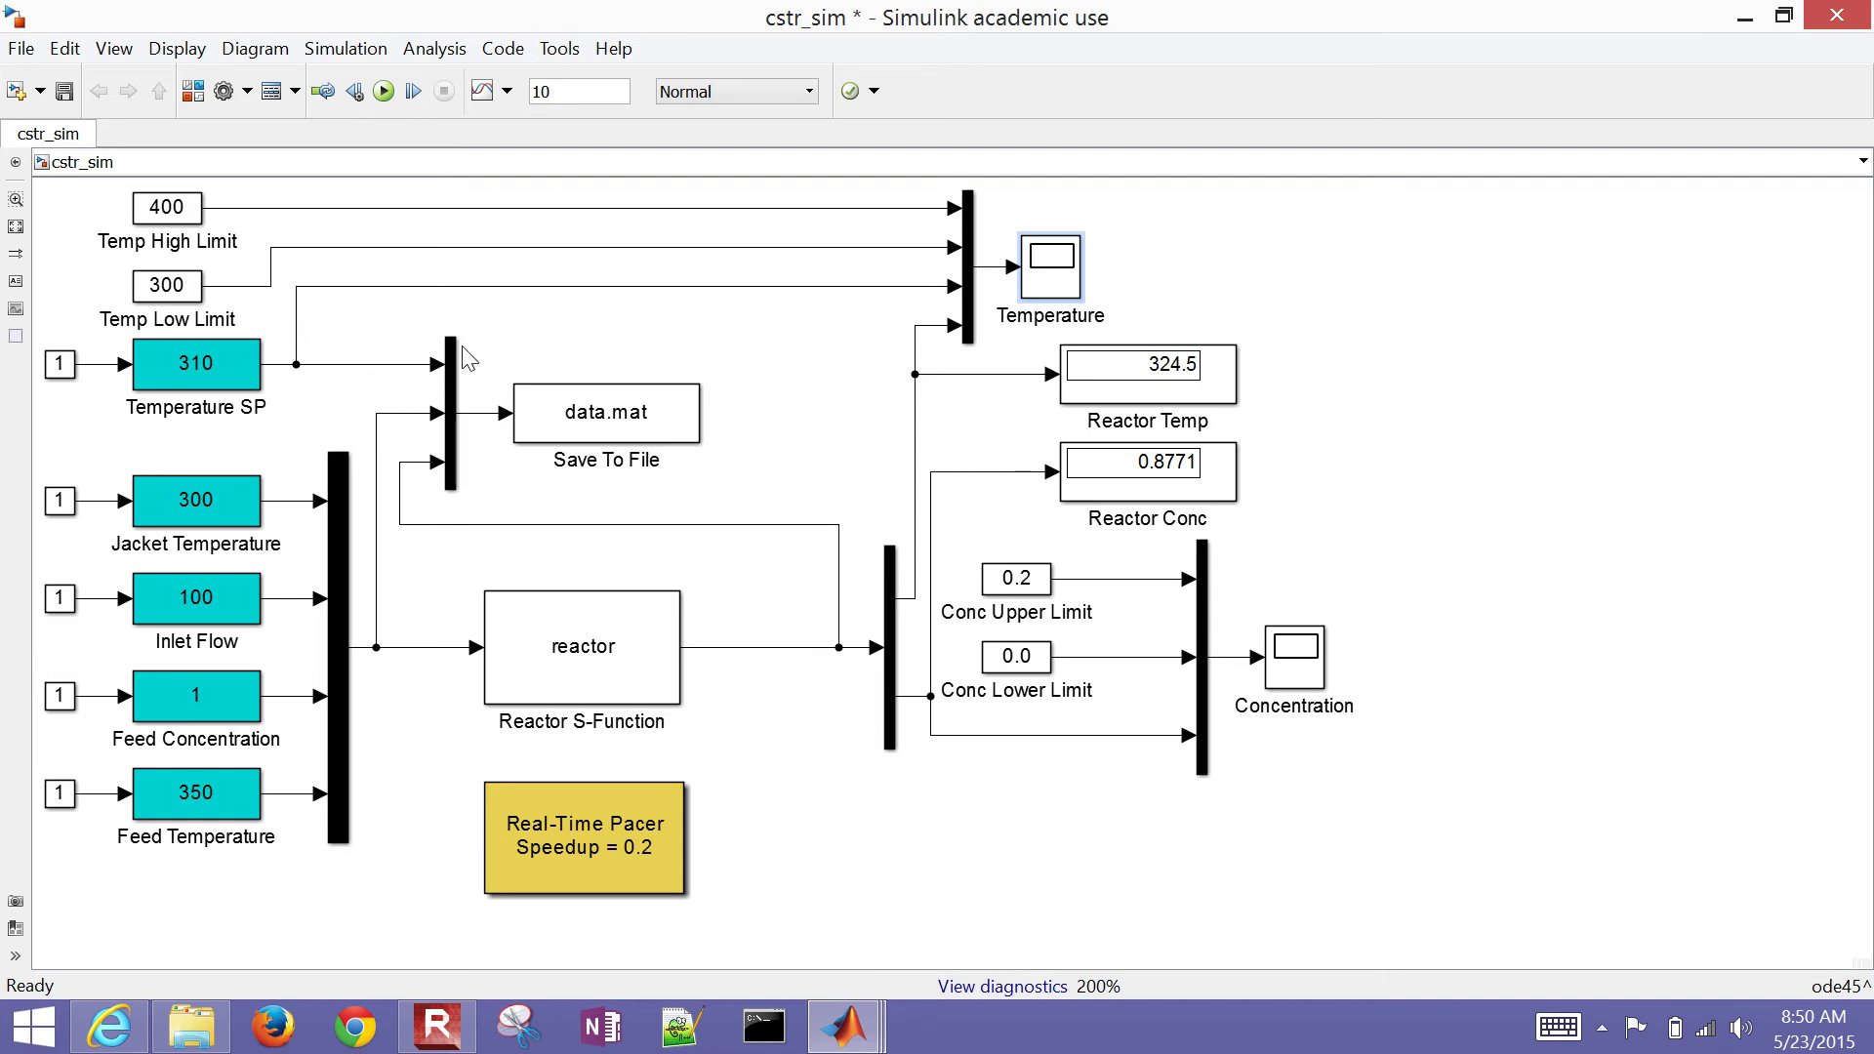
# Move Temperature SP and its constant left and delete its outgoing signal line.
pyautogui.press('space')
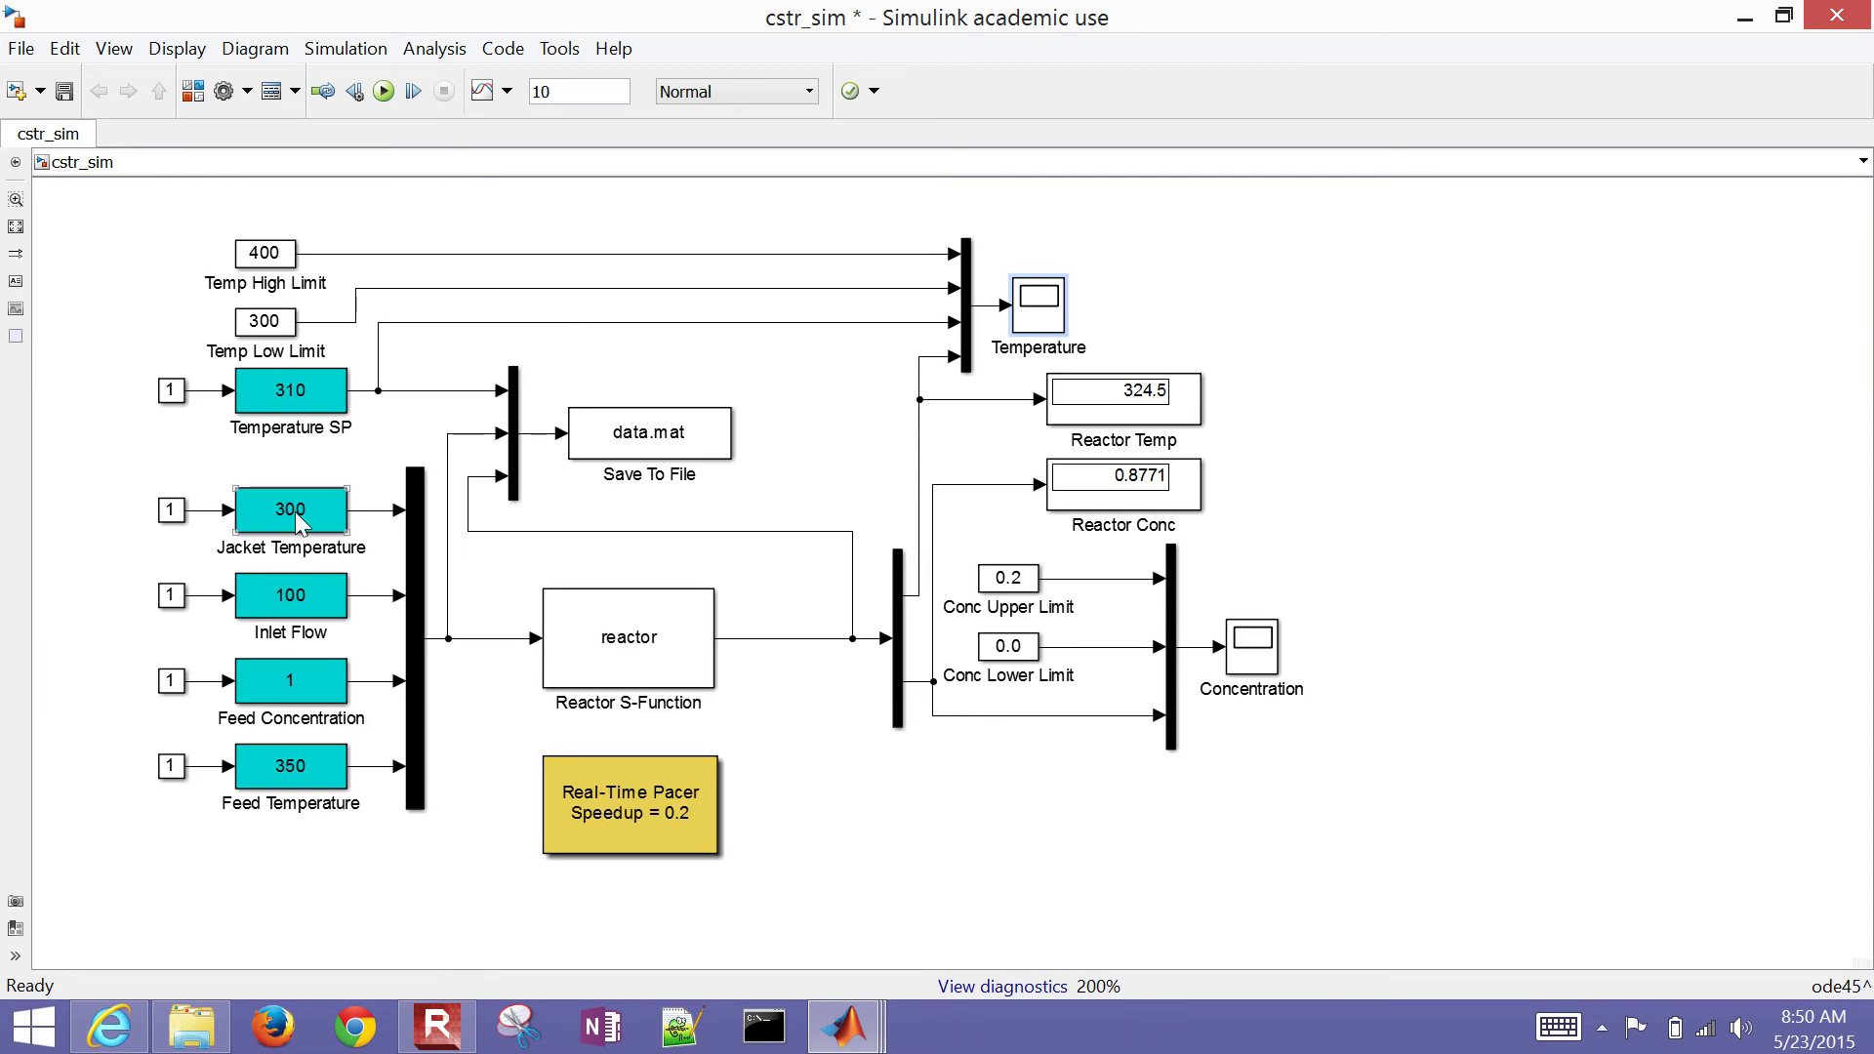
pyautogui.click(249, 517)
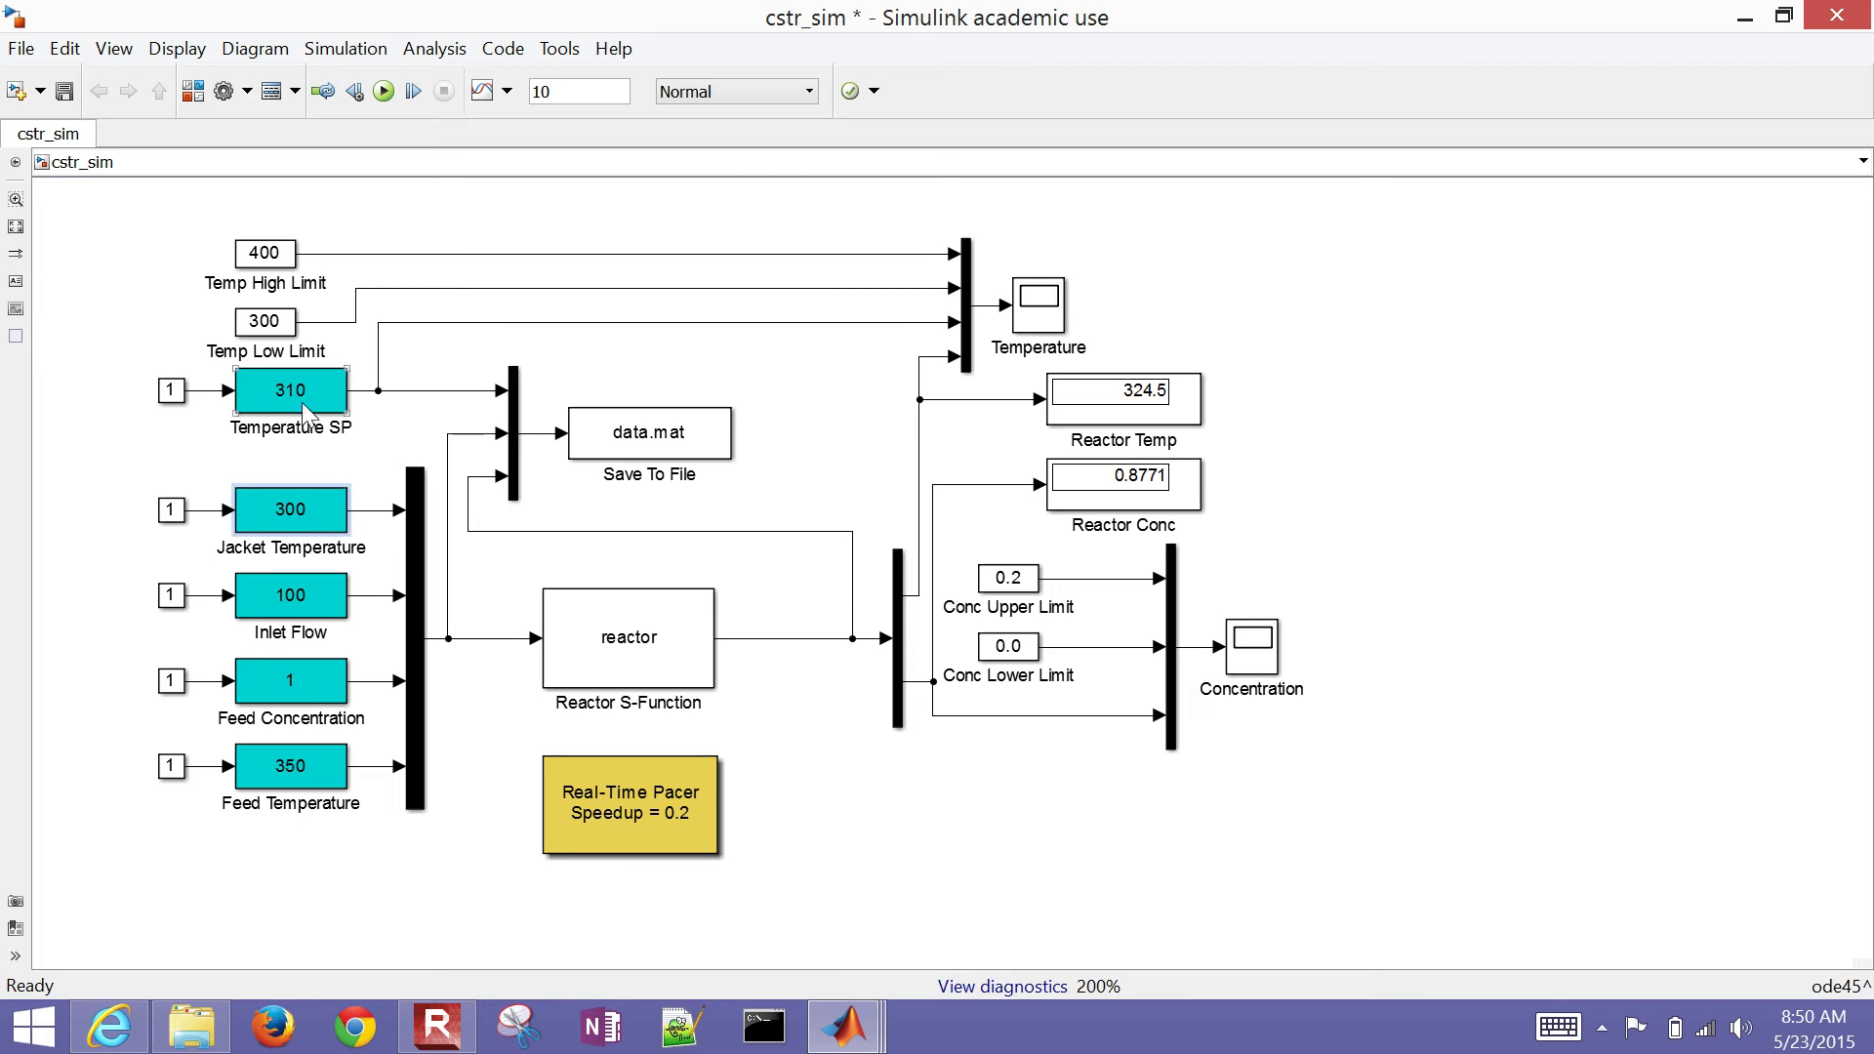
pyautogui.click(168, 393)
pyautogui.moveTo(121, 383); pyautogui.dragTo(285, 401)
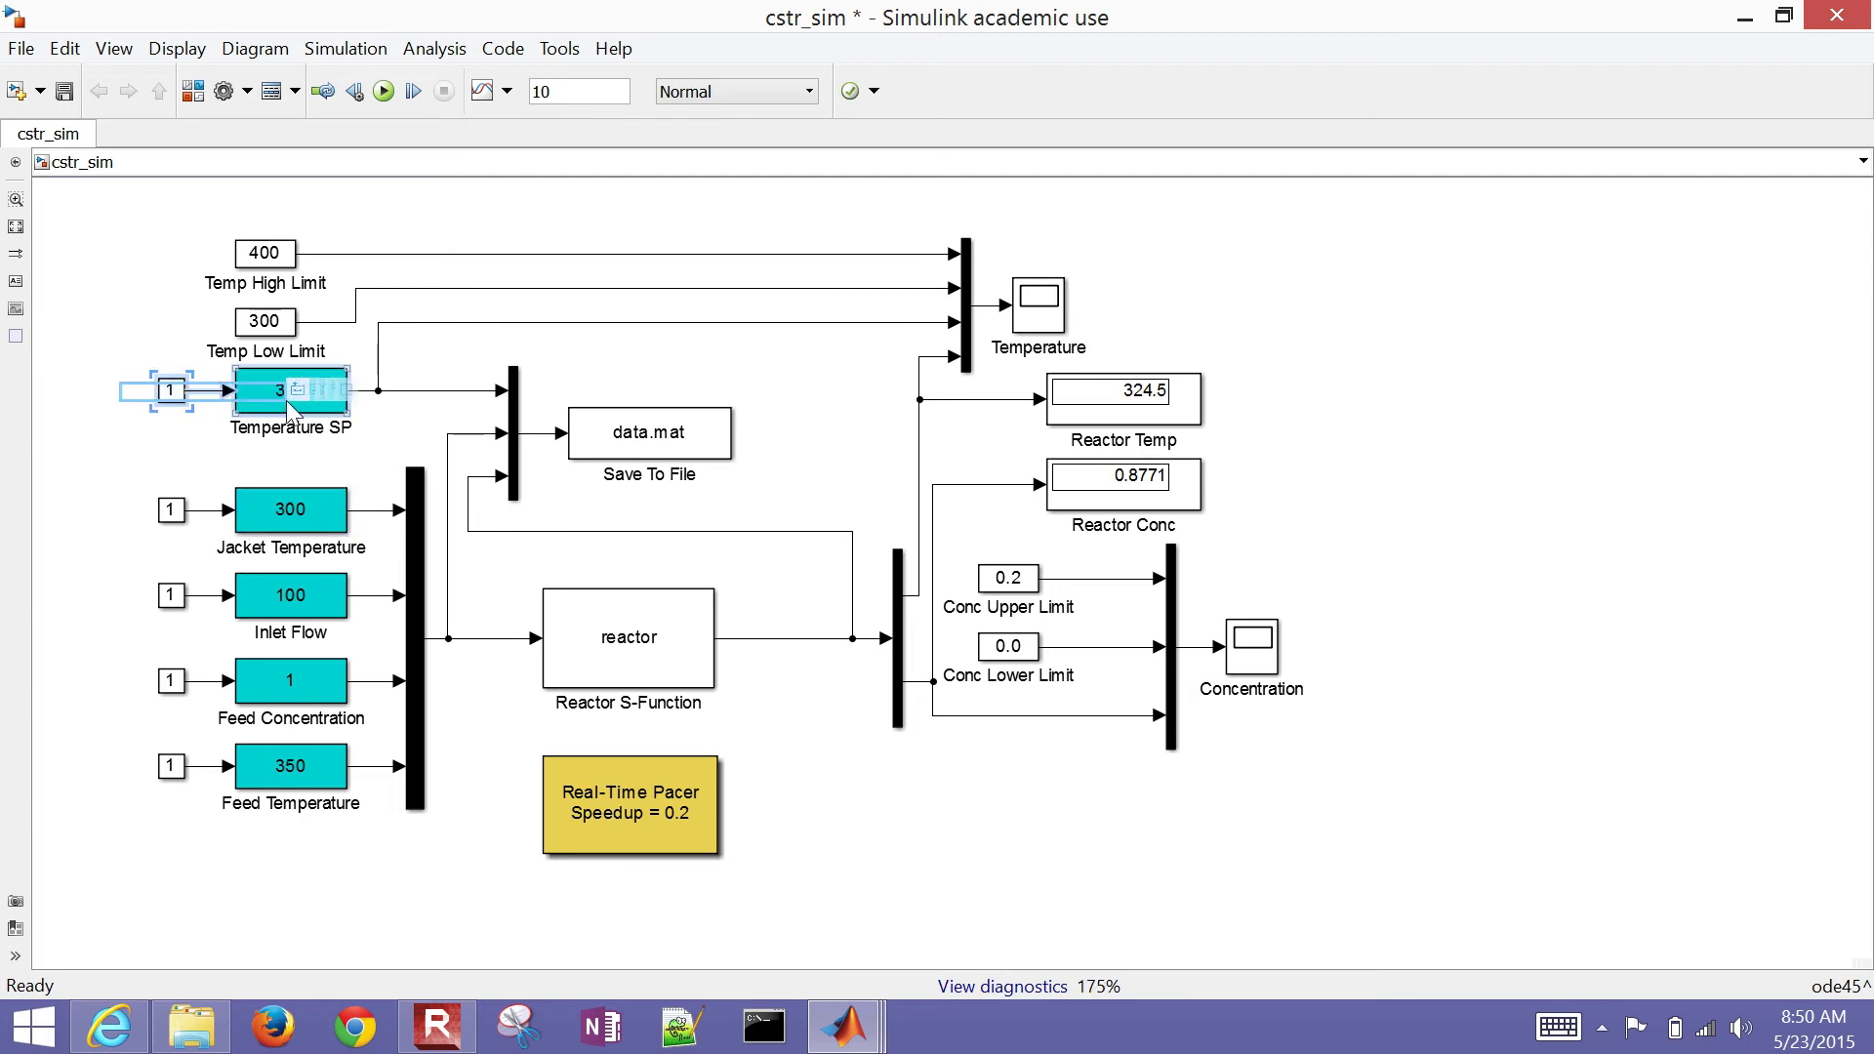
pyautogui.click(261, 461)
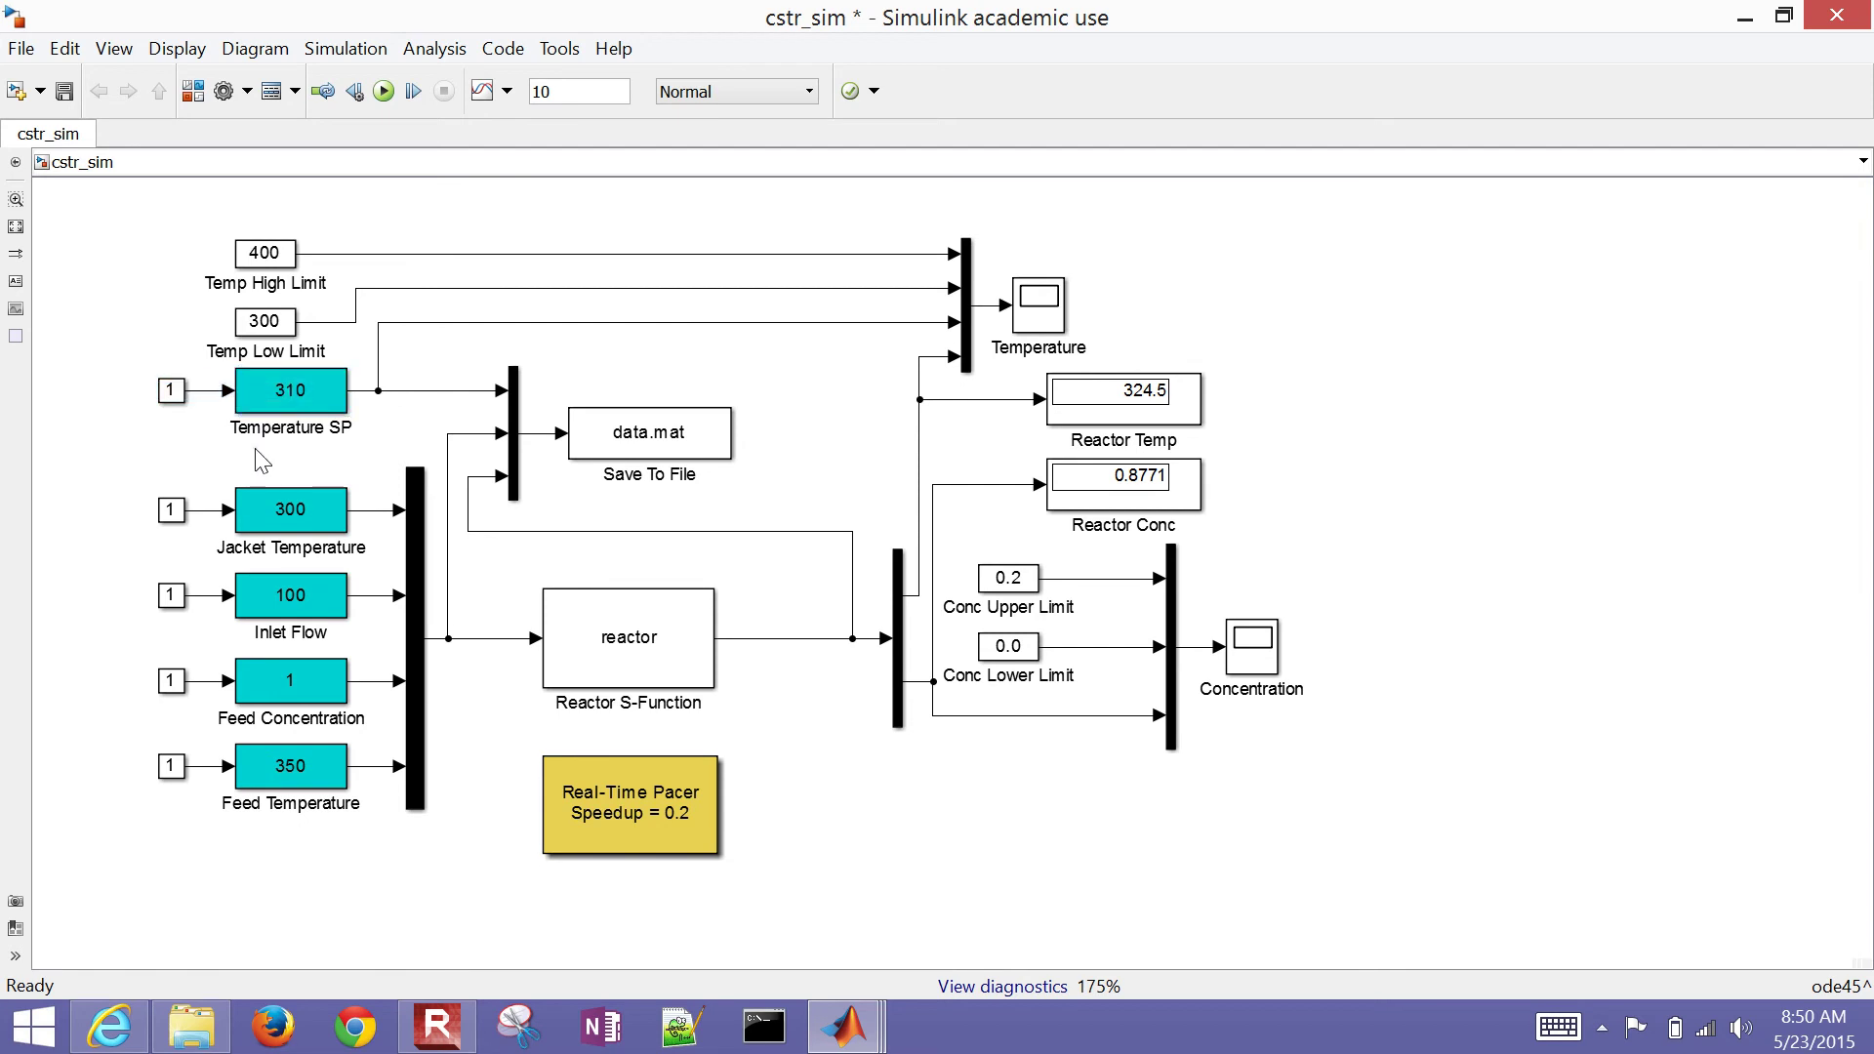
pyautogui.click(288, 419)
pyautogui.moveTo(178, 391); pyautogui.dragTo(92, 392)
pyautogui.moveTo(296, 401); pyautogui.dragTo(207, 402)
pyautogui.click(299, 394)
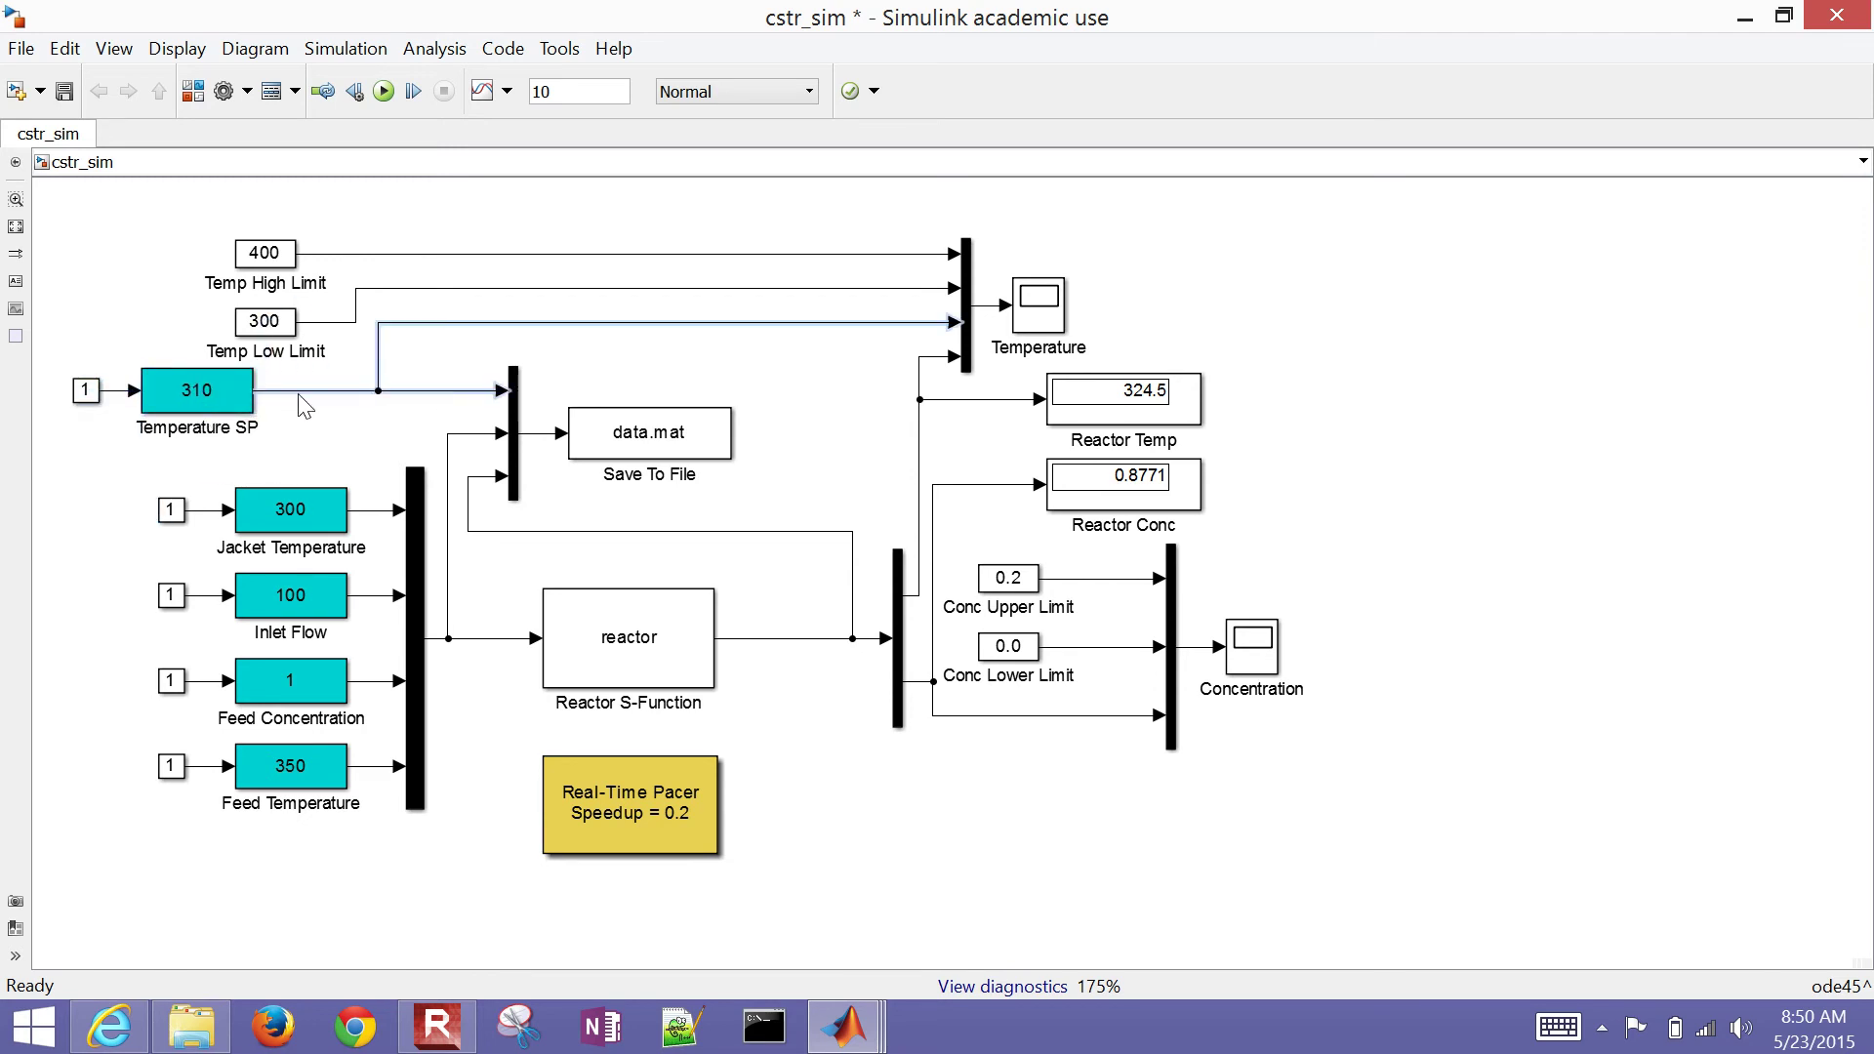
pyautogui.press('Delete')
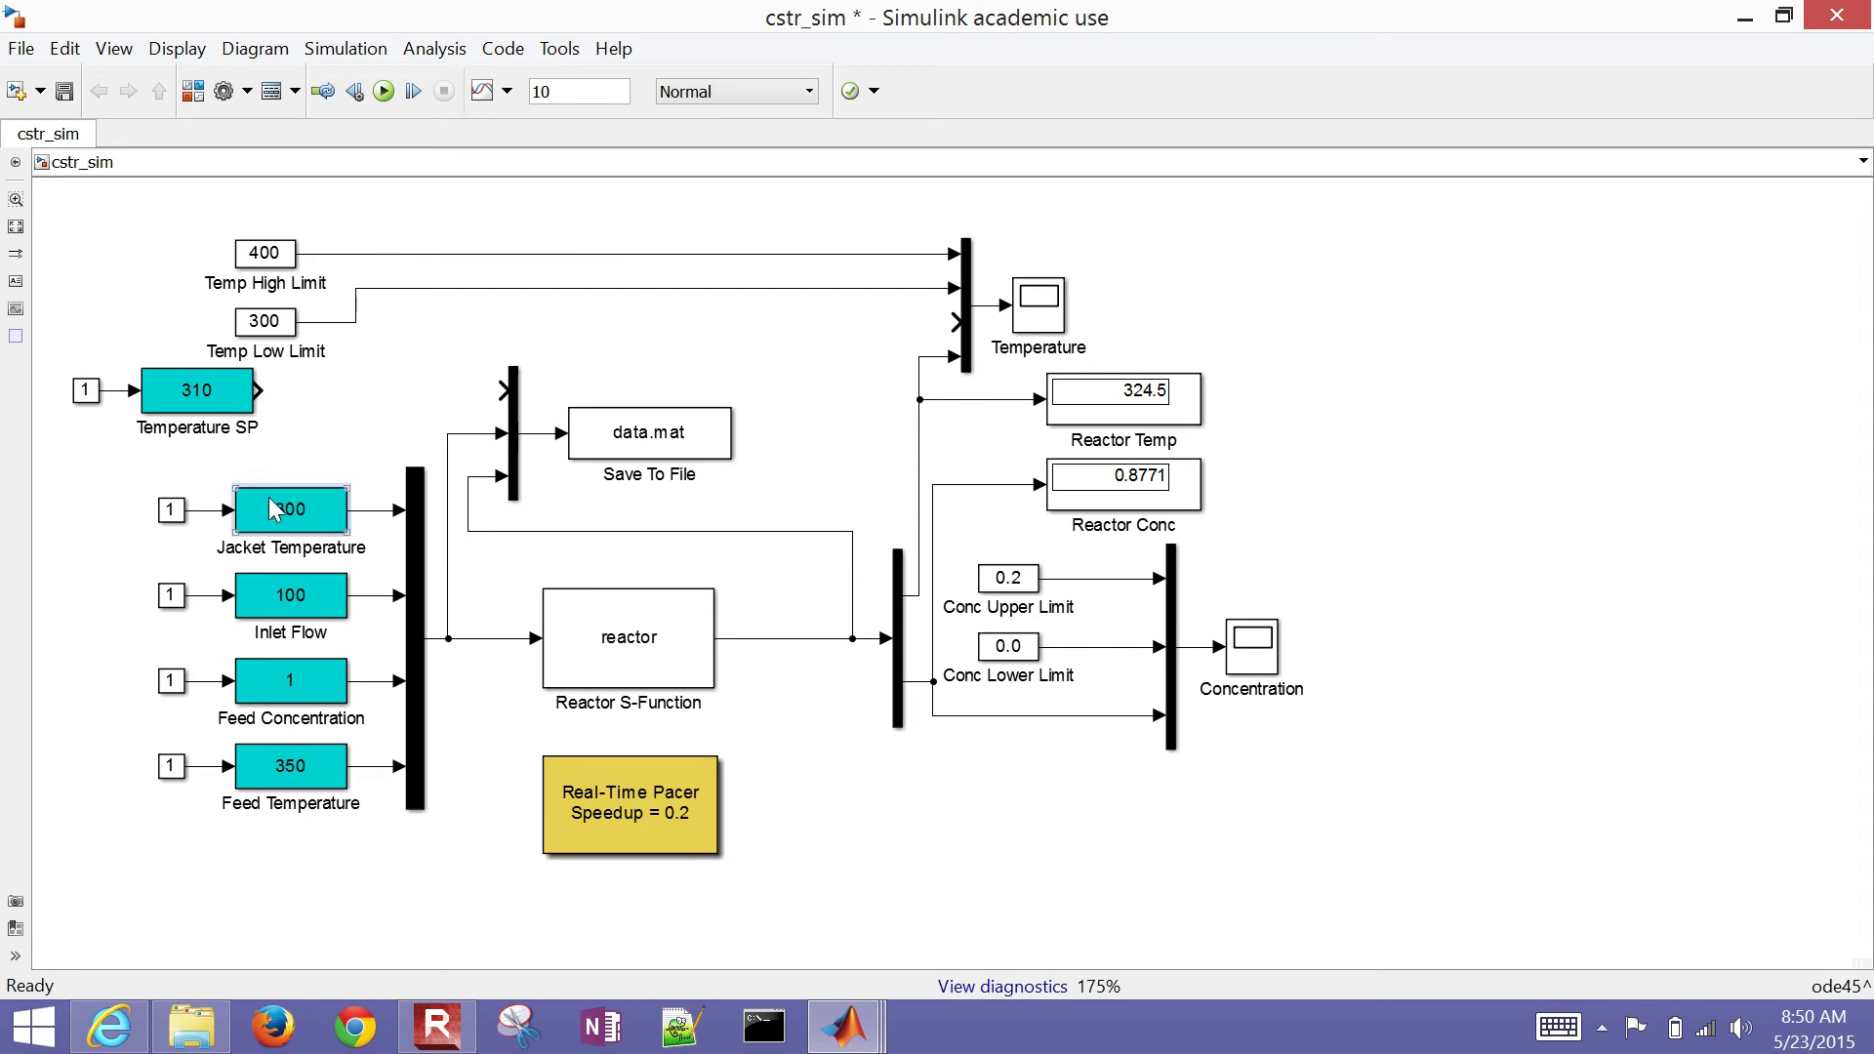
# Delete the Jacket Temperature block along with its constant 1 input.
pyautogui.click(174, 510)
pyautogui.moveTo(120, 467); pyautogui.dragTo(355, 561)
pyautogui.press('Delete')
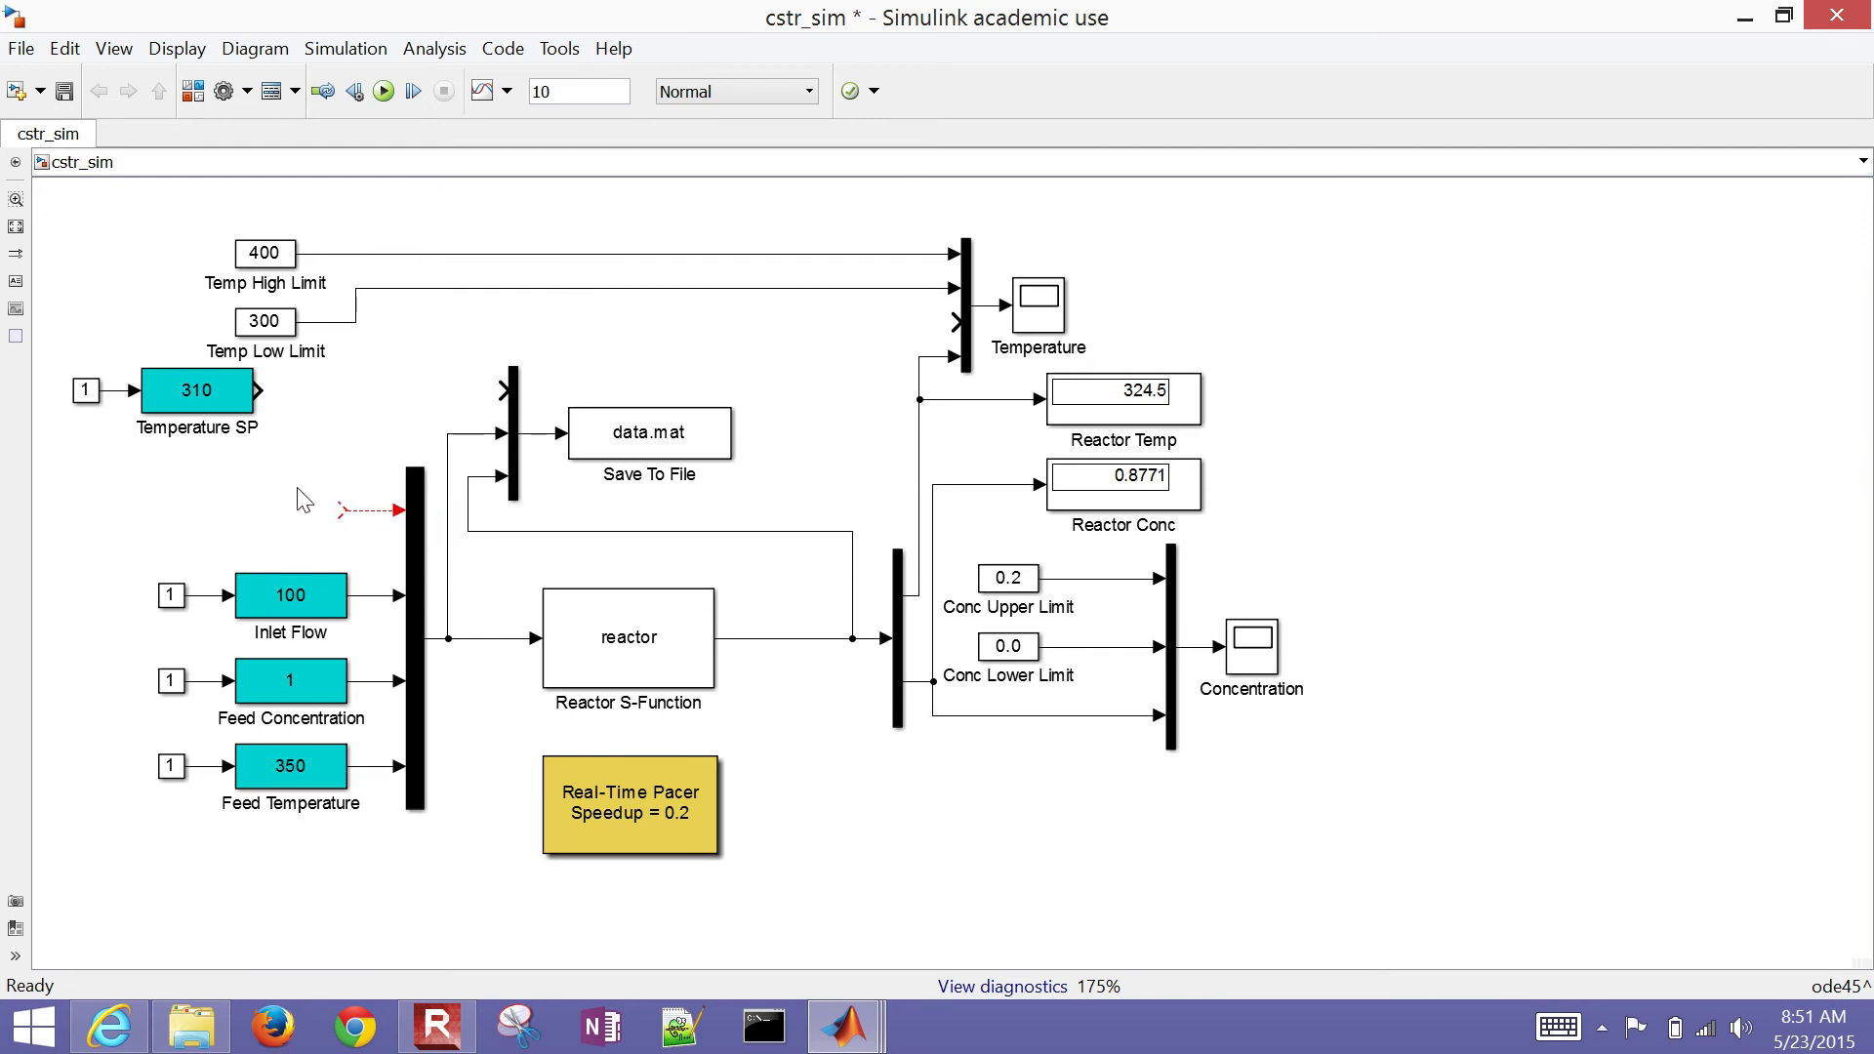
pyautogui.click(192, 91)
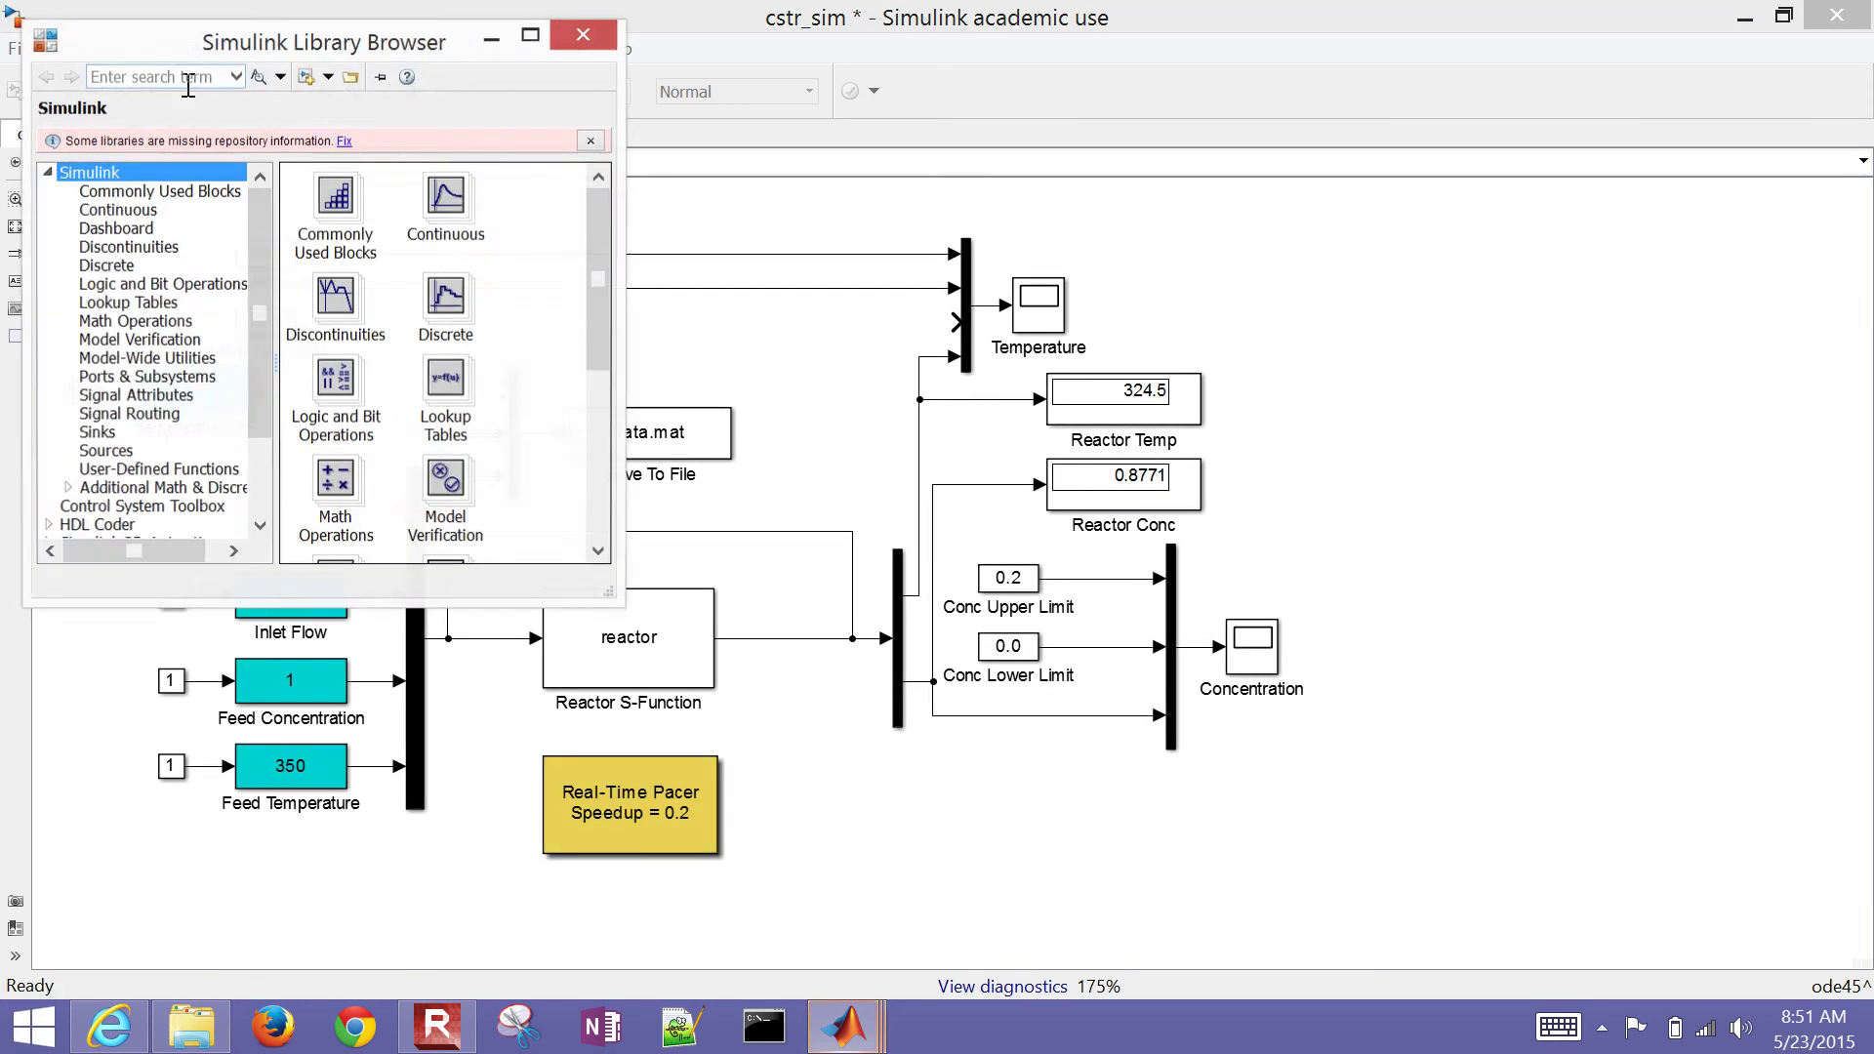
# Search the library for 'pid' and drag a PID Controller block into the model.
pyautogui.click(189, 78)
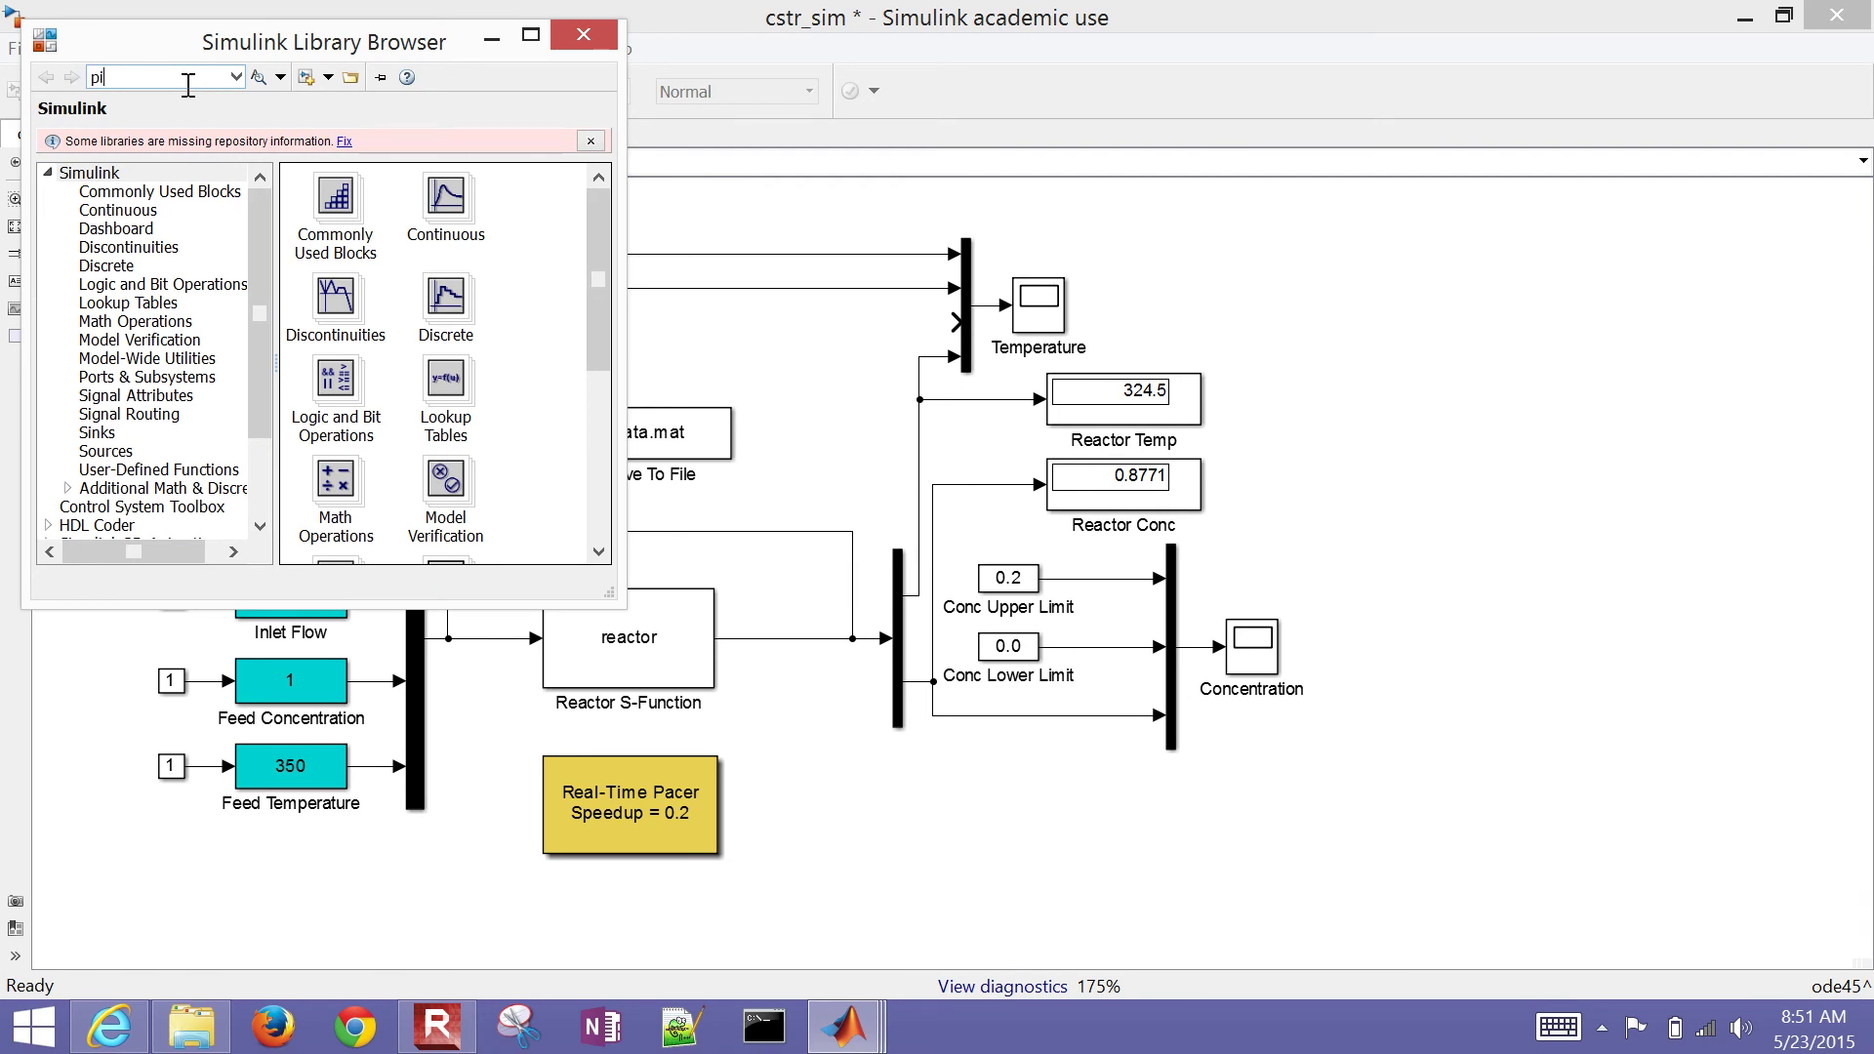
pyautogui.write('pid')
pyautogui.press('Return')
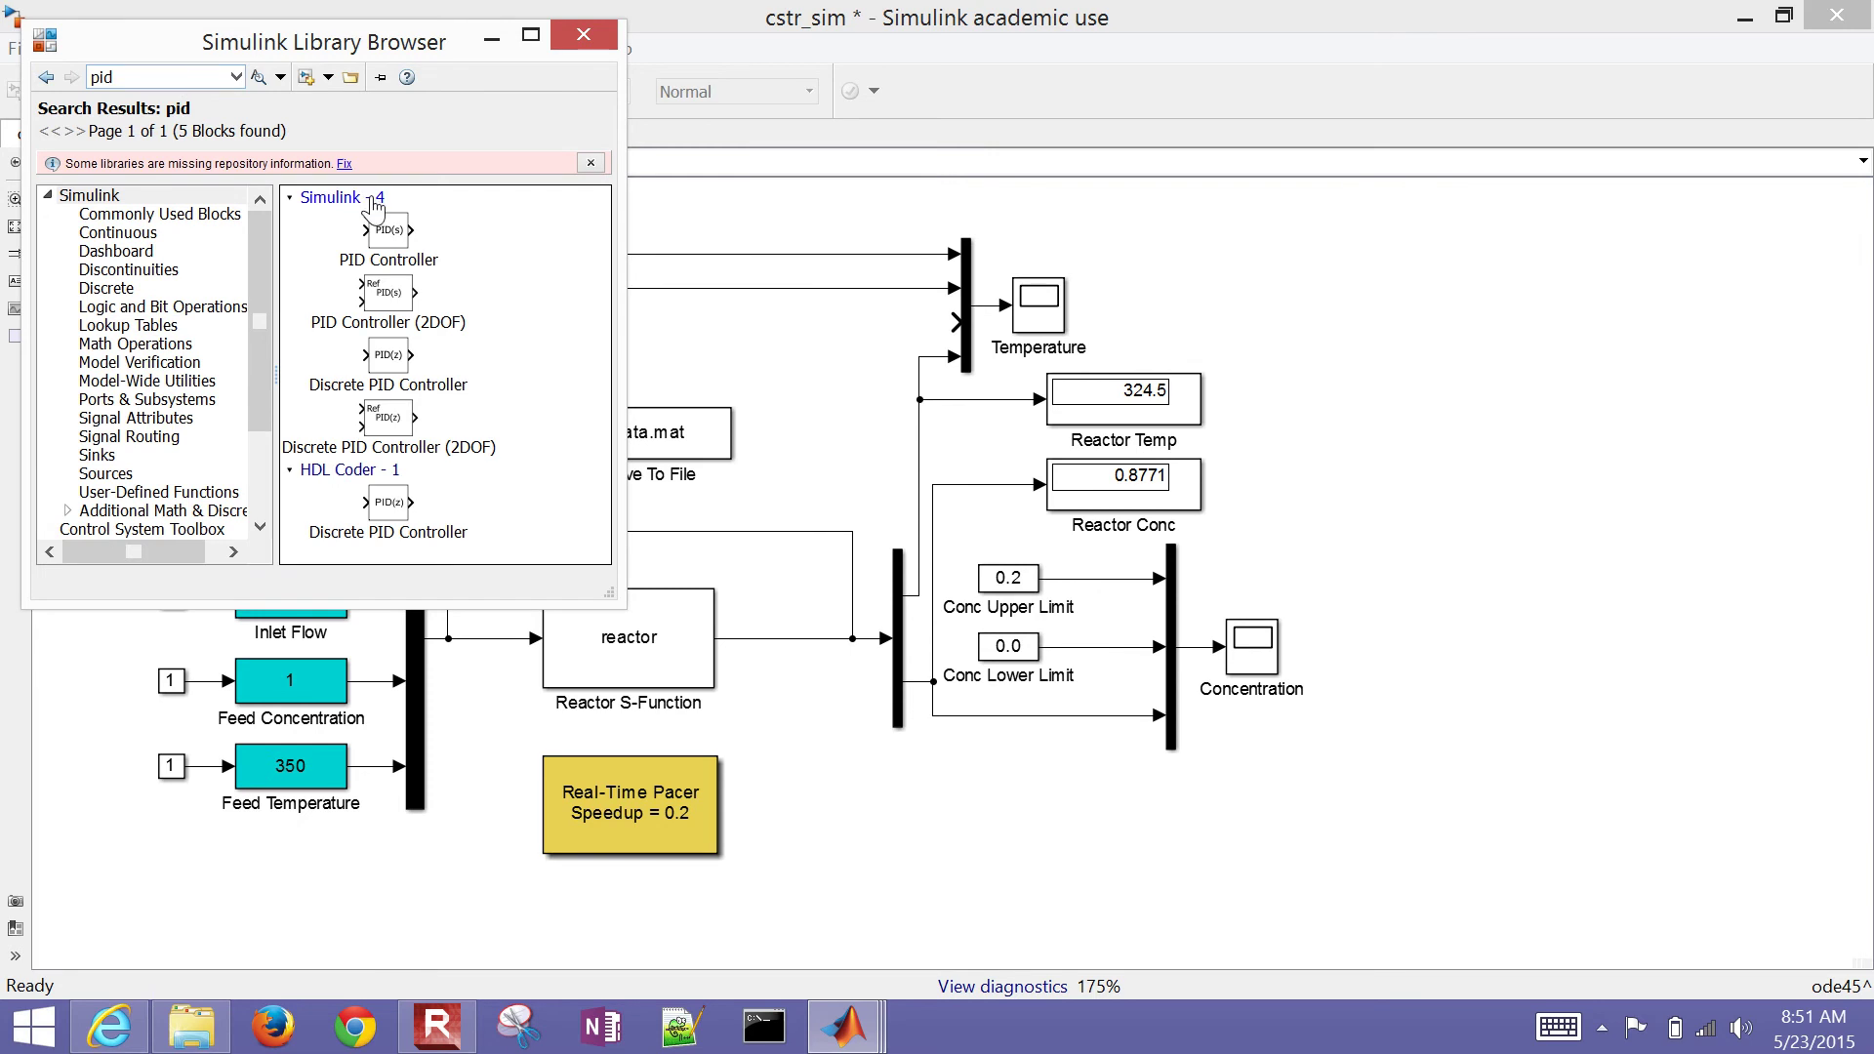
pyautogui.moveTo(389, 234); pyautogui.dragTo(321, 519)
# Open the PID Controller and edit its proportional, integral and derivative gain values.
pyautogui.doubleClick(325, 518)
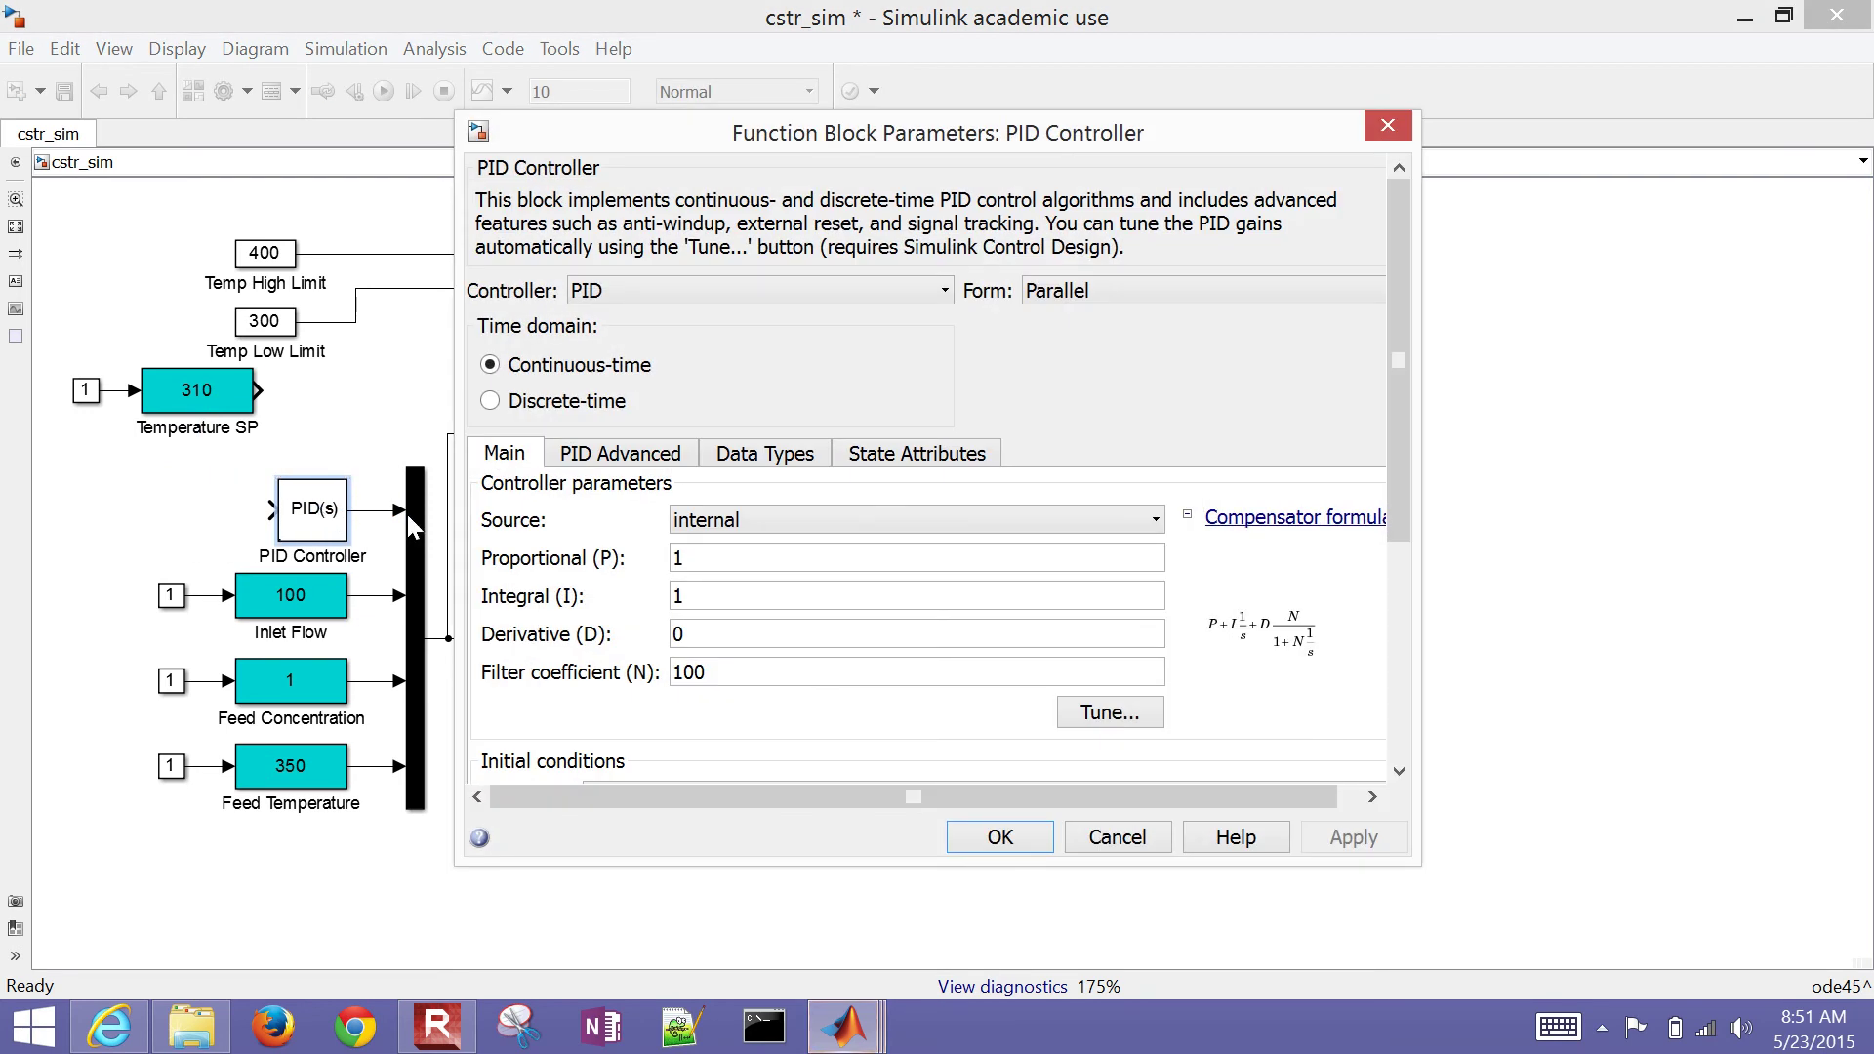
pyautogui.doubleClick(717, 563)
pyautogui.press('BackSpace')
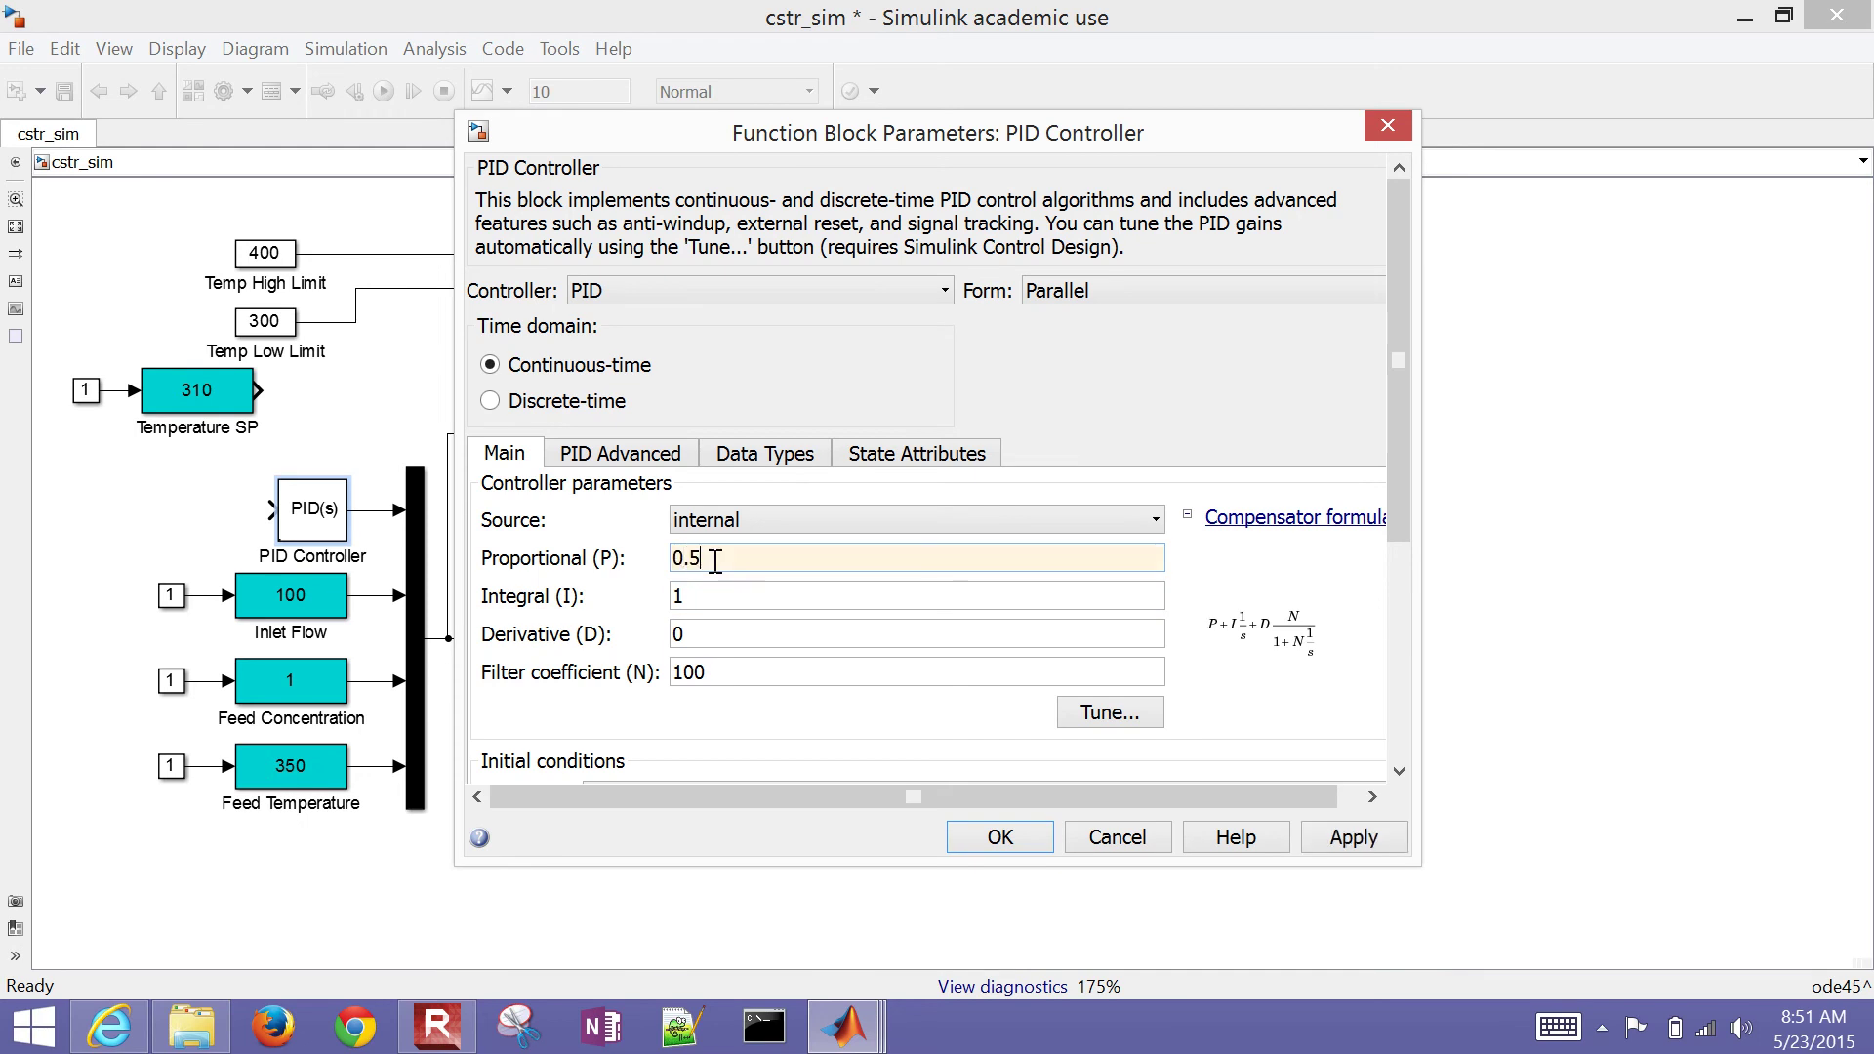
pyautogui.doubleClick(705, 597)
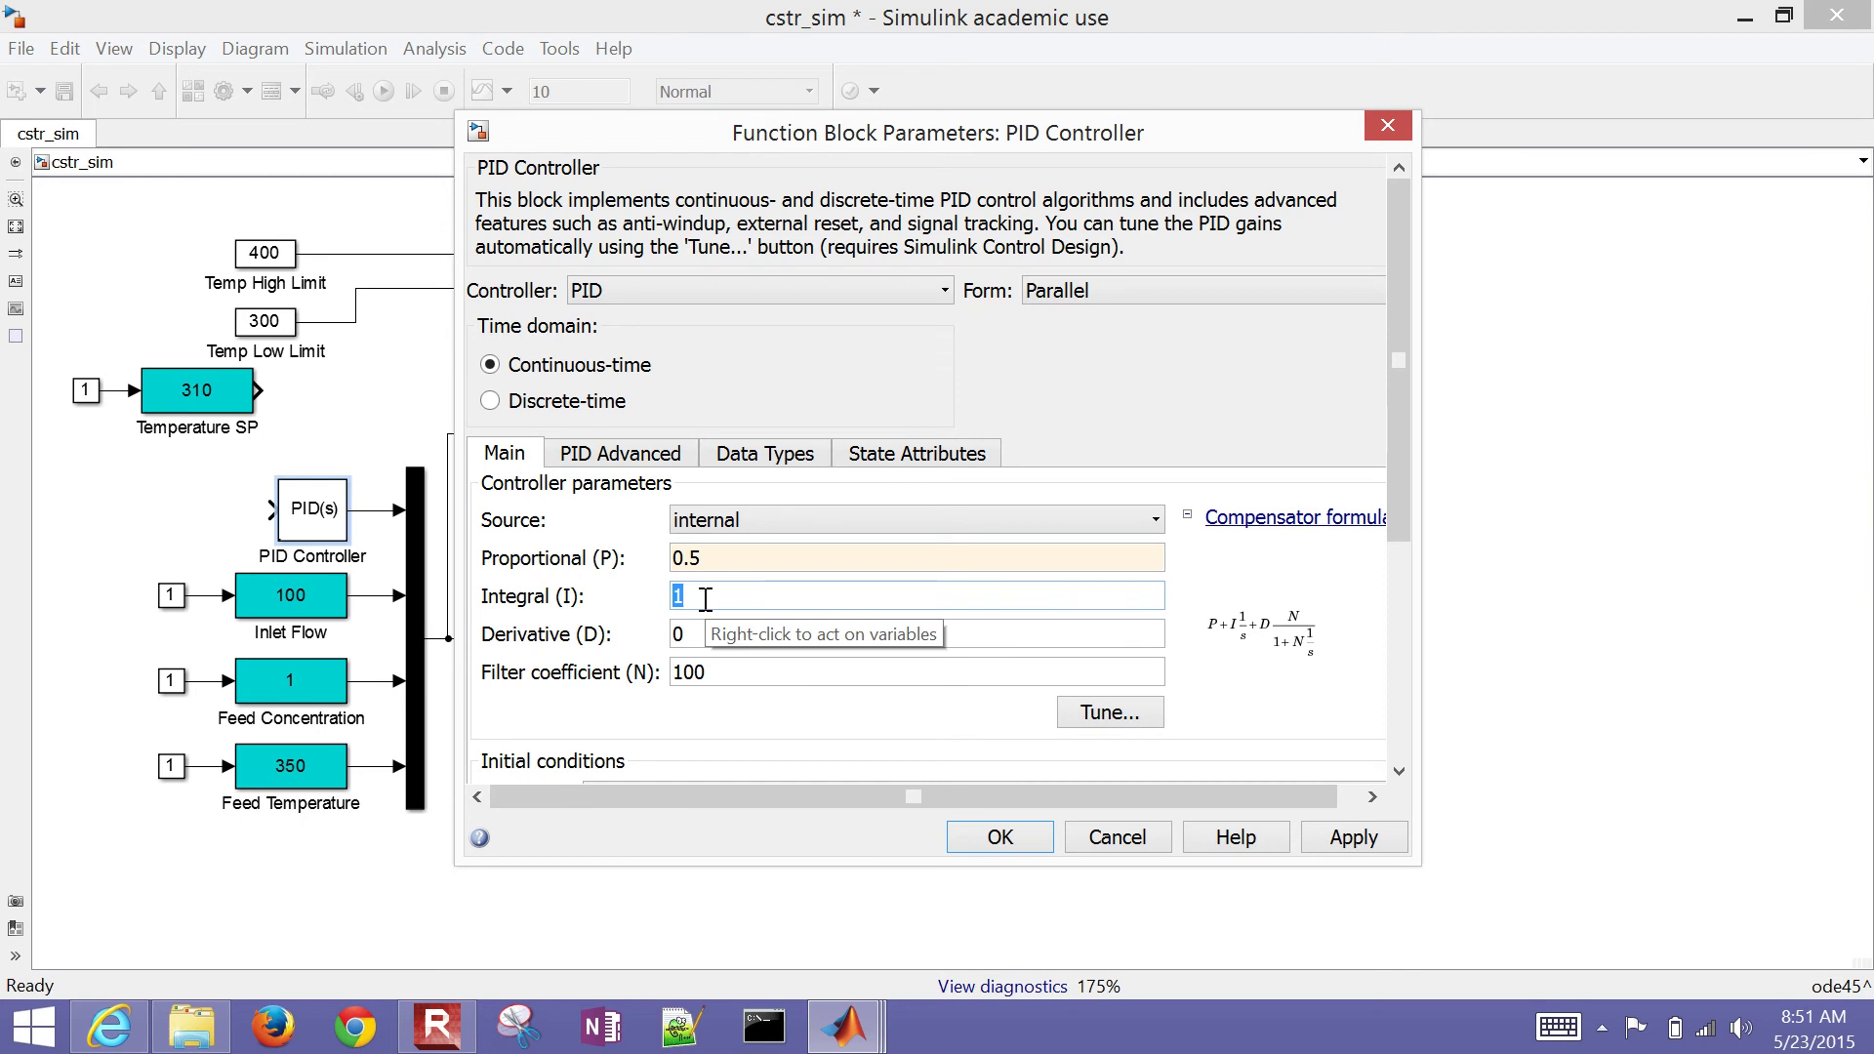
pyautogui.doubleClick(701, 644)
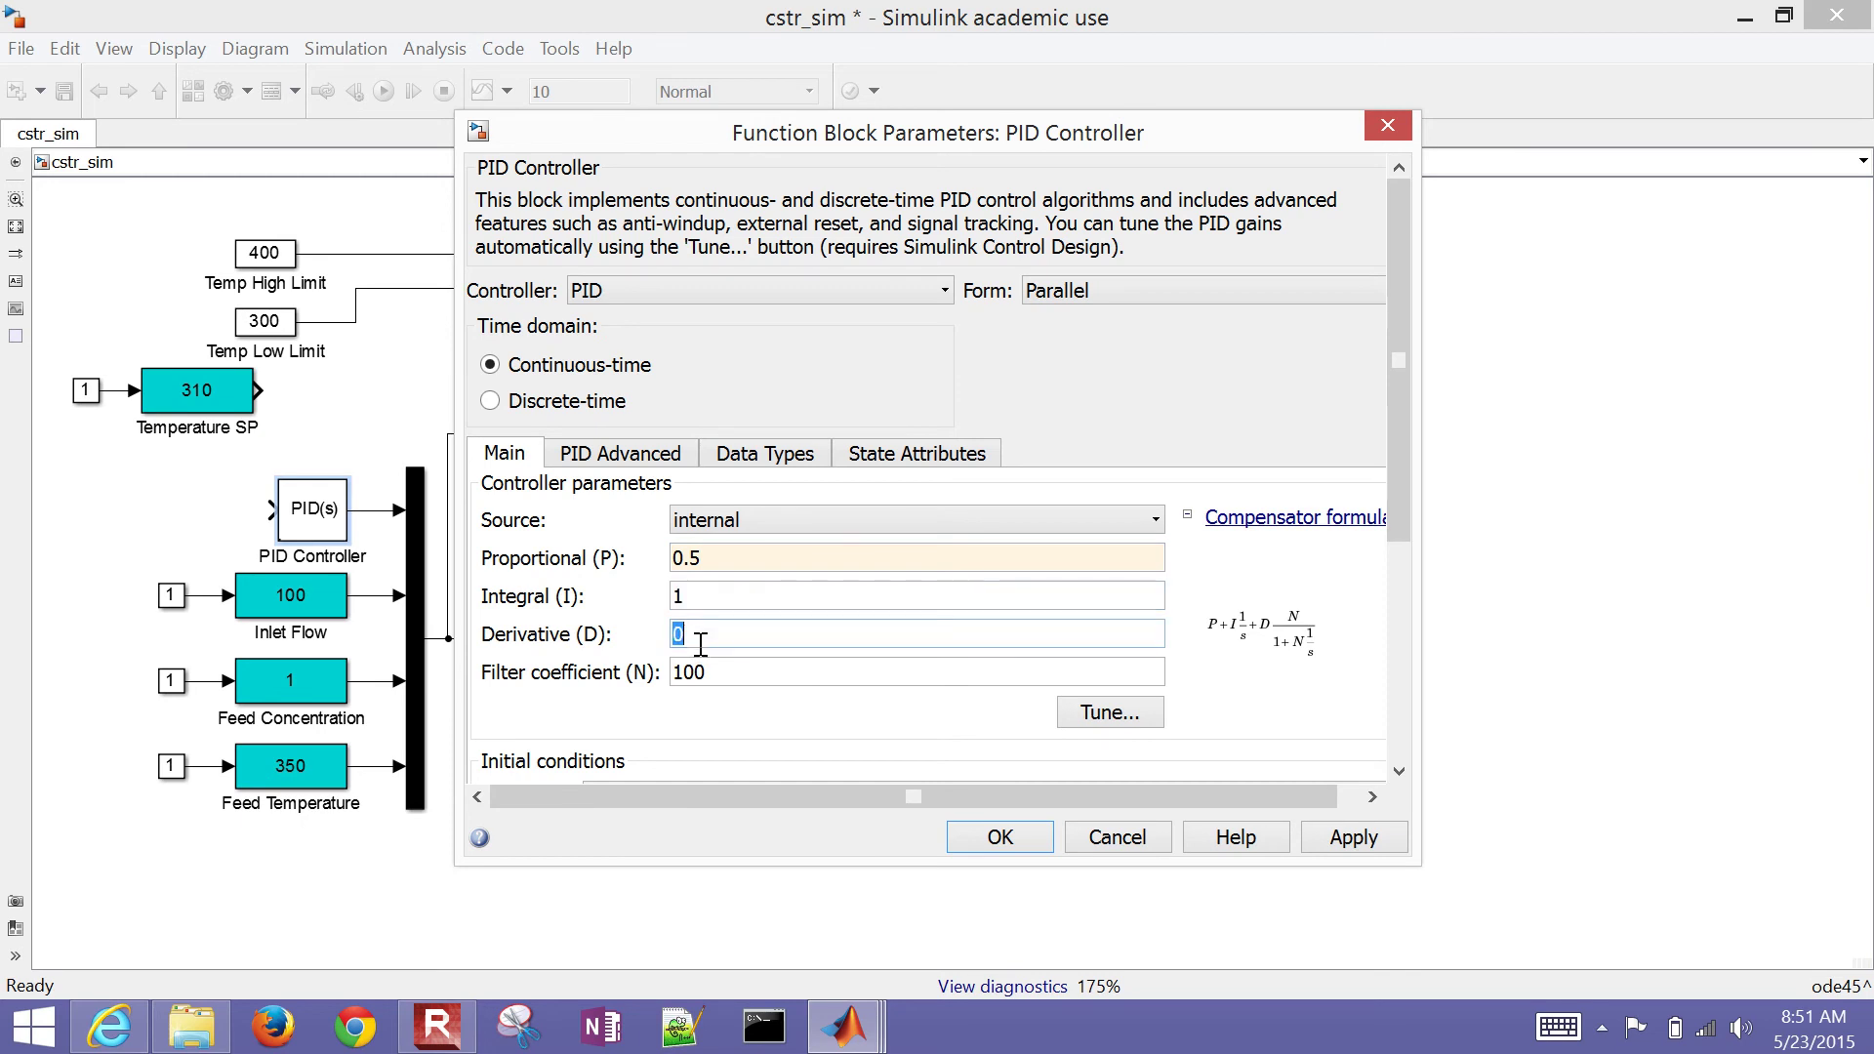
# Enable output saturation limits, enter upper and lower limit values, and choose clamping anti-windup.
pyautogui.click(636, 461)
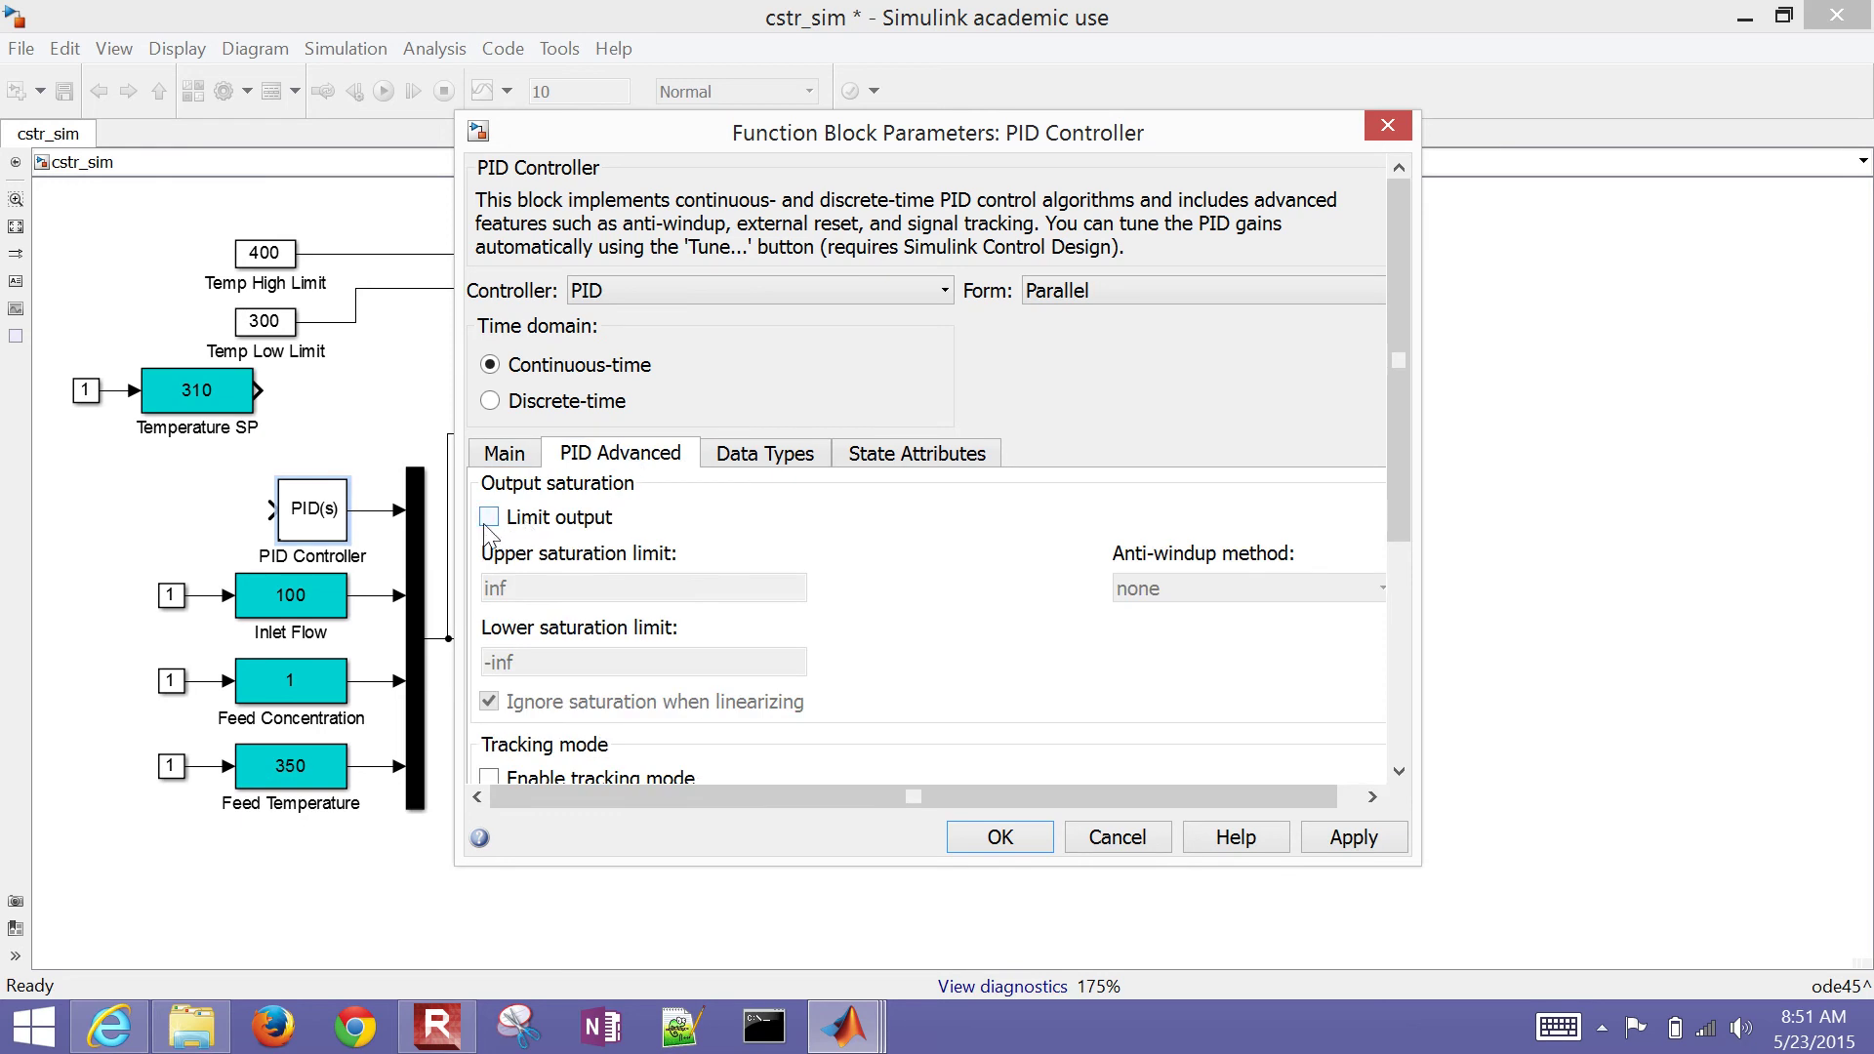
pyautogui.doubleClick(528, 589)
pyautogui.write('250')
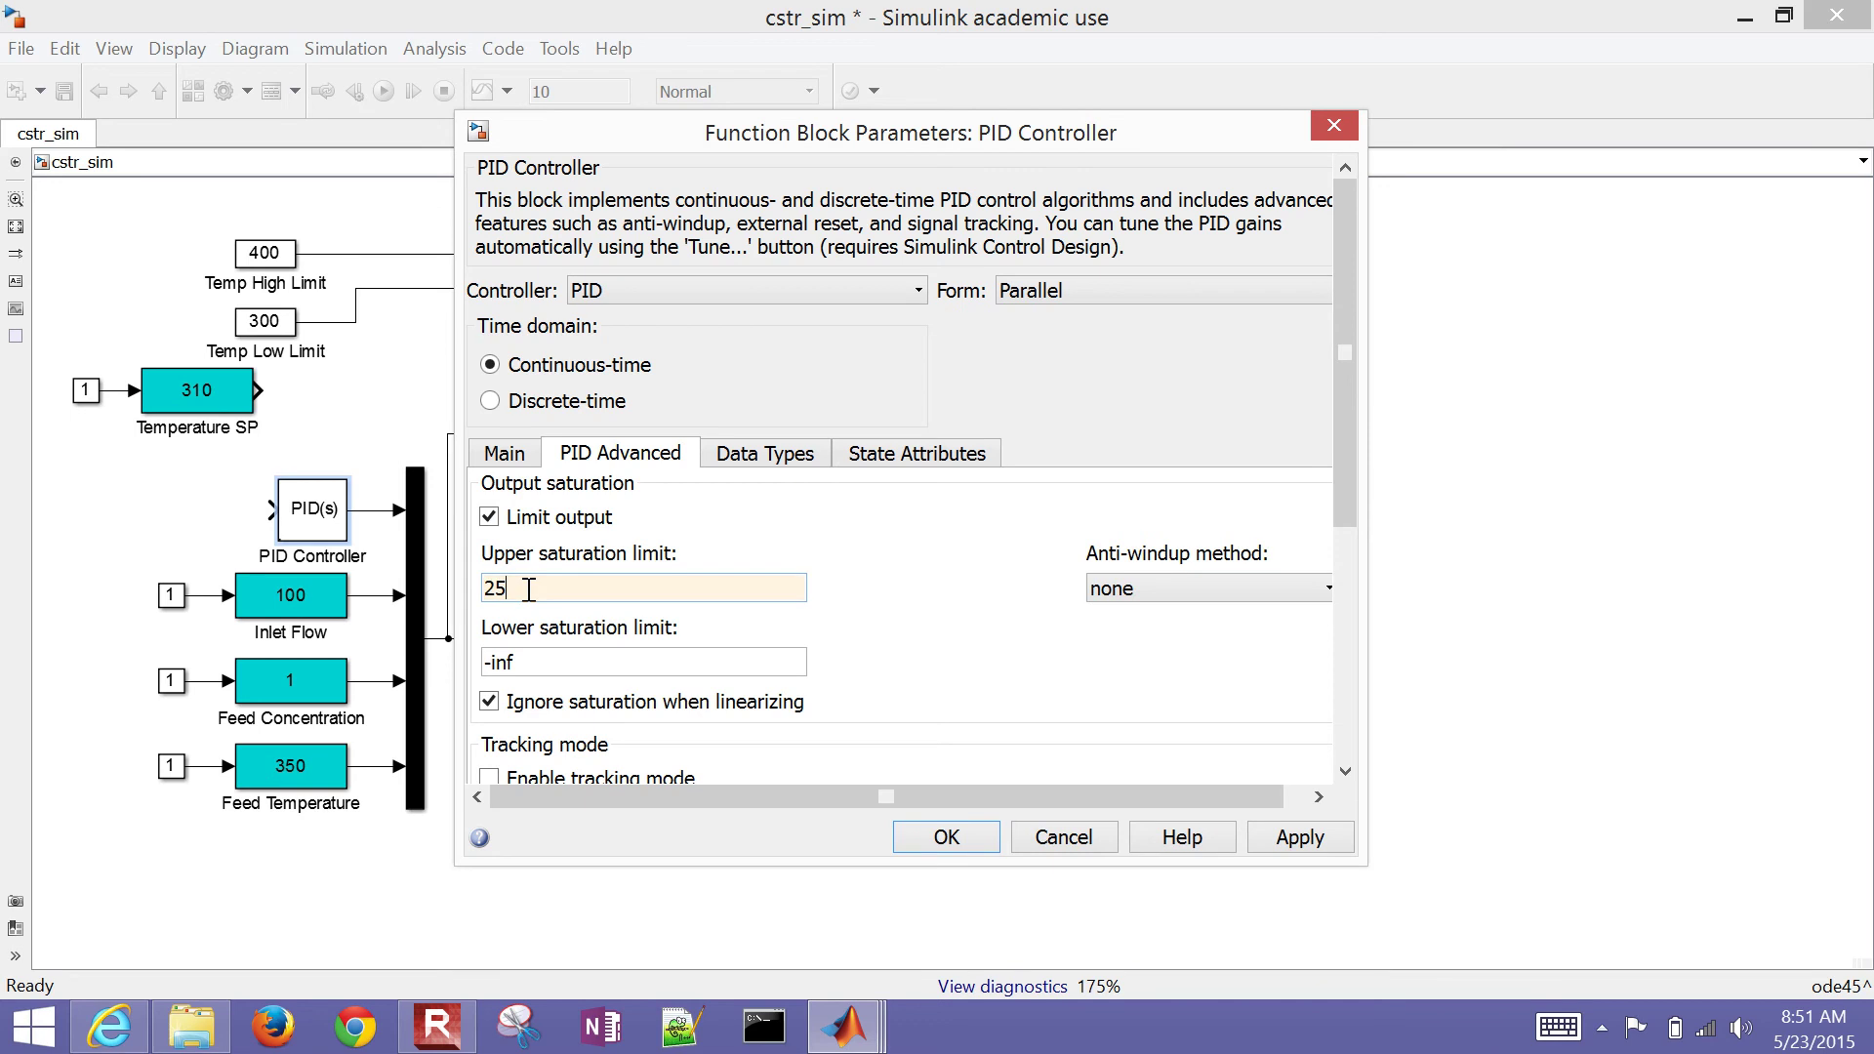
pyautogui.doubleClick(537, 664)
pyautogui.write('350')
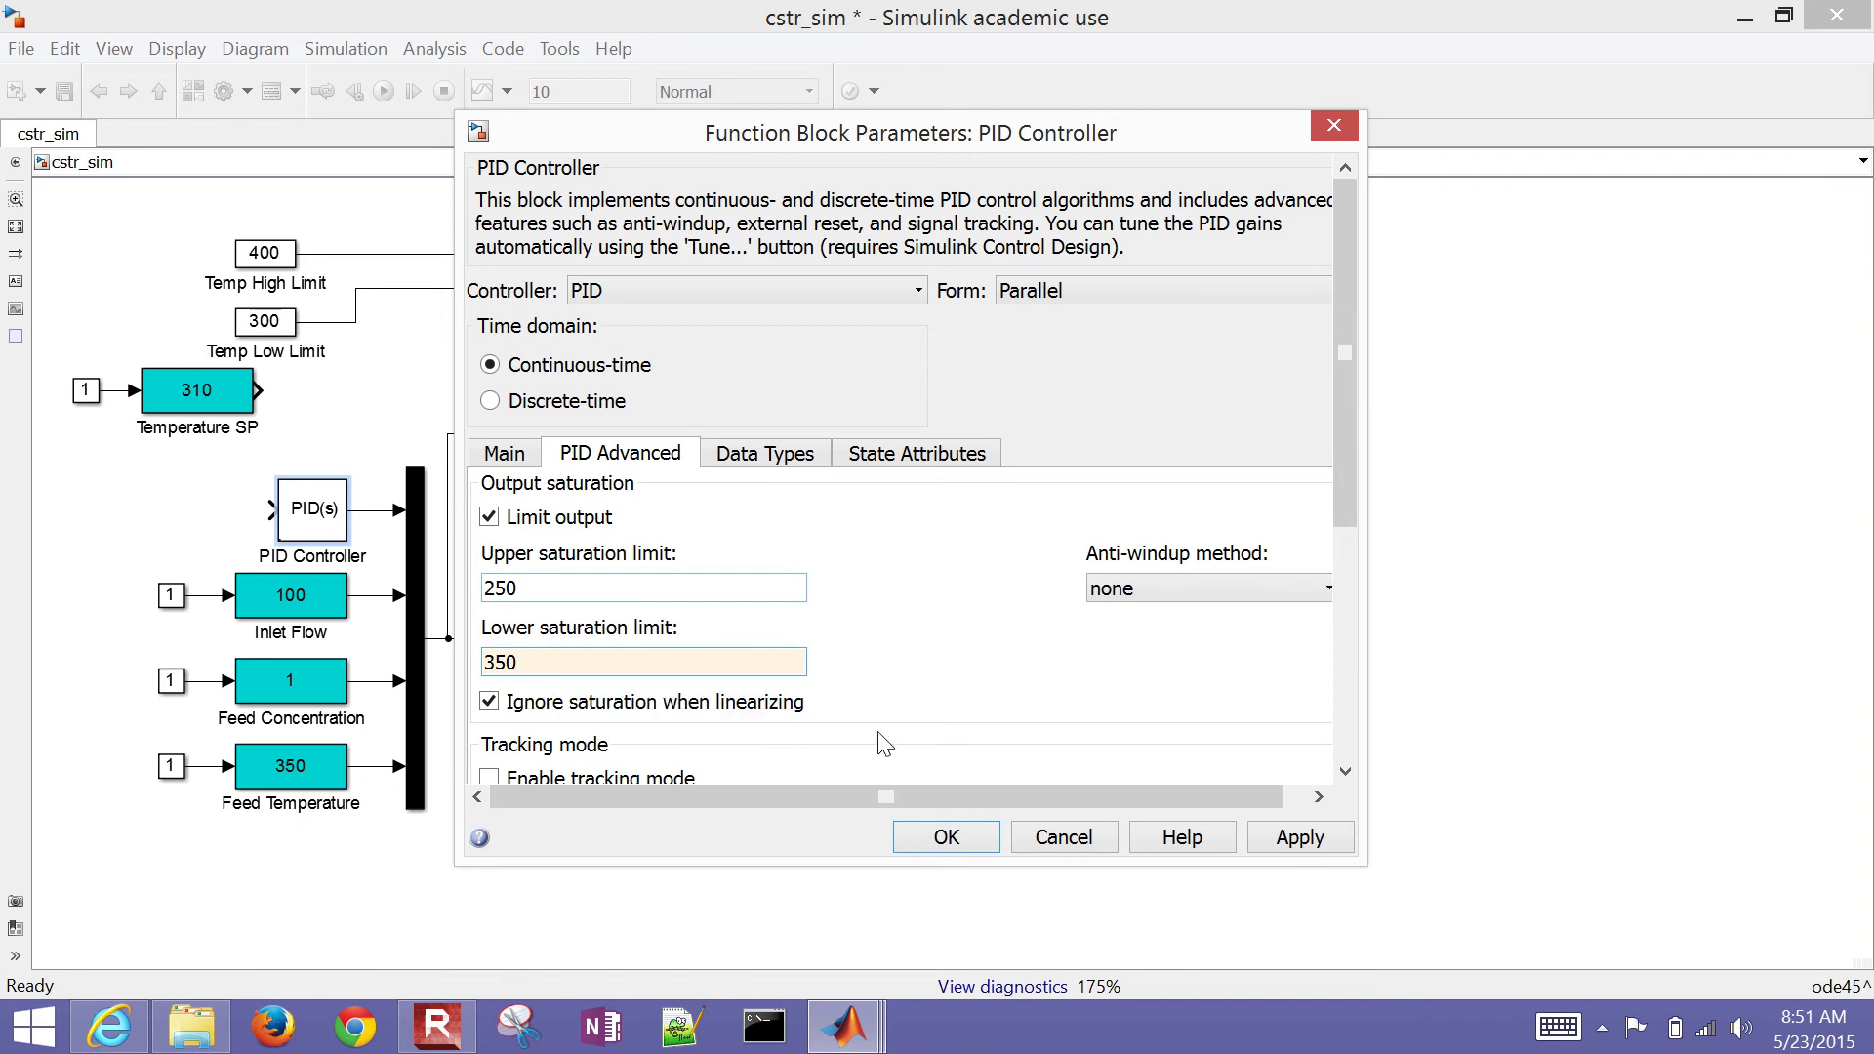
pyautogui.click(1125, 595)
pyautogui.click(1123, 662)
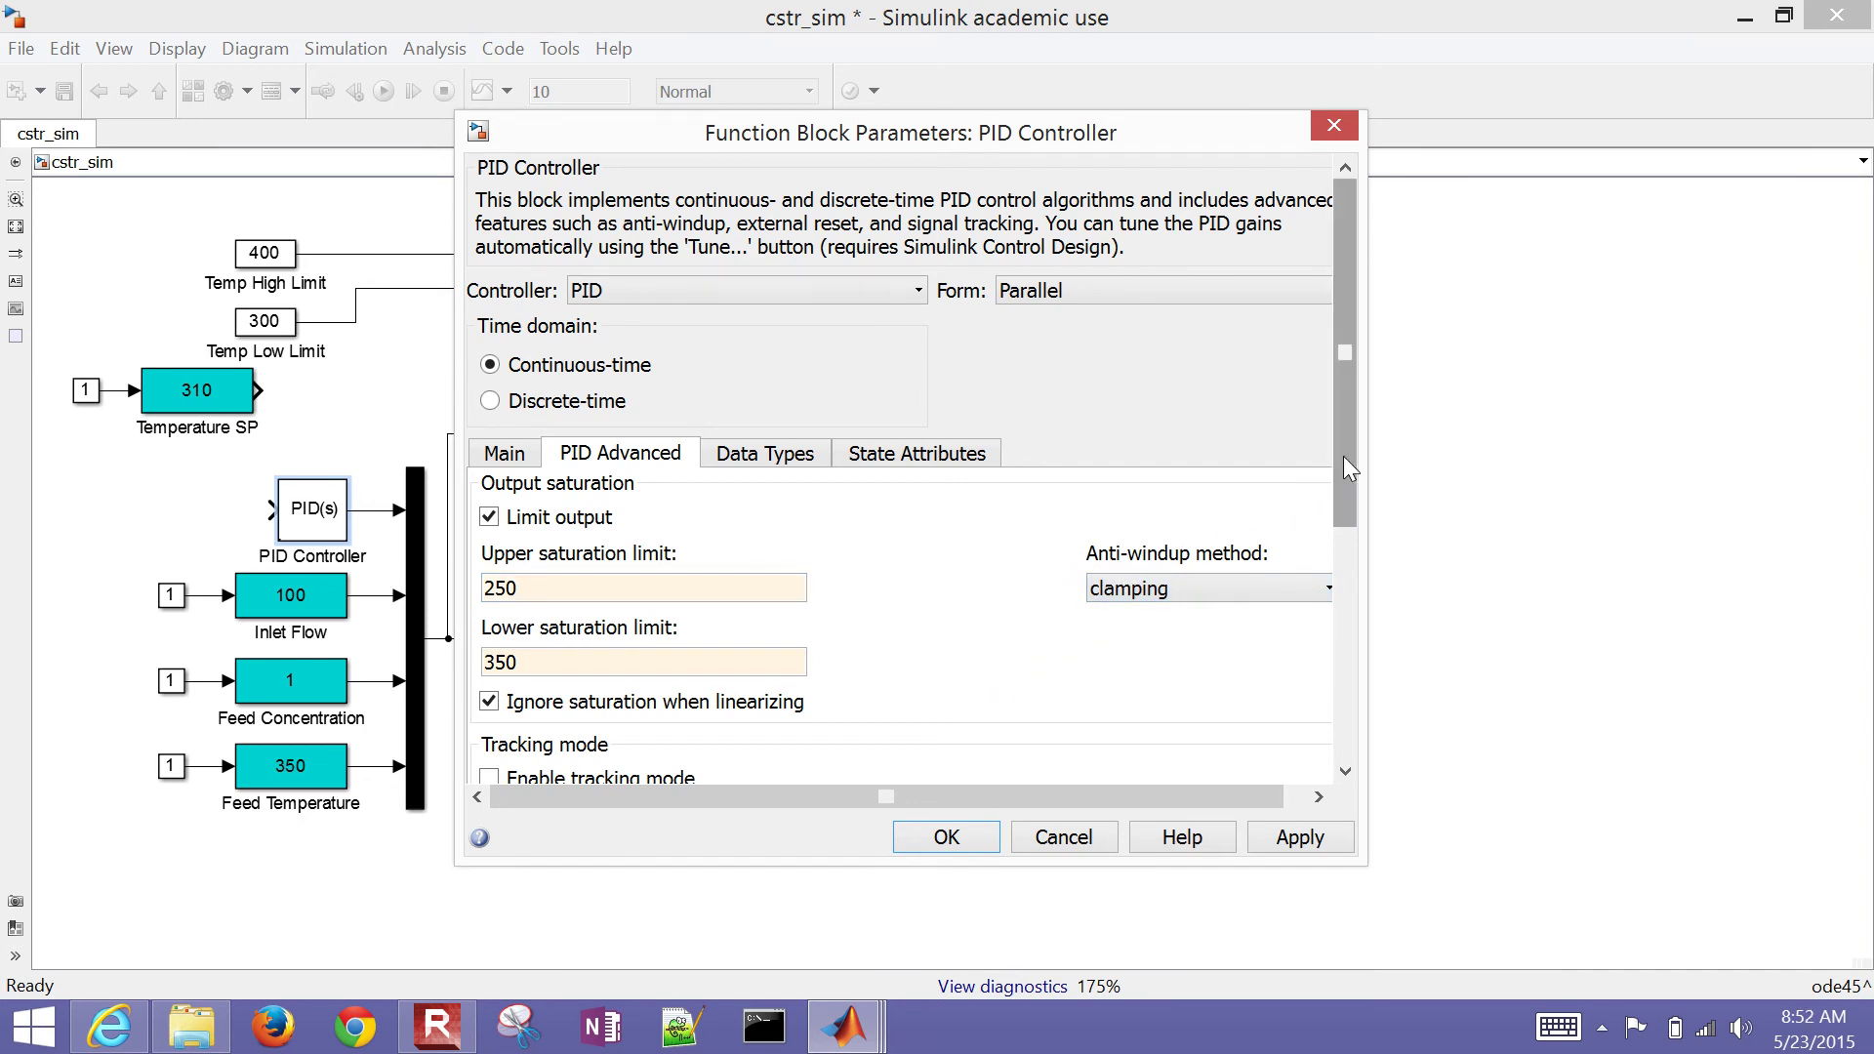
pyautogui.moveTo(1345, 455); pyautogui.dragTo(1333, 500)
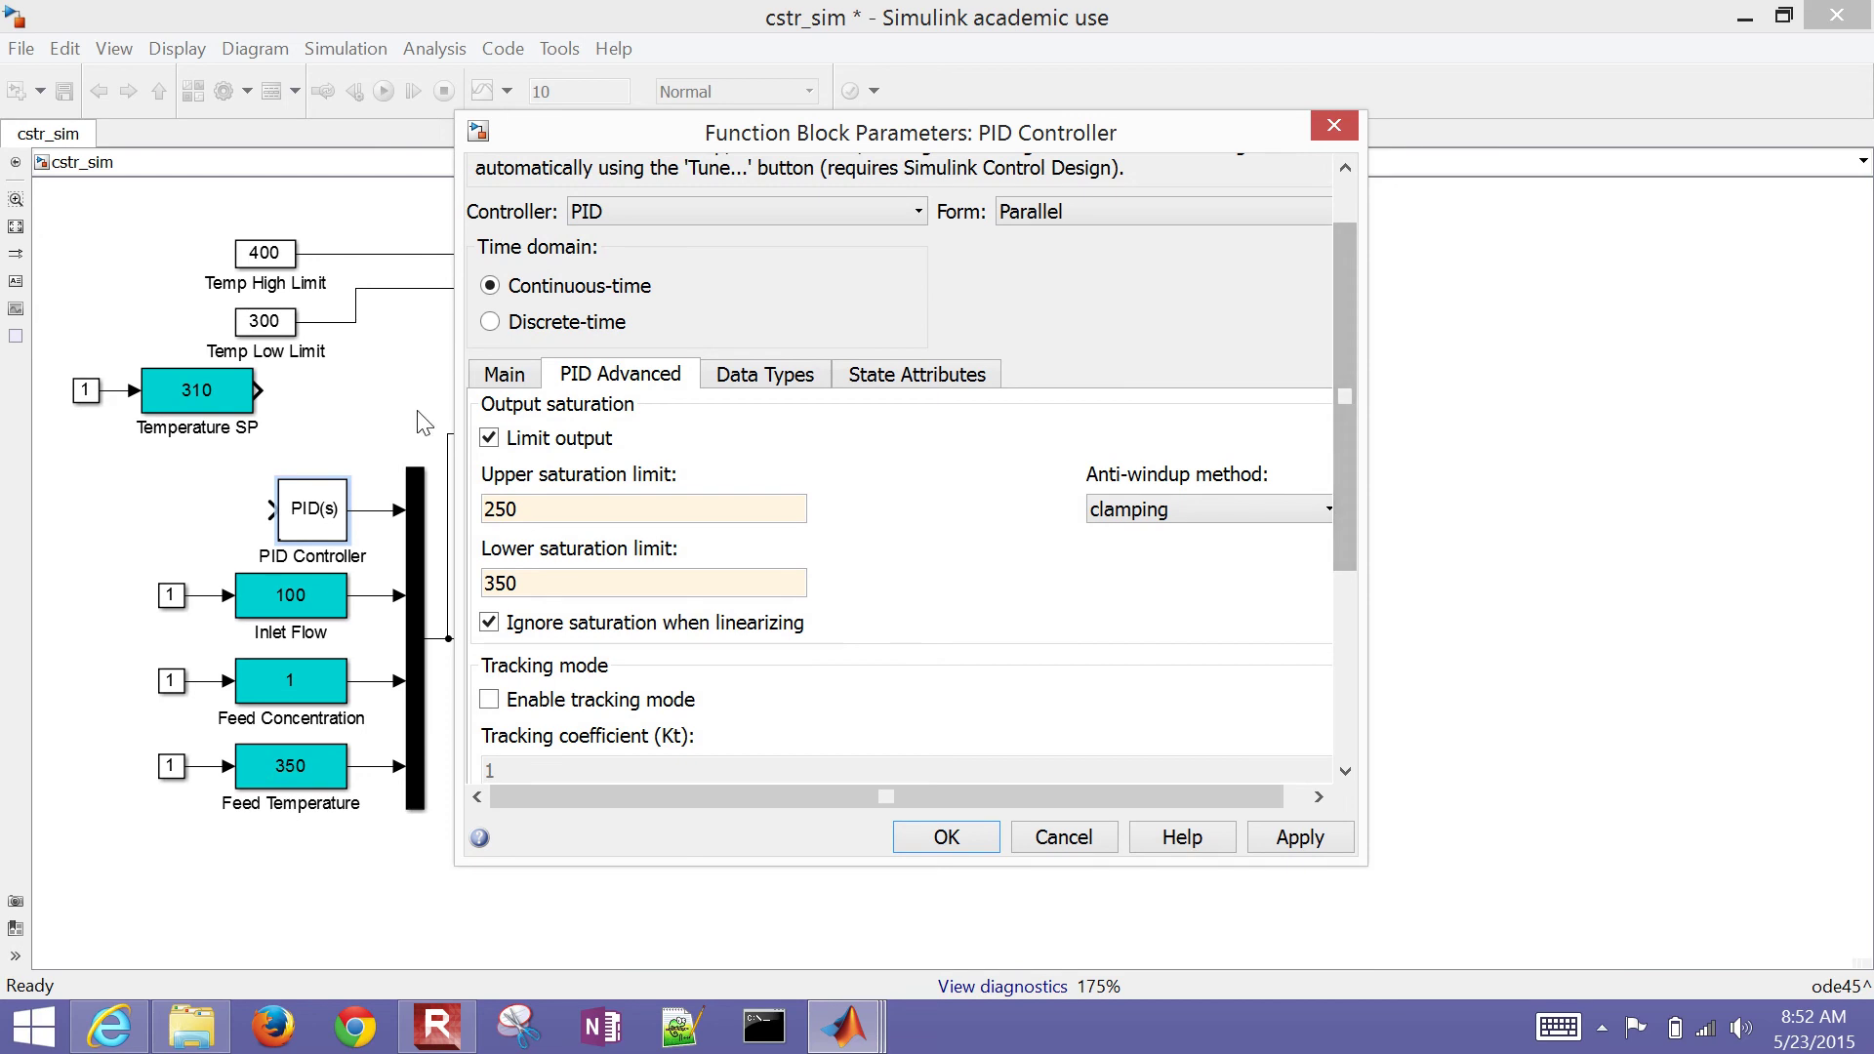
# Set the integrator initial condition to 280 and apply the controller settings.
pyautogui.click(498, 377)
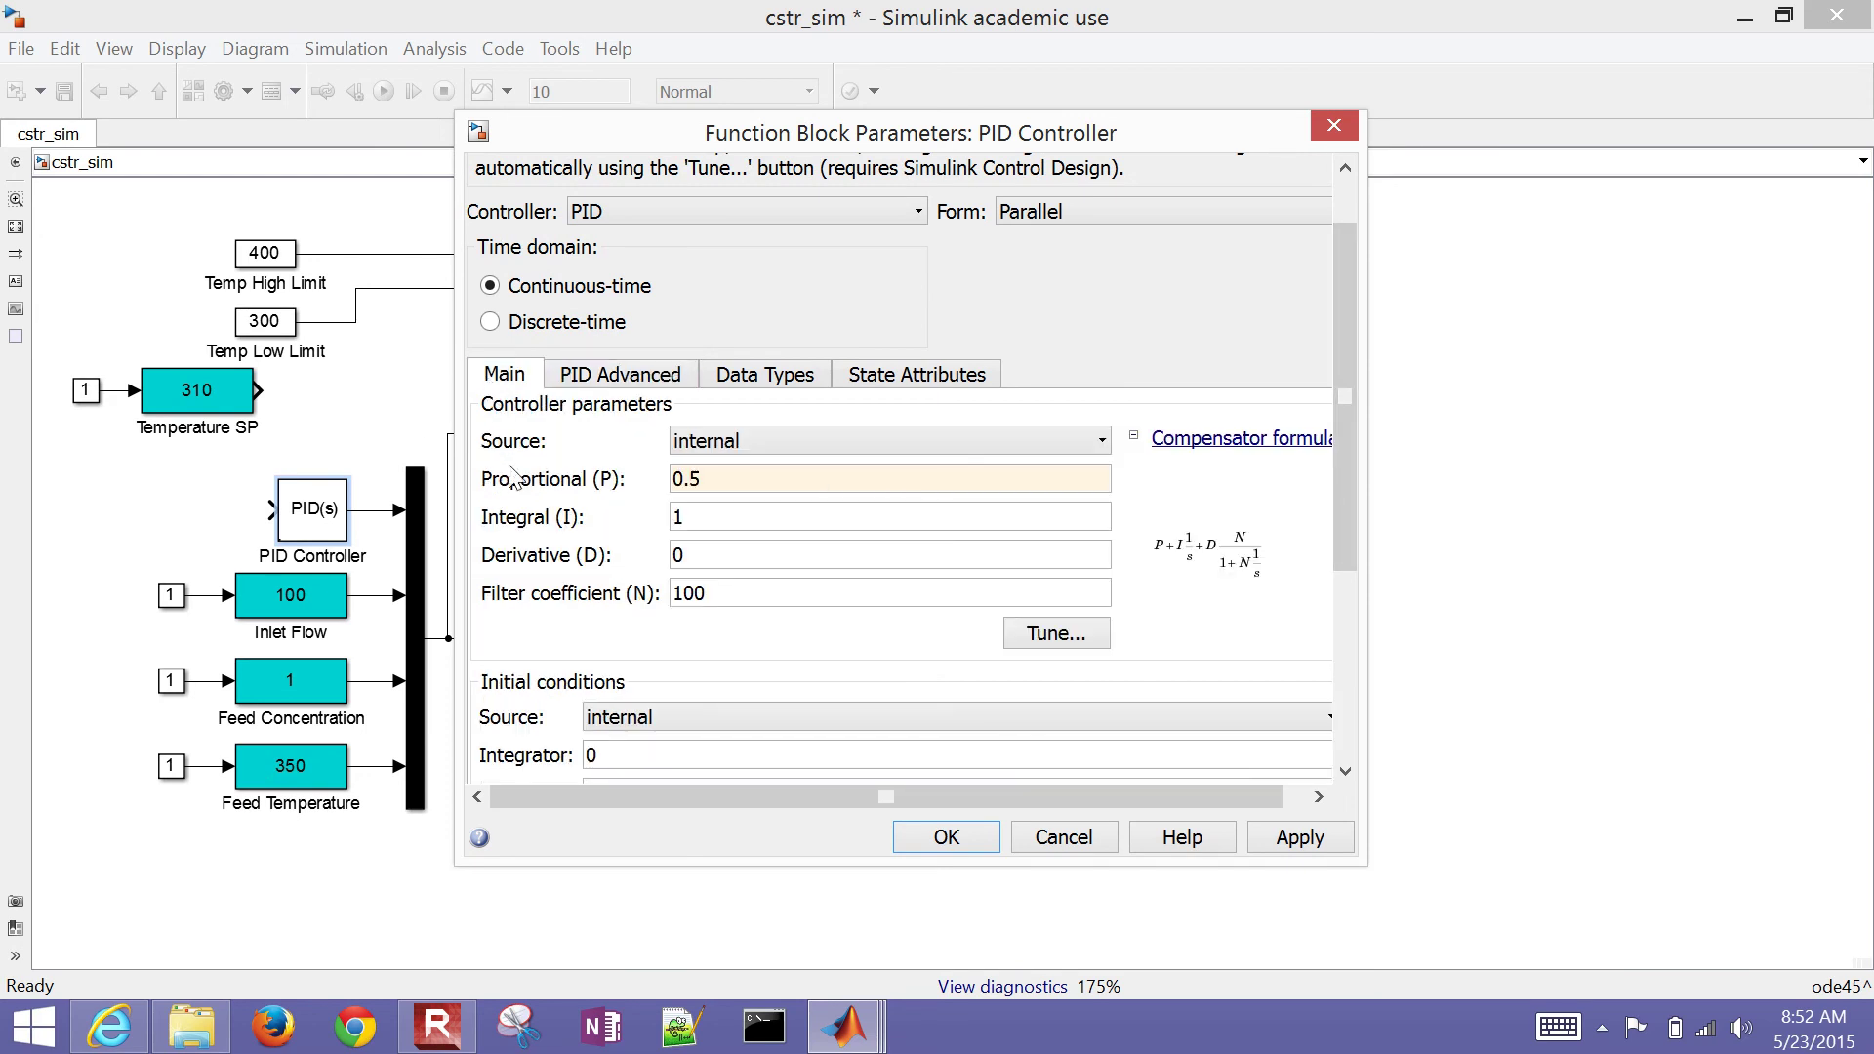
pyautogui.doubleClick(597, 754)
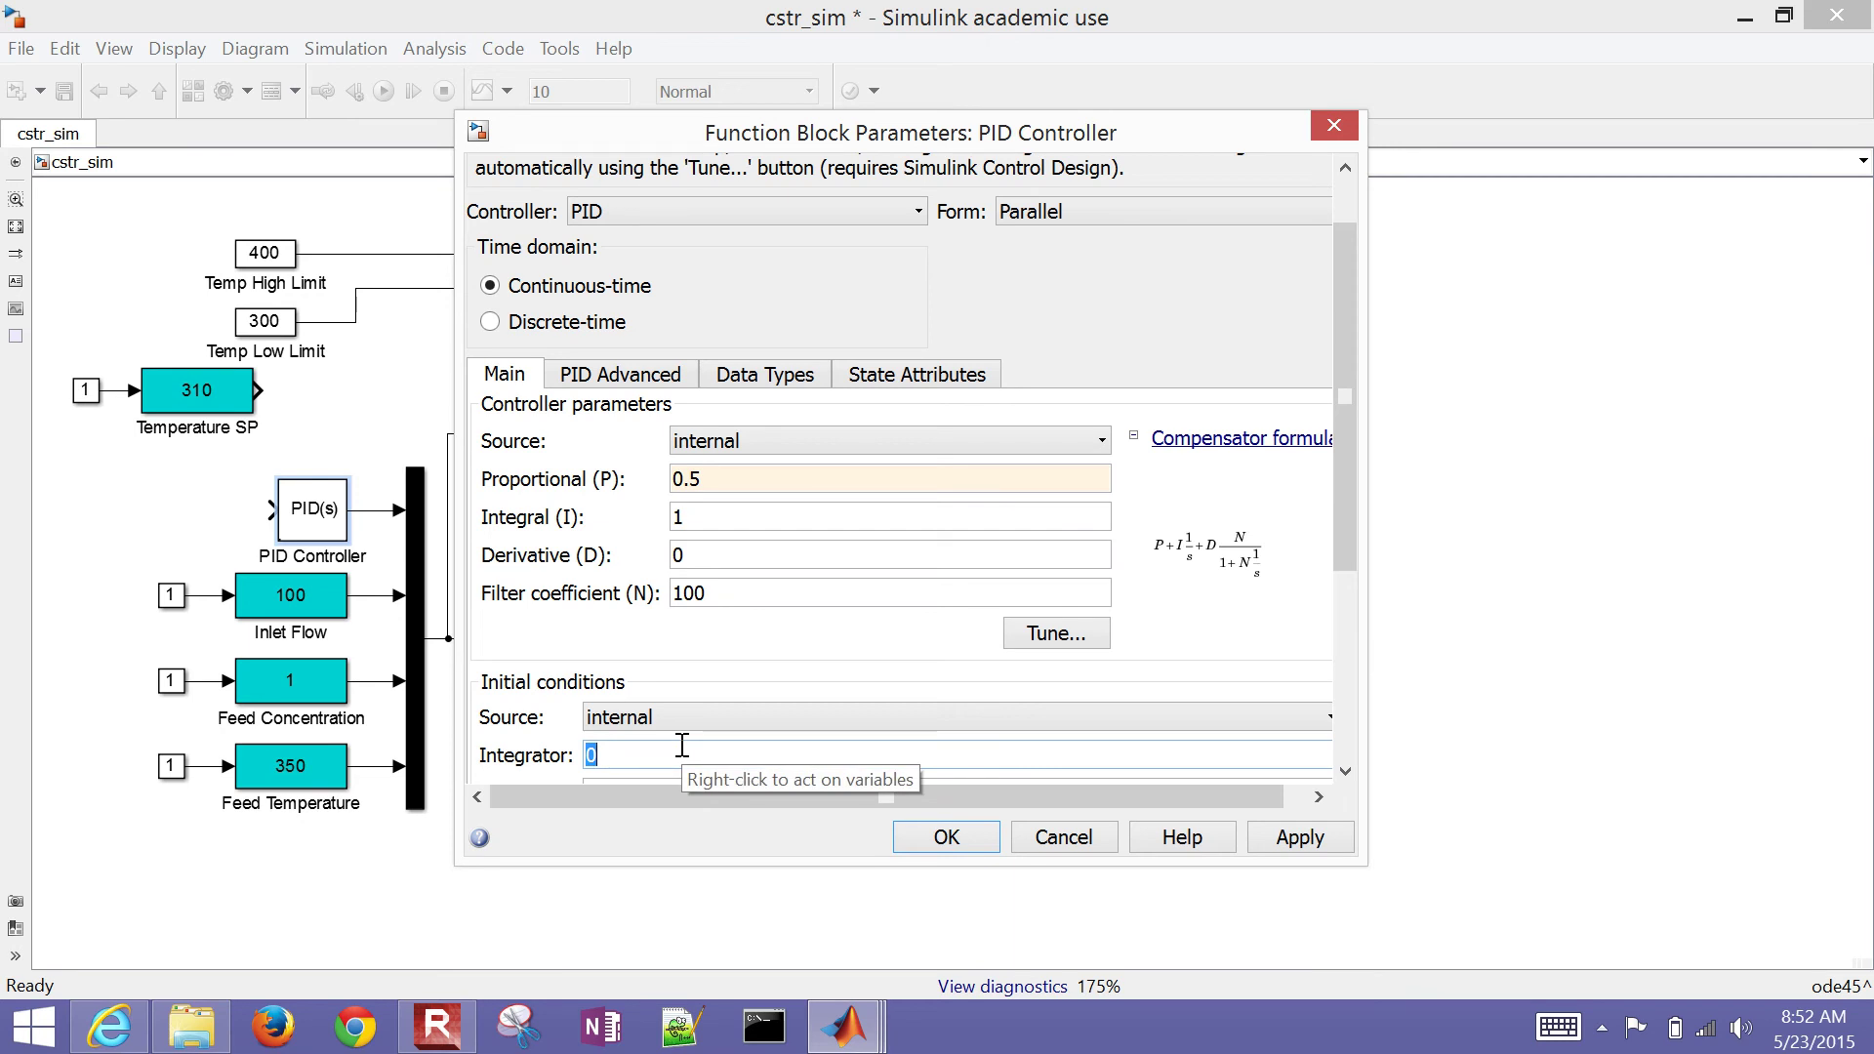
pyautogui.write('280')
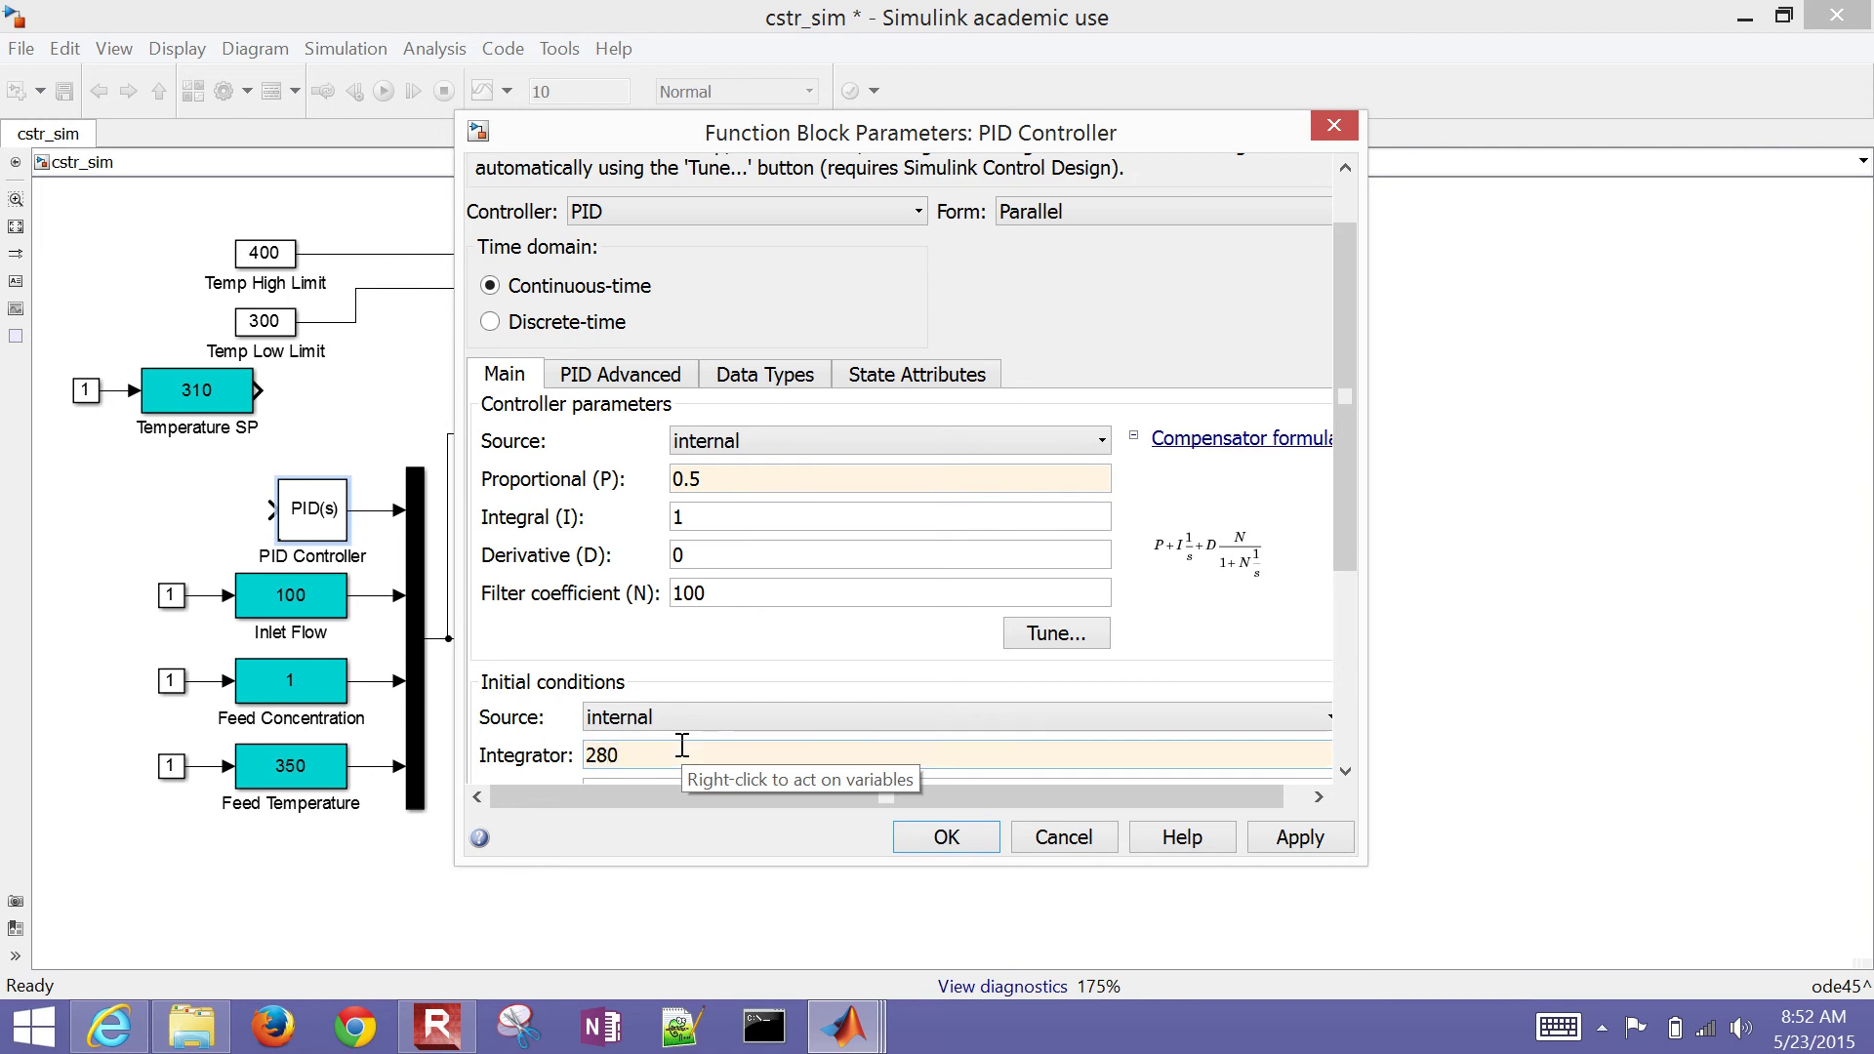
pyautogui.click(1269, 836)
pyautogui.click(965, 841)
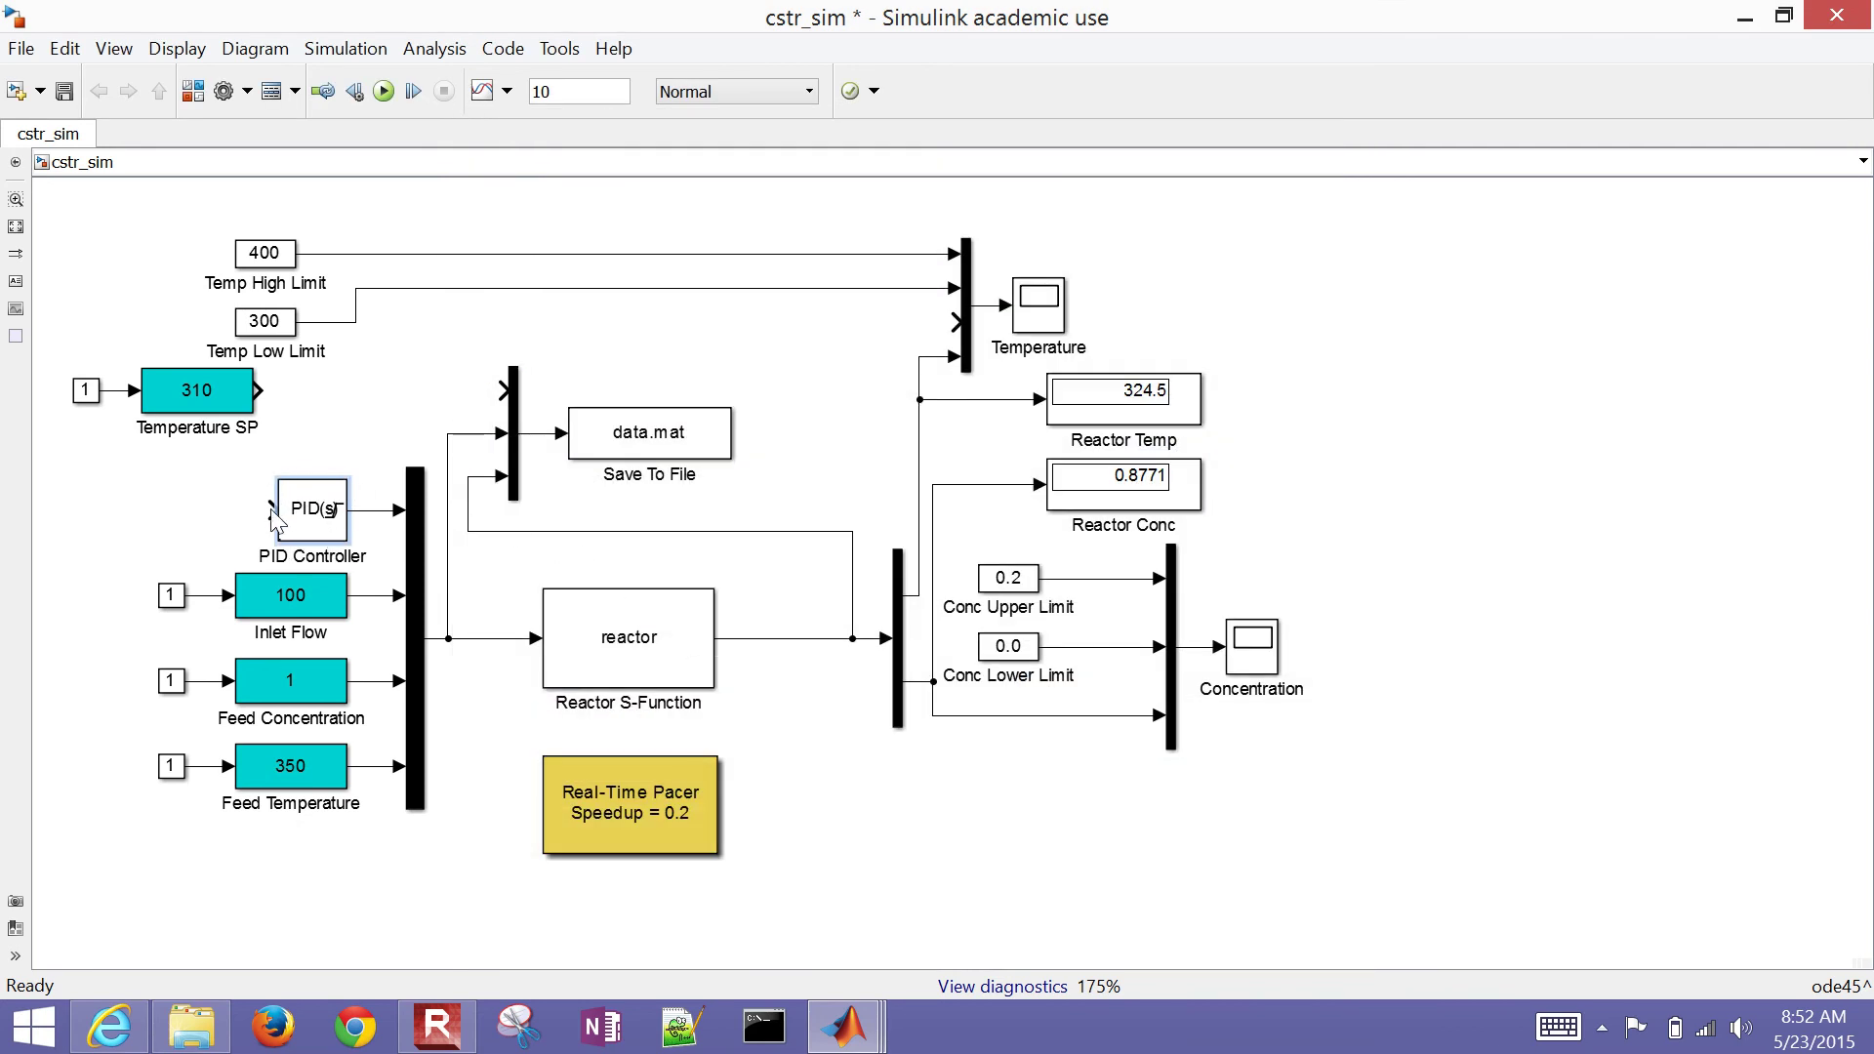
# Place a library Sum block left of the PID Controller and move Temperature SP to feed it.
pyautogui.click(311, 528)
pyautogui.click(217, 483)
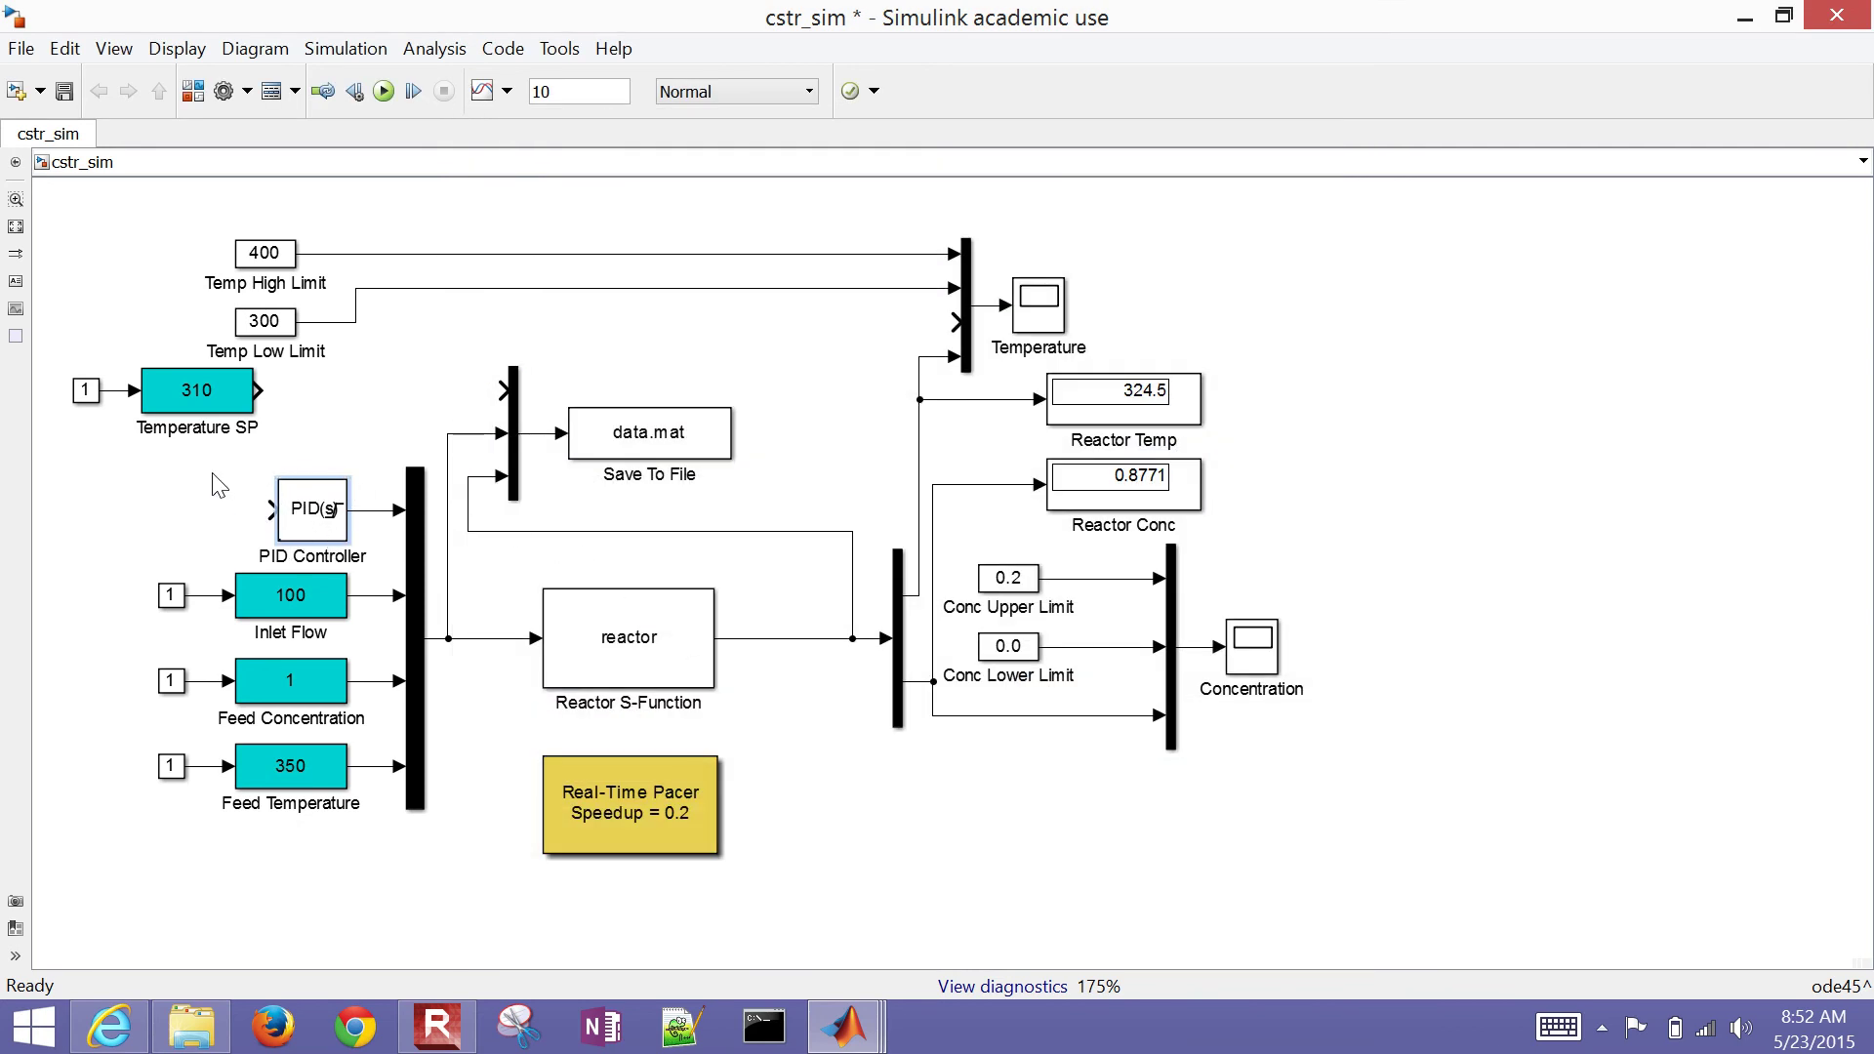
pyautogui.click(182, 96)
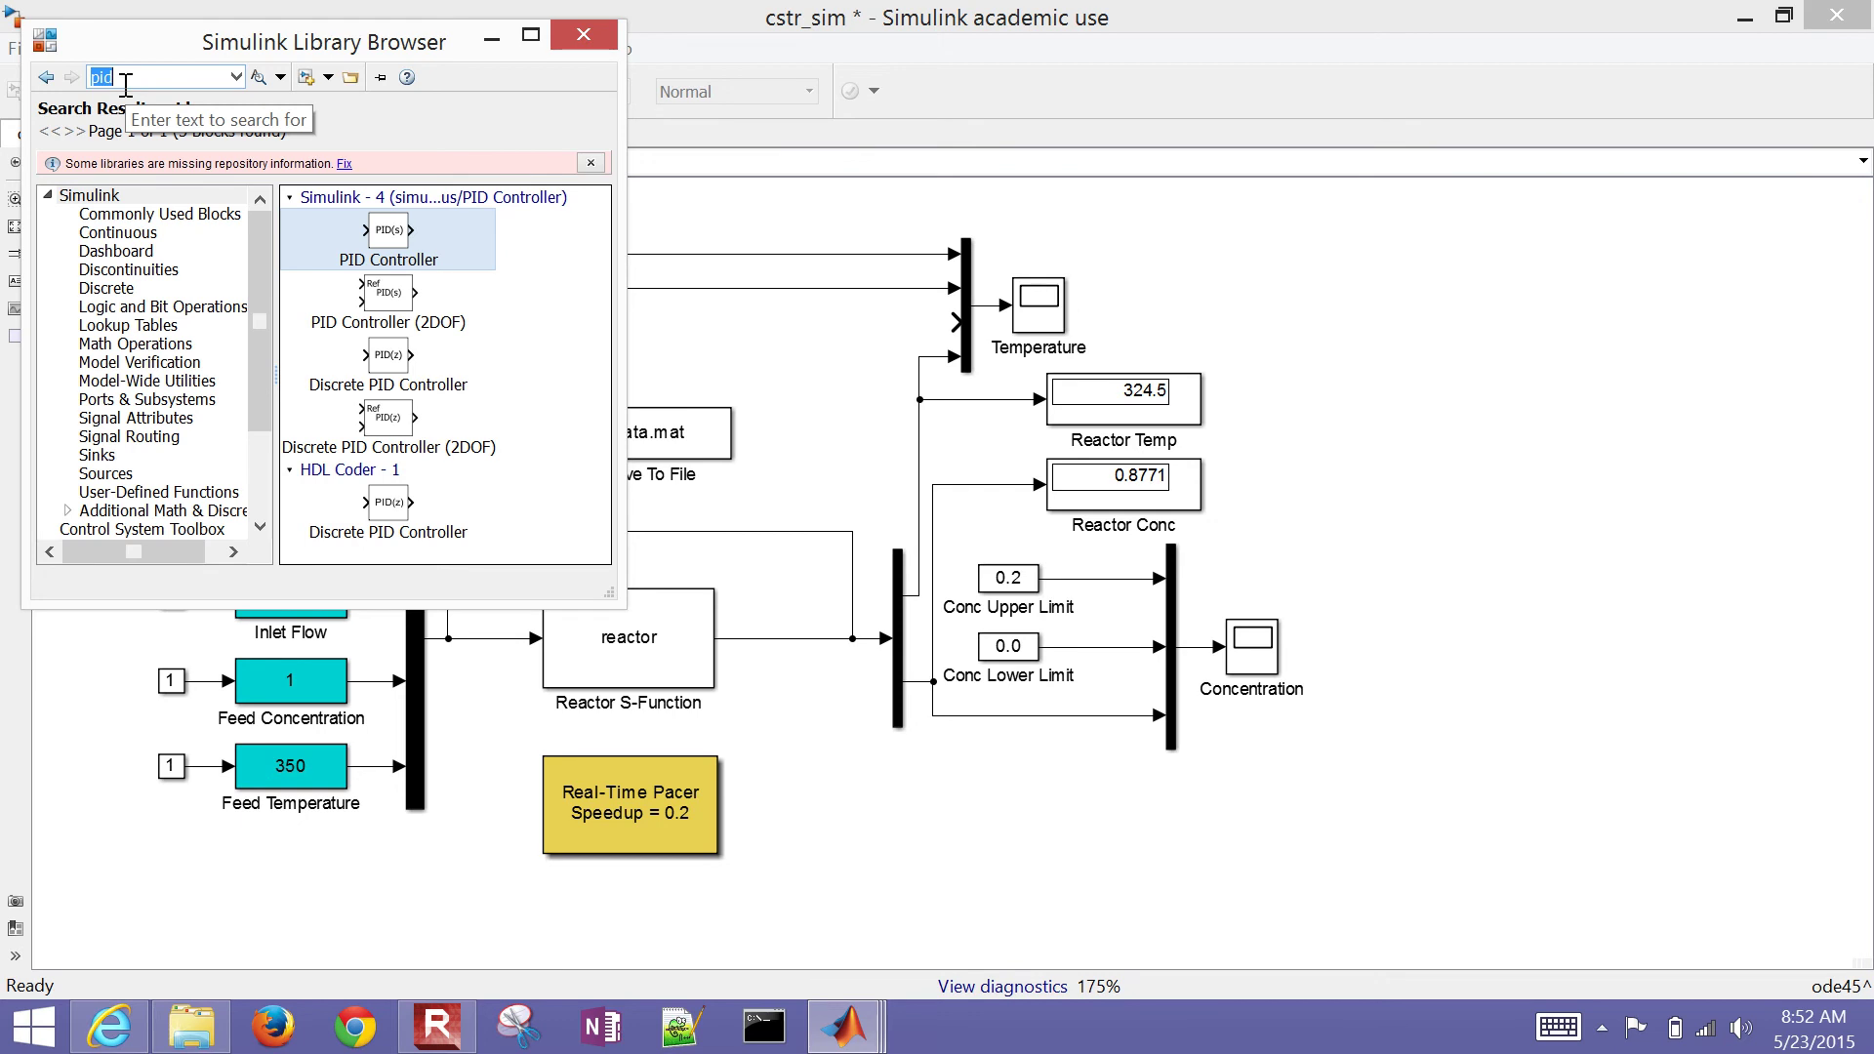
pyautogui.write('sum')
pyautogui.press('Return')
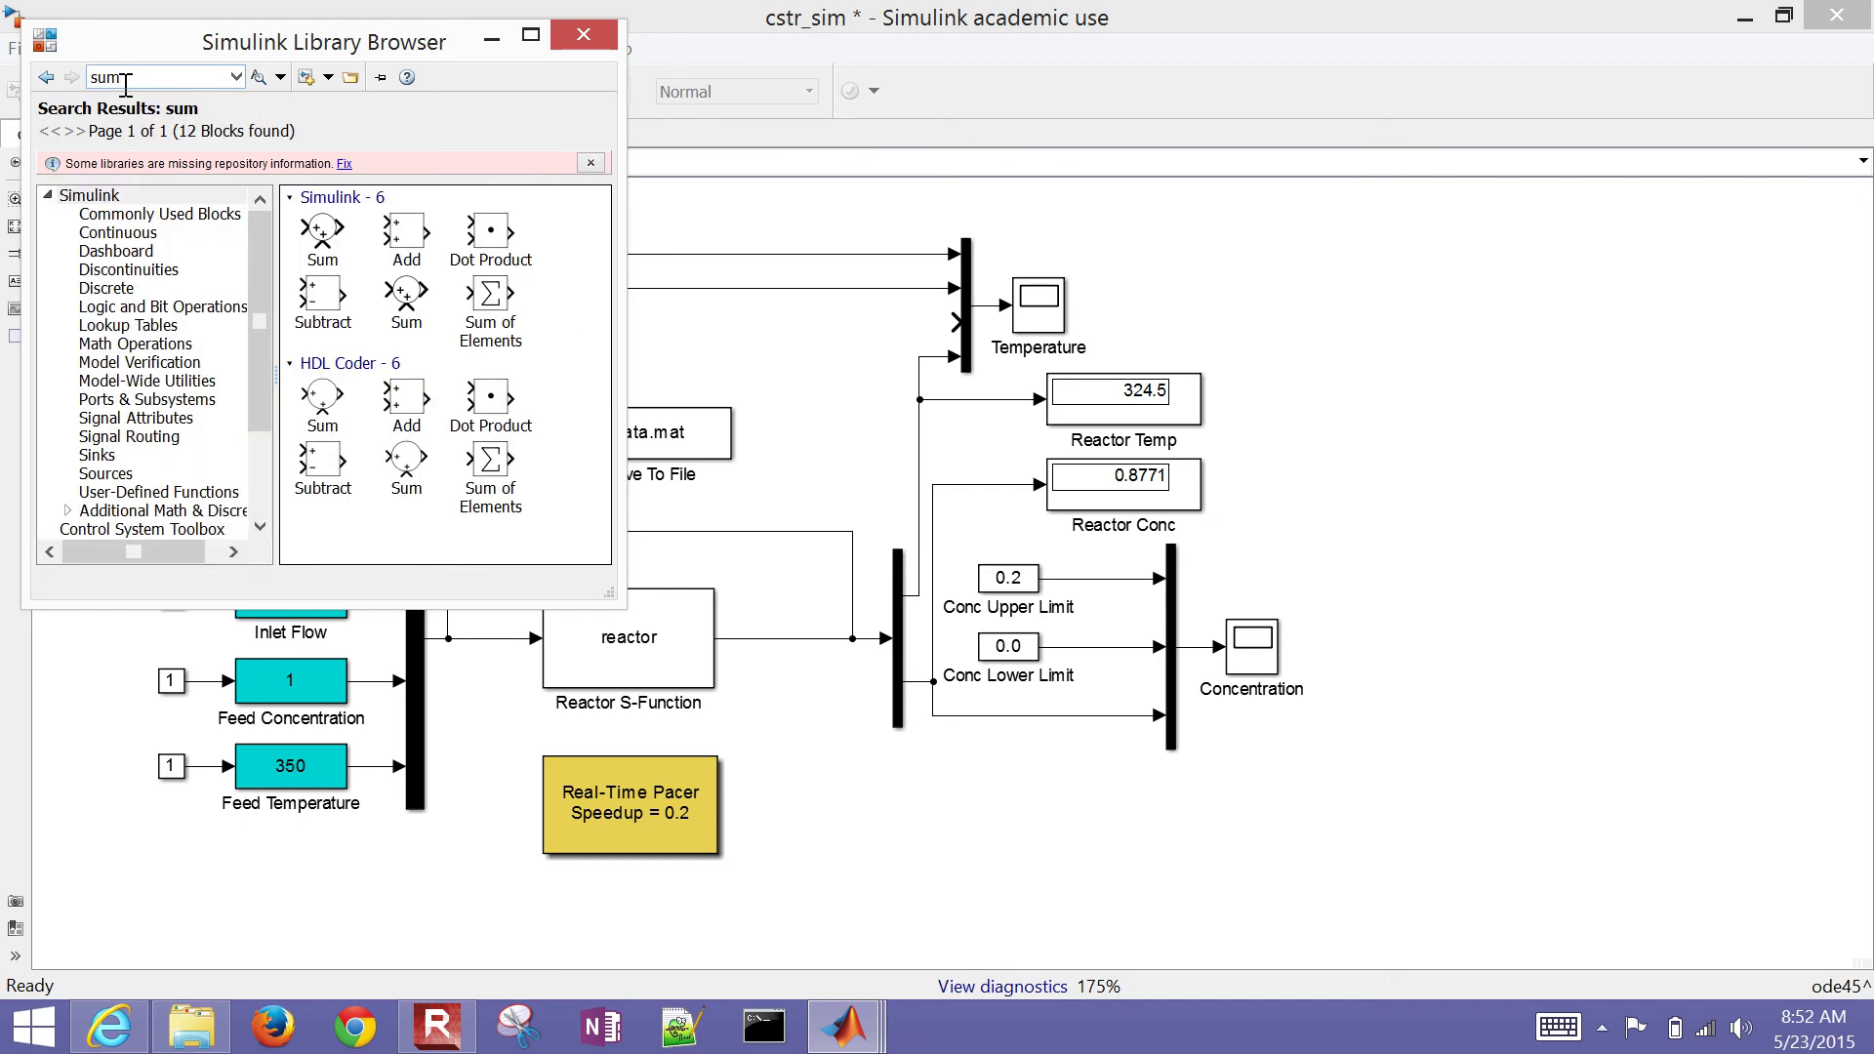
pyautogui.moveTo(325, 240); pyautogui.dragTo(227, 517)
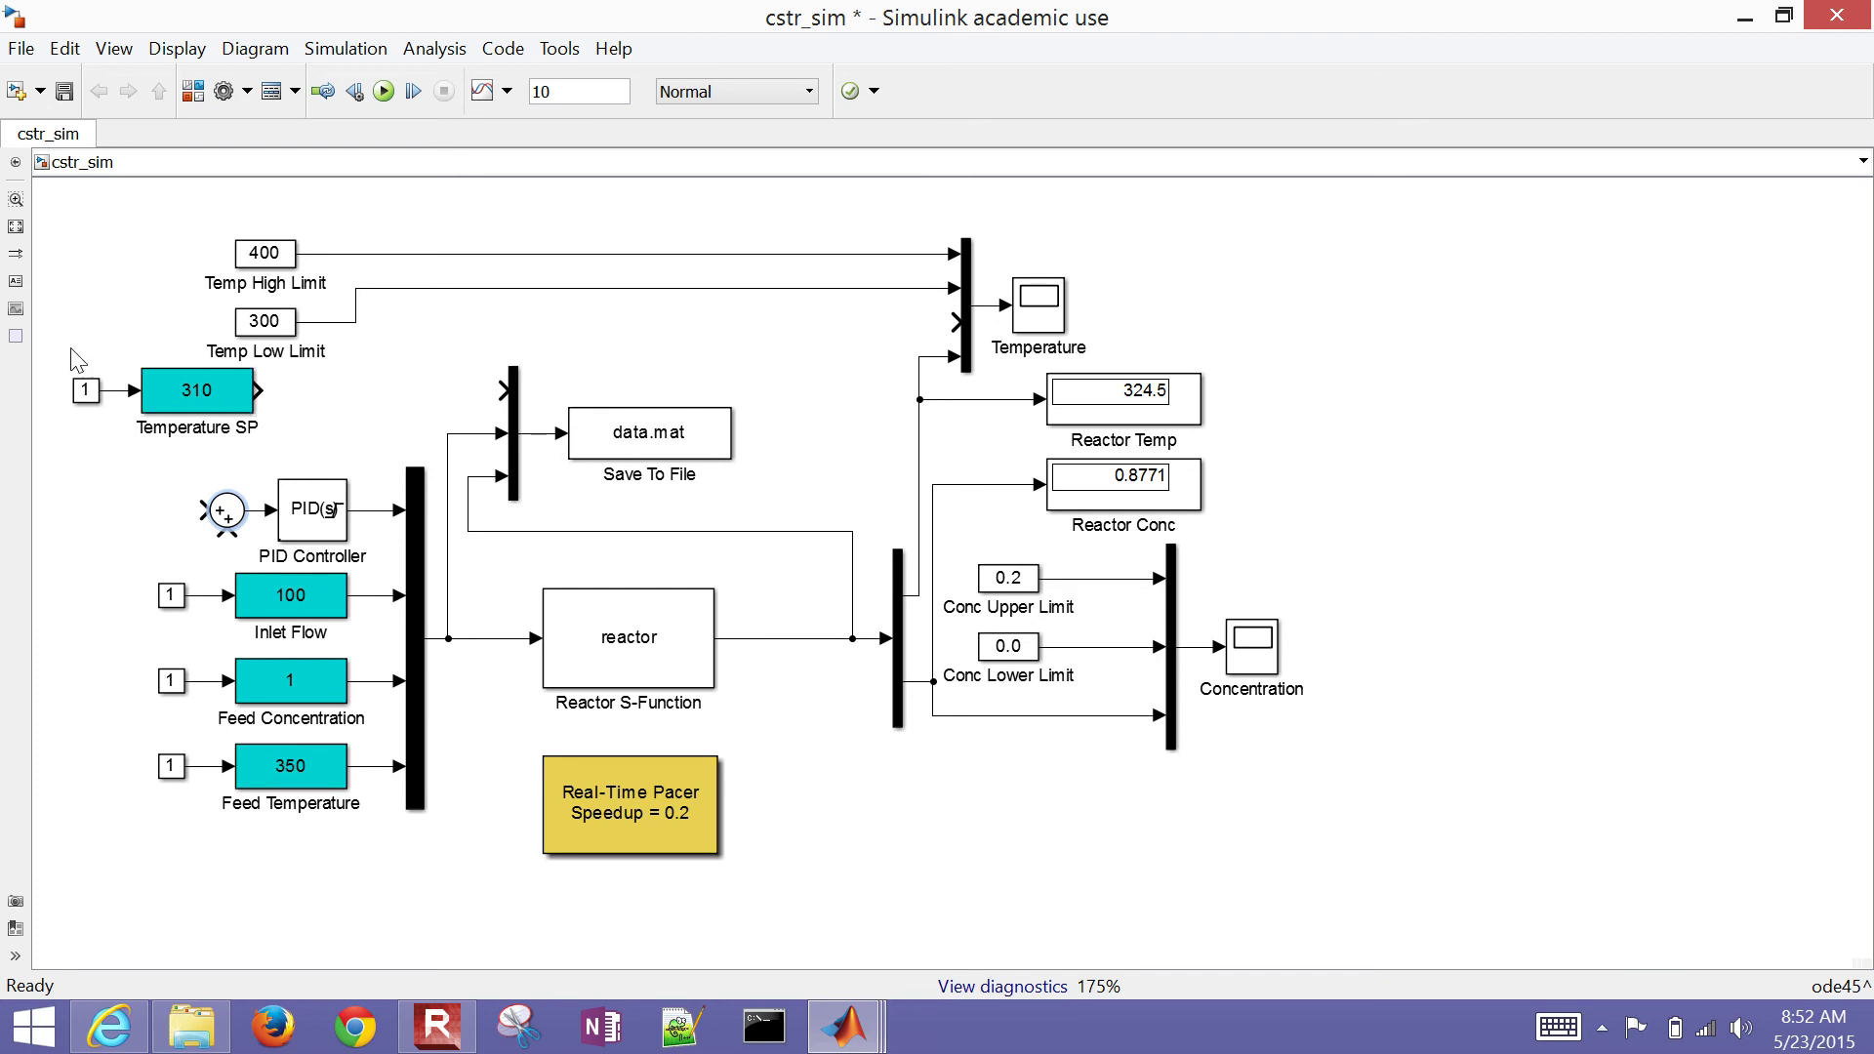
pyautogui.moveTo(57, 341)
pyautogui.mouseDown()
pyautogui.moveTo(79, 374)
pyautogui.moveTo(257, 448)
pyautogui.moveTo(185, 420)
pyautogui.moveTo(197, 402)
pyautogui.moveTo(127, 444)
pyautogui.moveTo(93, 515)
pyautogui.moveTo(206, 510)
pyautogui.mouseUp()
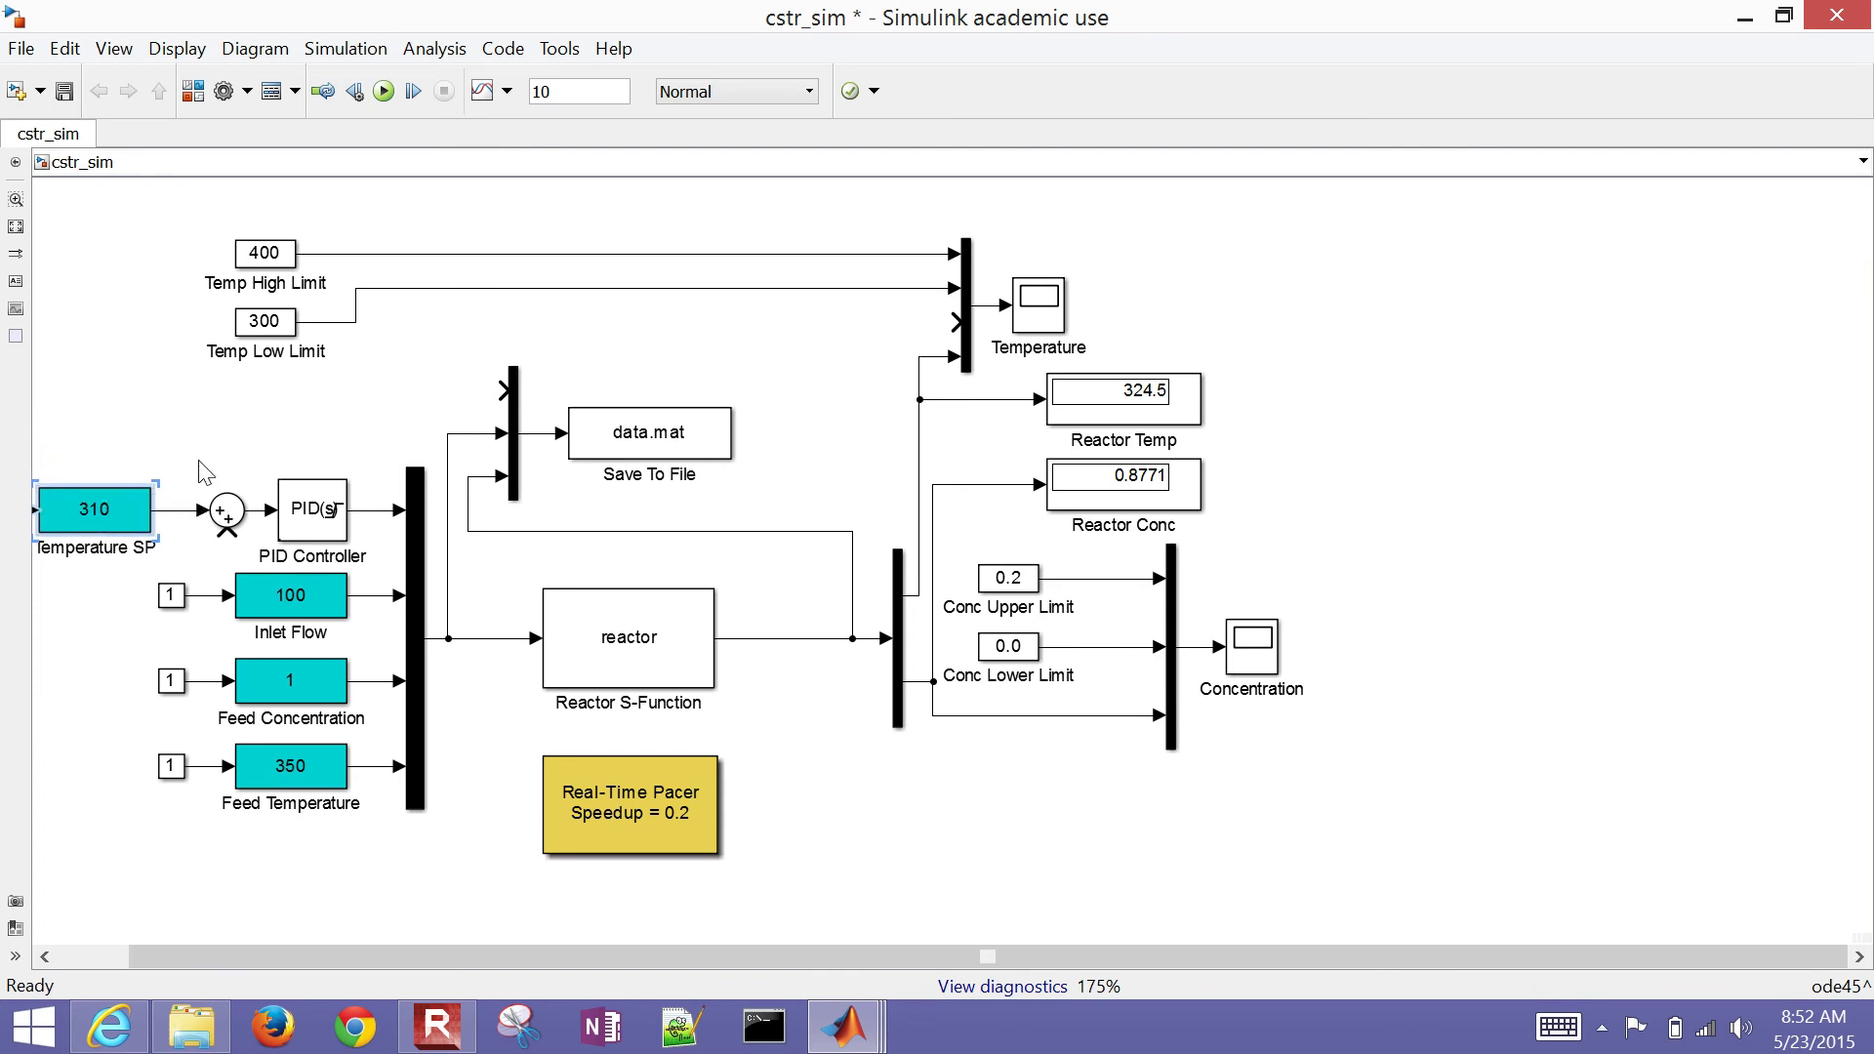
# Change the Sum block's list of signs to |+- so it subtracts its second input.
pyautogui.doubleClick(227, 512)
pyautogui.doubleClick(334, 579)
pyautogui.click(335, 579)
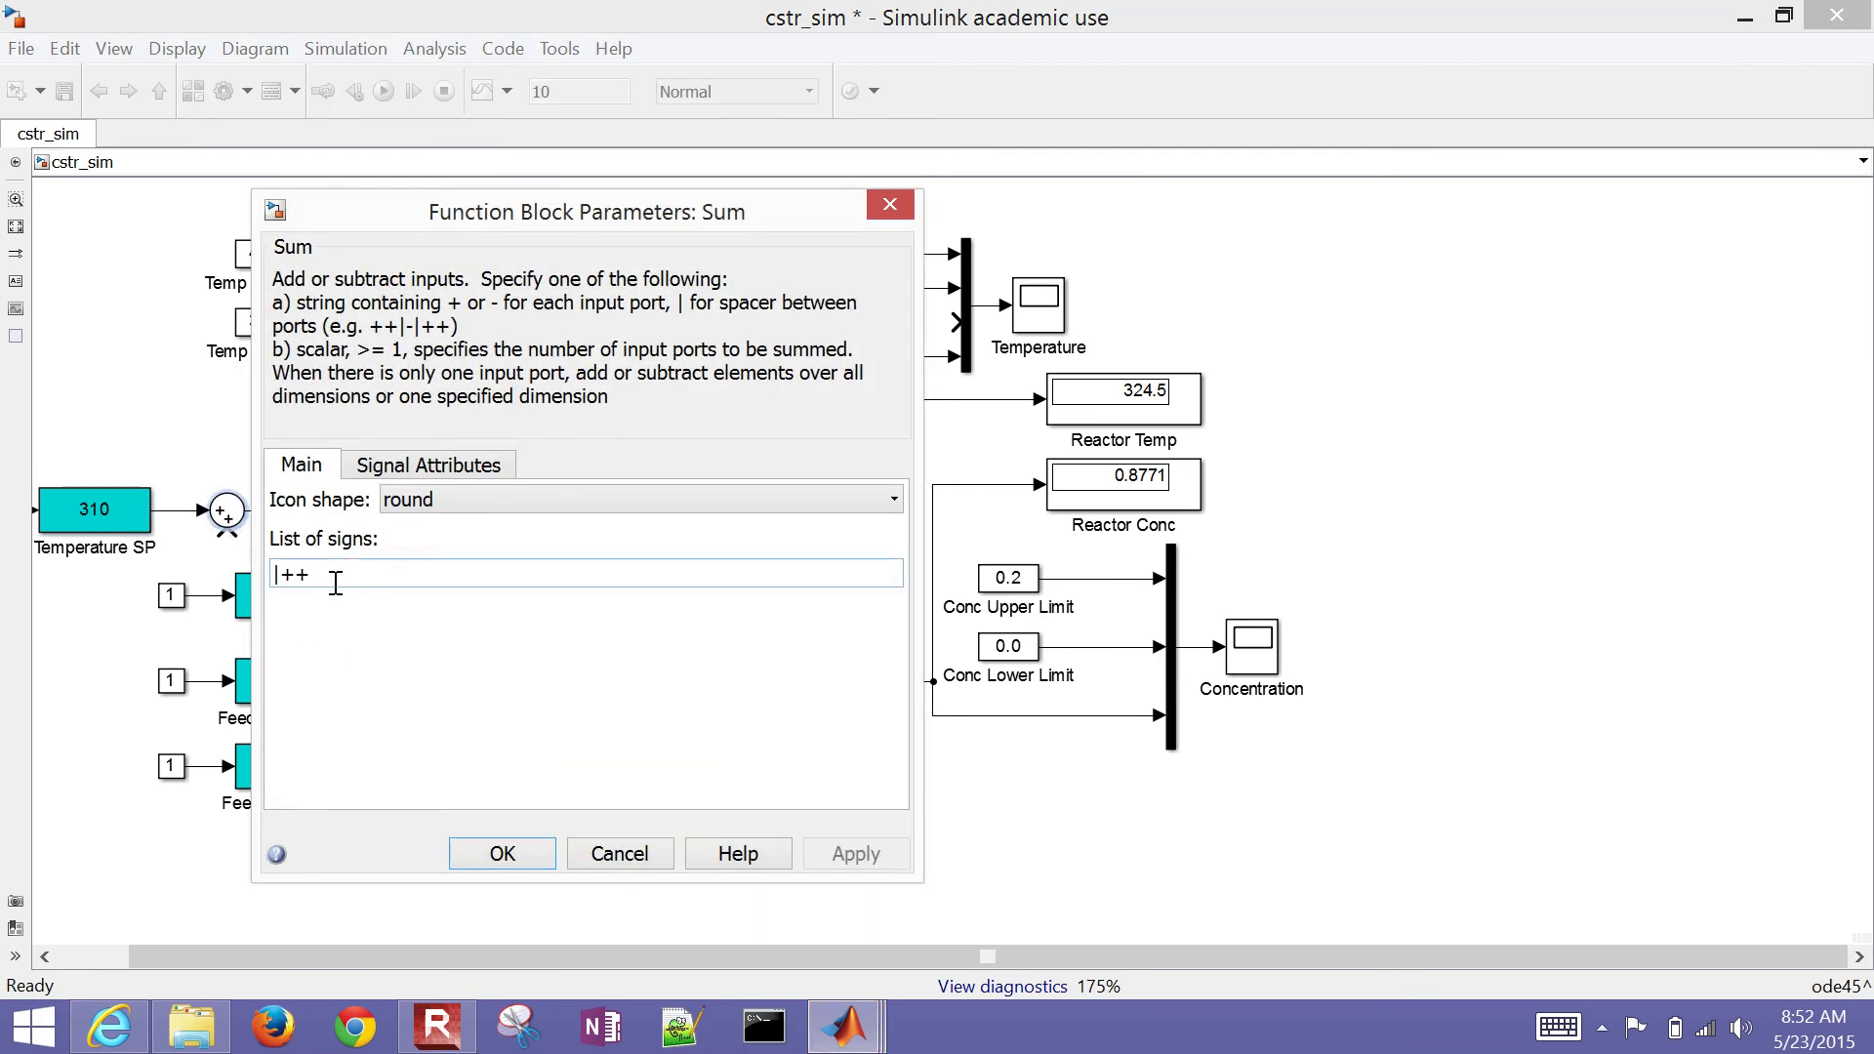
pyautogui.press('BackSpace')
pyautogui.write('-')
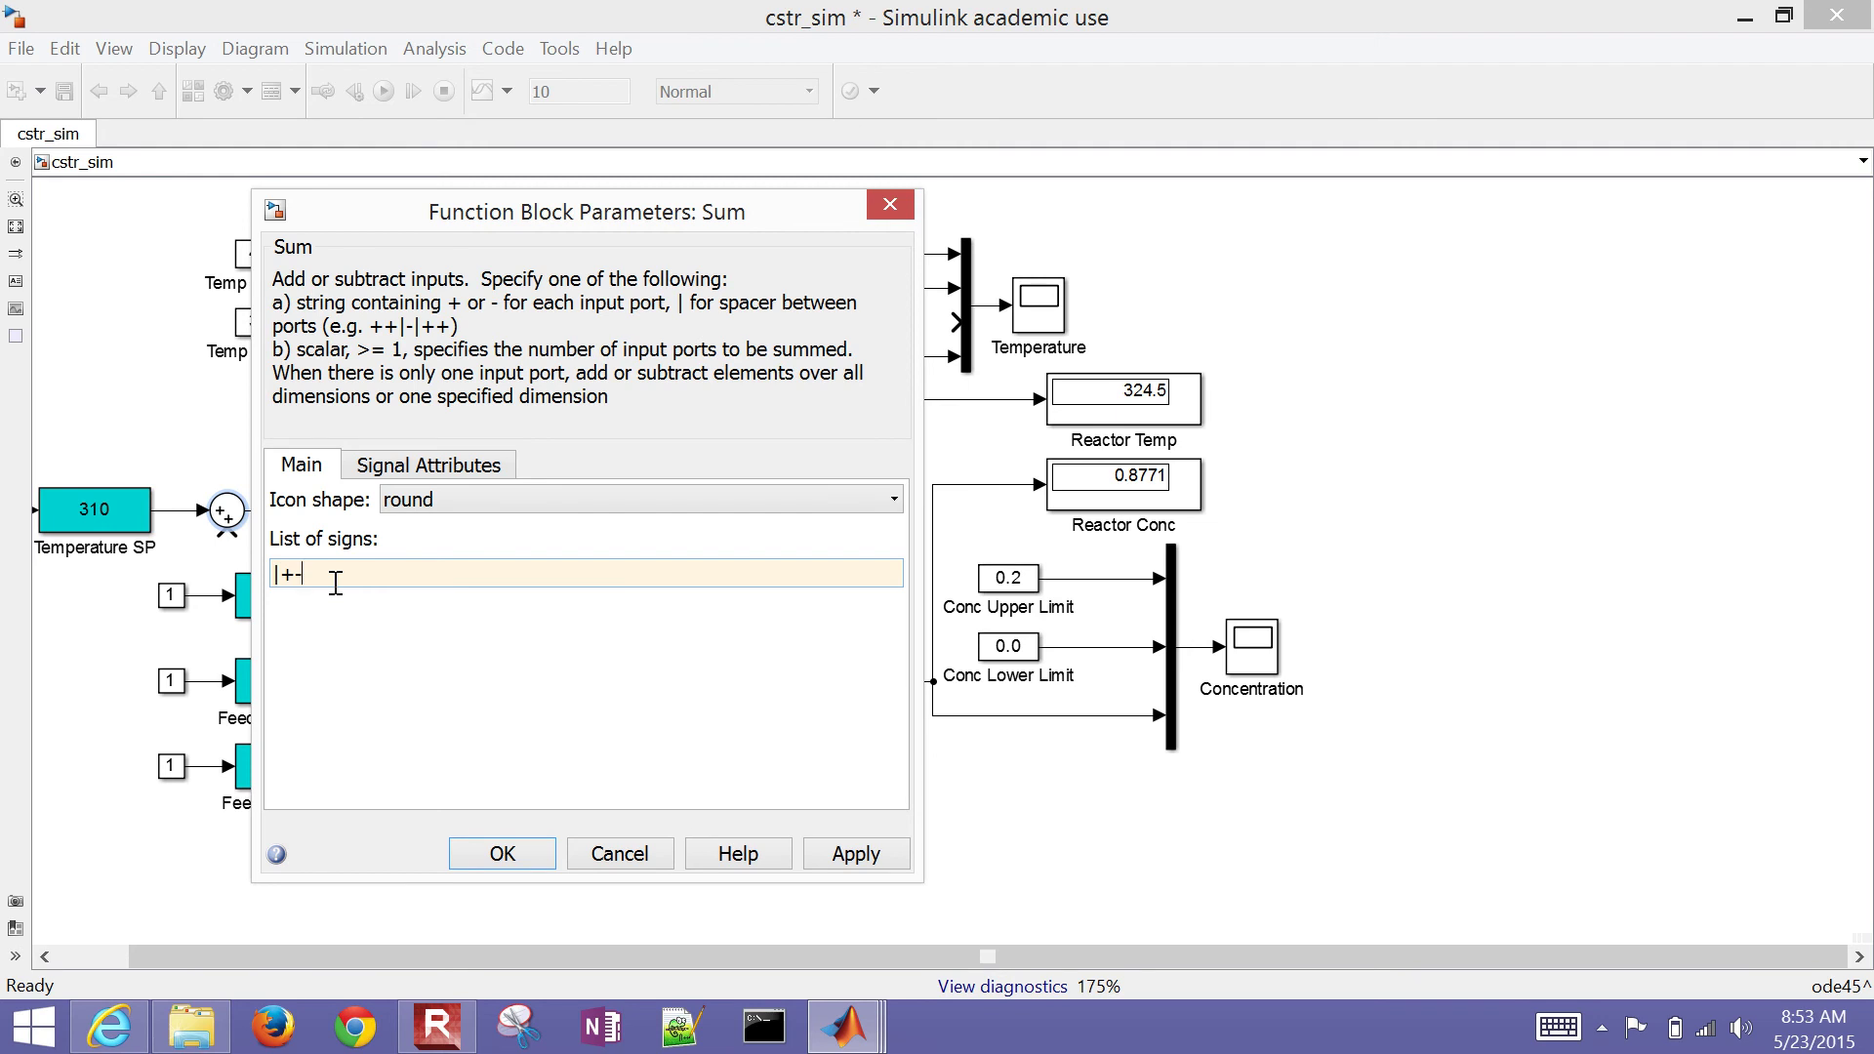
pyautogui.click(832, 859)
pyautogui.click(503, 857)
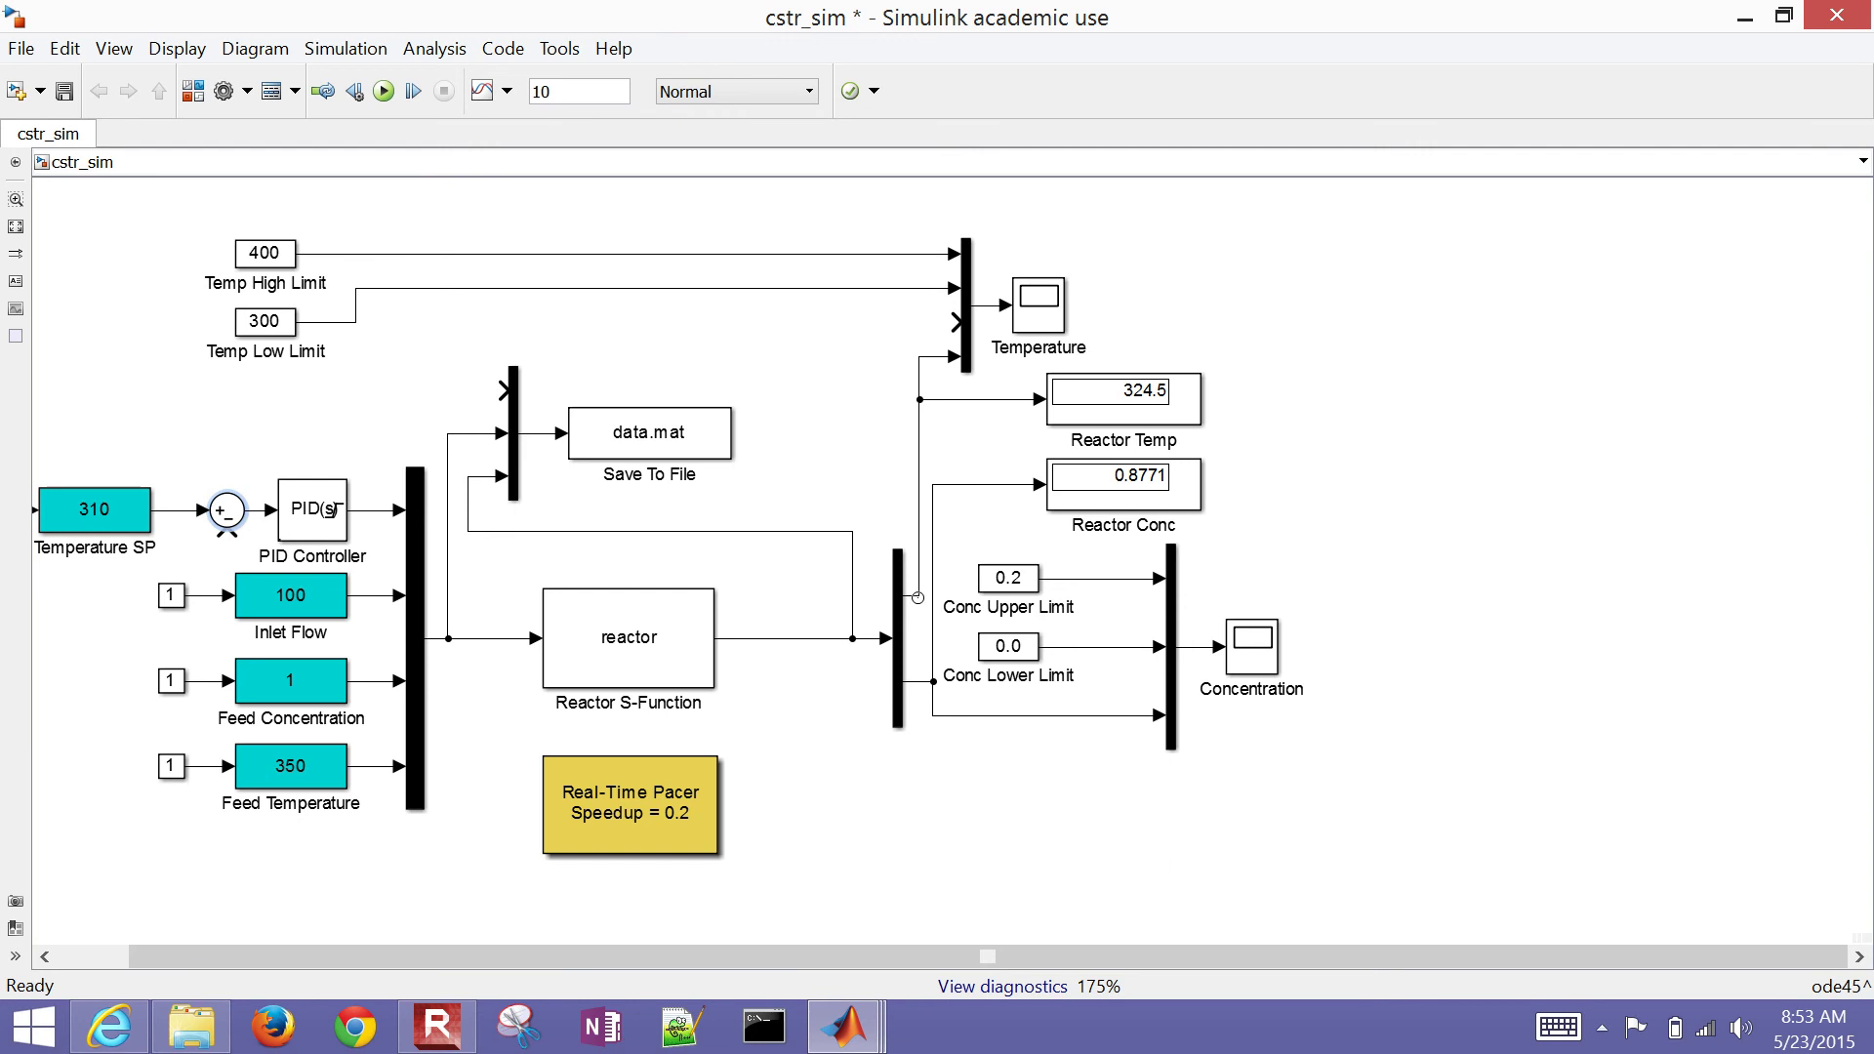
# Branch the reactor temperature signal into the Sum's minus input, routed down the diagram's left side.
pyautogui.moveTo(917, 597); pyautogui.dragTo(222, 532)
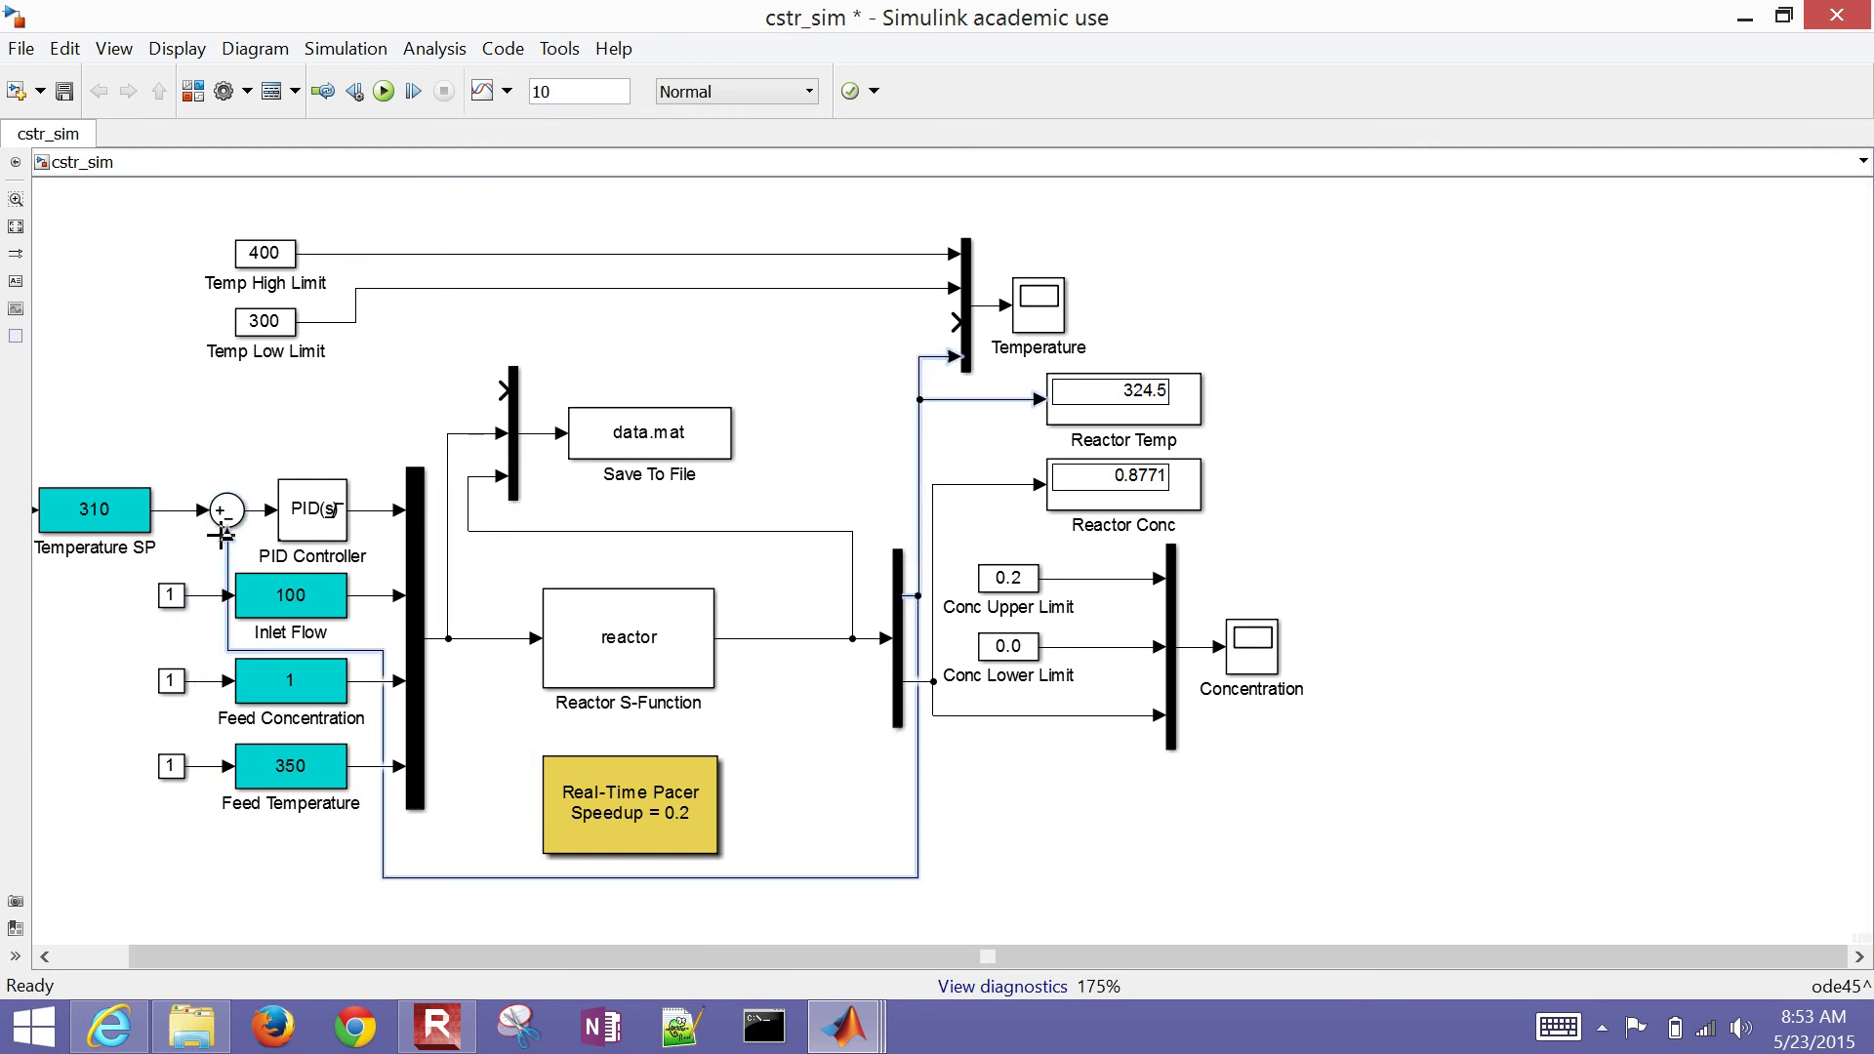
pyautogui.click(137, 545)
pyautogui.click(203, 565)
pyautogui.click(179, 519)
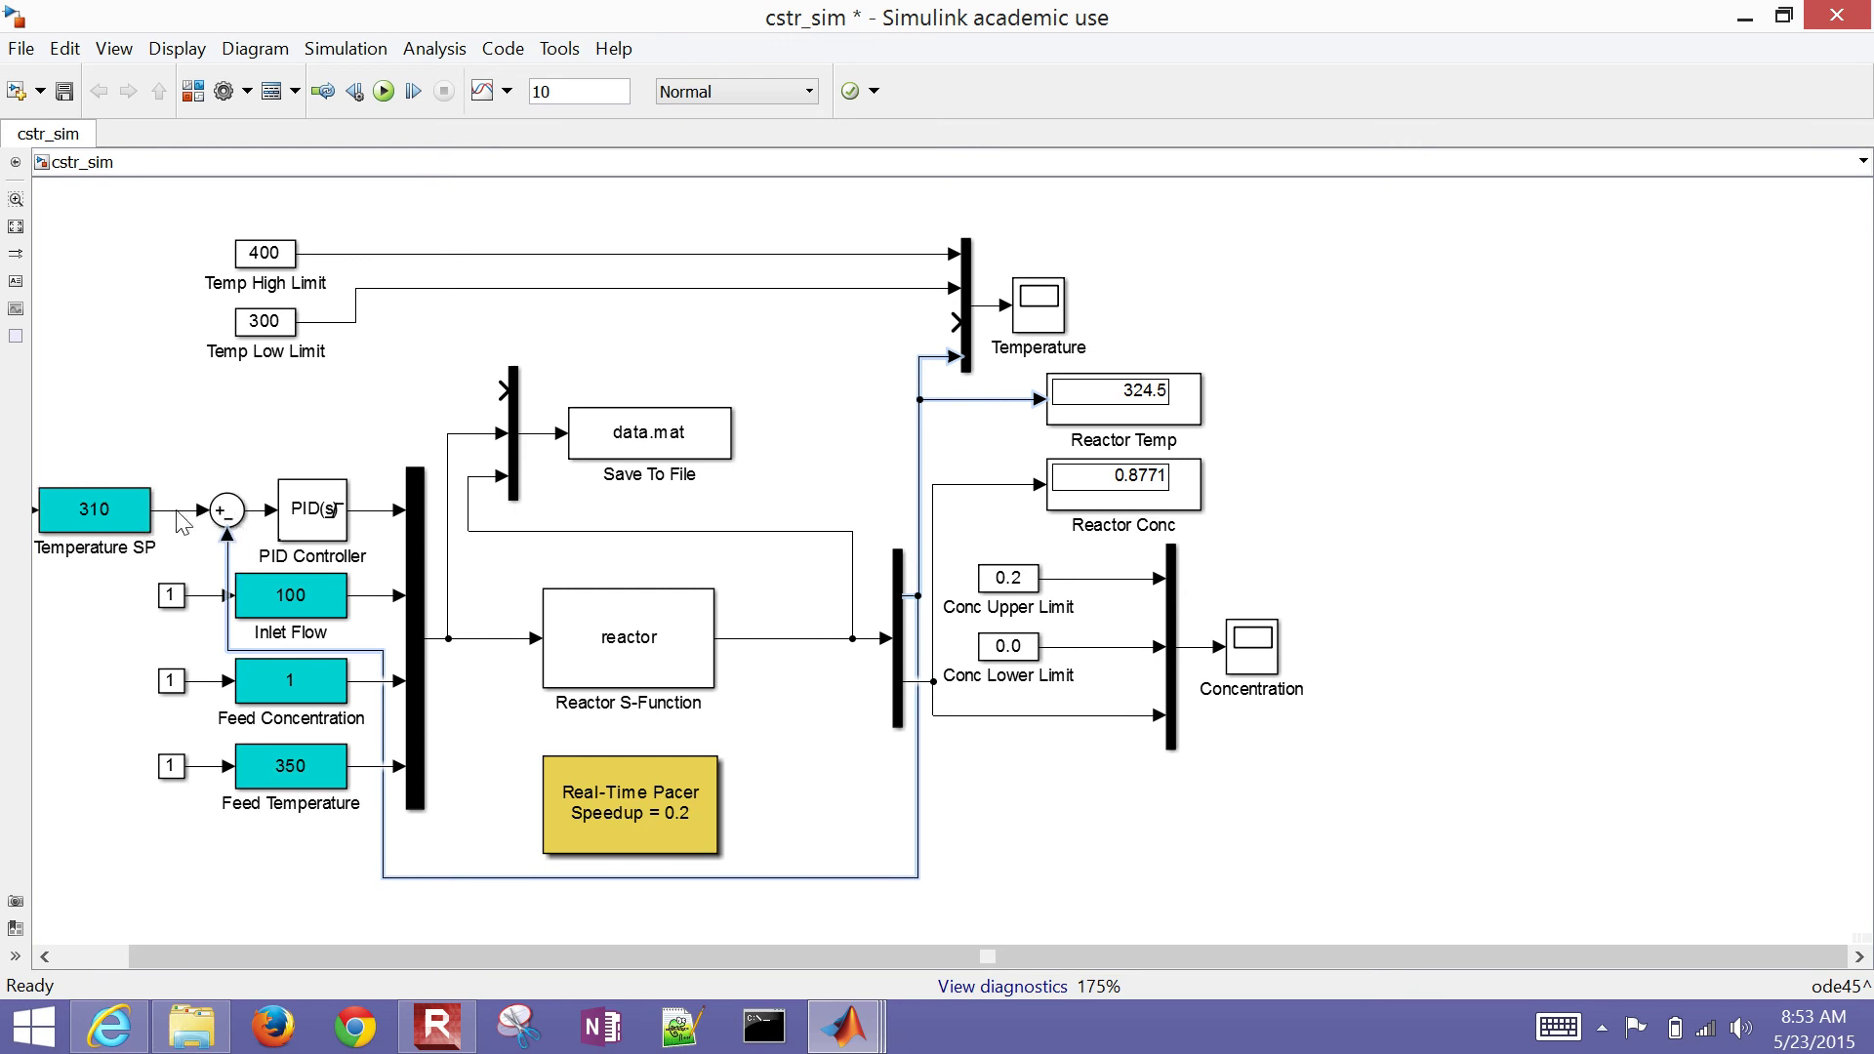
pyautogui.click(152, 868)
pyautogui.moveTo(180, 953); pyautogui.dragTo(72, 964)
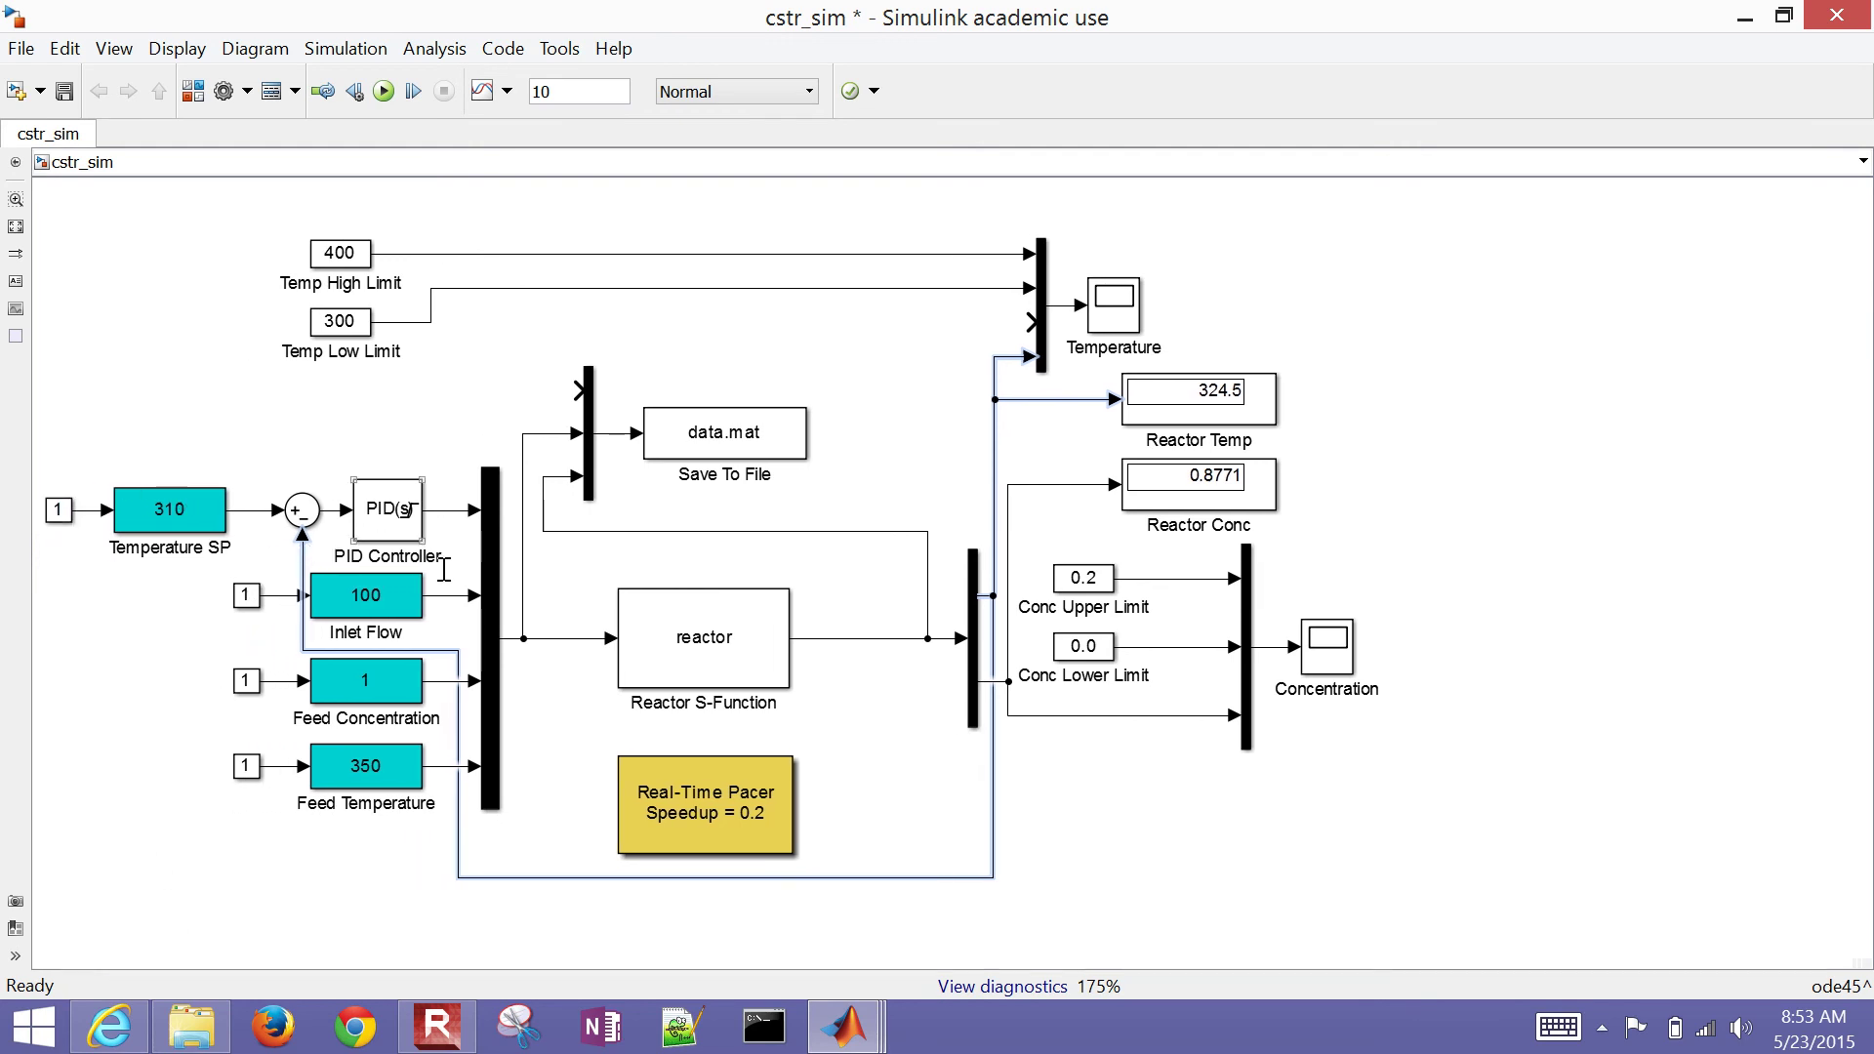
pyautogui.moveTo(305, 637); pyautogui.dragTo(209, 690)
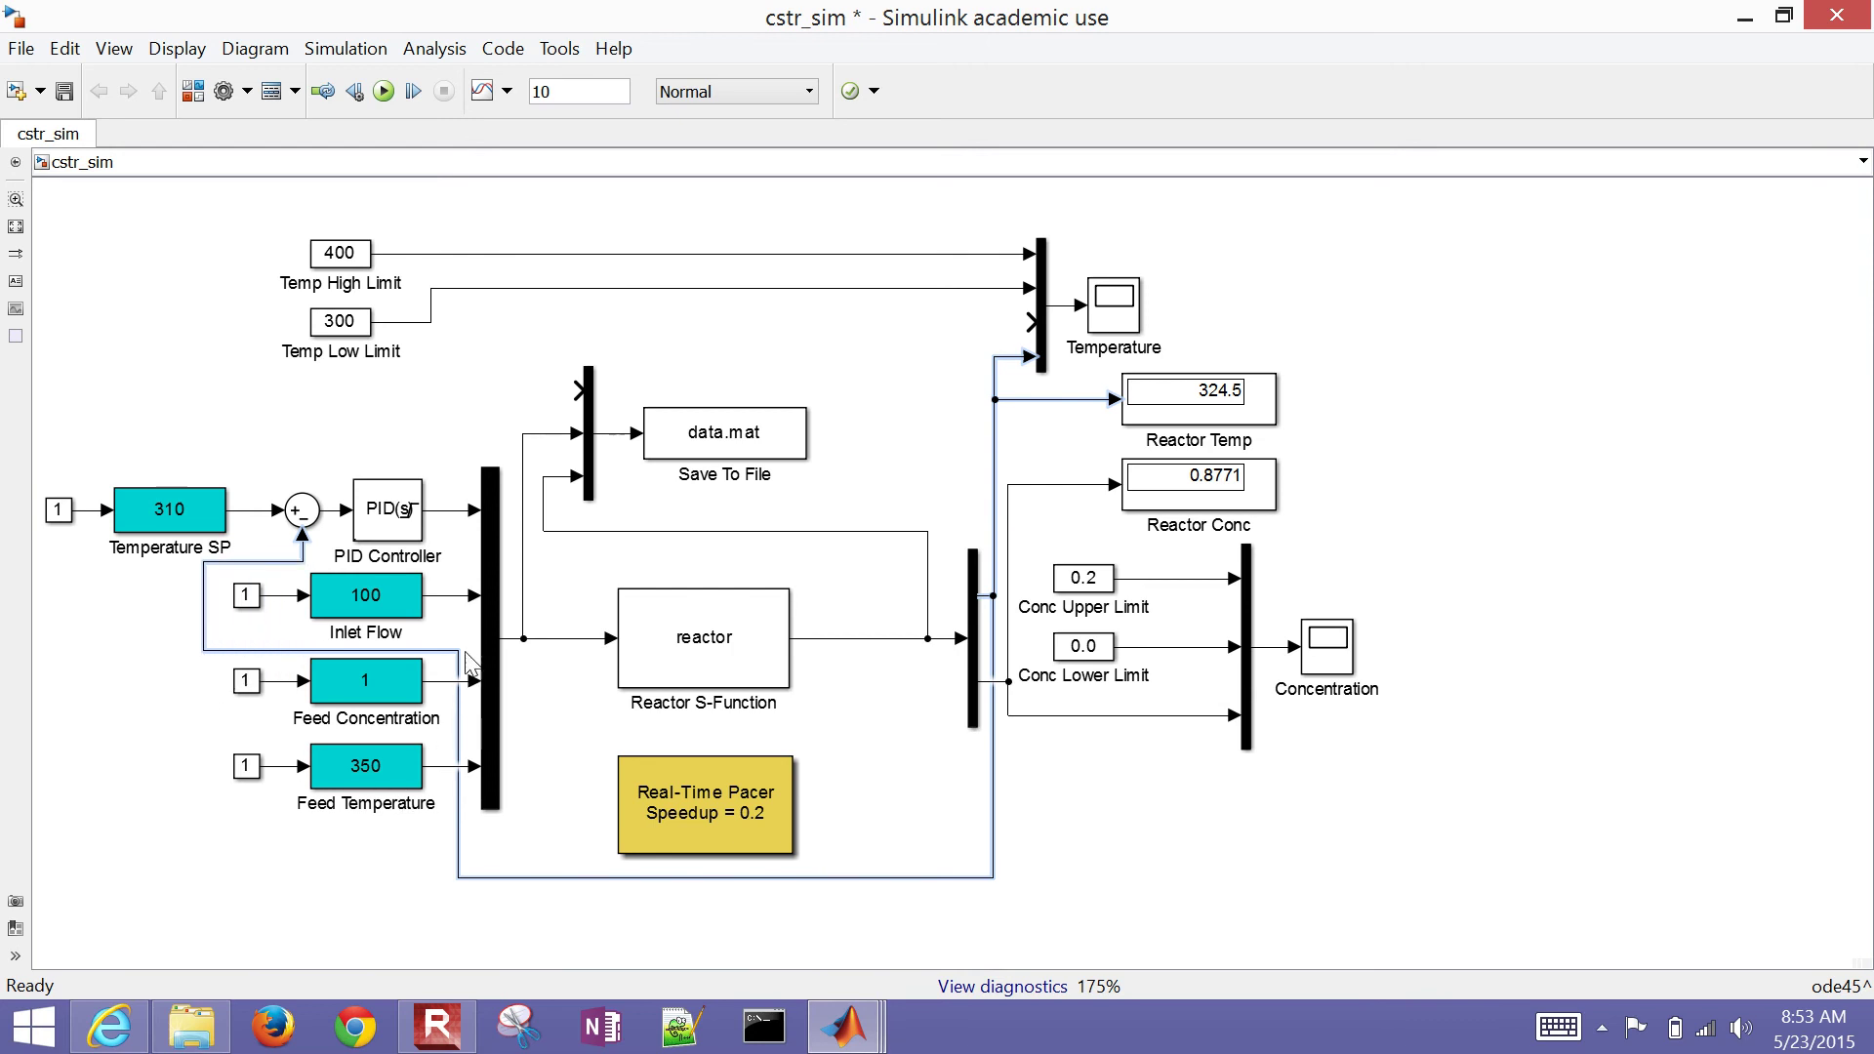
pyautogui.moveTo(400, 731); pyautogui.dragTo(249, 877)
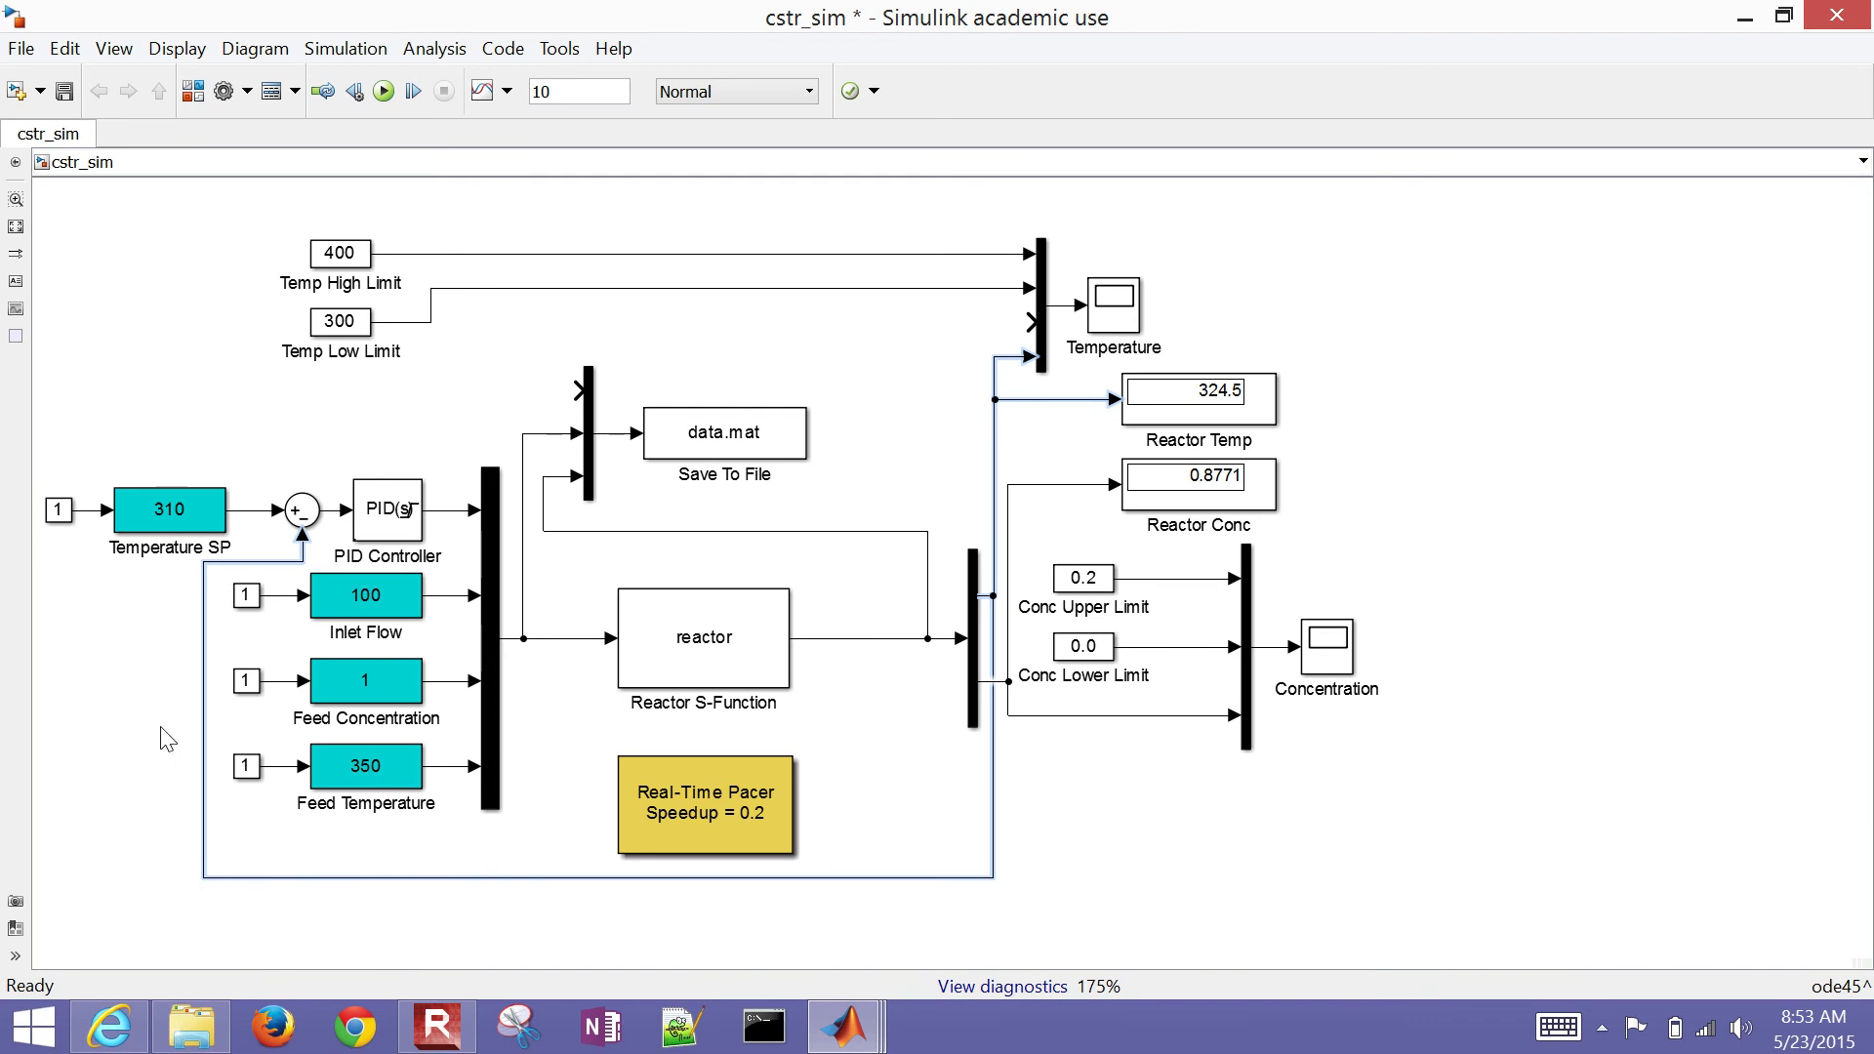
pyautogui.click(241, 452)
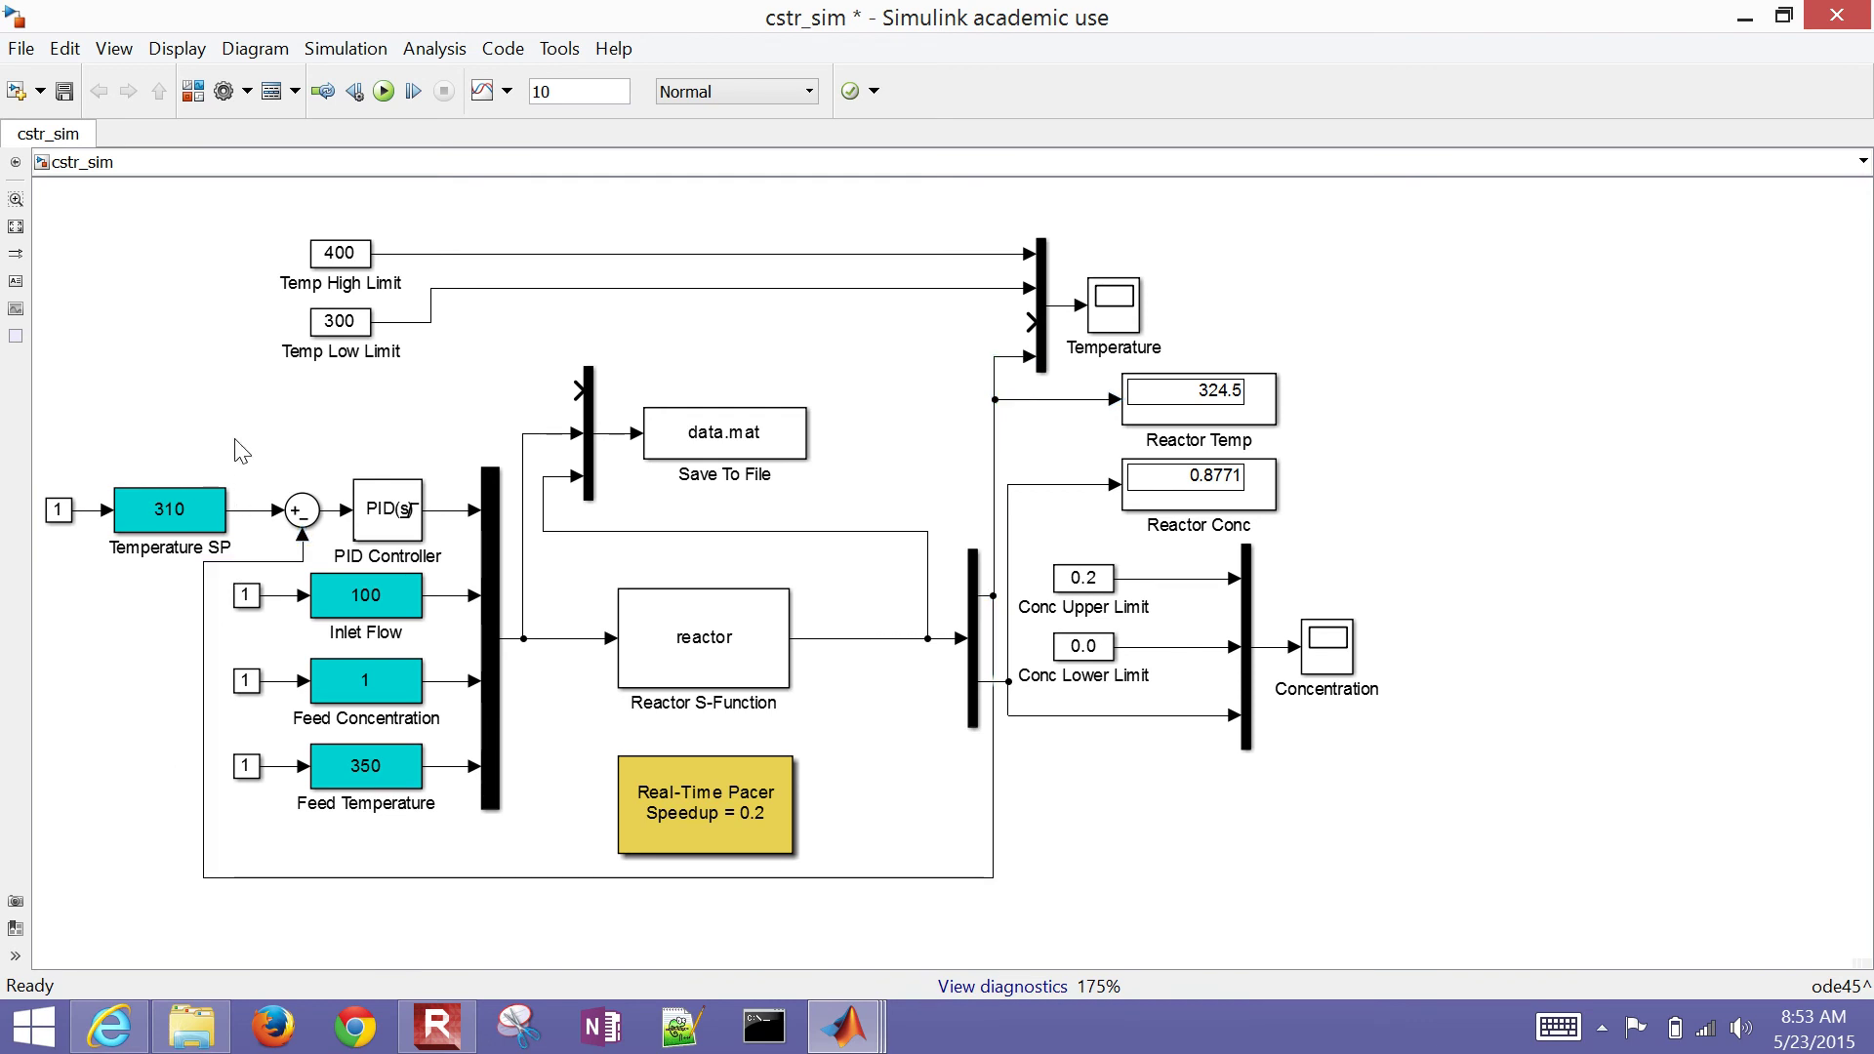
pyautogui.click(170, 514)
pyautogui.click(384, 91)
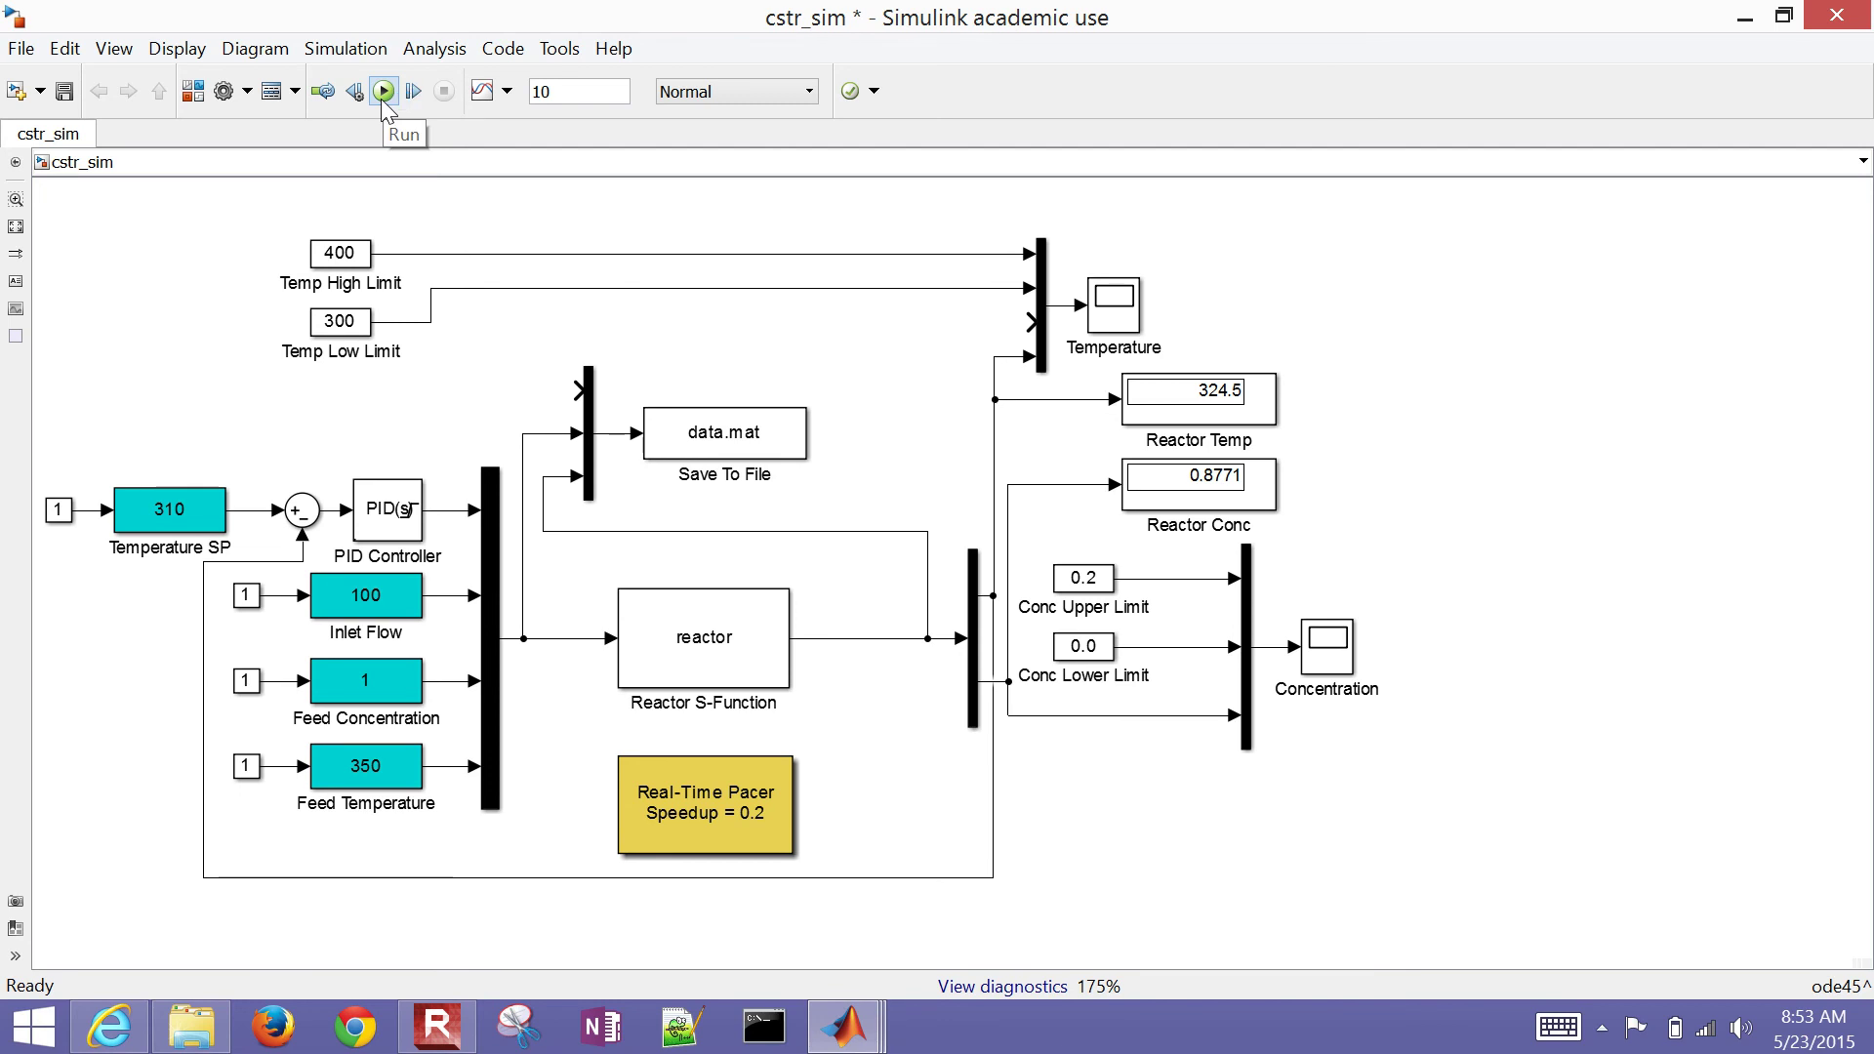
# After the failed run, set the PID output limits to upper 350 and lower 250.
pyautogui.click(387, 98)
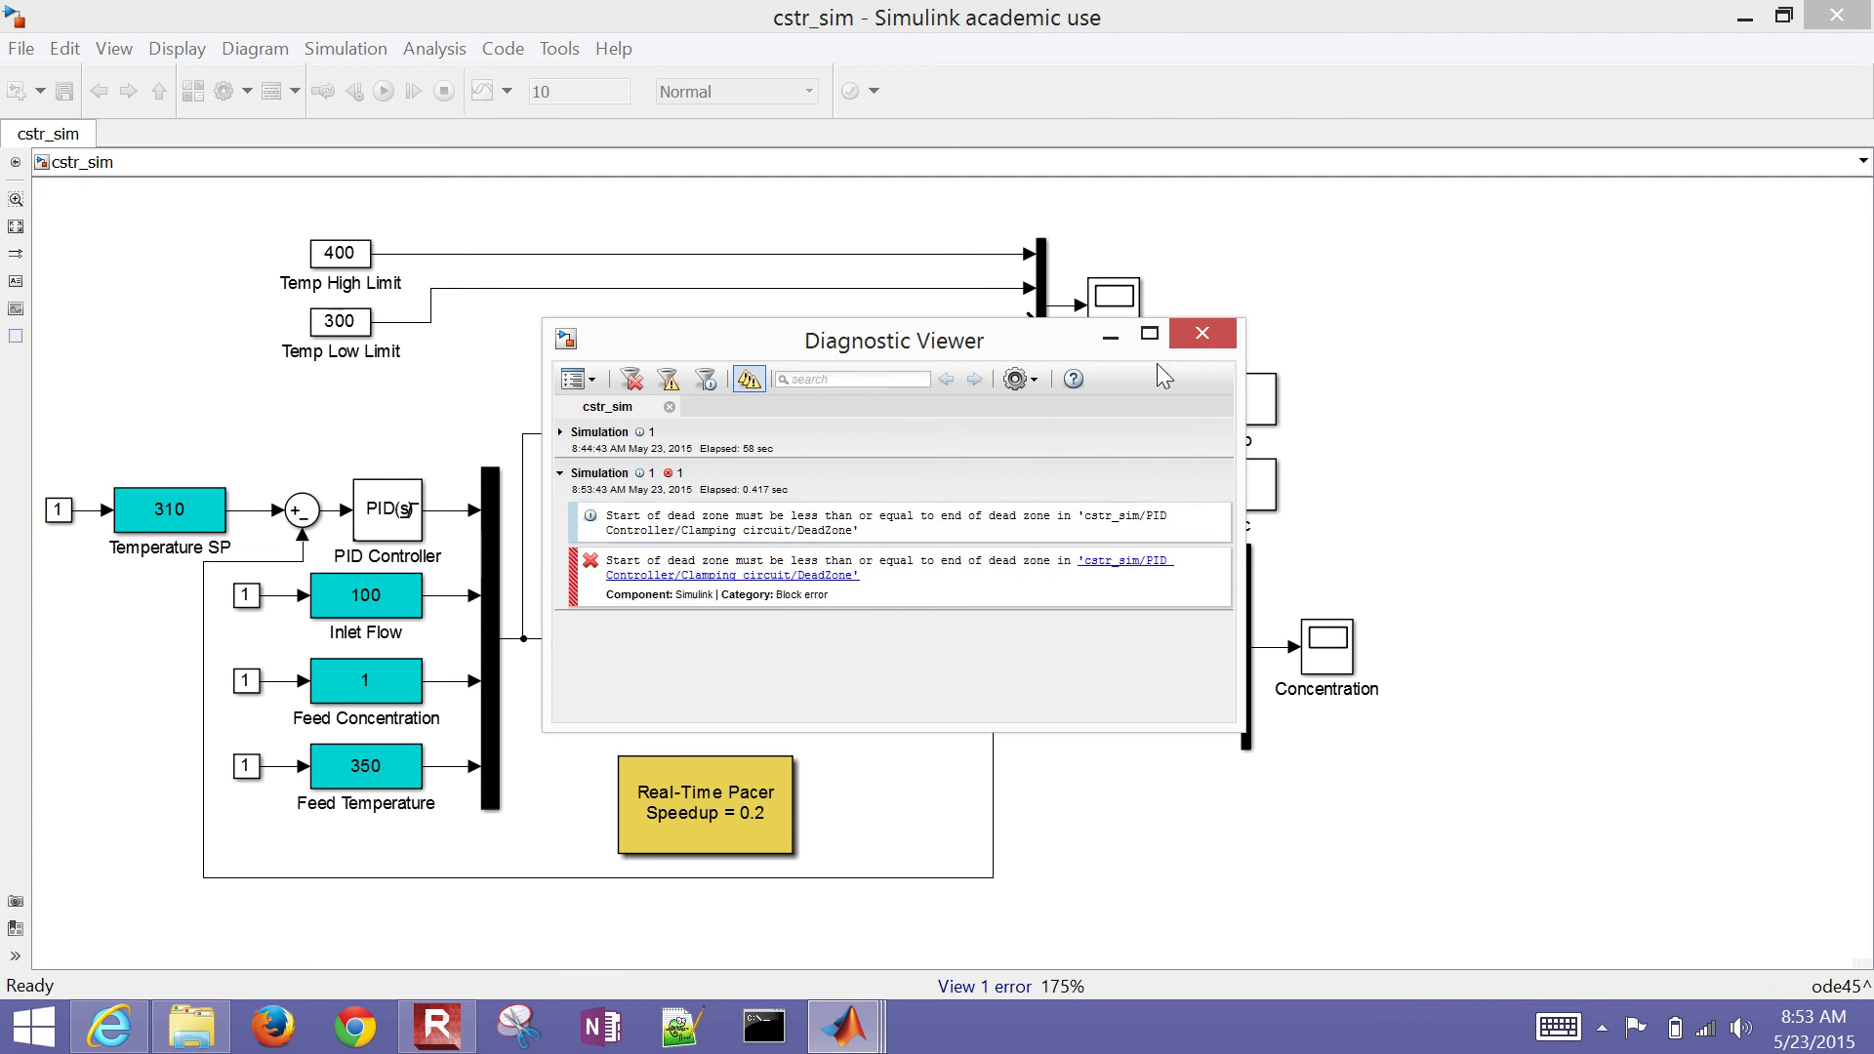
pyautogui.click(1204, 335)
pyautogui.click(408, 522)
pyautogui.doubleClick(409, 522)
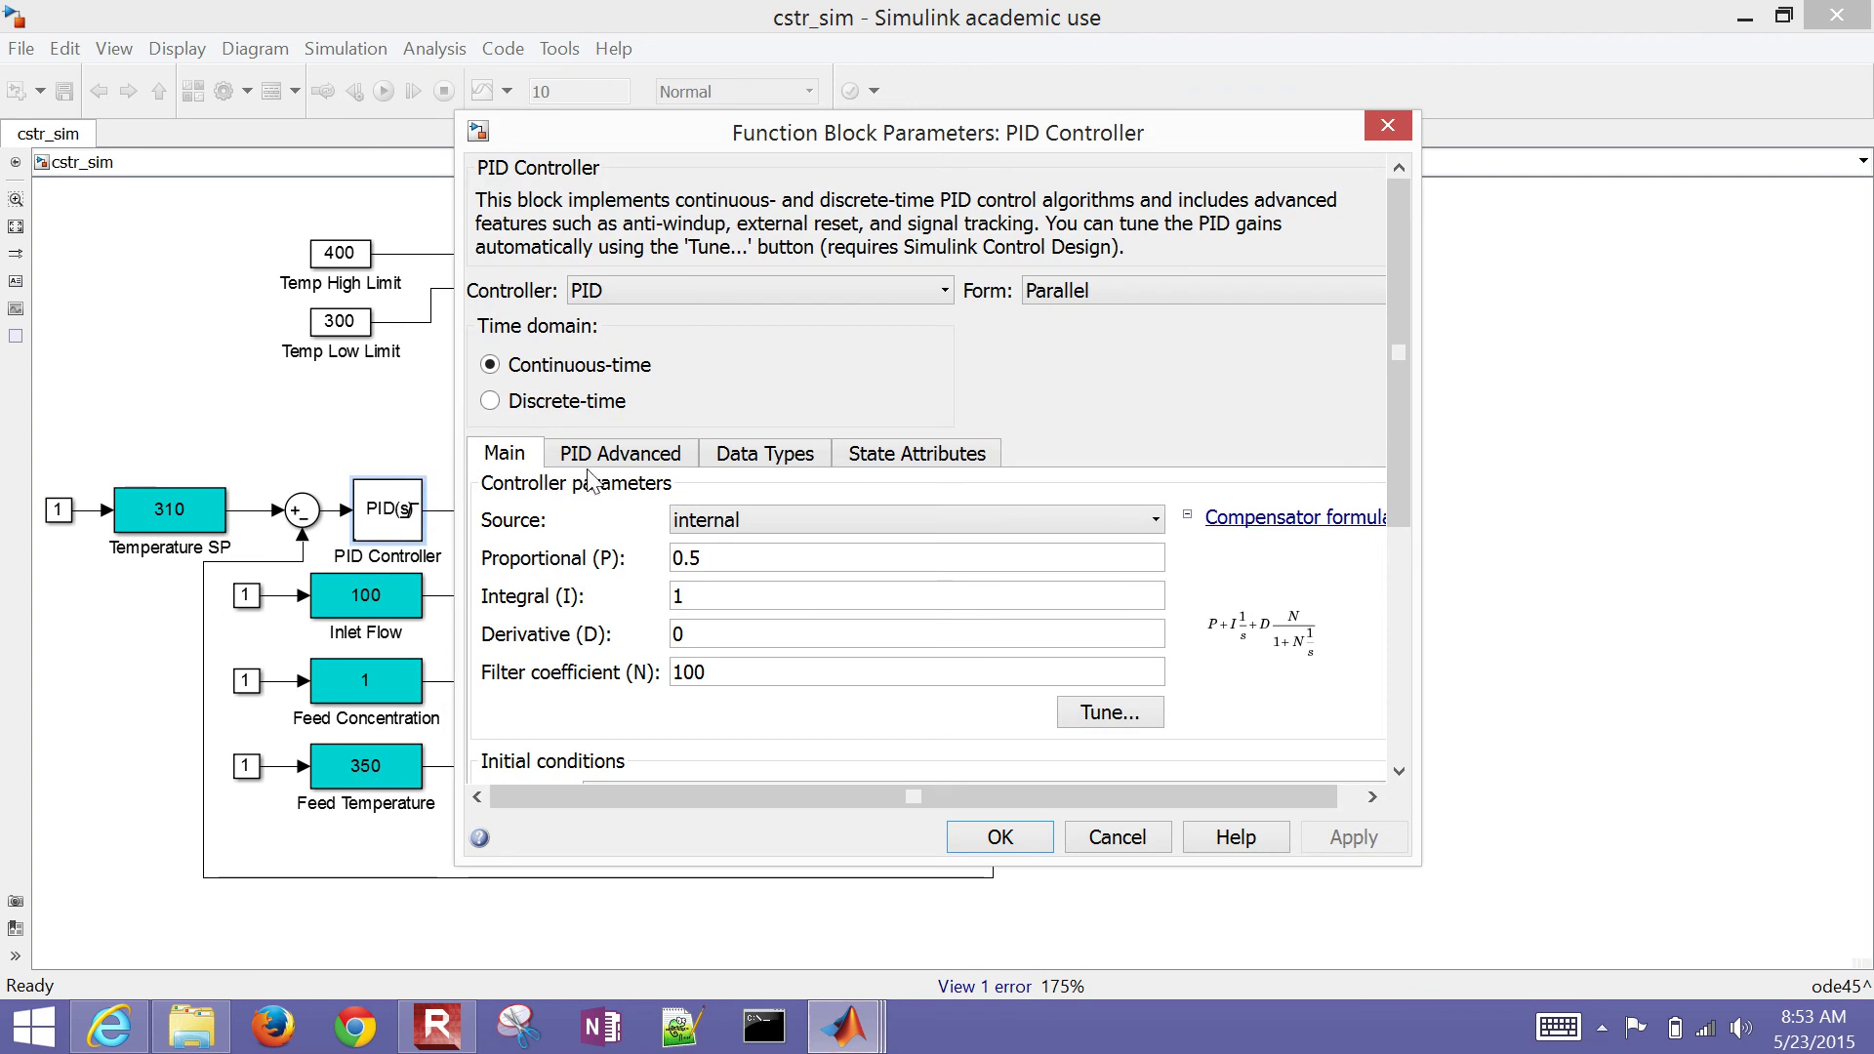
pyautogui.click(600, 455)
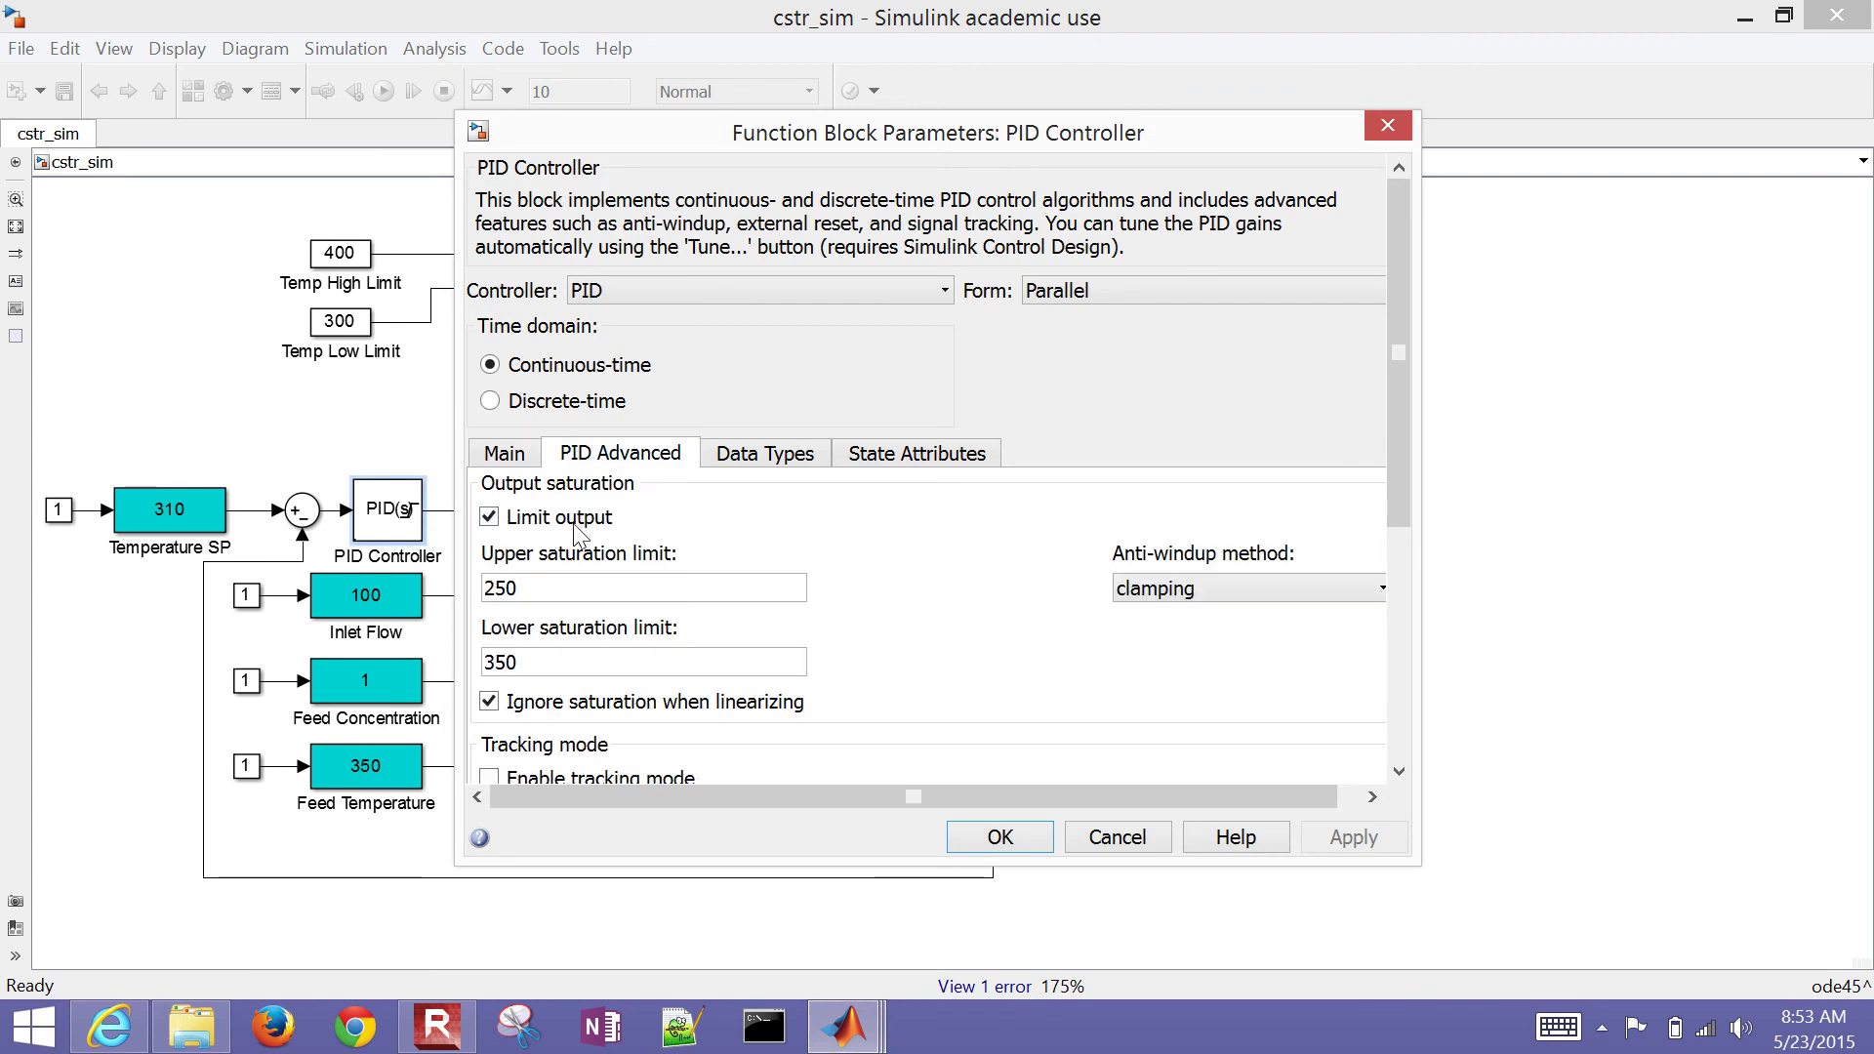
pyautogui.doubleClick(519, 596)
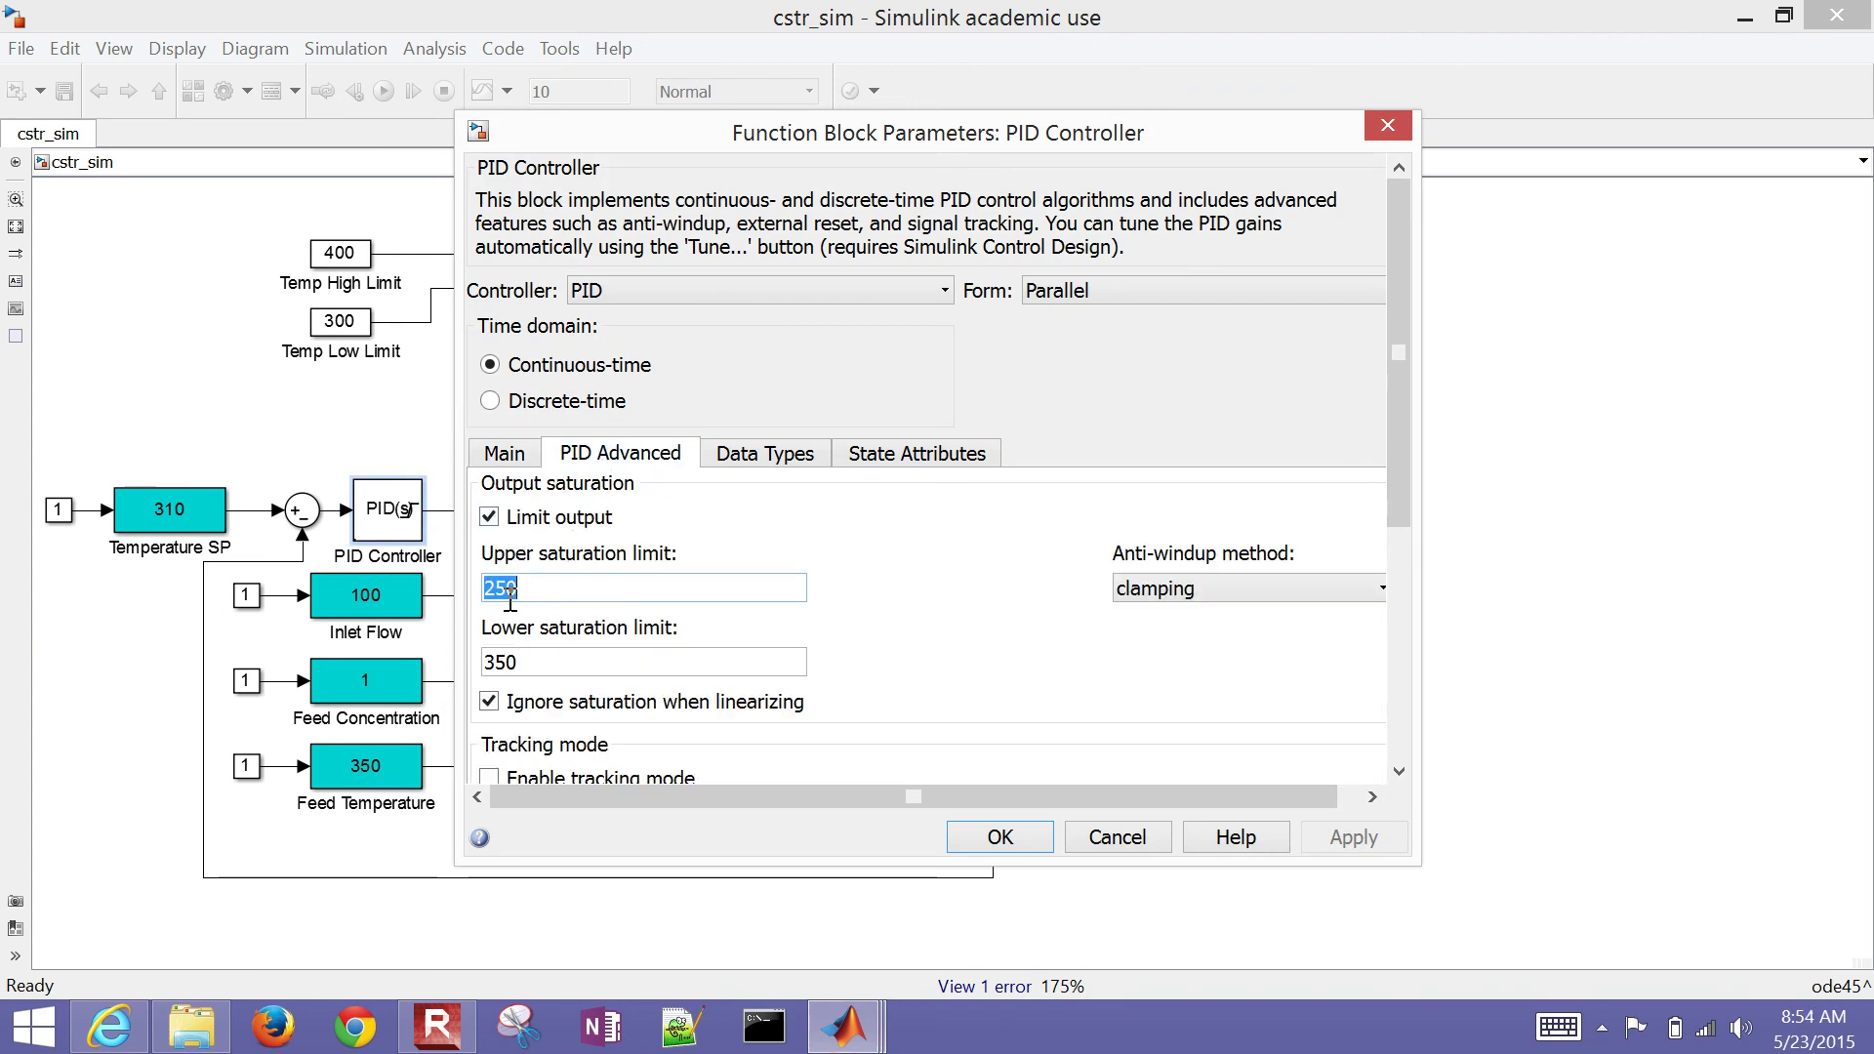
pyautogui.write('350')
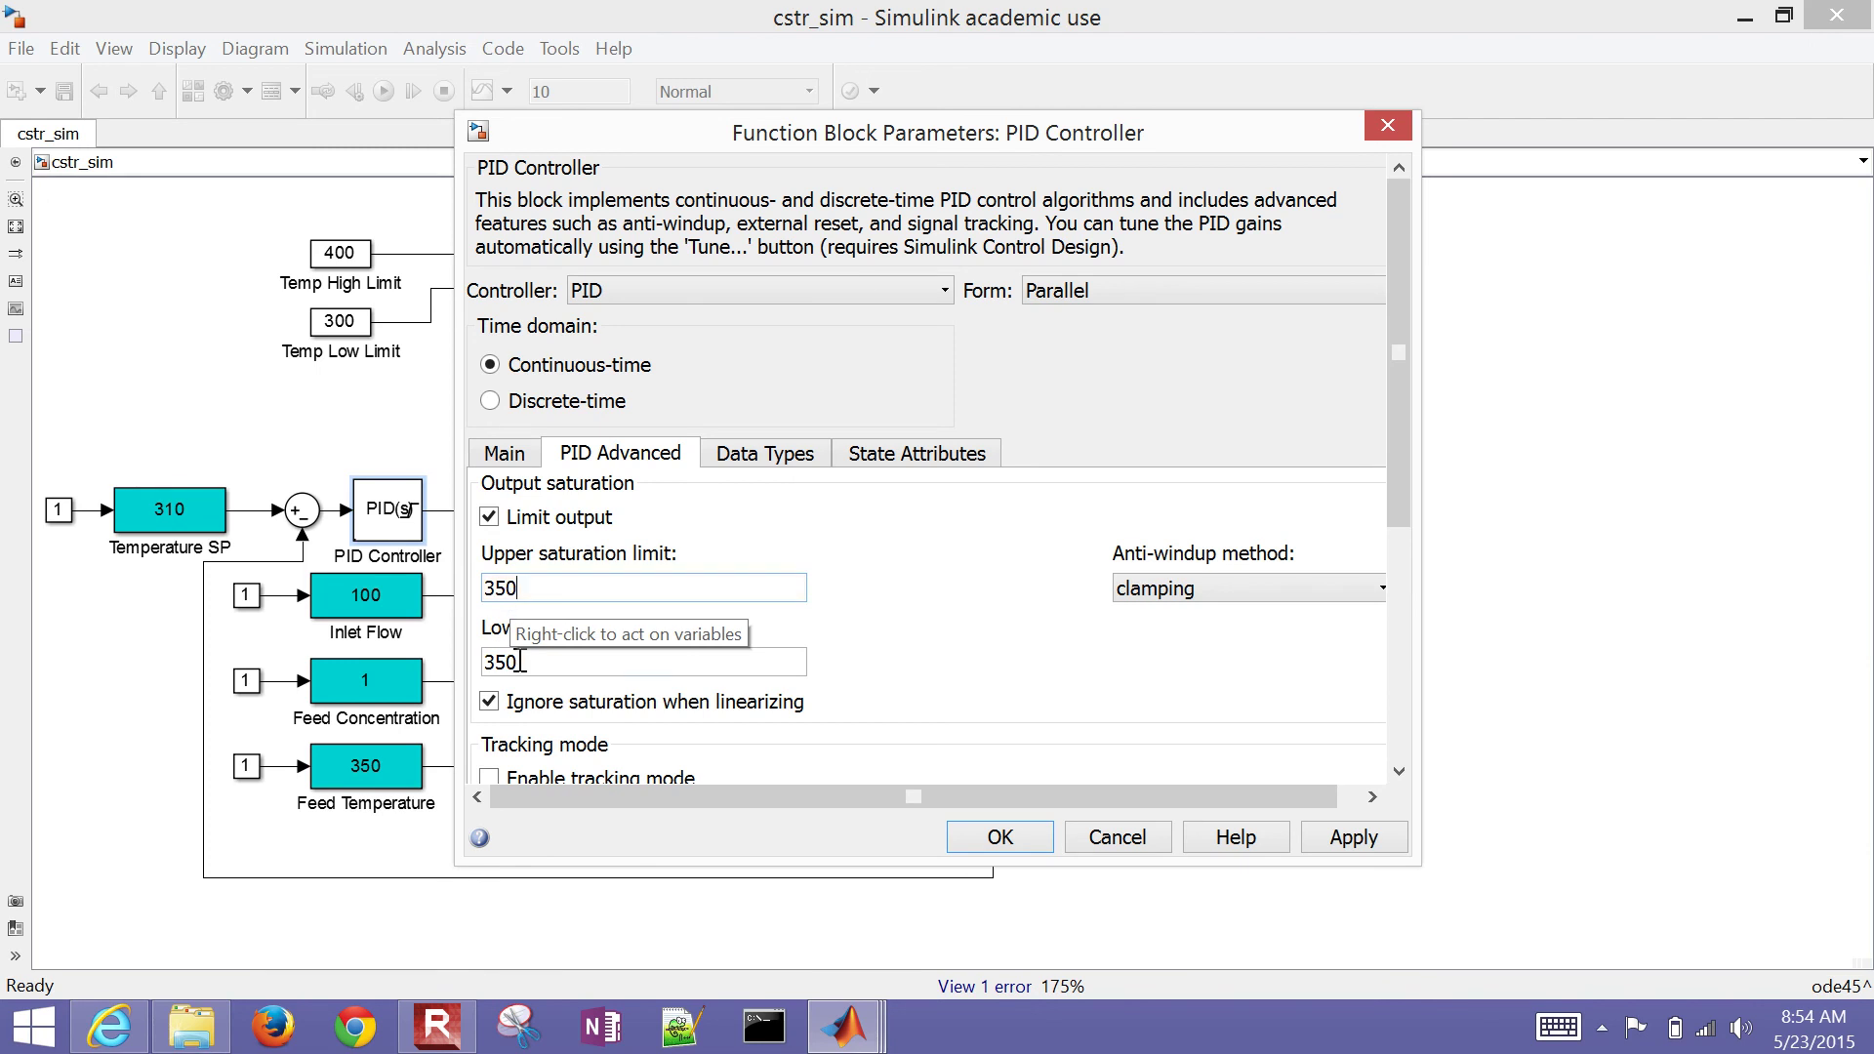
pyautogui.moveTo(484, 668)
pyautogui.mouseDown()
pyautogui.moveTo(518, 670)
pyautogui.moveTo(453, 660)
pyautogui.mouseUp()
pyautogui.write('2')
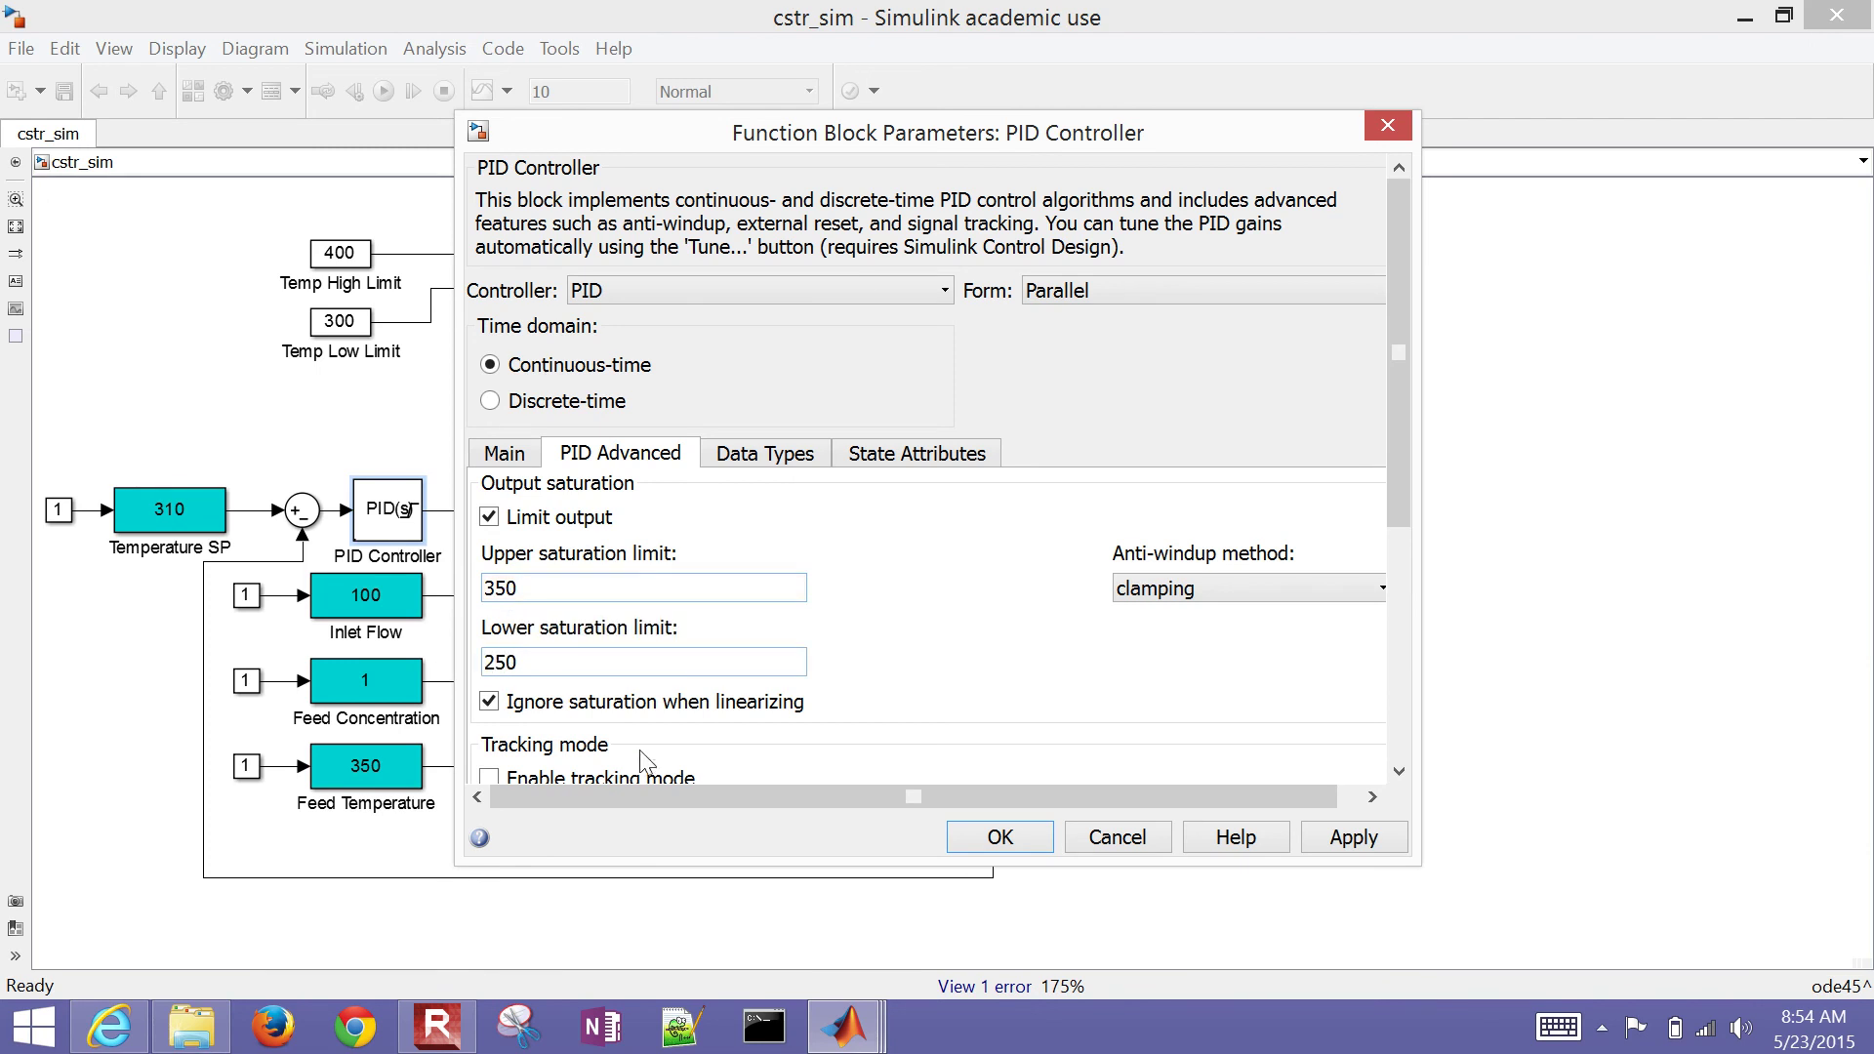
pyautogui.click(996, 838)
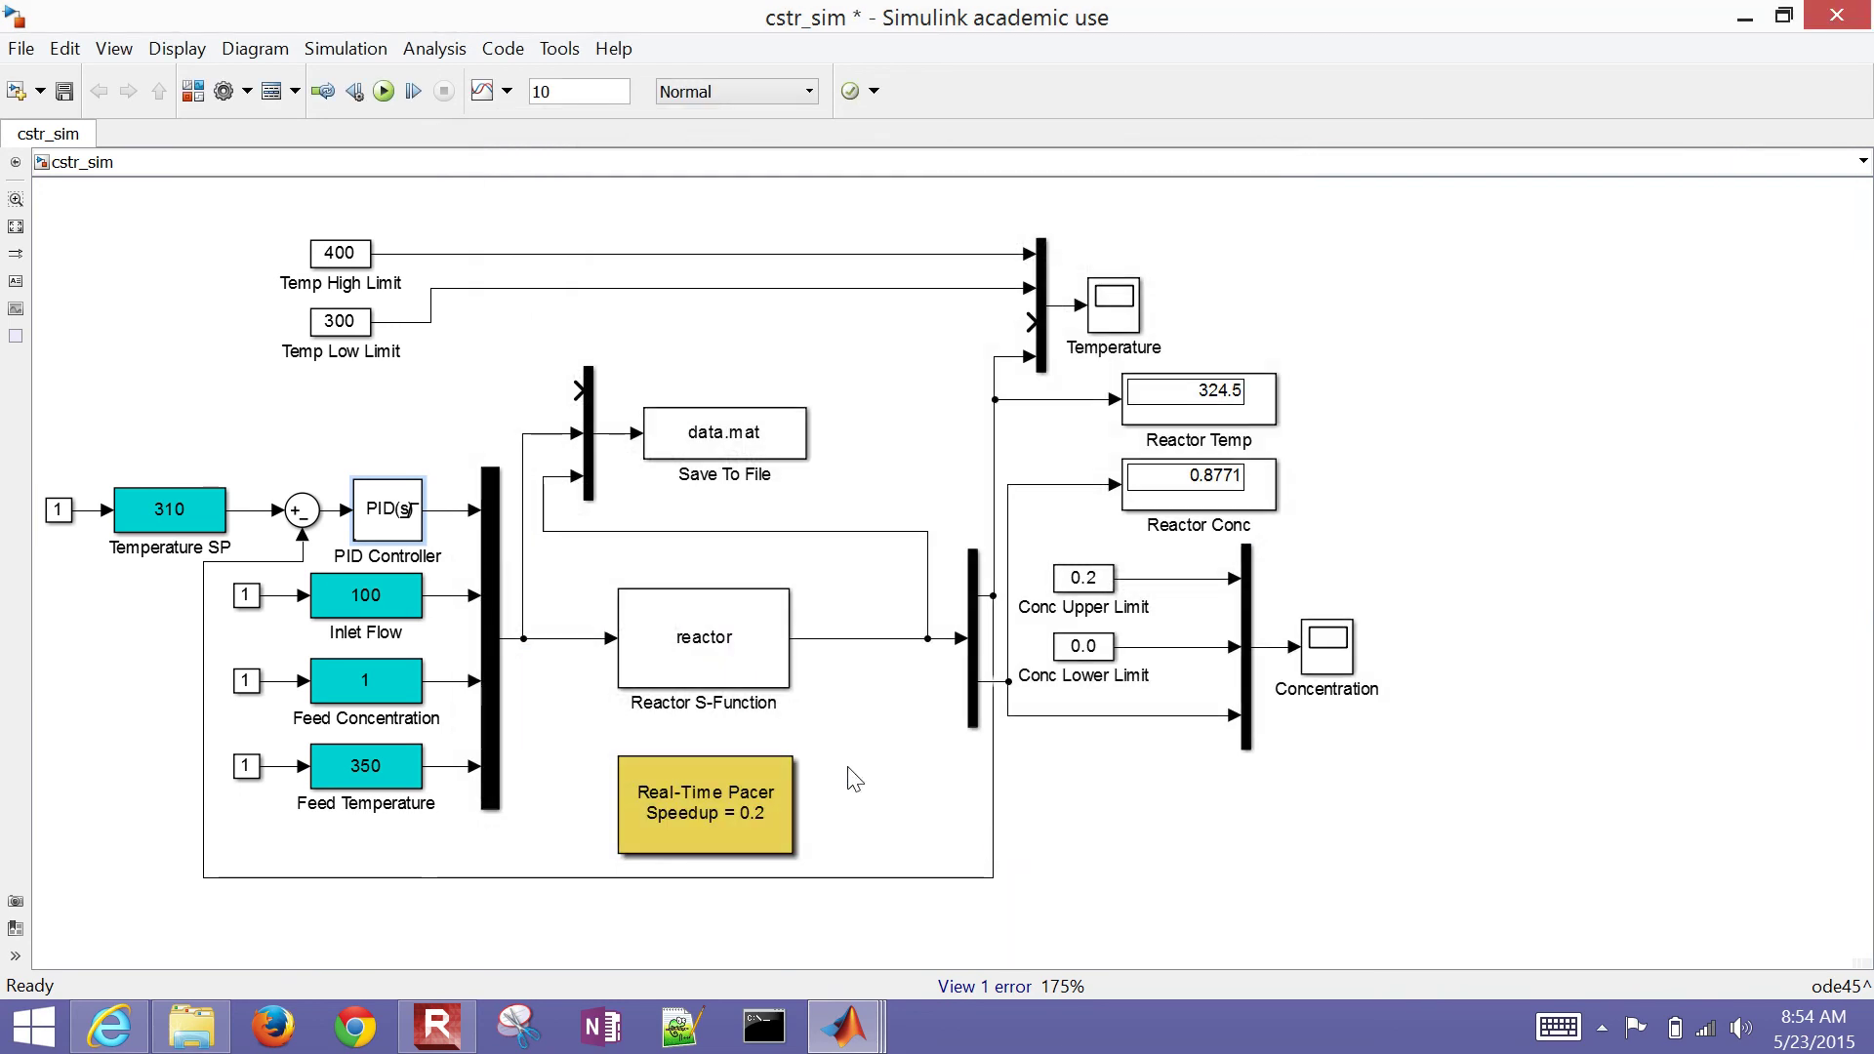
# After a brief test run, branch Temperature SP into a new Save To File mux input.
pyautogui.click(395, 97)
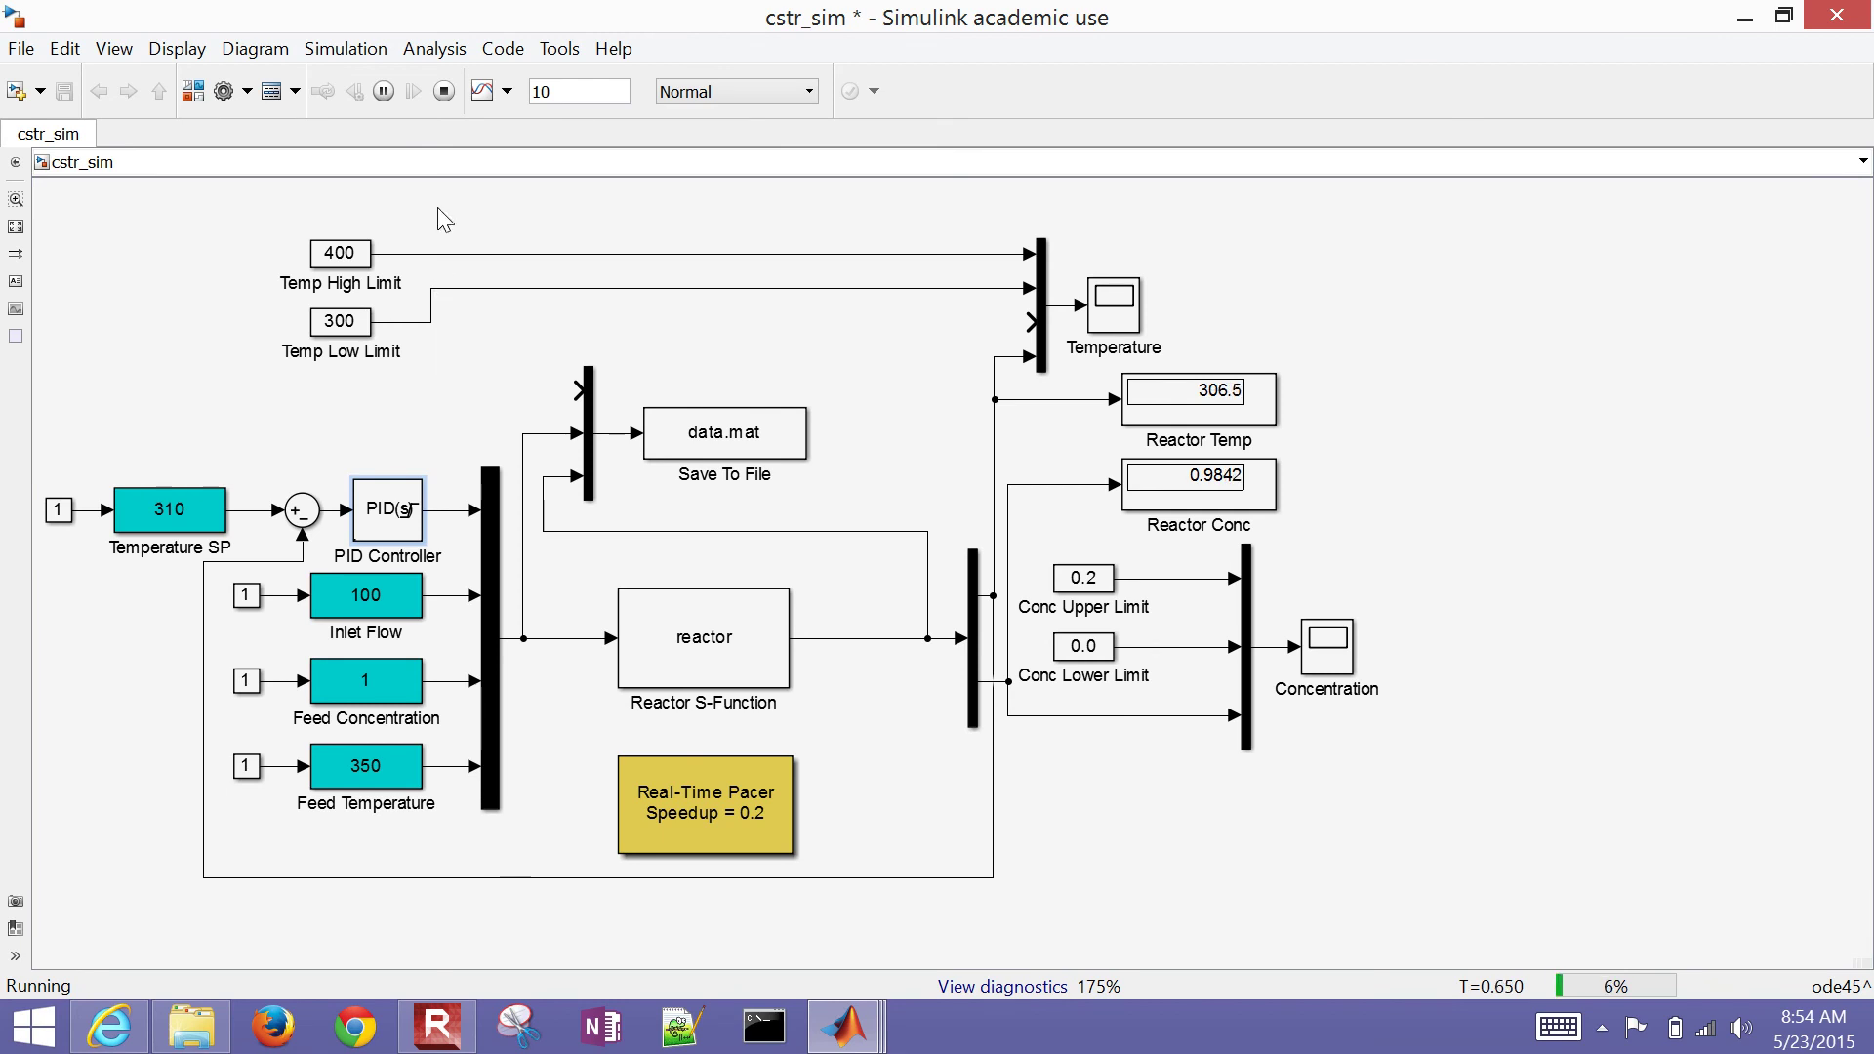
pyautogui.click(444, 91)
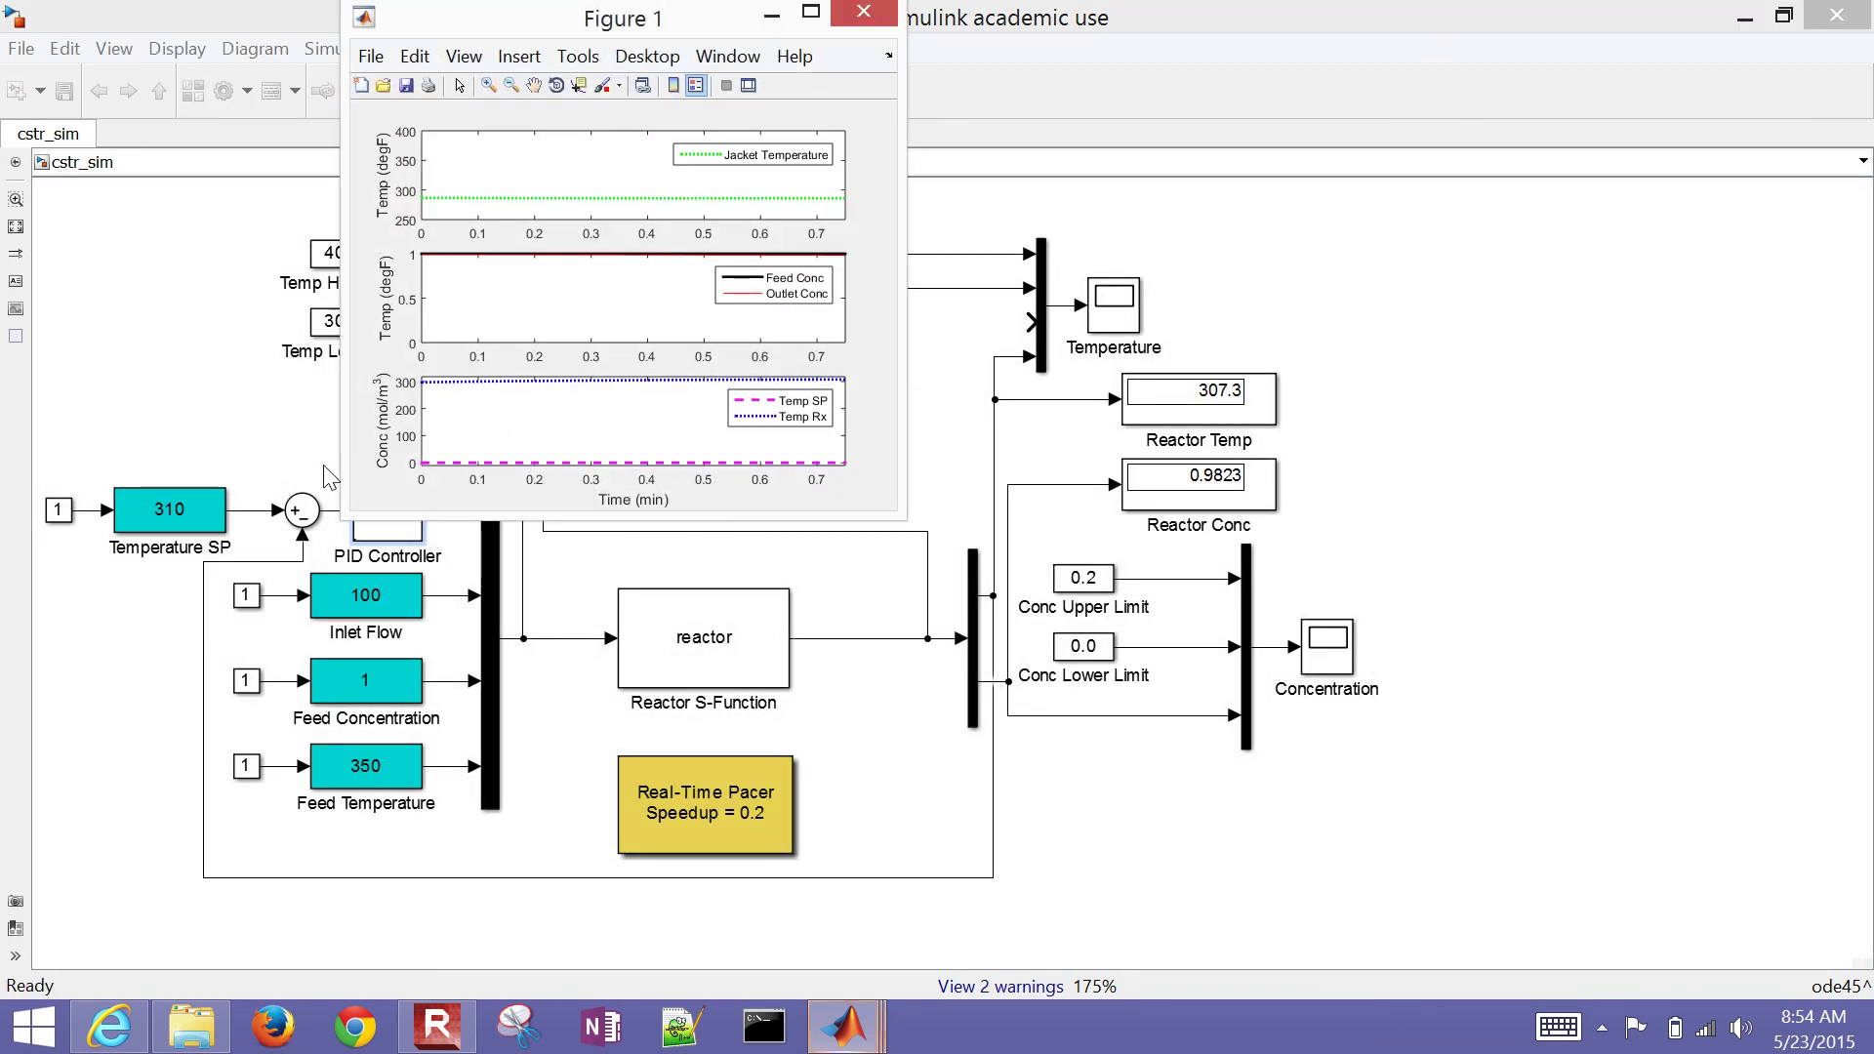
pyautogui.click(864, 11)
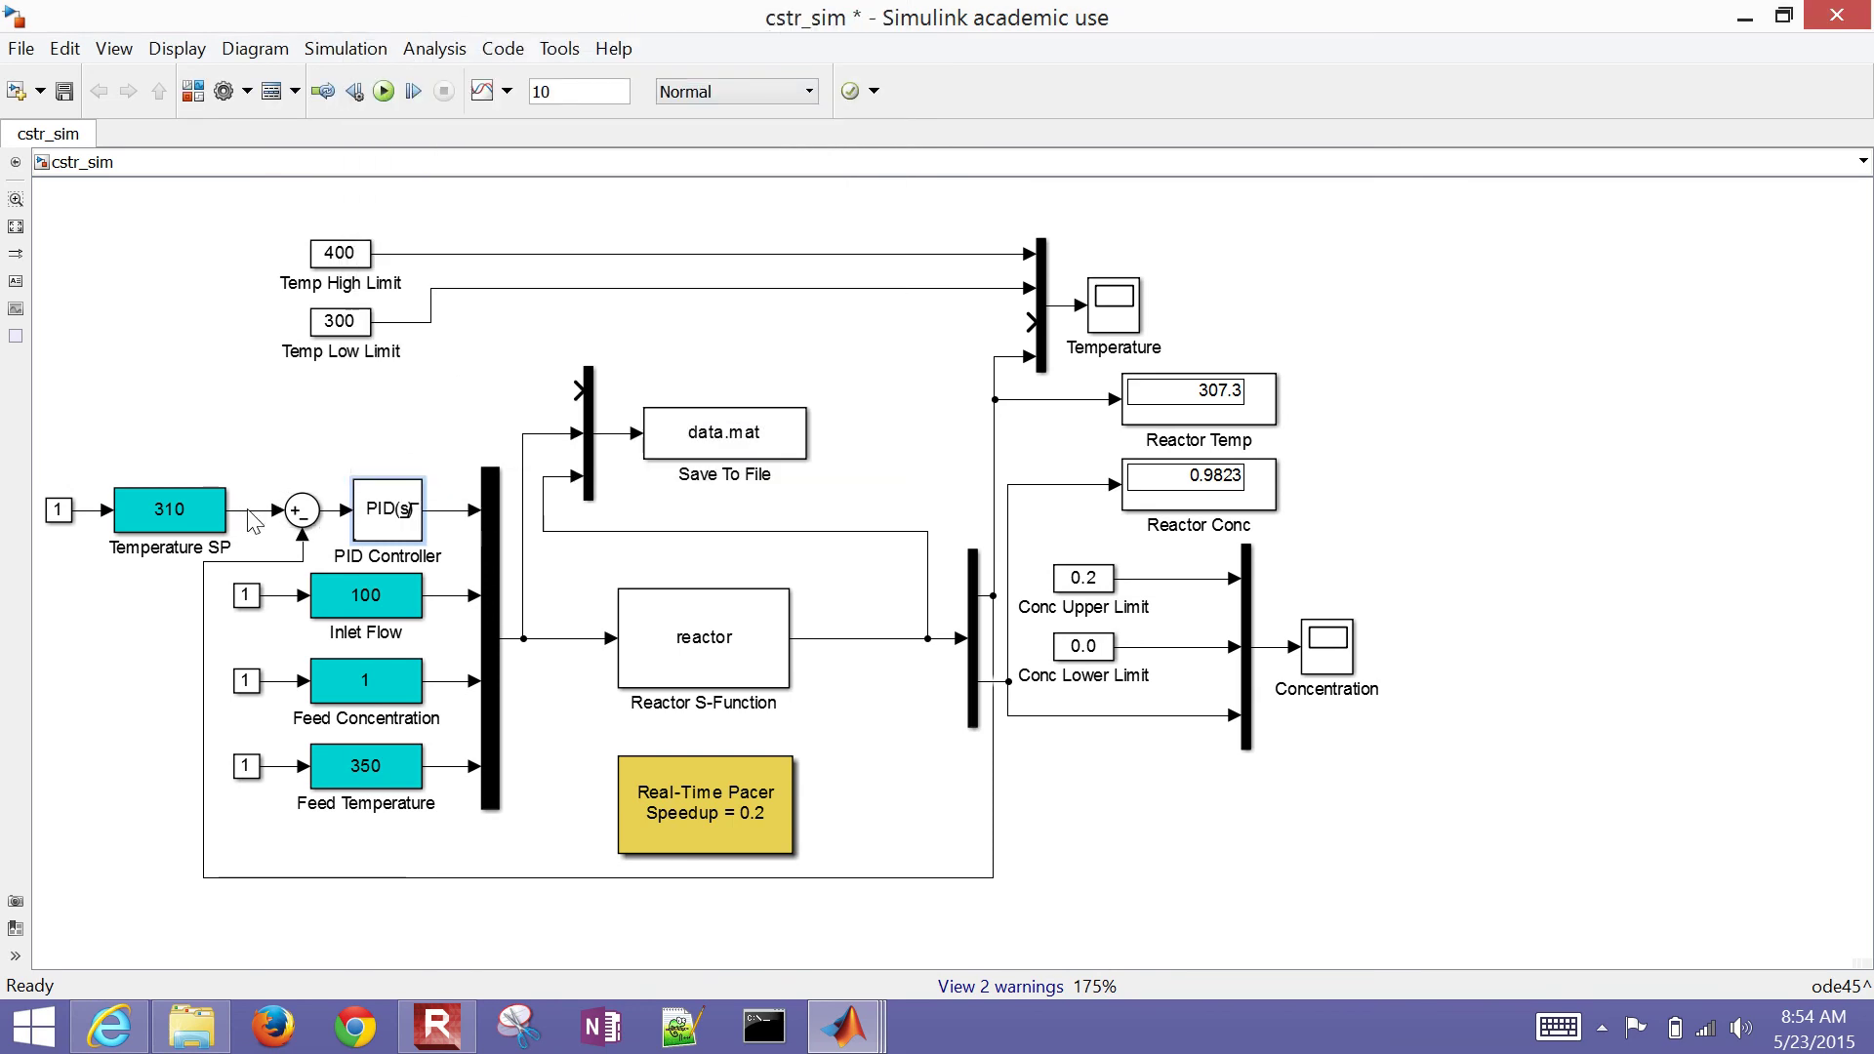
pyautogui.moveTo(248, 512); pyautogui.dragTo(1030, 317)
pyautogui.click(848, 373)
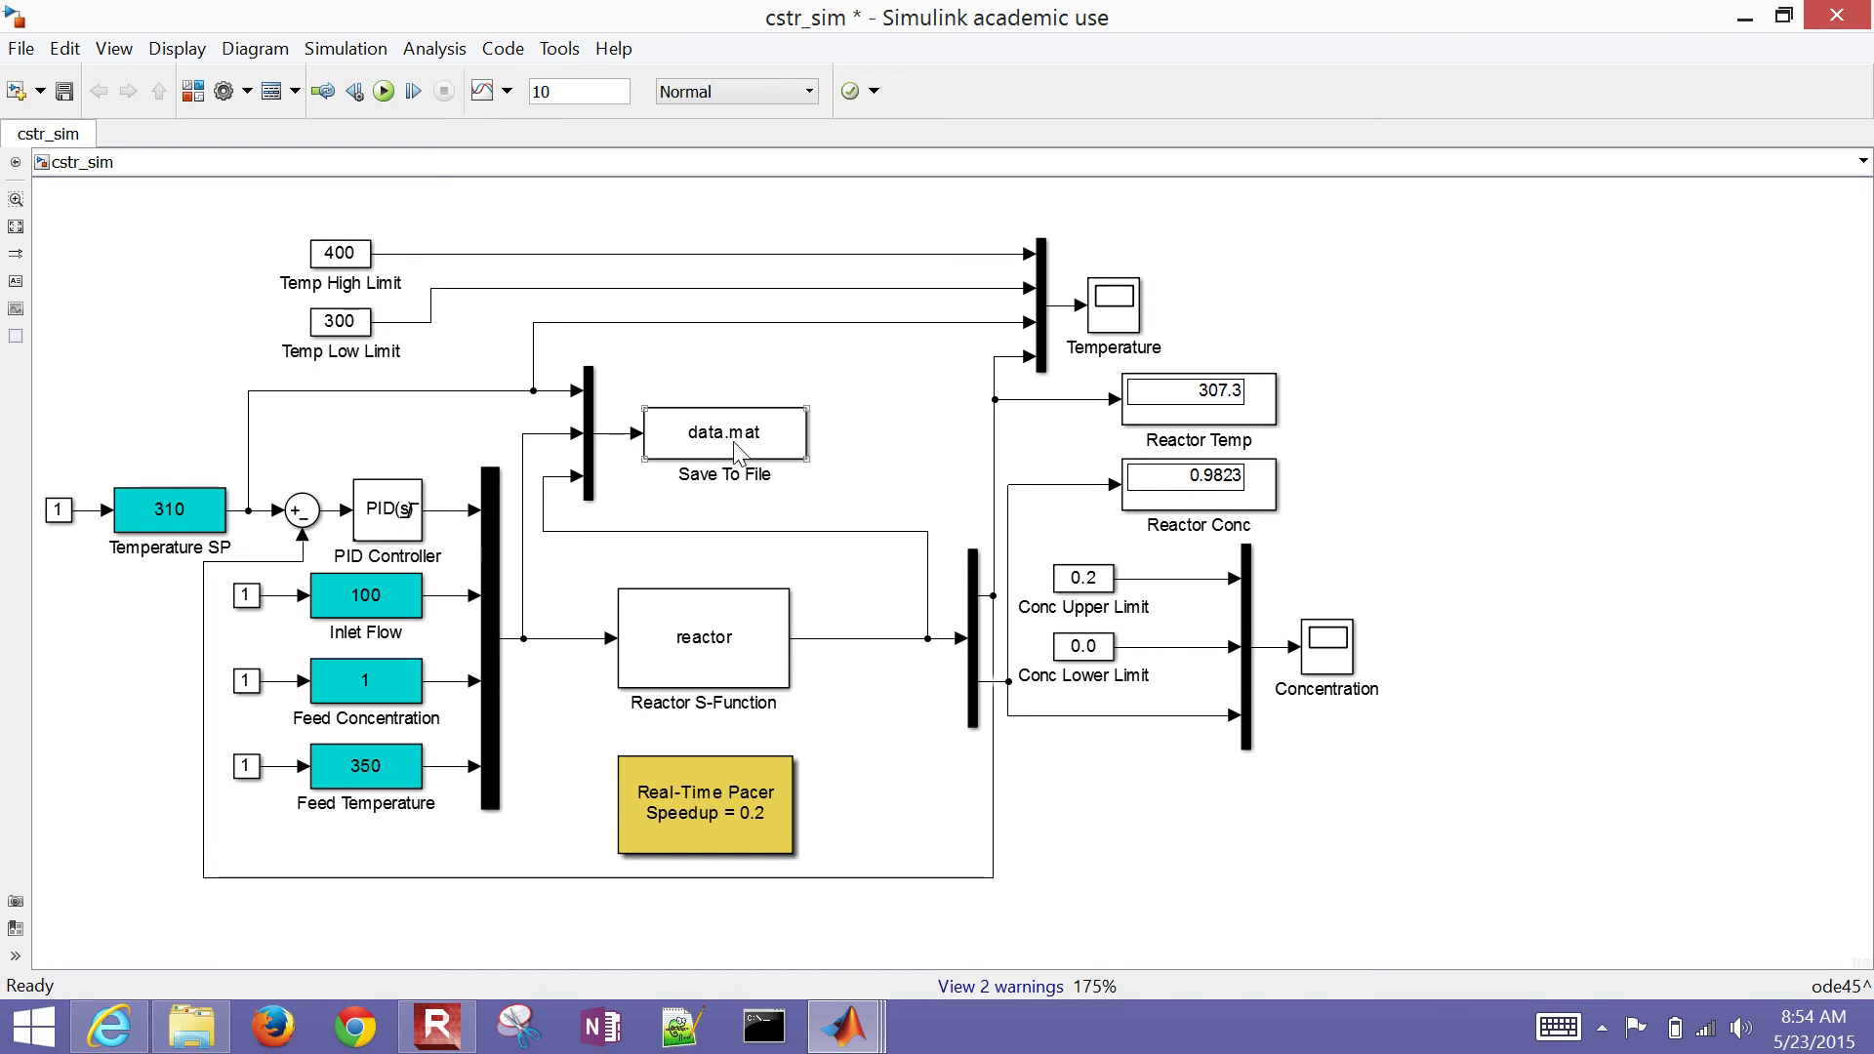
# Start the simulation and place the Temperature scope plot beside the diagram.
pyautogui.click(384, 91)
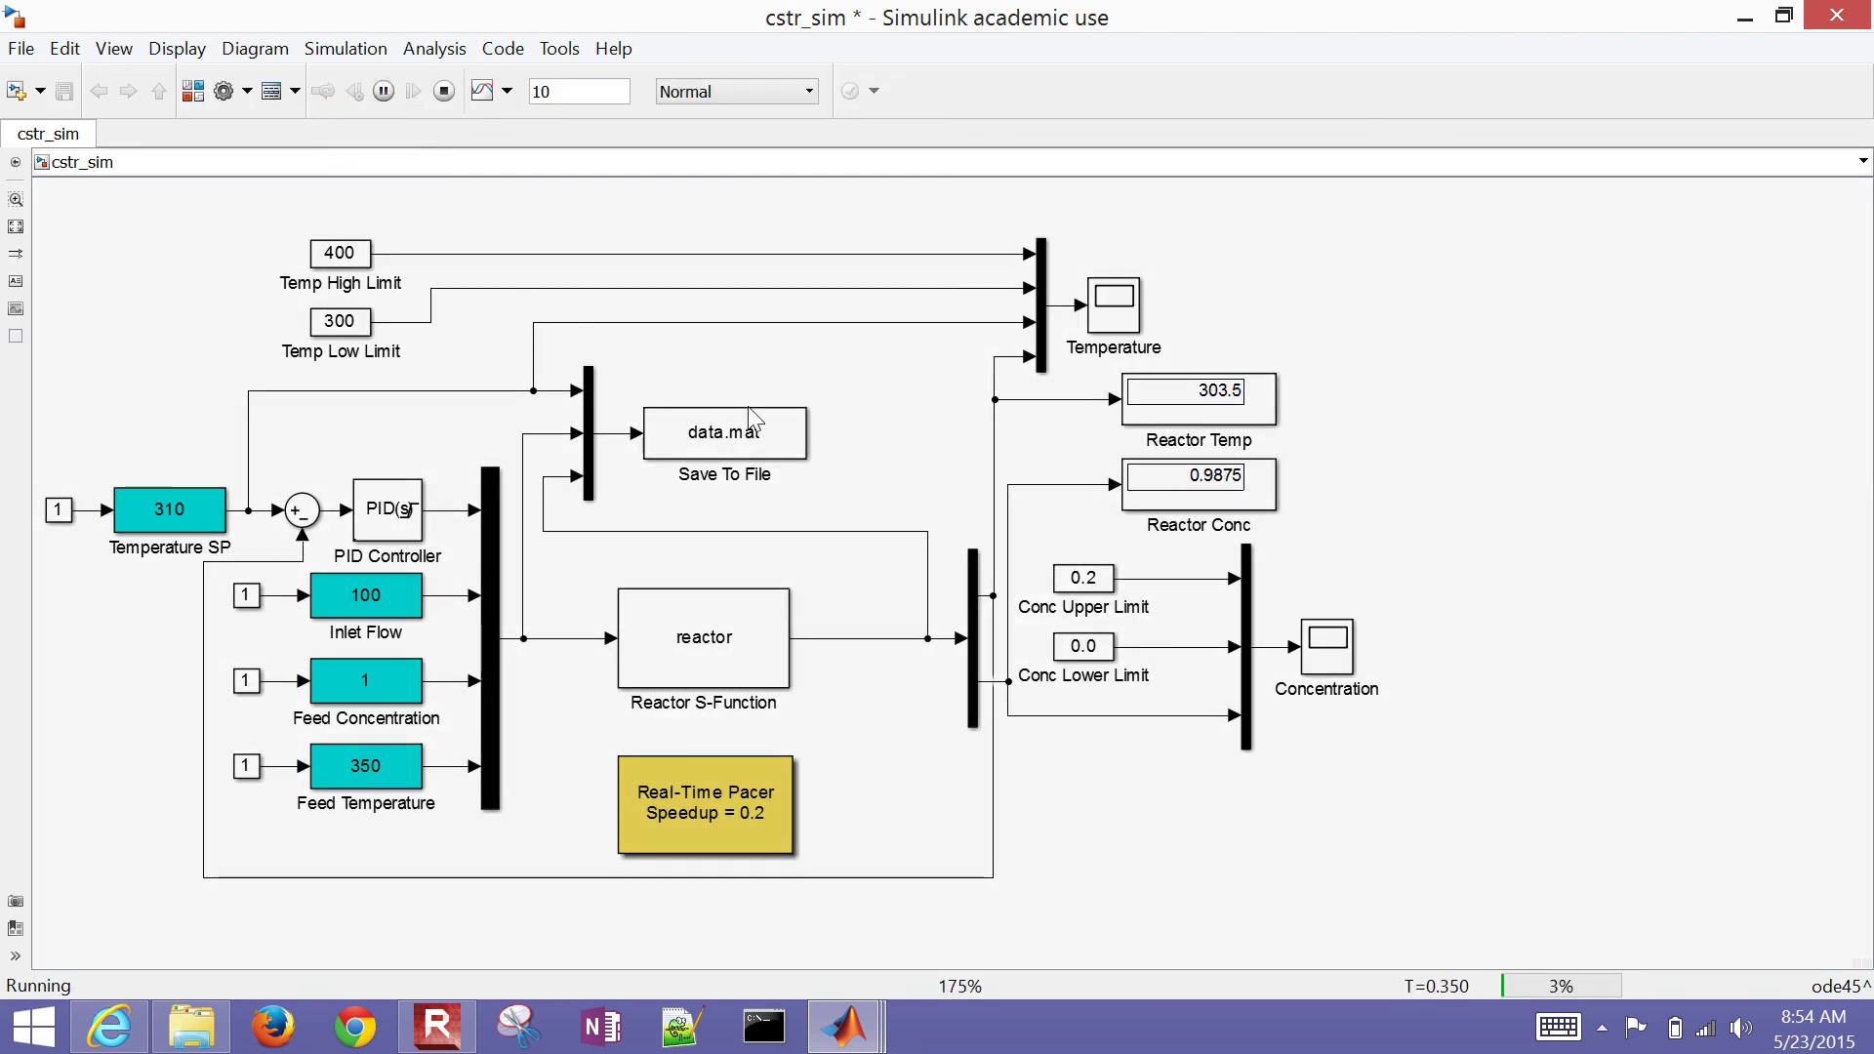
pyautogui.doubleClick(1117, 303)
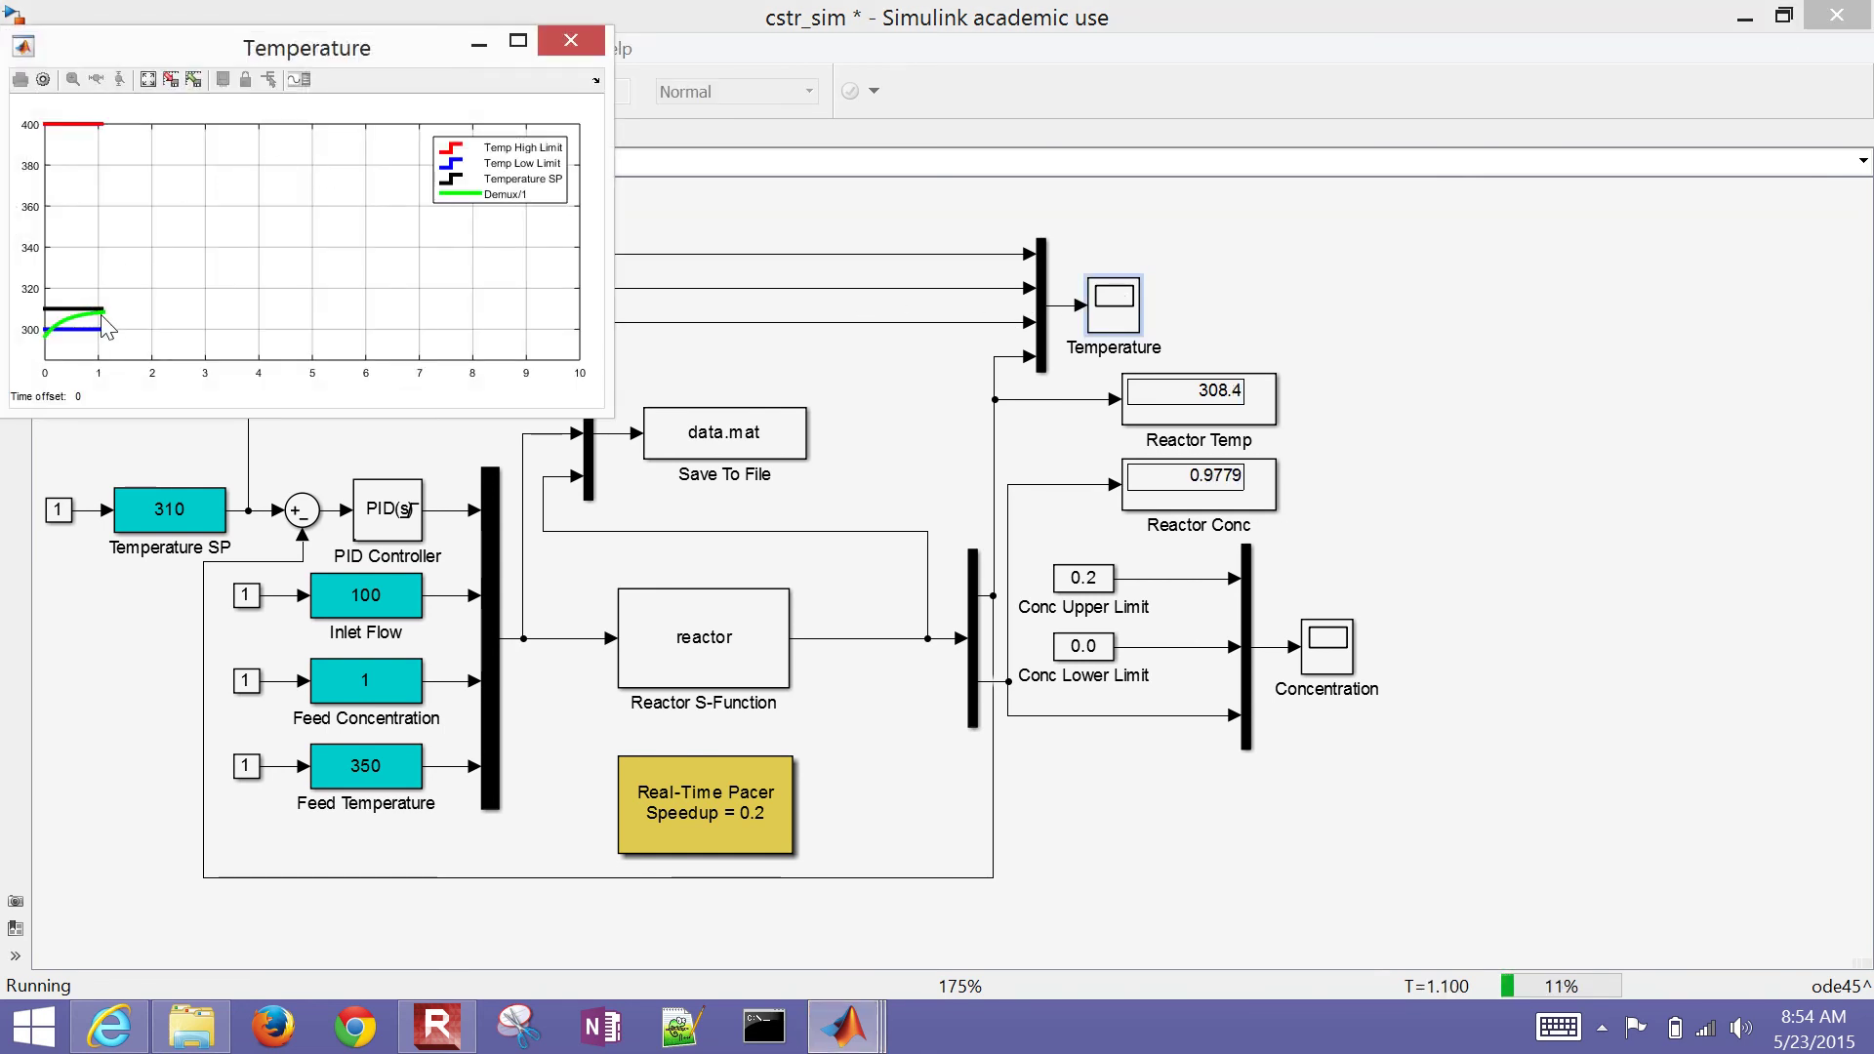
pyautogui.moveTo(284, 50); pyautogui.dragTo(1362, 272)
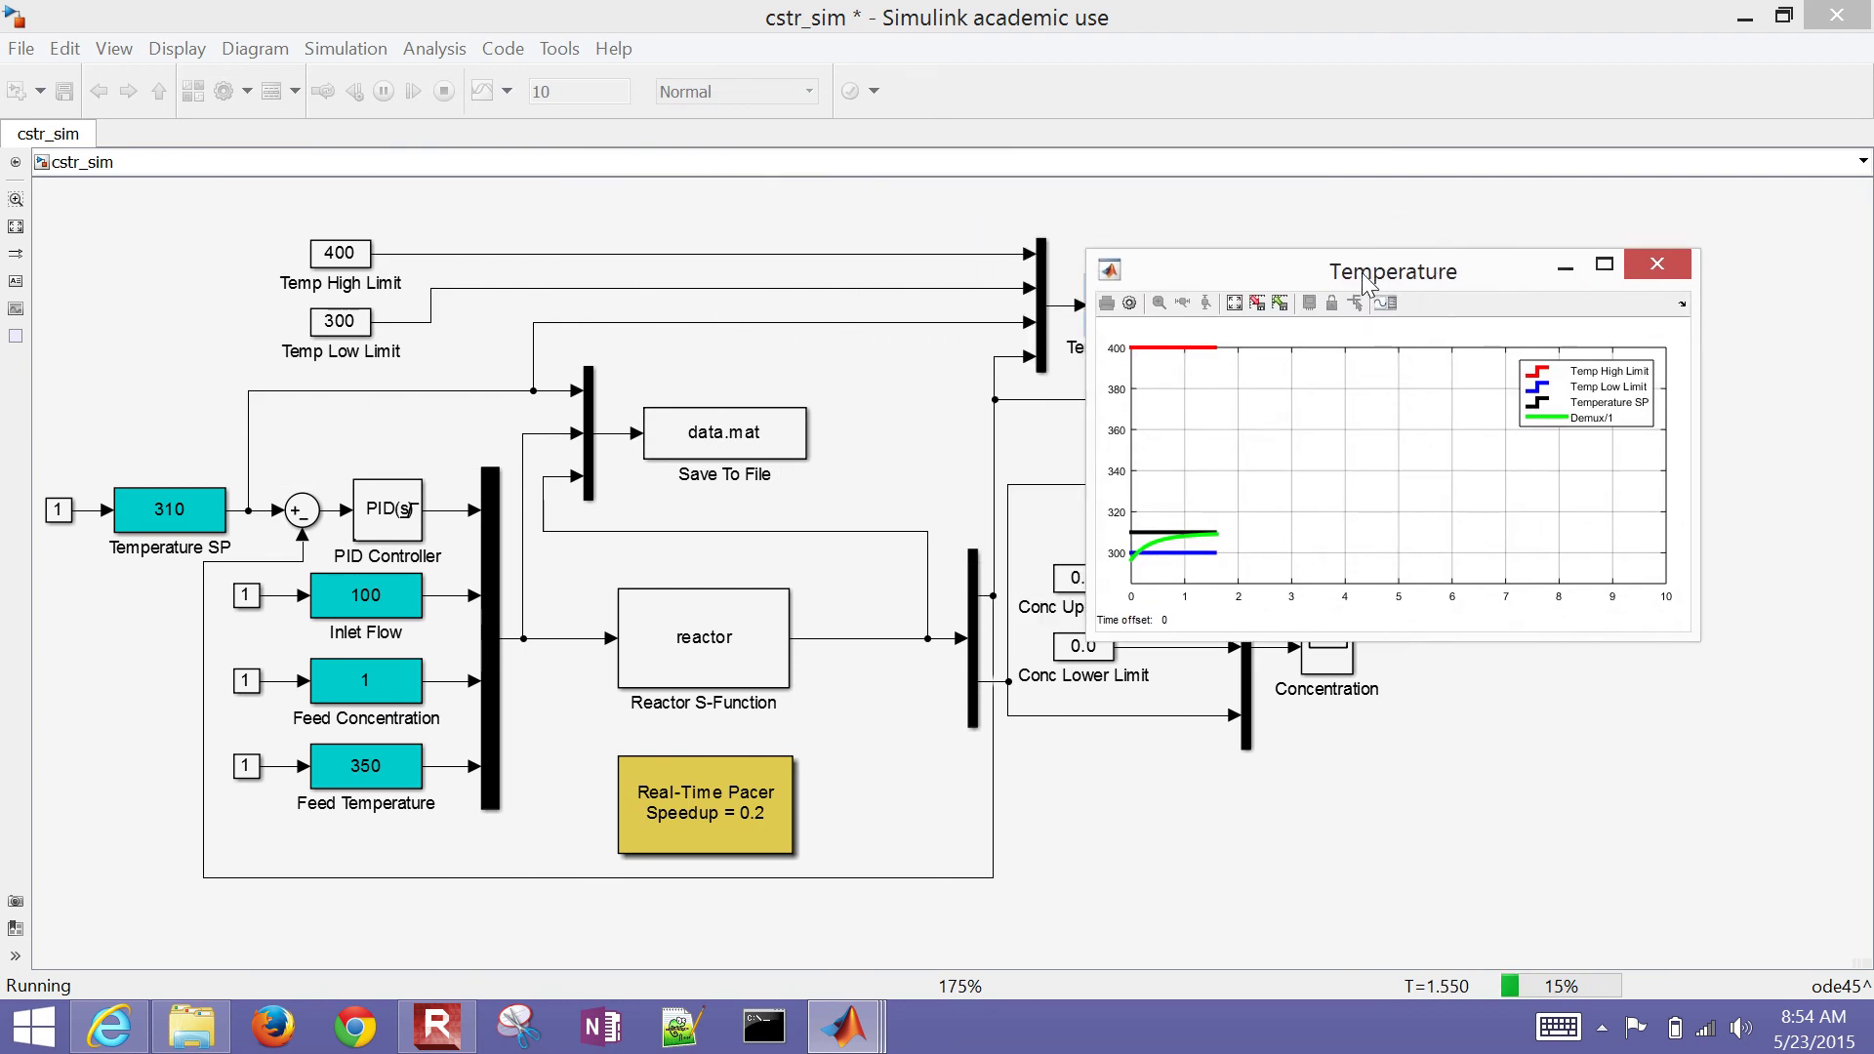
# Step the Temperature SP setpoint from 310 to 340 during the run.
pyautogui.doubleClick(183, 513)
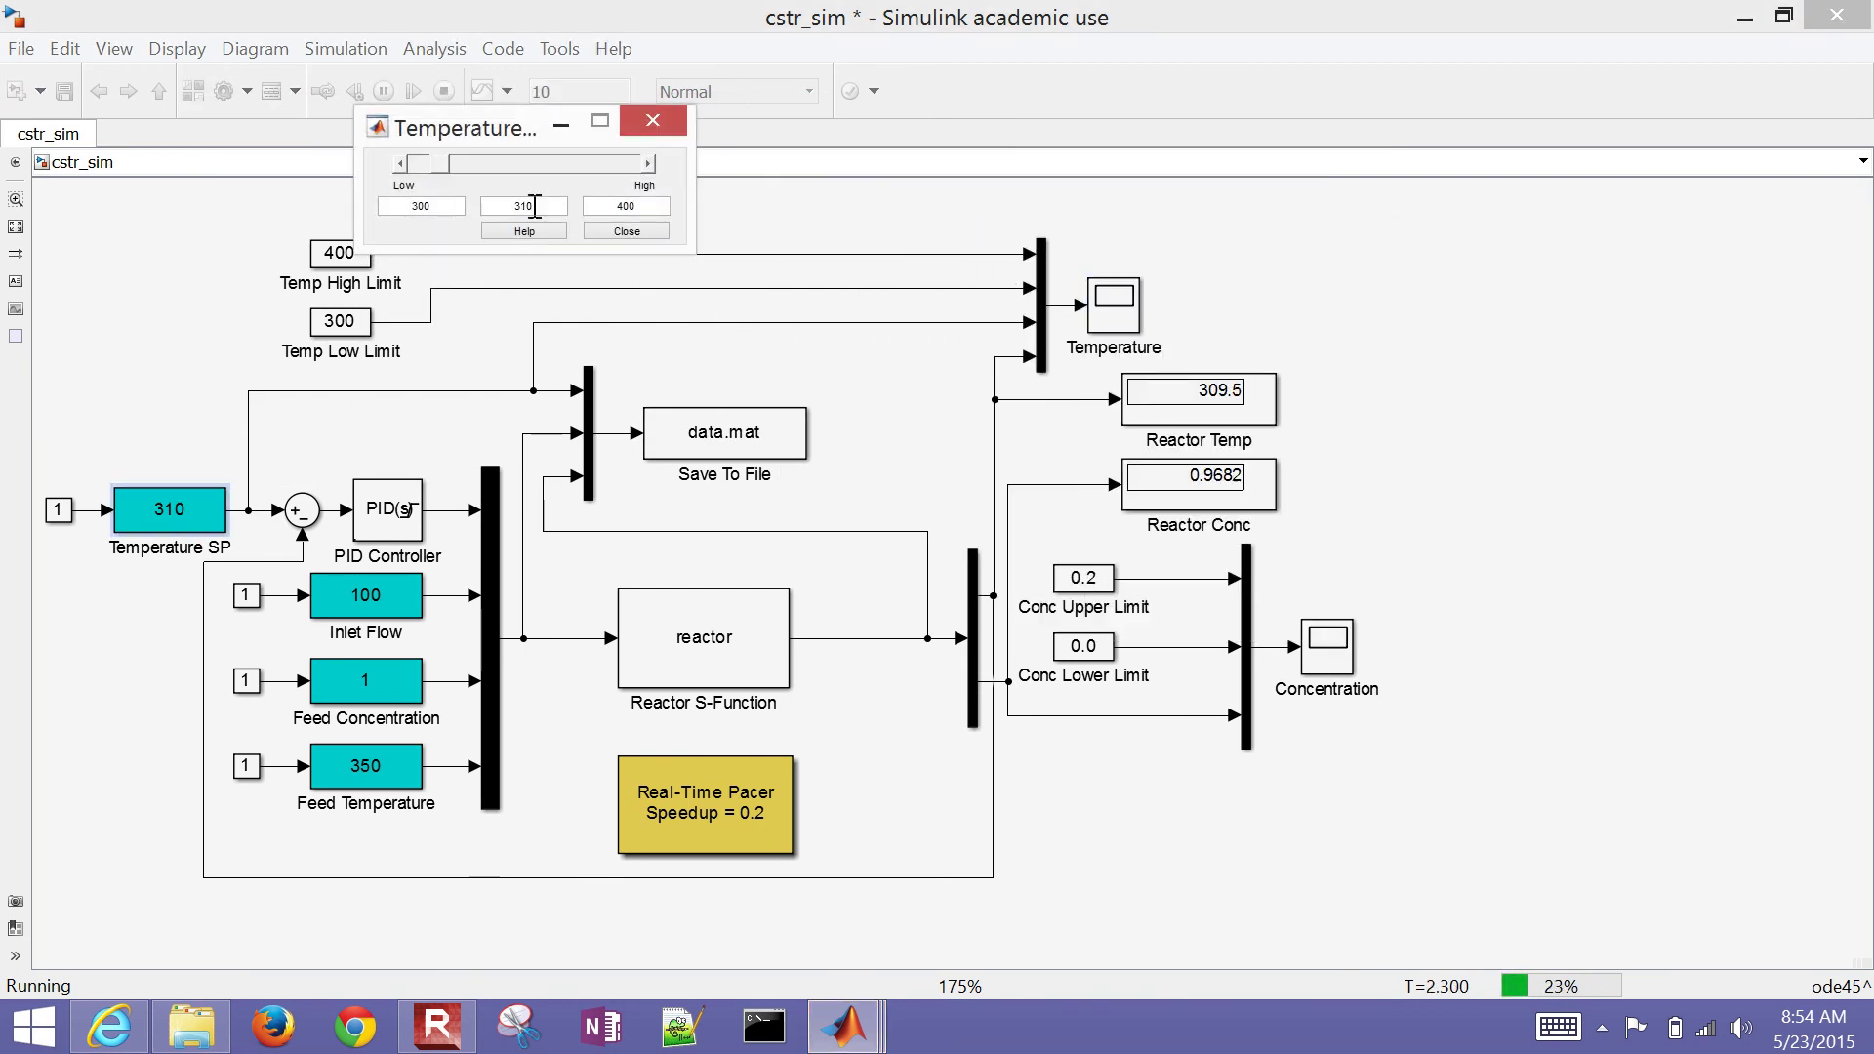
pyautogui.moveTo(536, 208); pyautogui.dragTo(496, 210)
pyautogui.write('340')
pyautogui.press('Return')
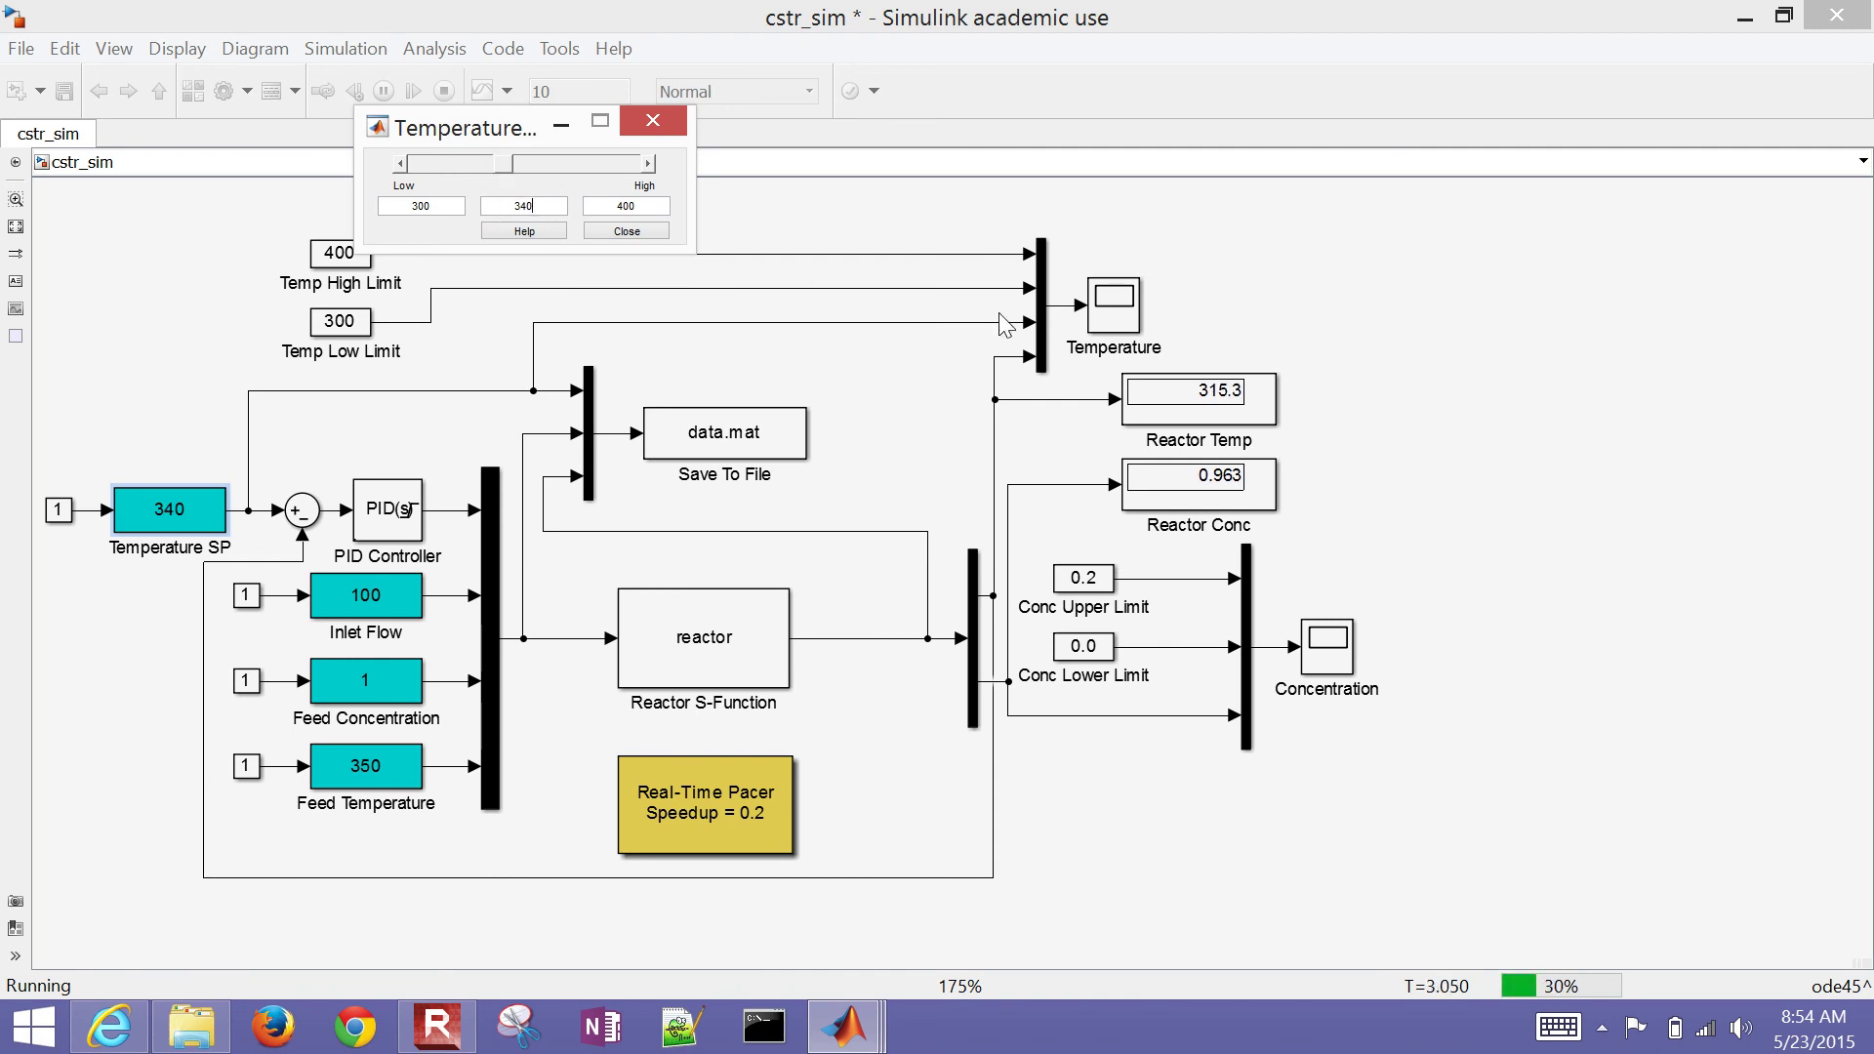
# Compare the Temperature and Concentration scope plots of the setpoint response.
pyautogui.doubleClick(1130, 320)
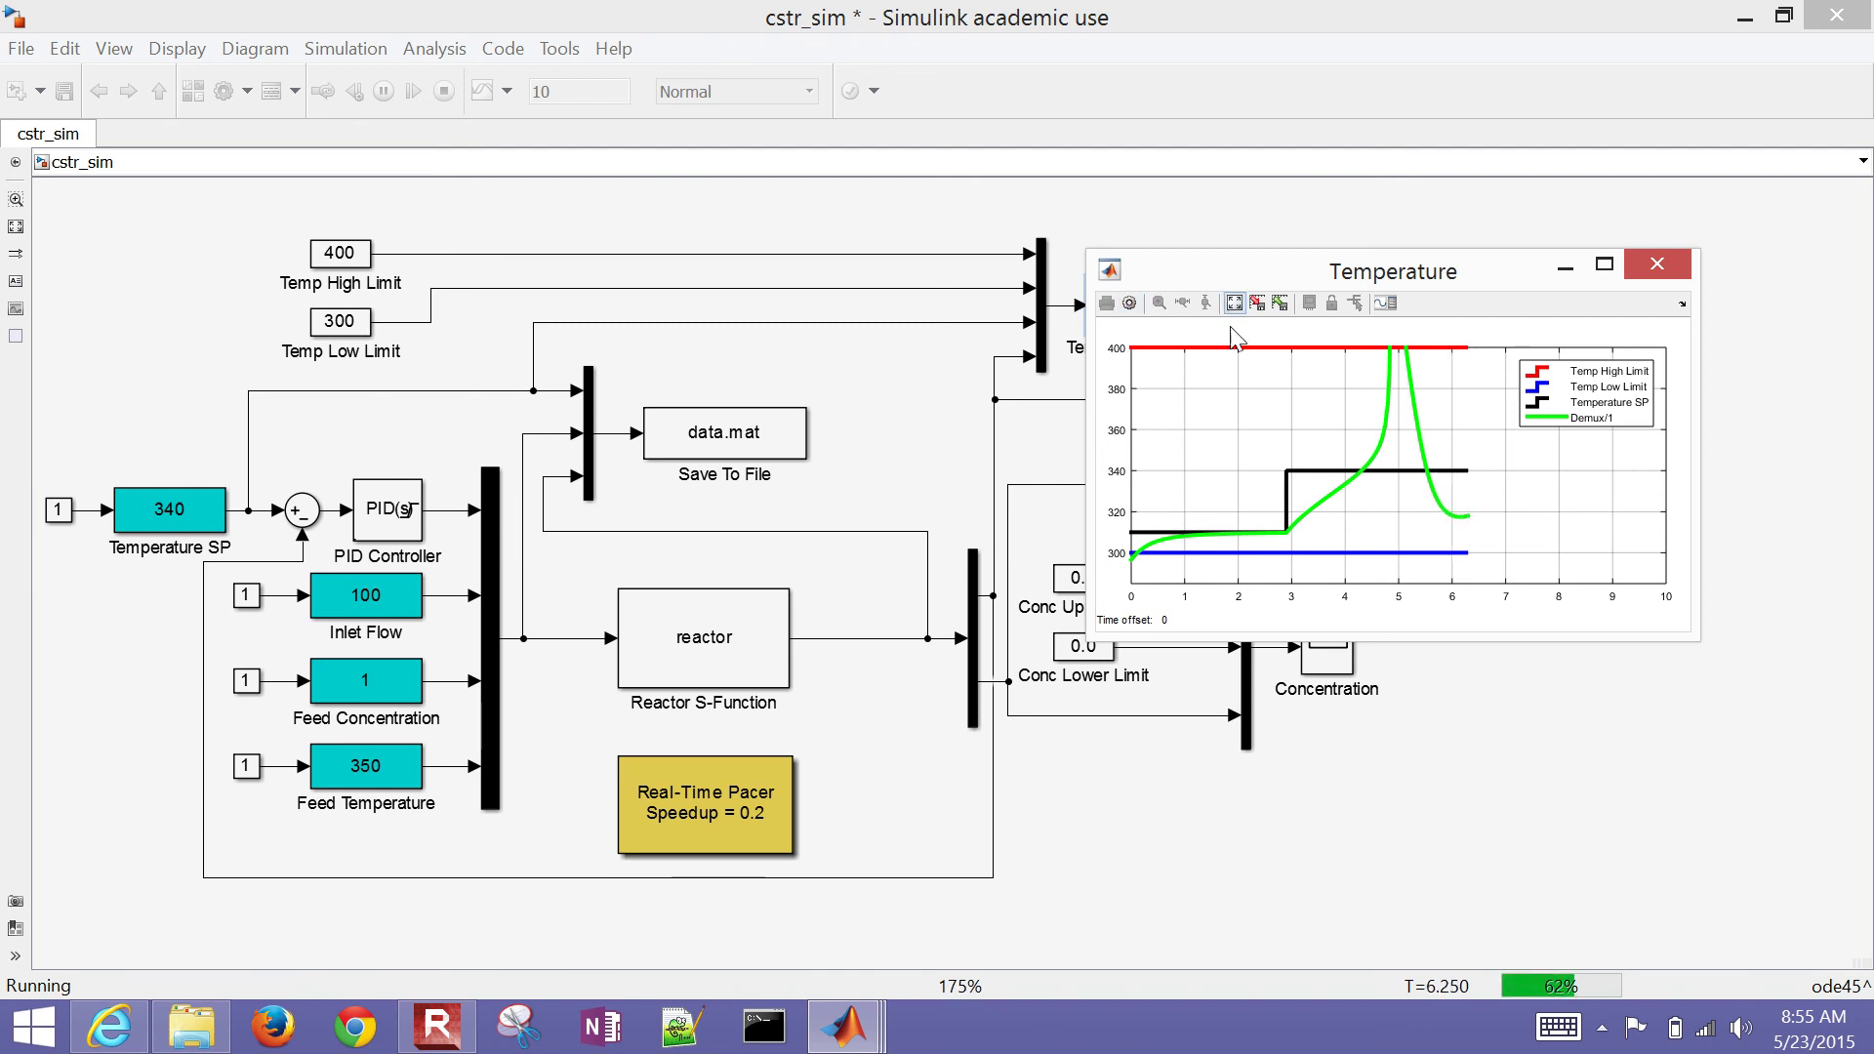
pyautogui.doubleClick(1320, 652)
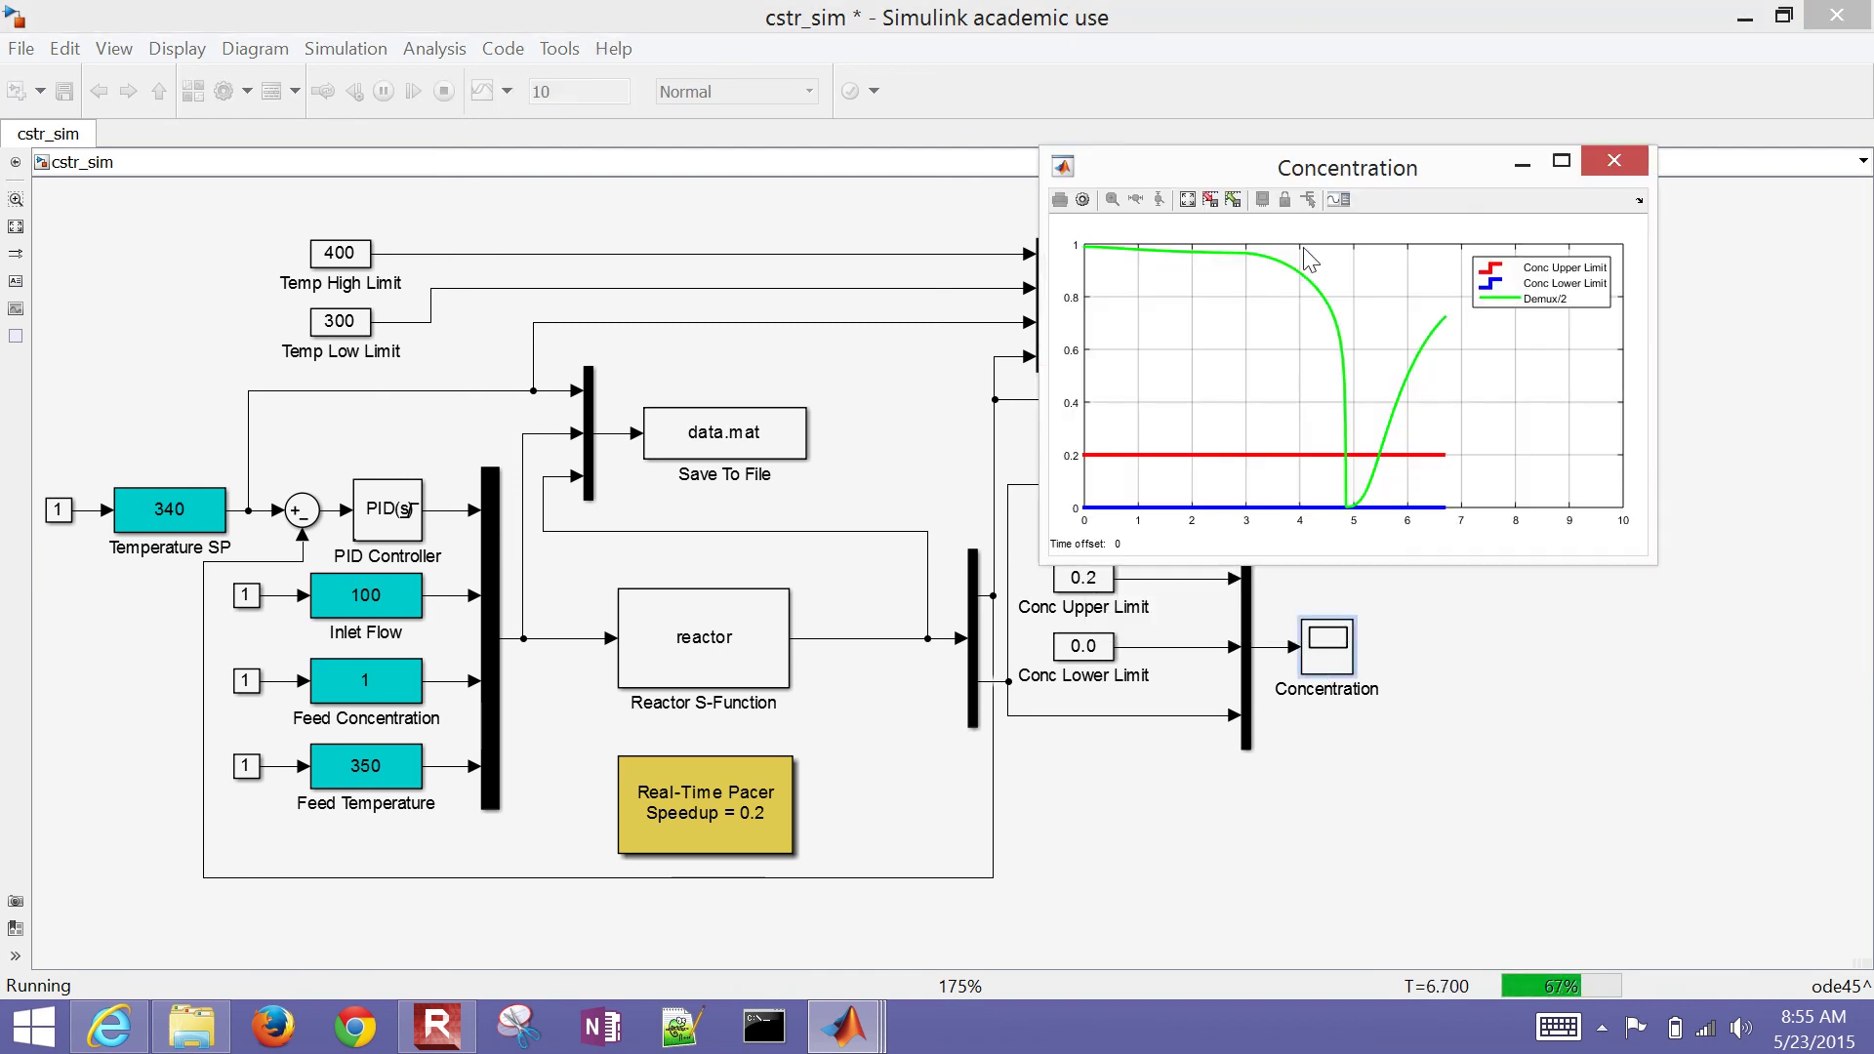
pyautogui.moveTo(1322, 168); pyautogui.dragTo(358, 247)
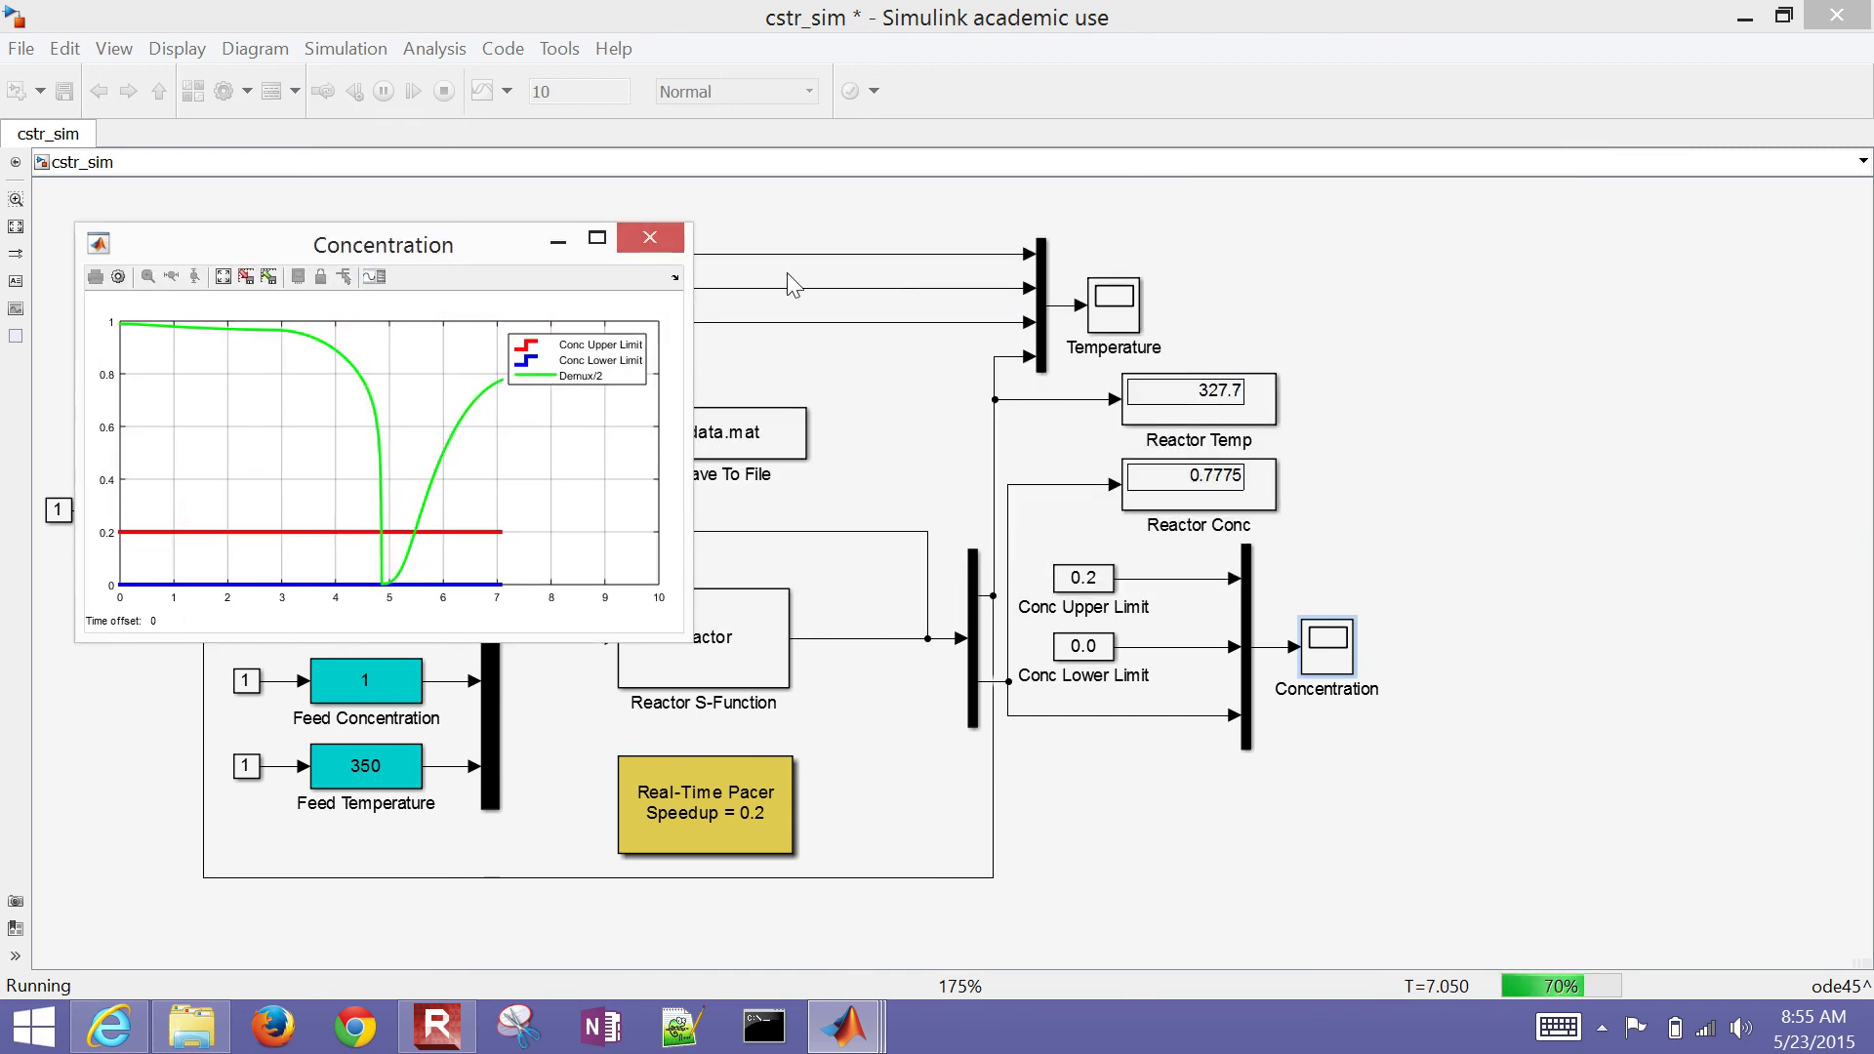
pyautogui.doubleClick(1128, 321)
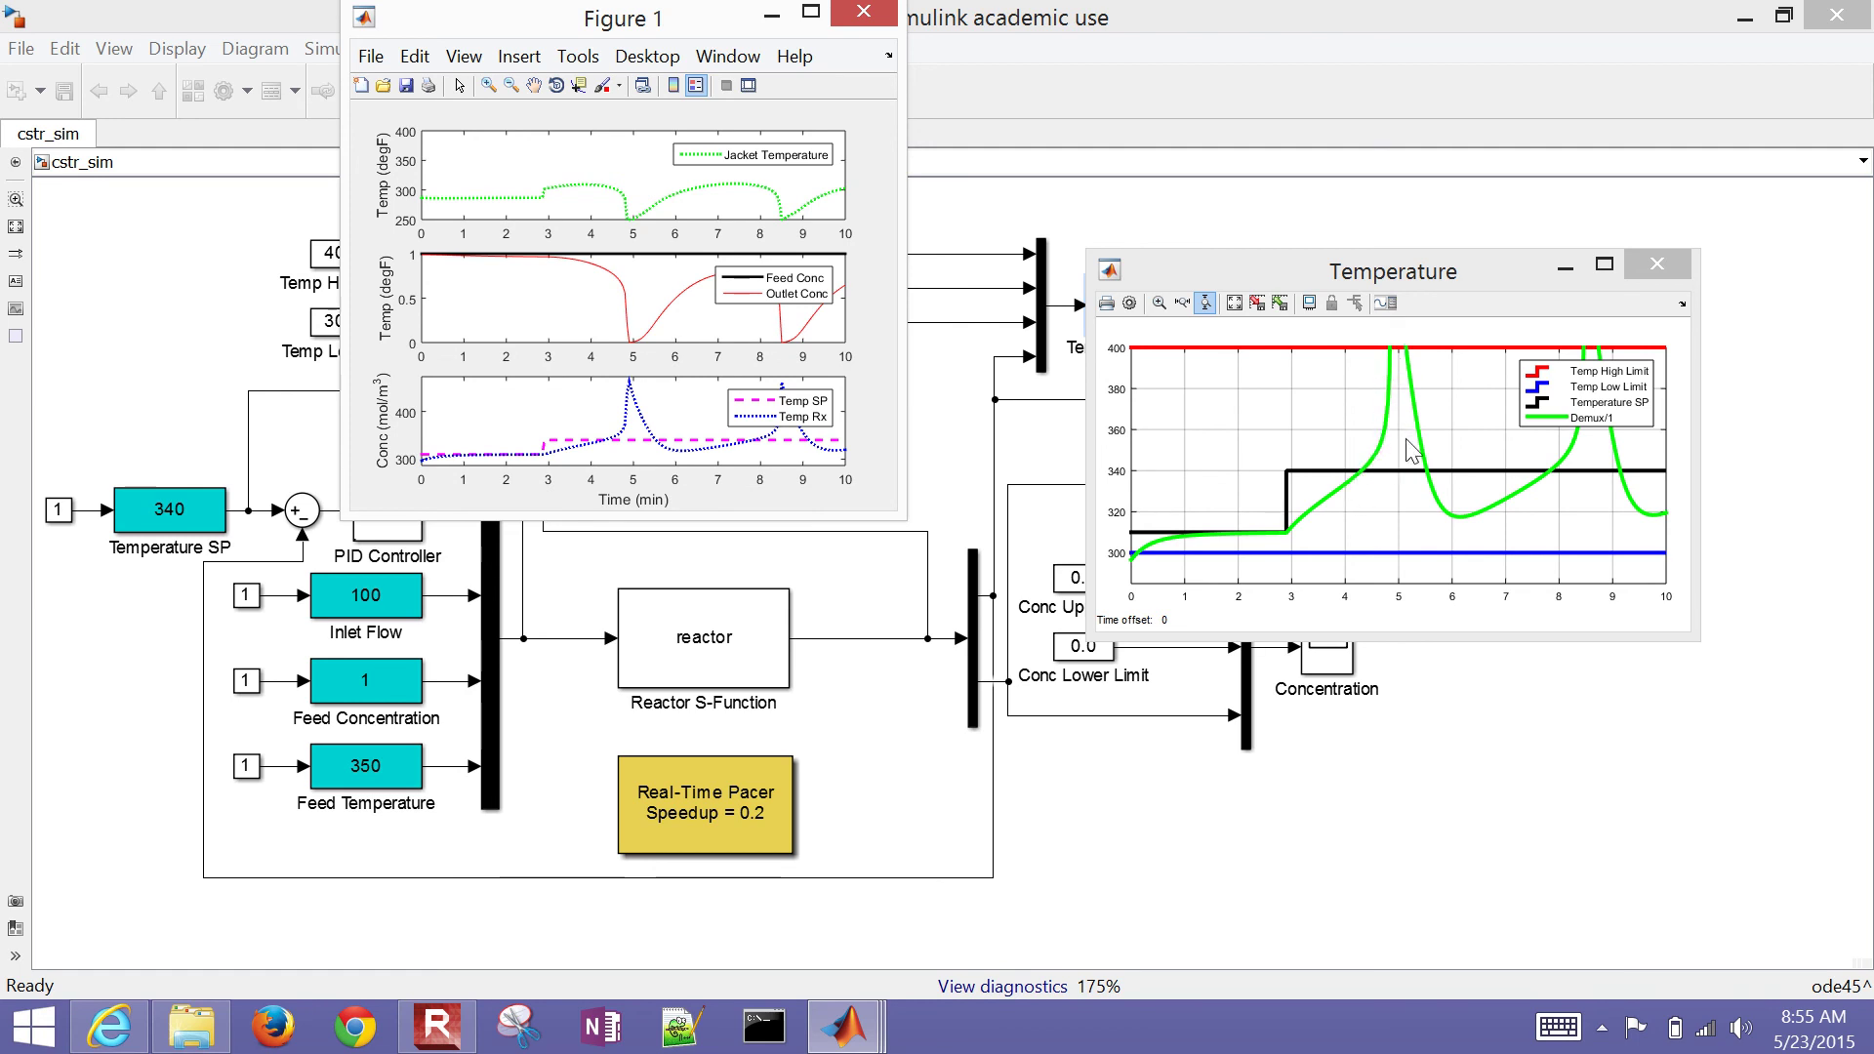
# Change the PID Controller's proportional gain from 0.5 to 1 and rerun cstr_sim.
pyautogui.click(864, 11)
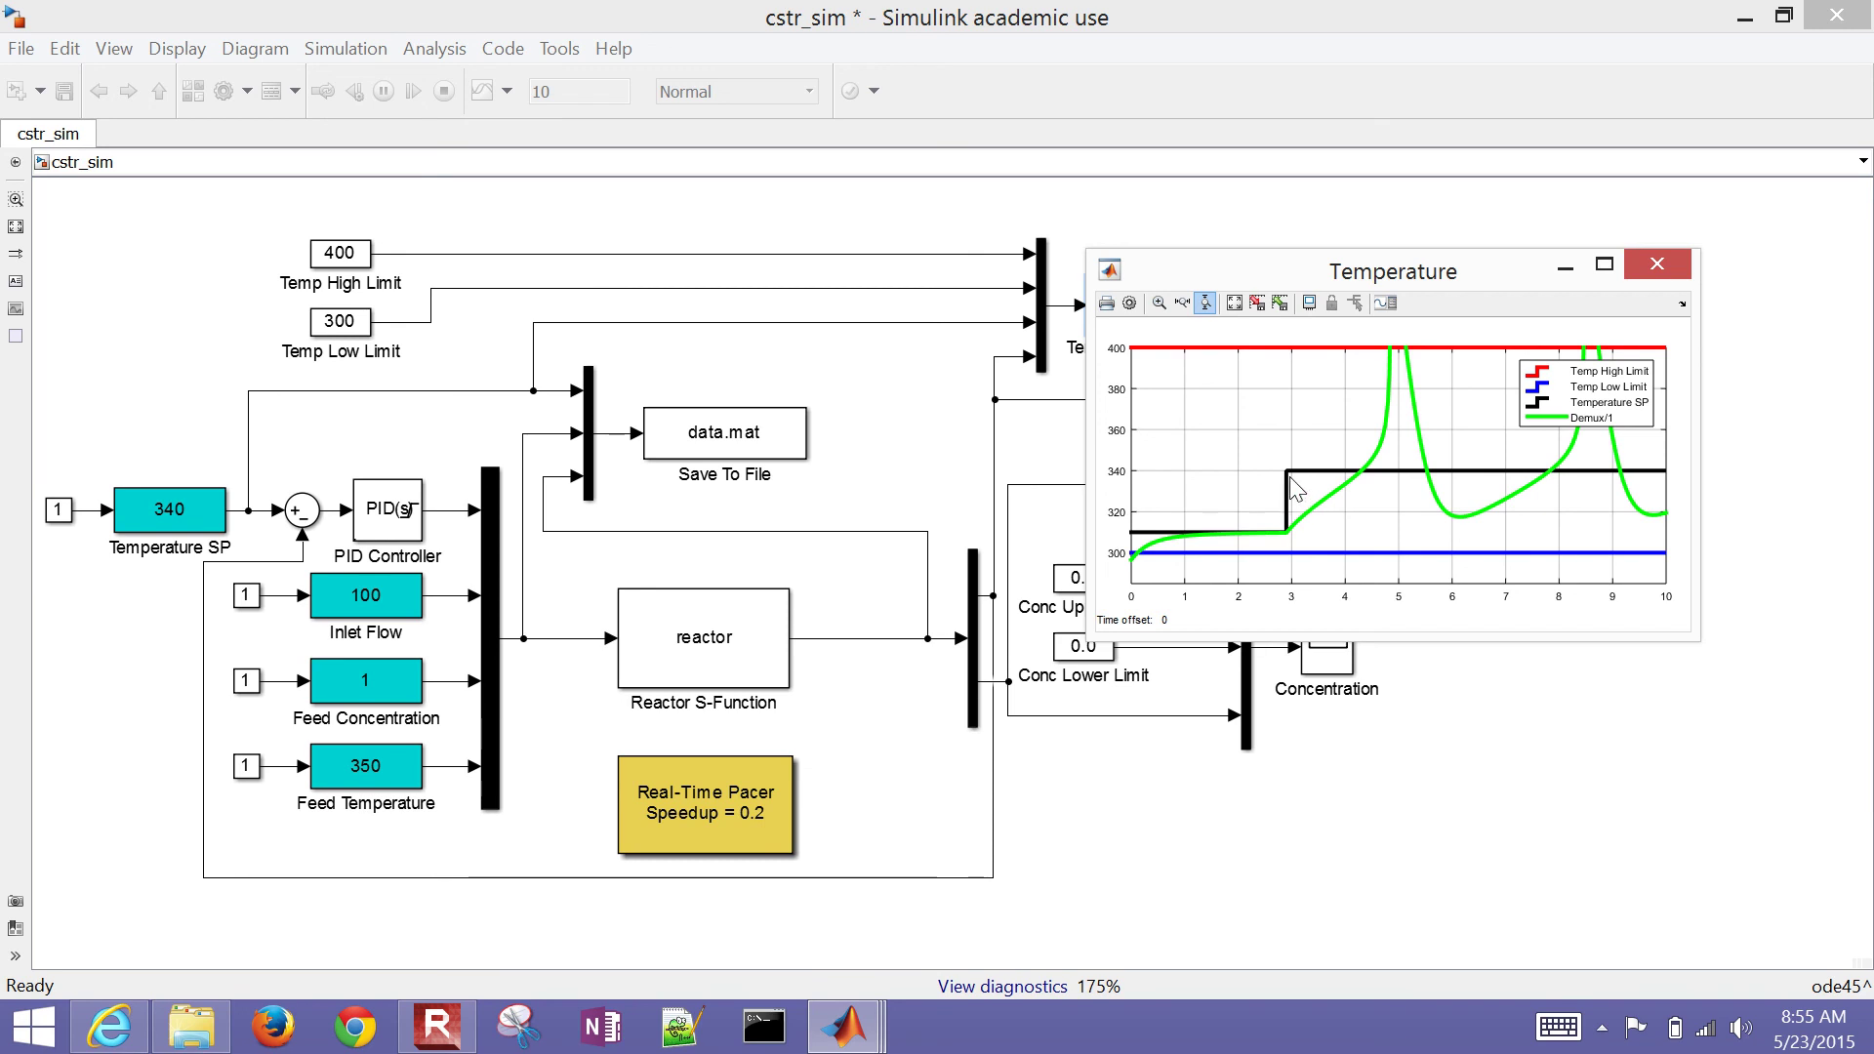
pyautogui.click(395, 518)
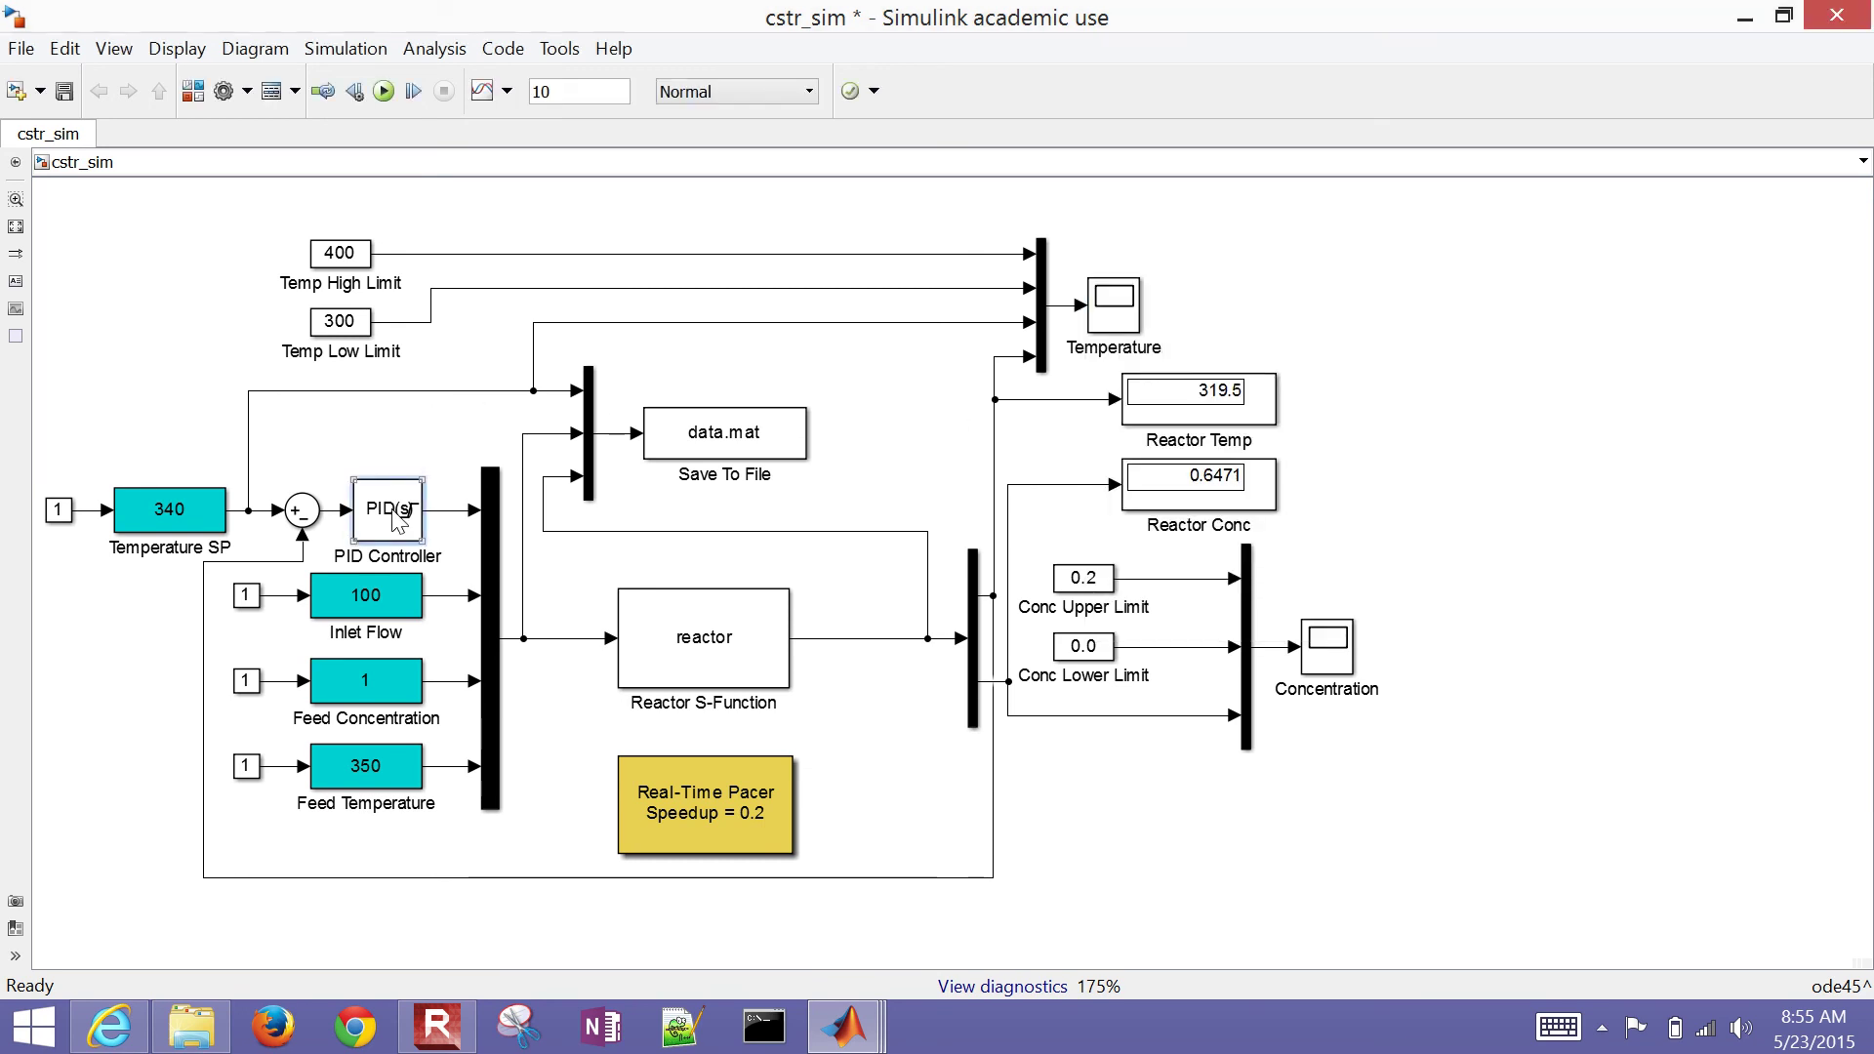
pyautogui.doubleClick(395, 517)
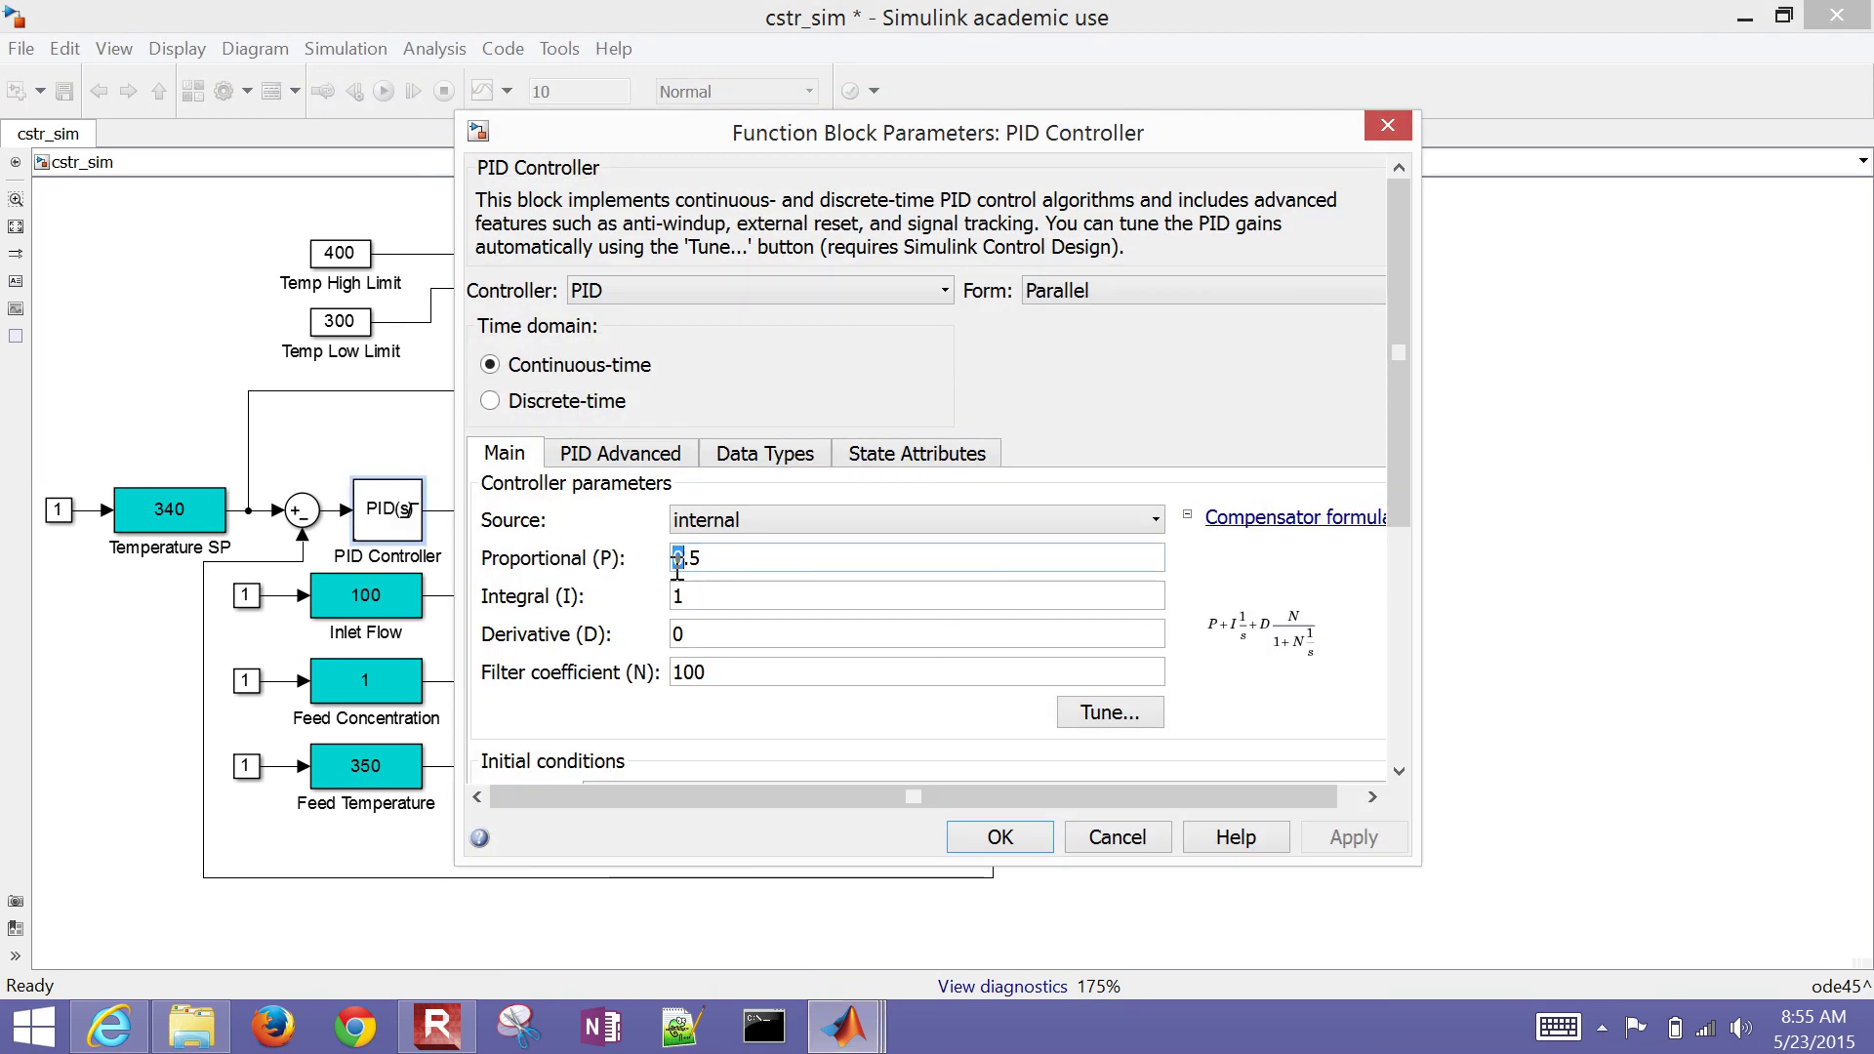
pyautogui.moveTo(716, 558); pyautogui.dragTo(672, 566)
pyautogui.write('1')
pyautogui.click(999, 850)
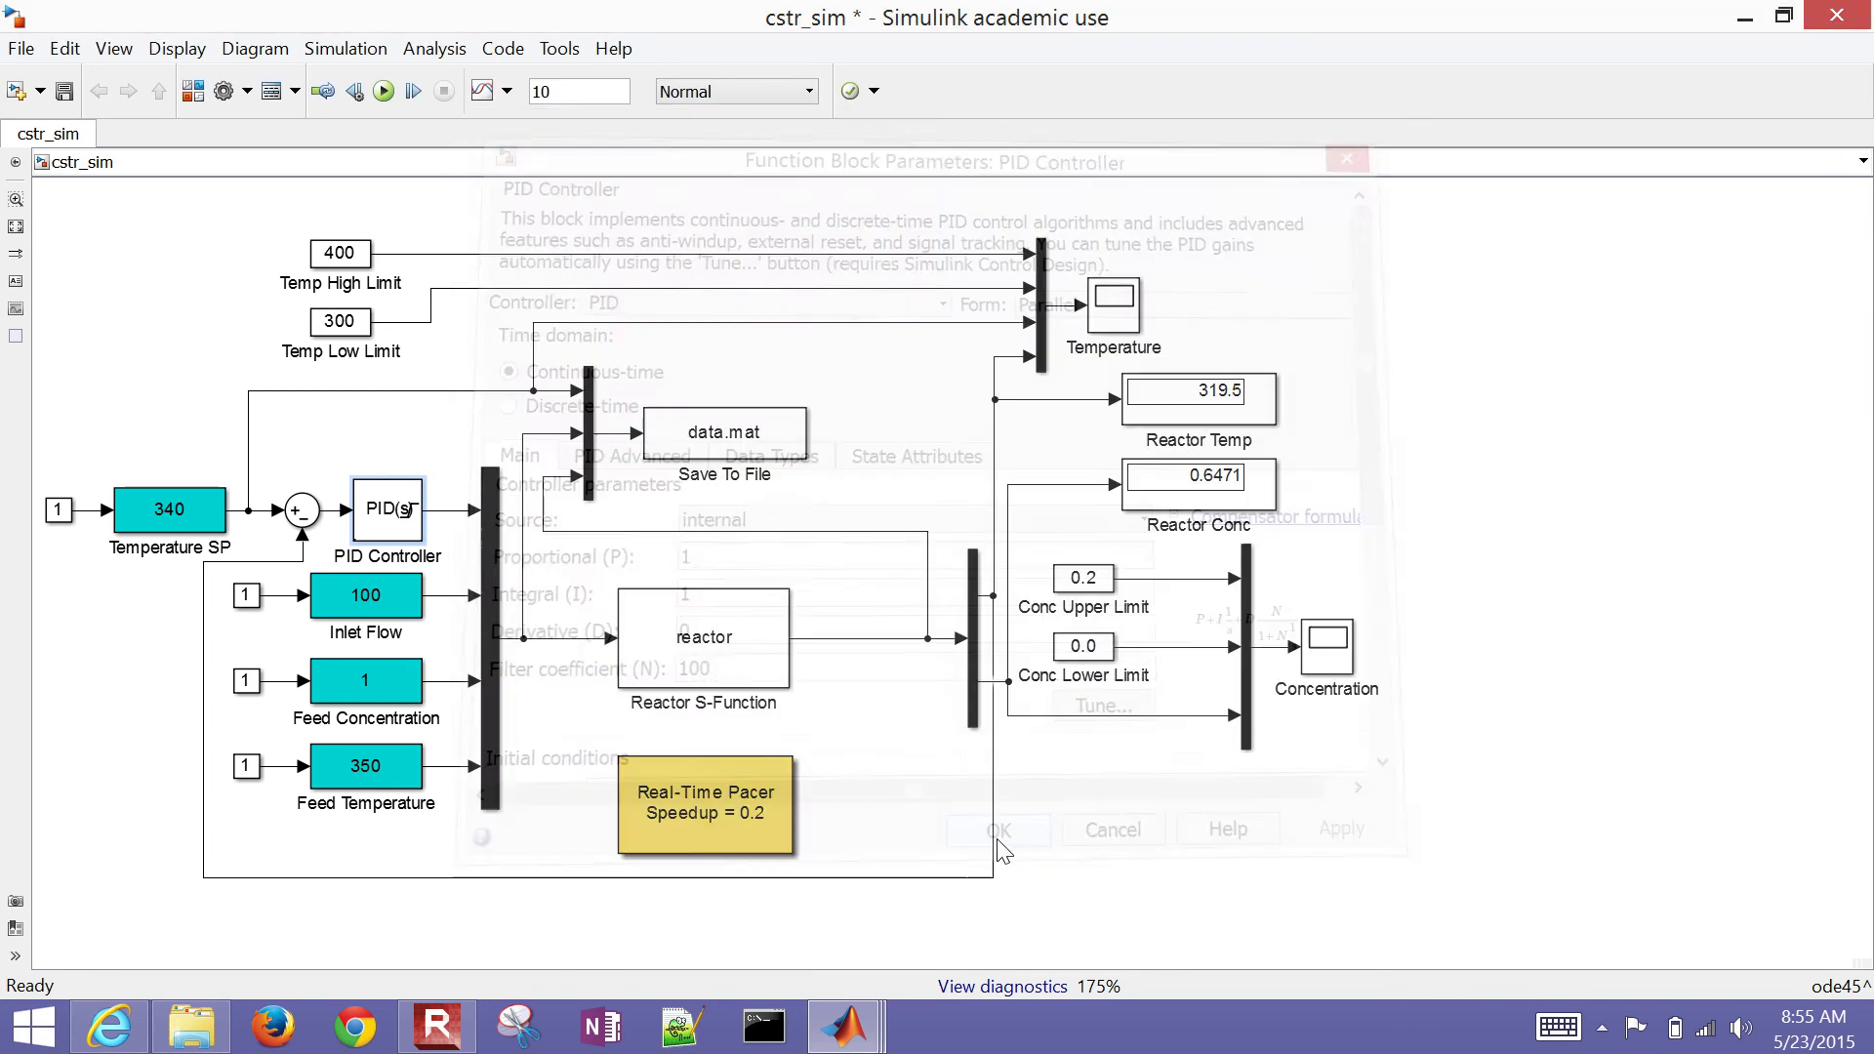
pyautogui.click(391, 88)
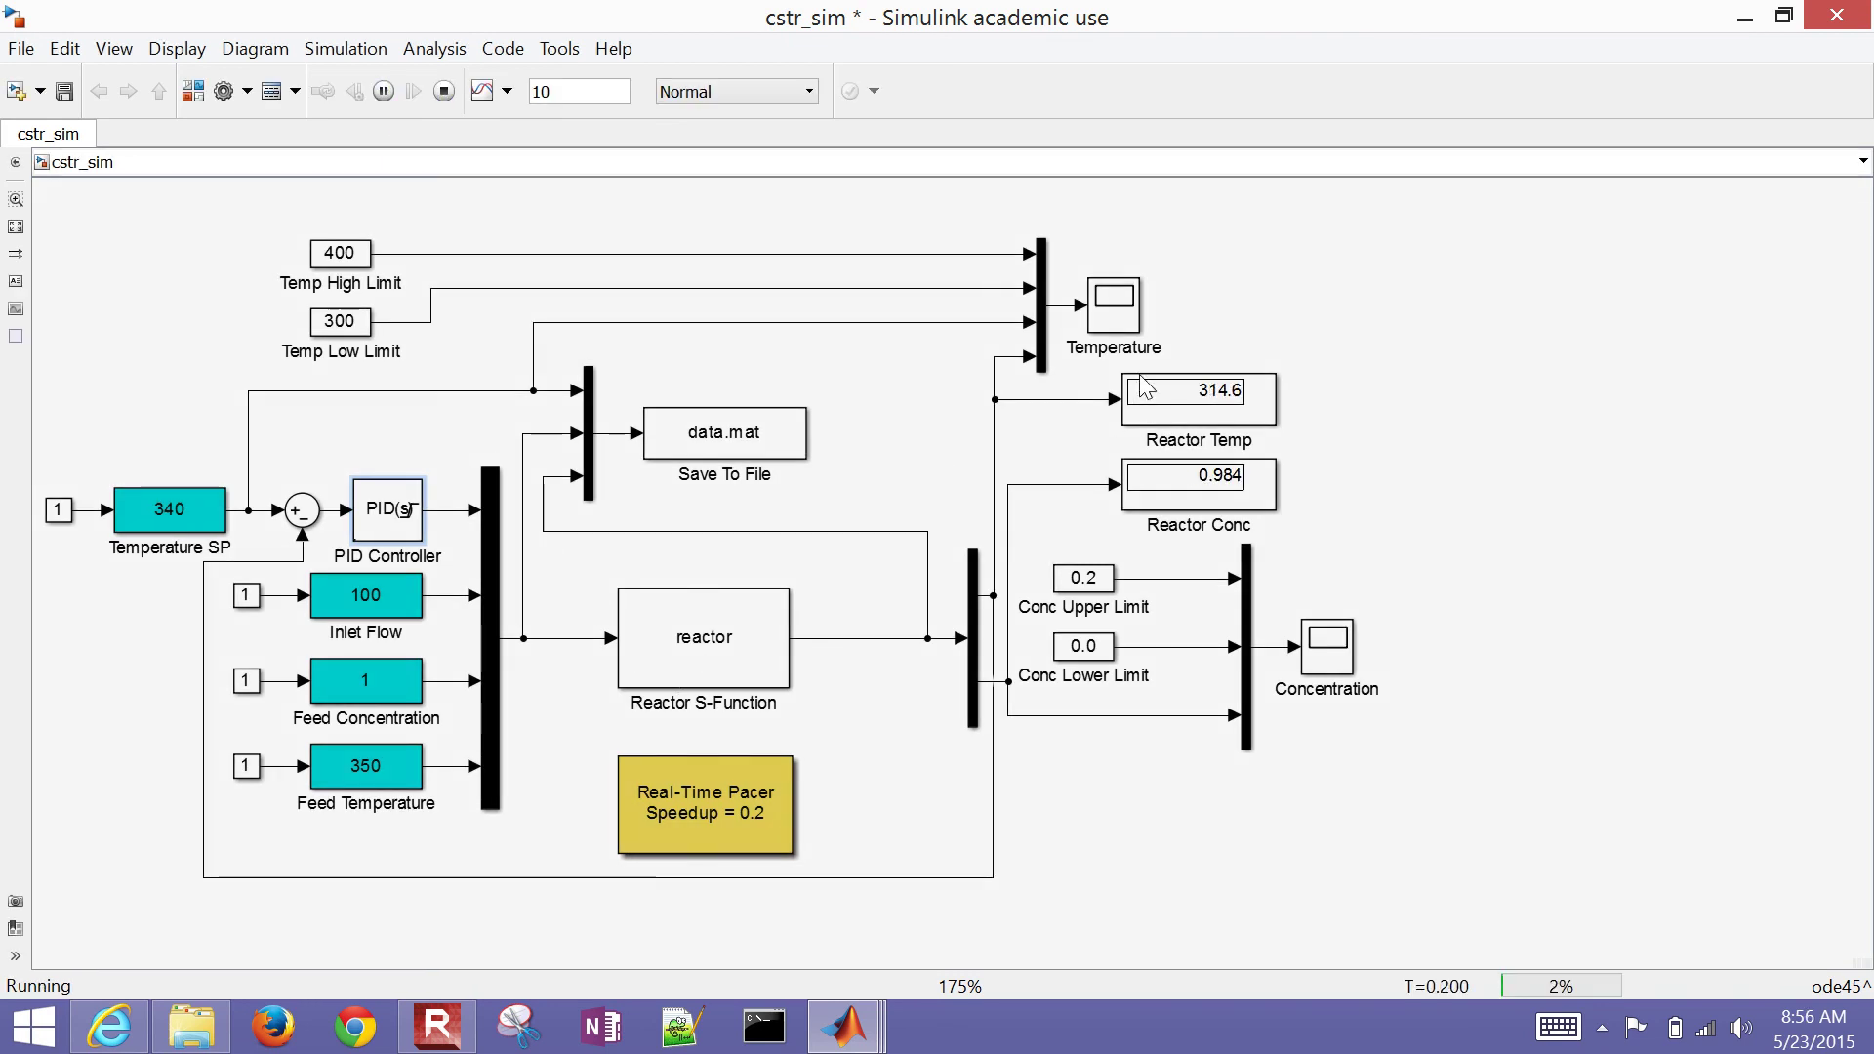
# Open the Temperature and Concentration scope plots, then minimize the Concentration one.
pyautogui.doubleClick(1131, 321)
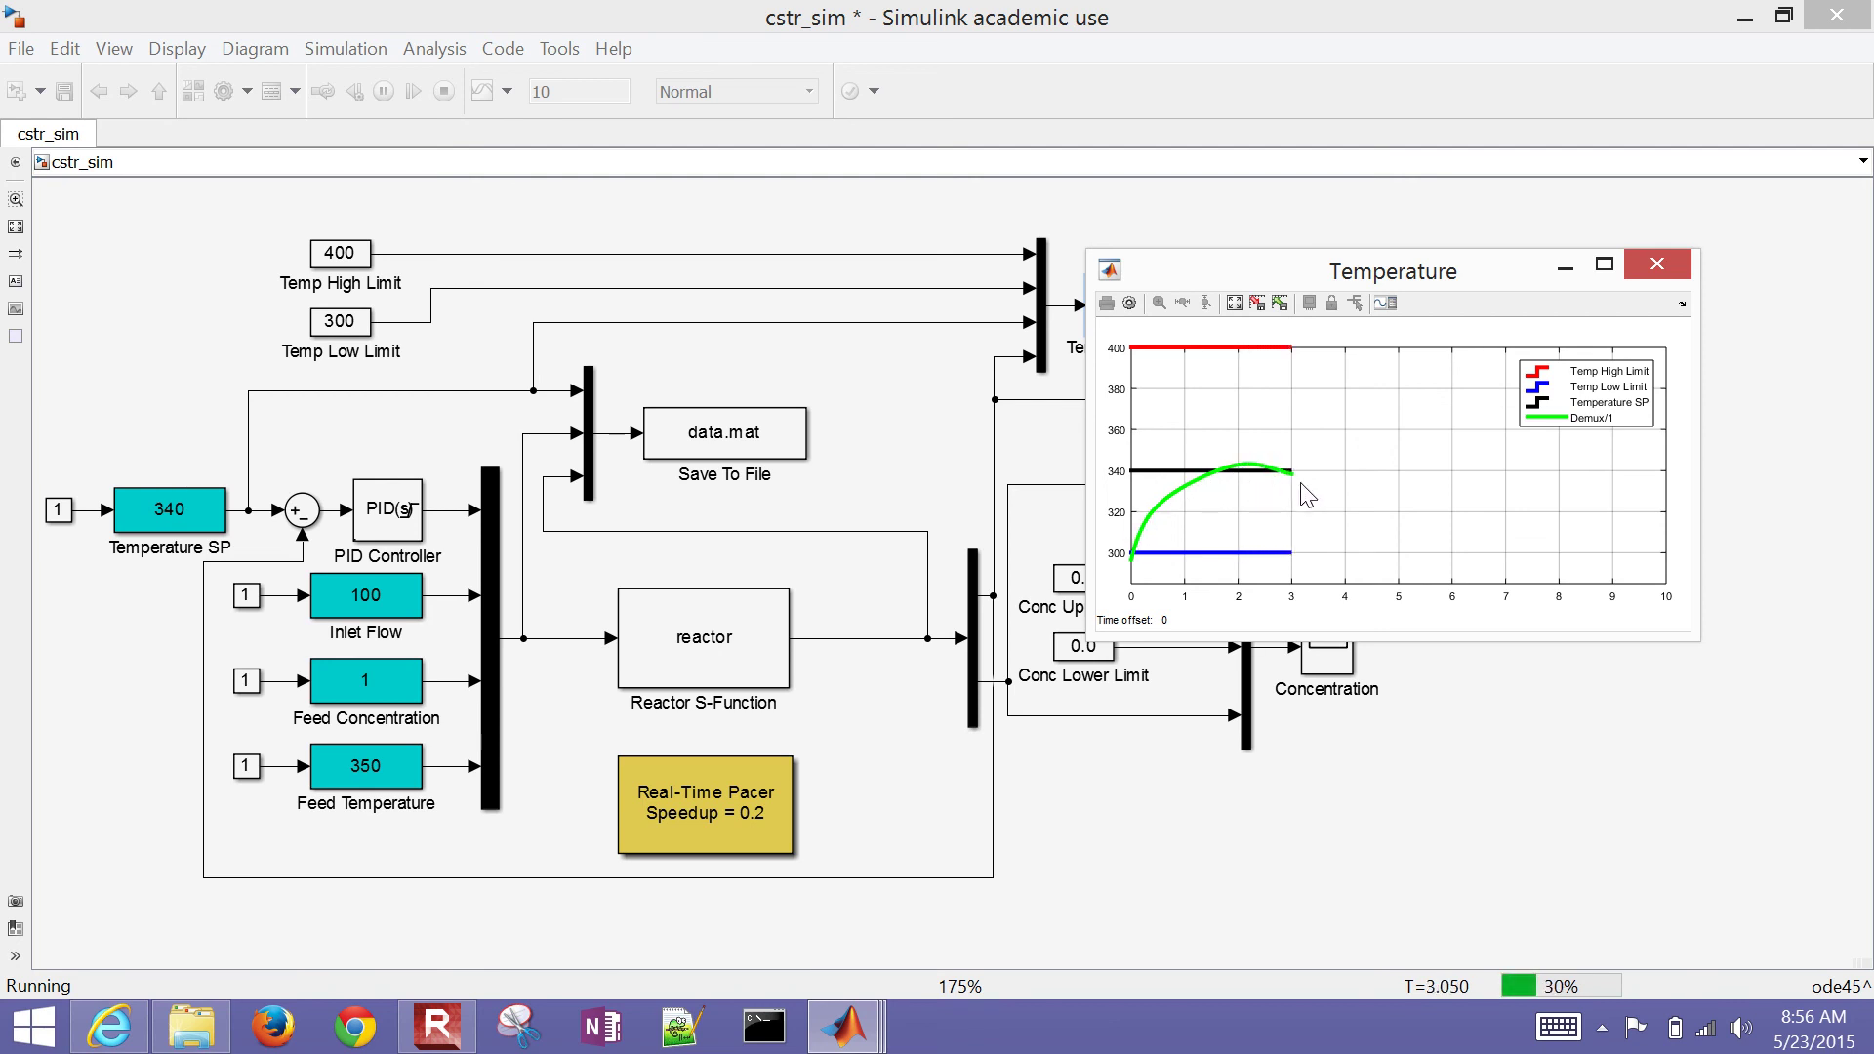
pyautogui.doubleClick(1323, 673)
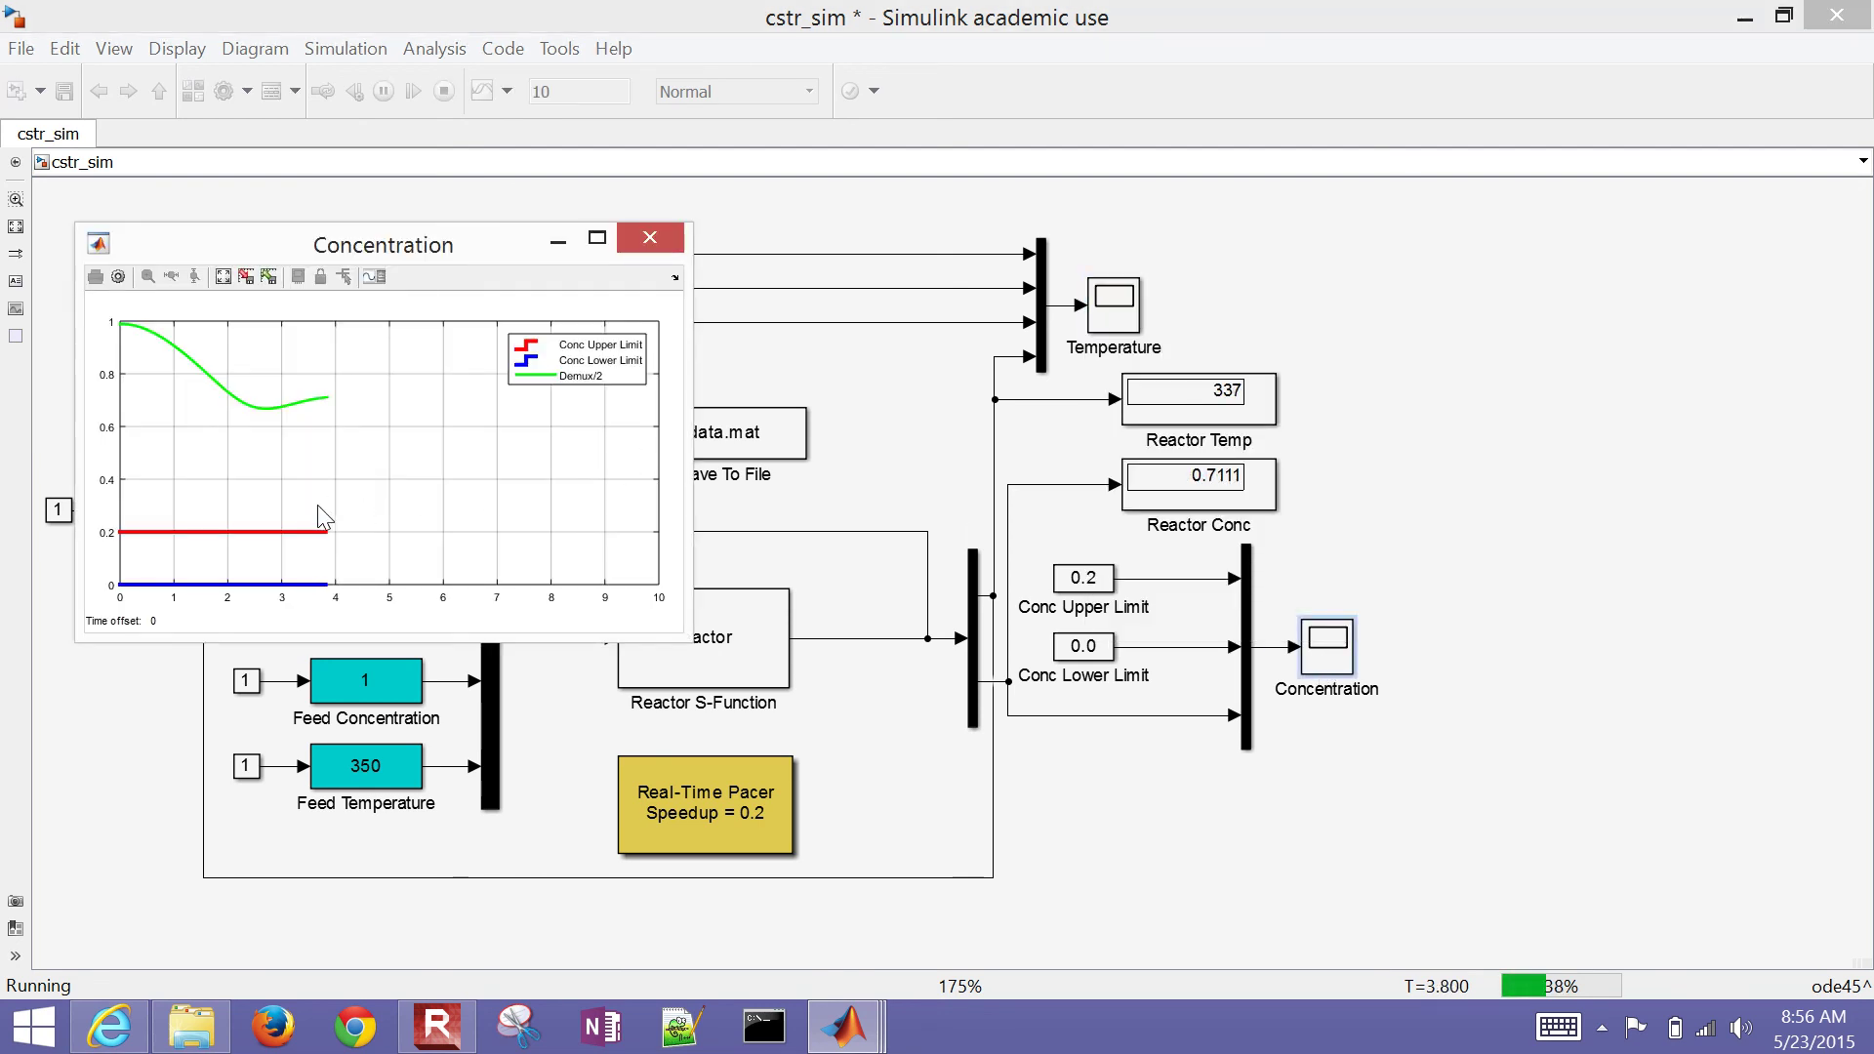
pyautogui.click(559, 240)
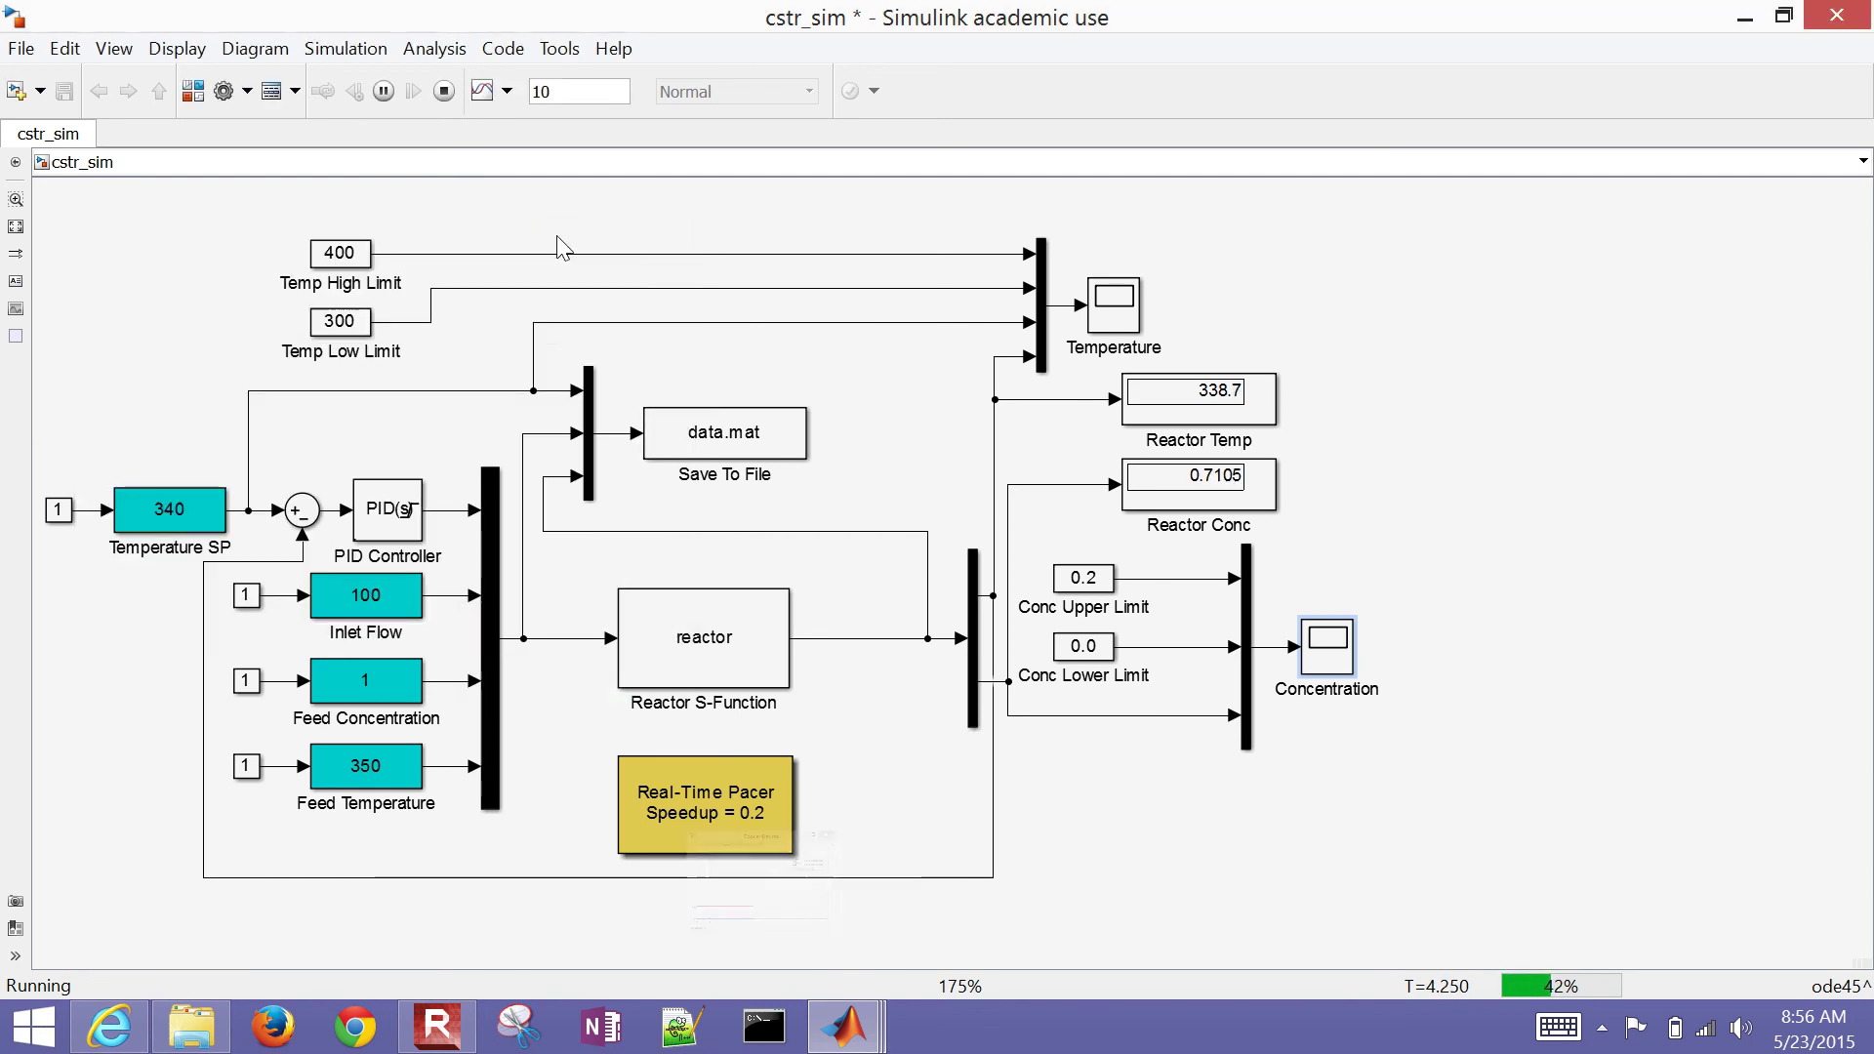
# Step Temperature SP from 340 to 360 and watch the Temperature scope response.
pyautogui.doubleClick(185, 512)
pyautogui.moveTo(550, 206); pyautogui.dragTo(498, 208)
pyautogui.write('360')
pyautogui.press('Return')
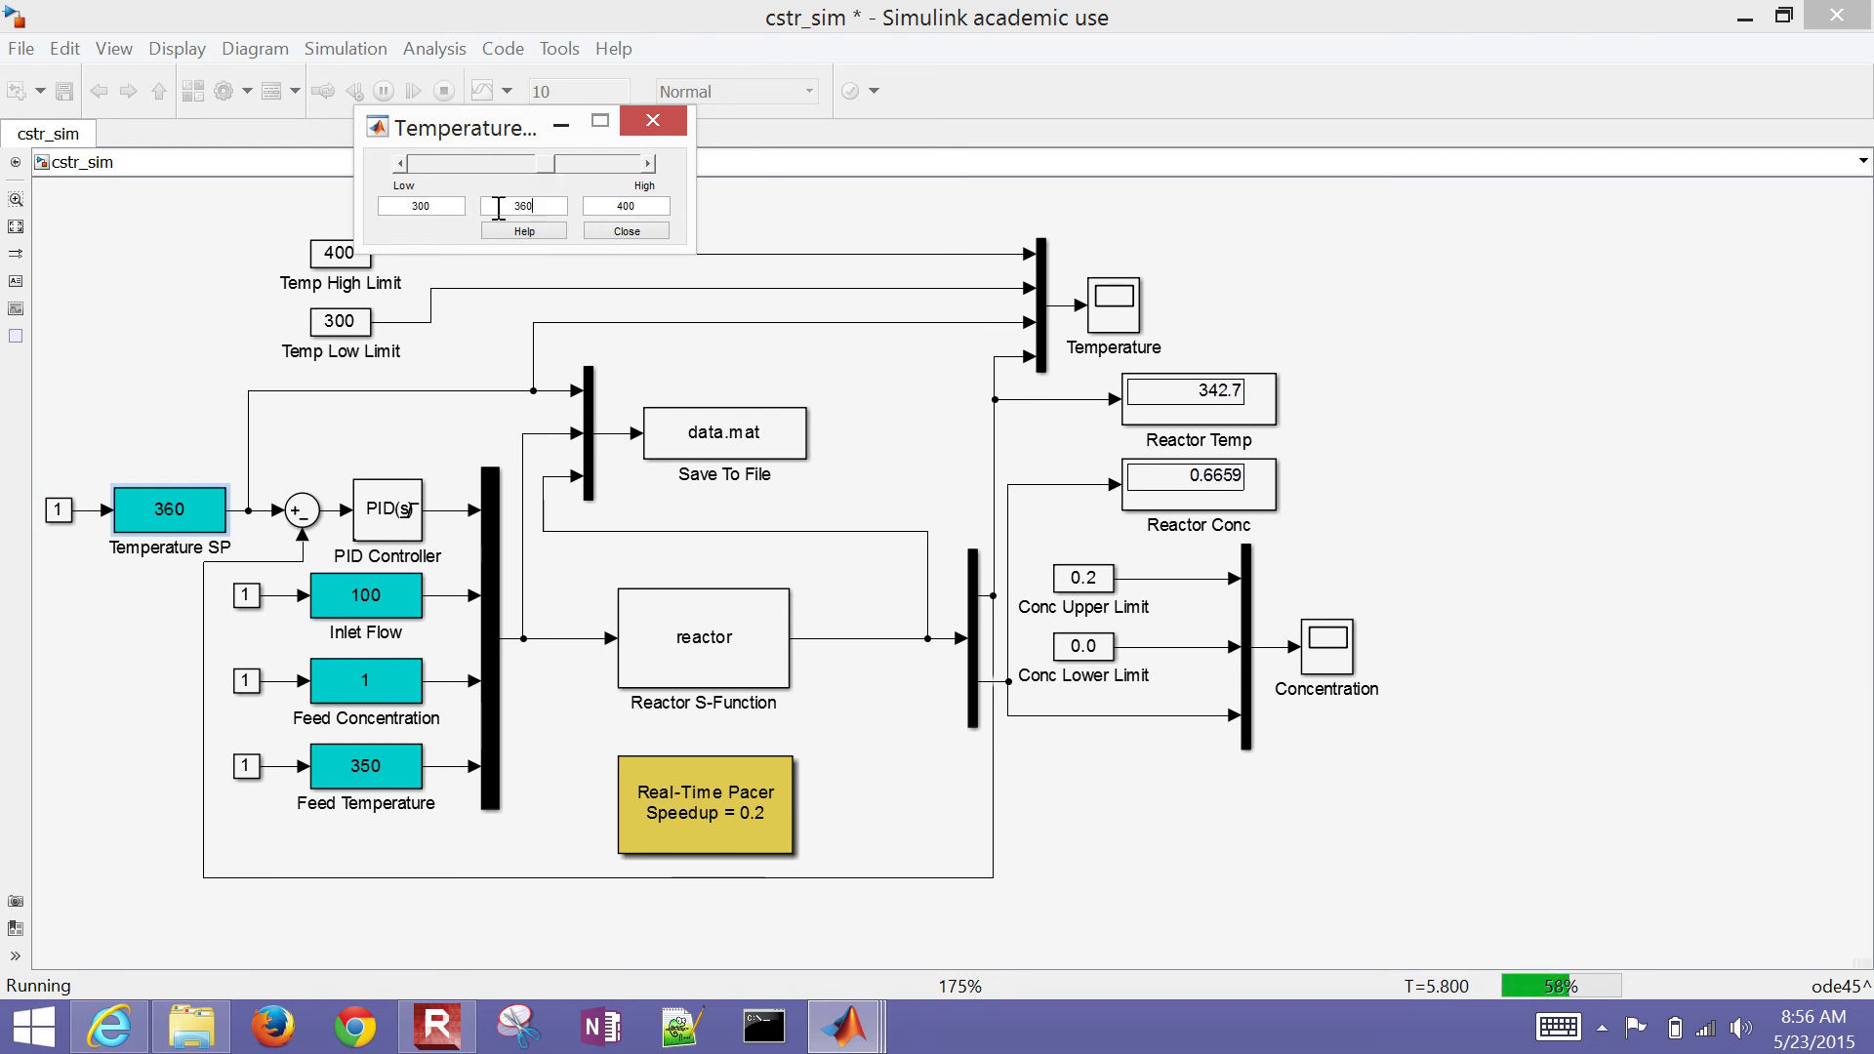
pyautogui.click(1128, 308)
pyautogui.doubleClick(1128, 307)
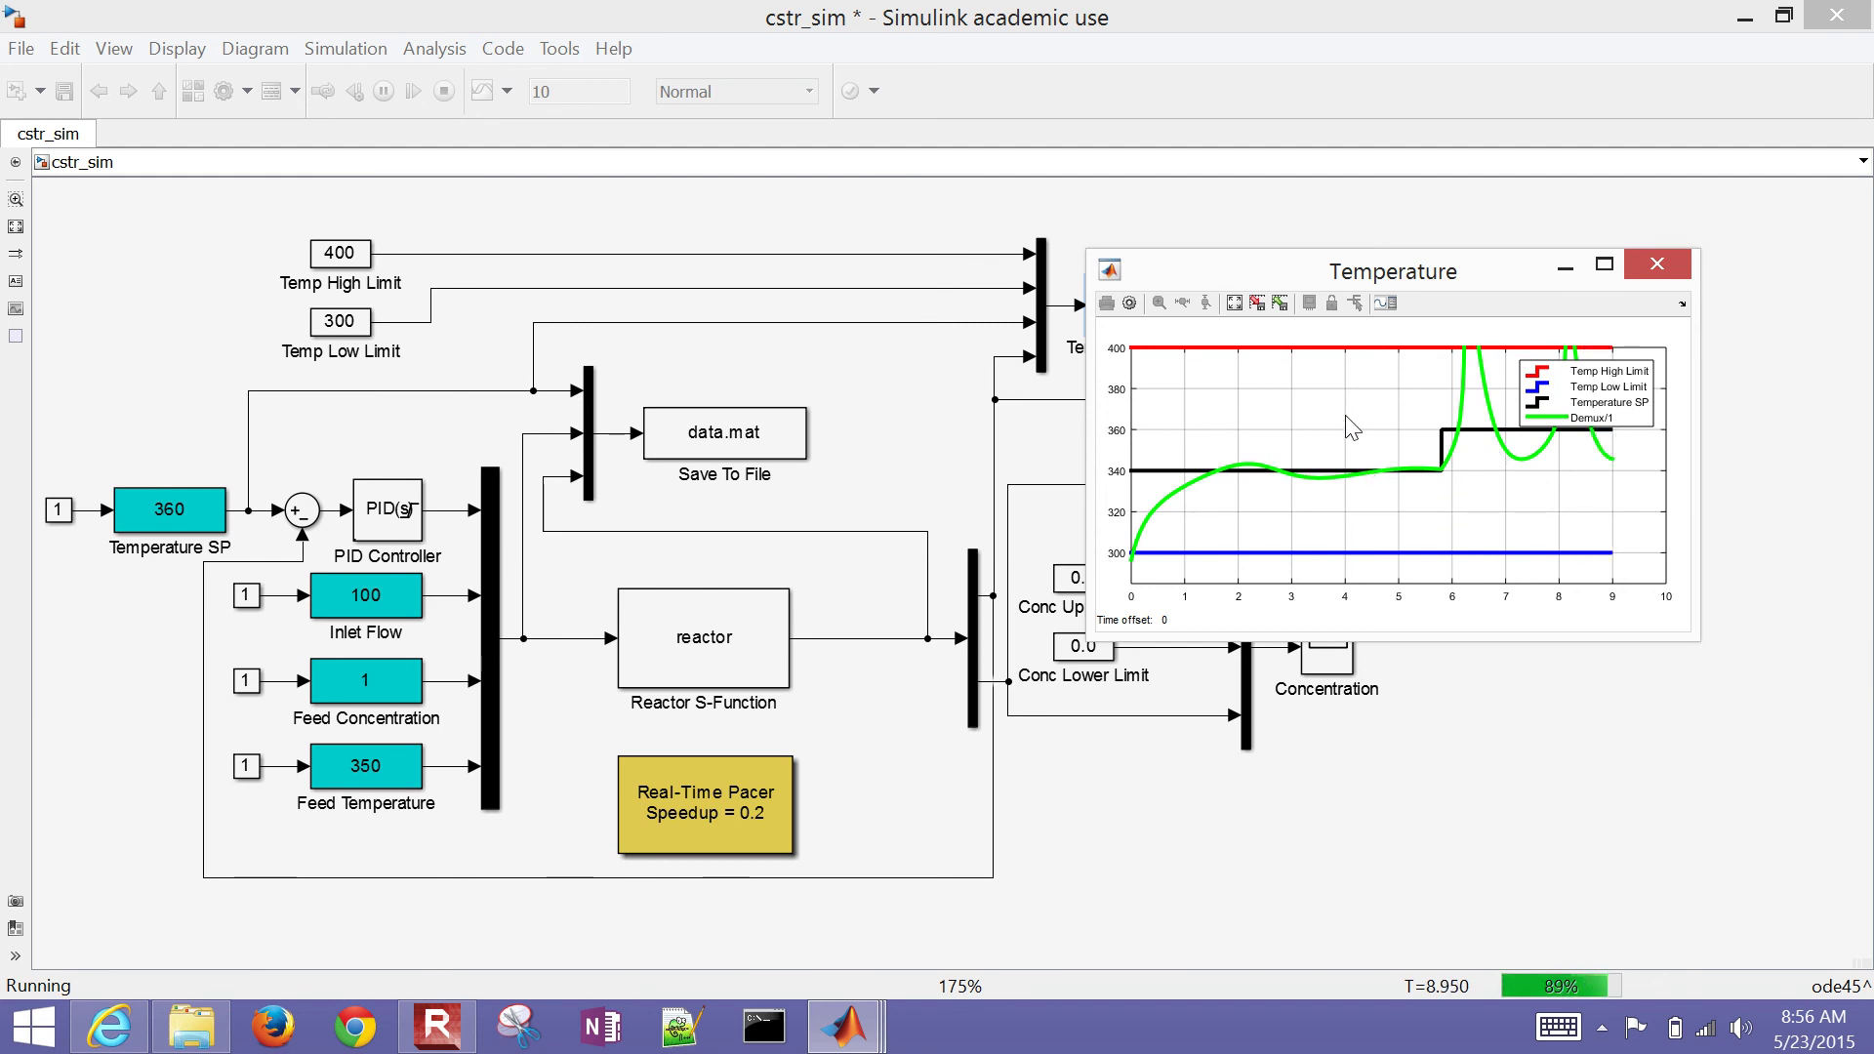
pyautogui.moveTo(1423, 252); pyautogui.dragTo(1415, 233)
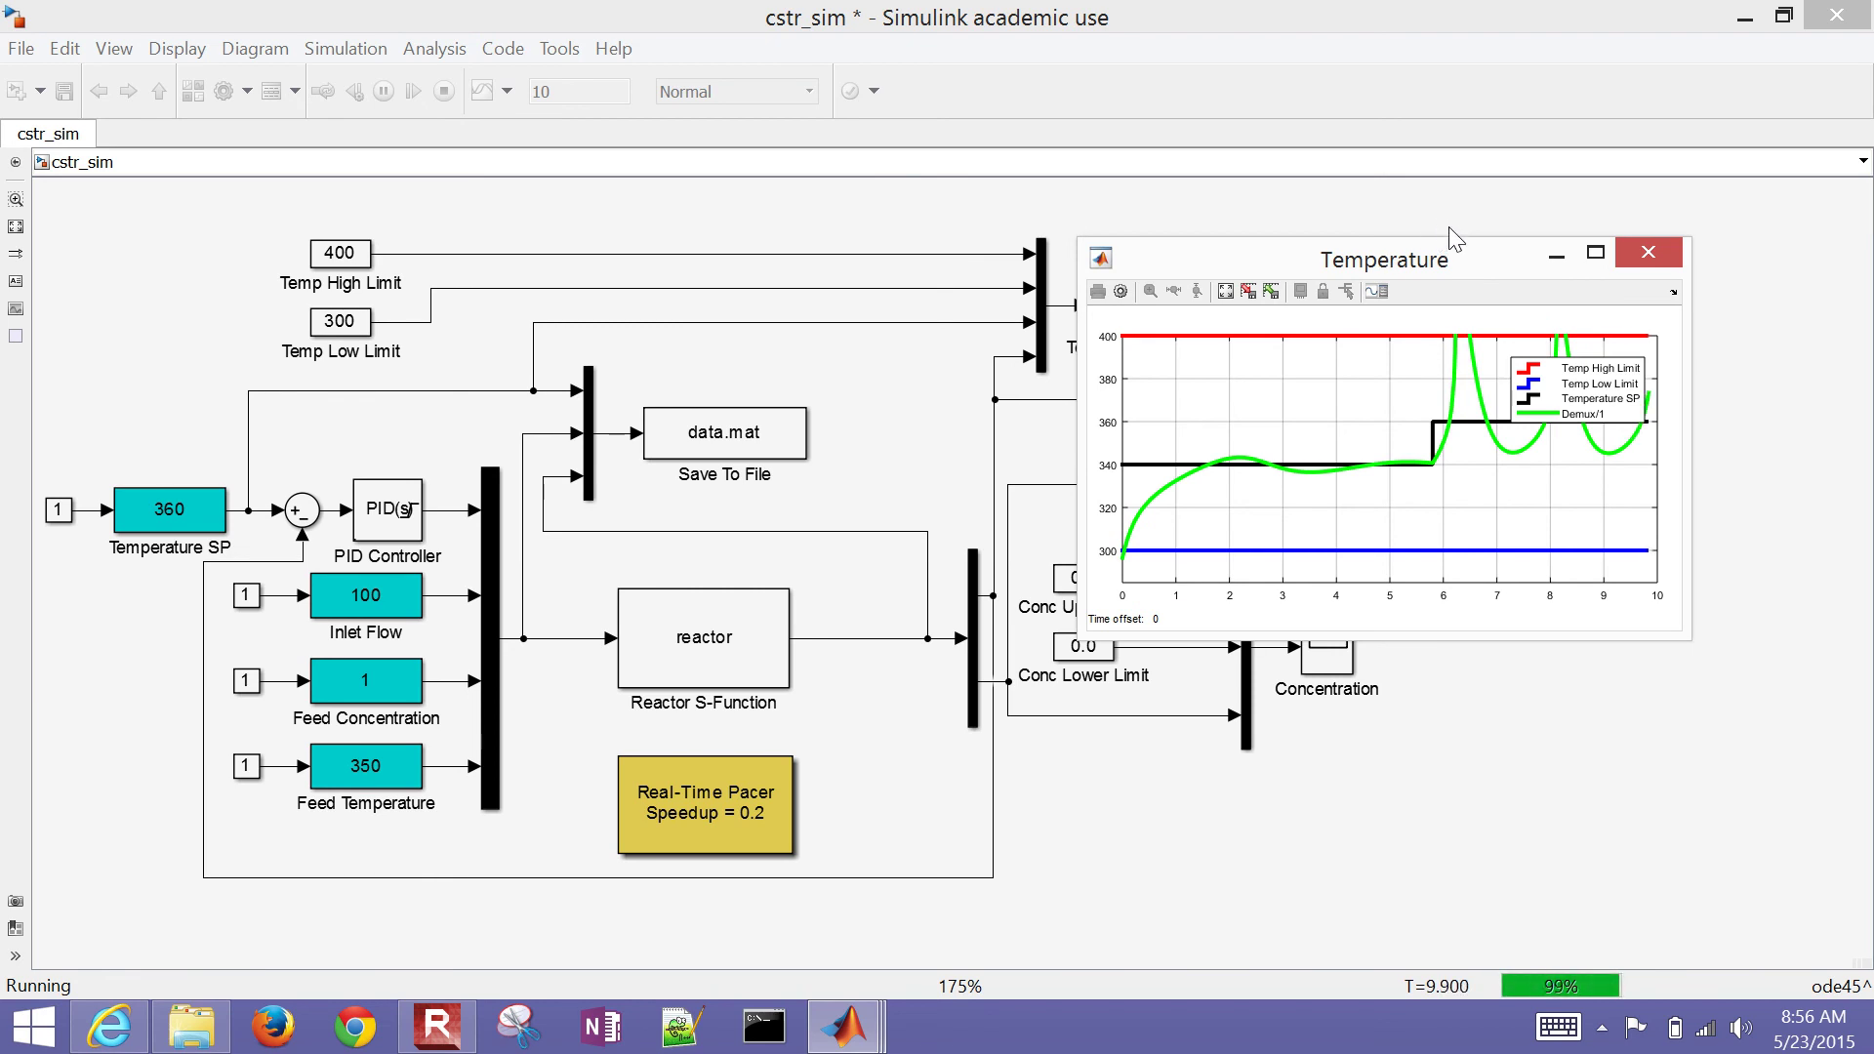
# Maximize the Temperature scope and the Figure 1 results window.
pyautogui.doubleClick(1420, 256)
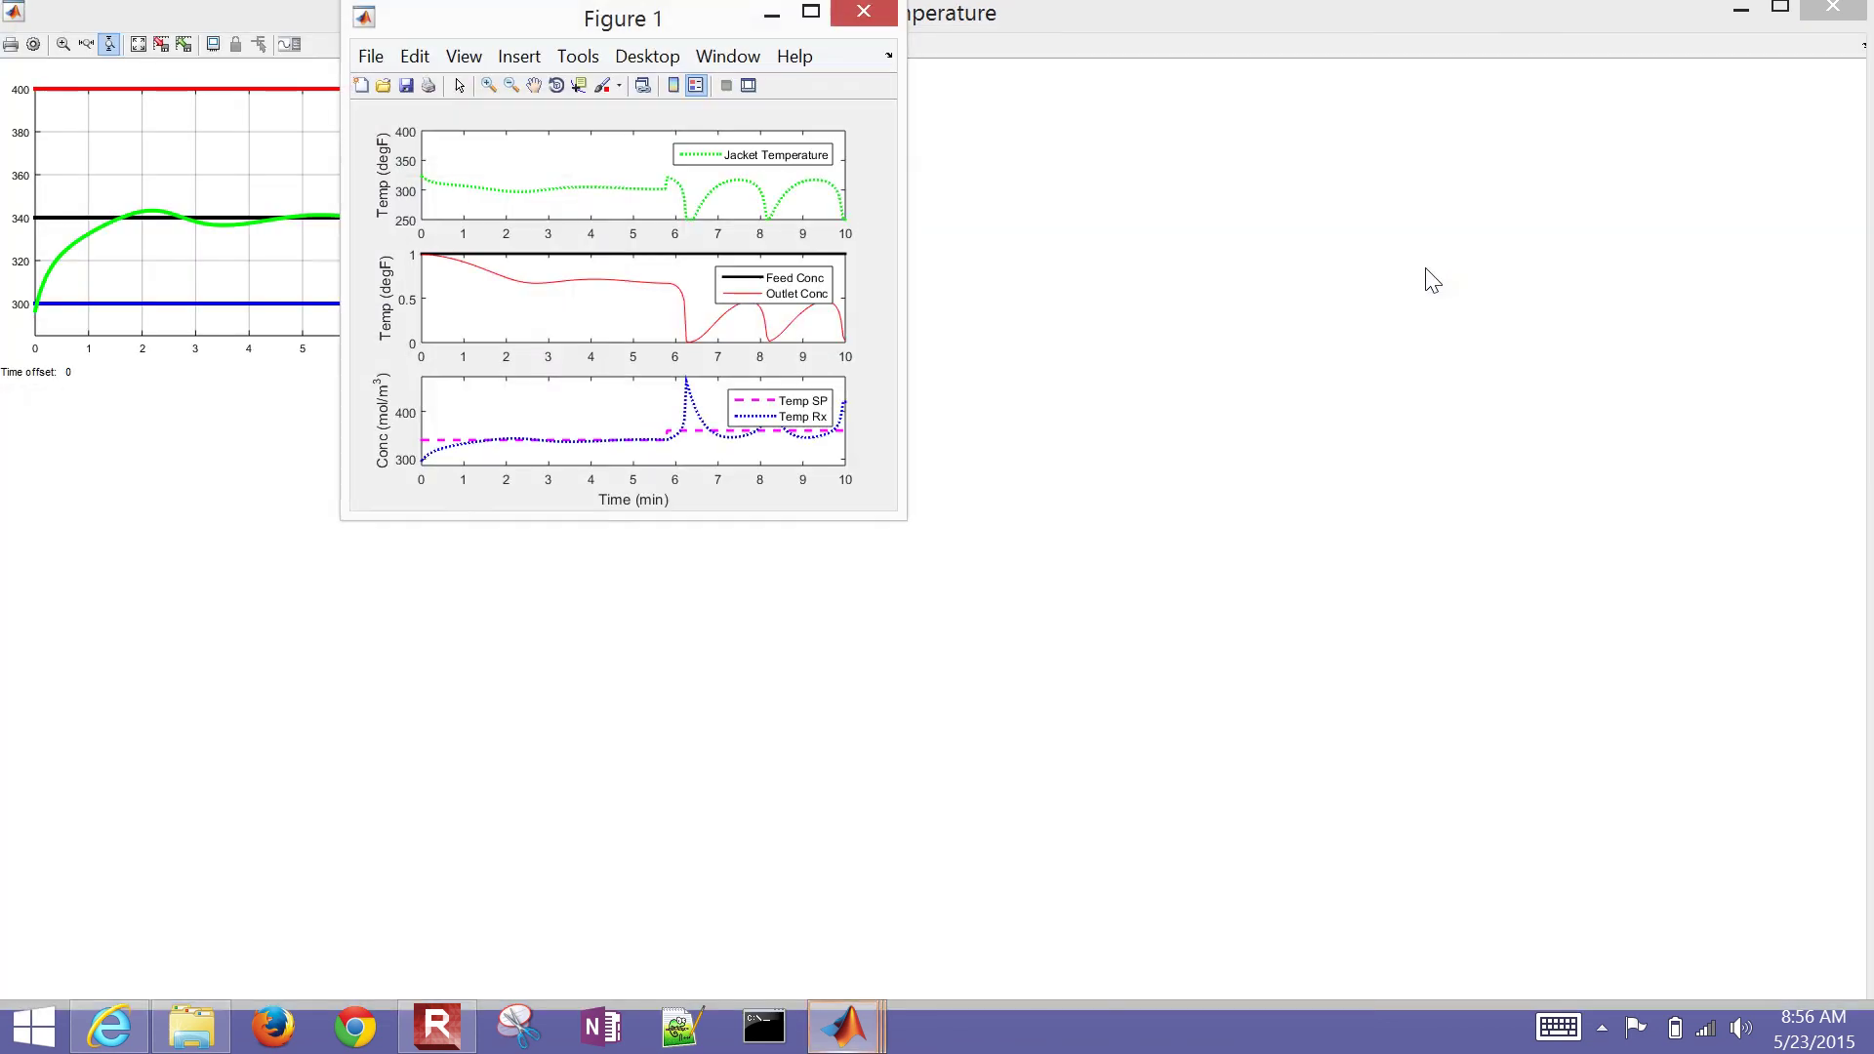
pyautogui.click(811, 12)
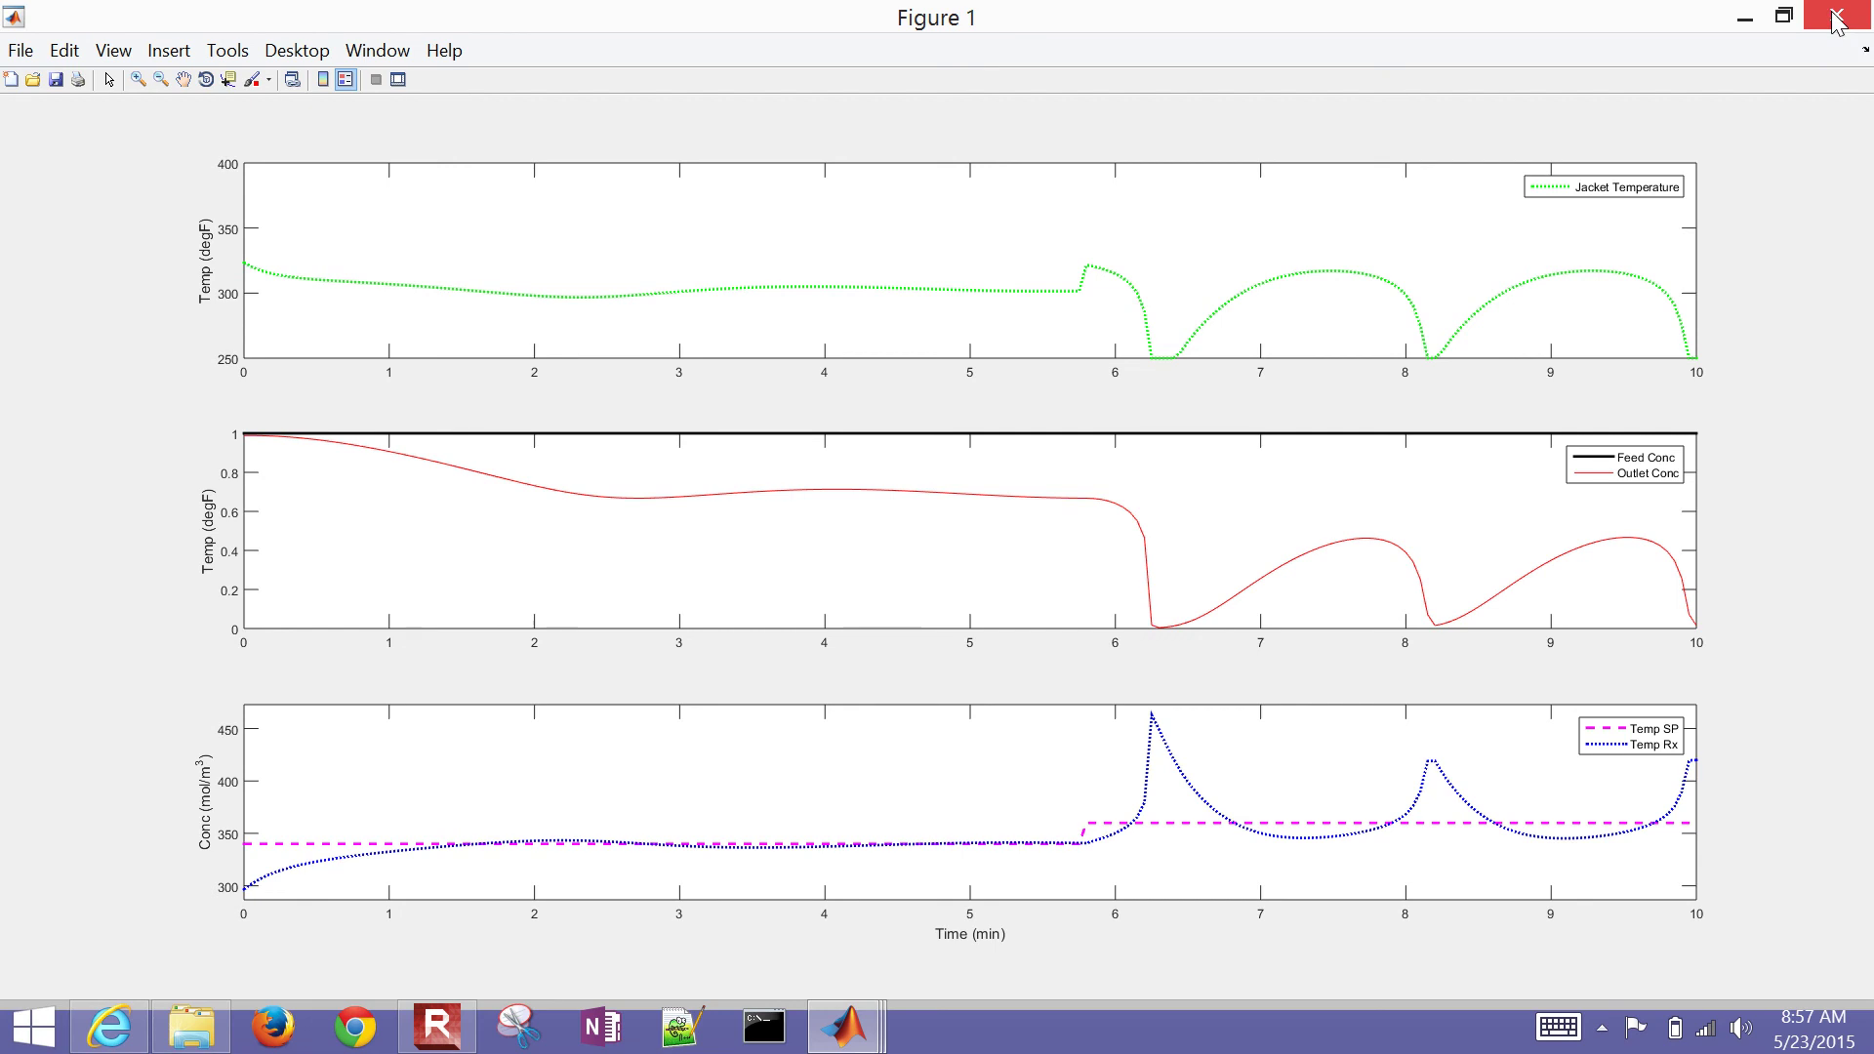
# Close Figure 1, the Temperature scope, cstr_sim without saving, and the Library Browser.
pyautogui.click(1837, 21)
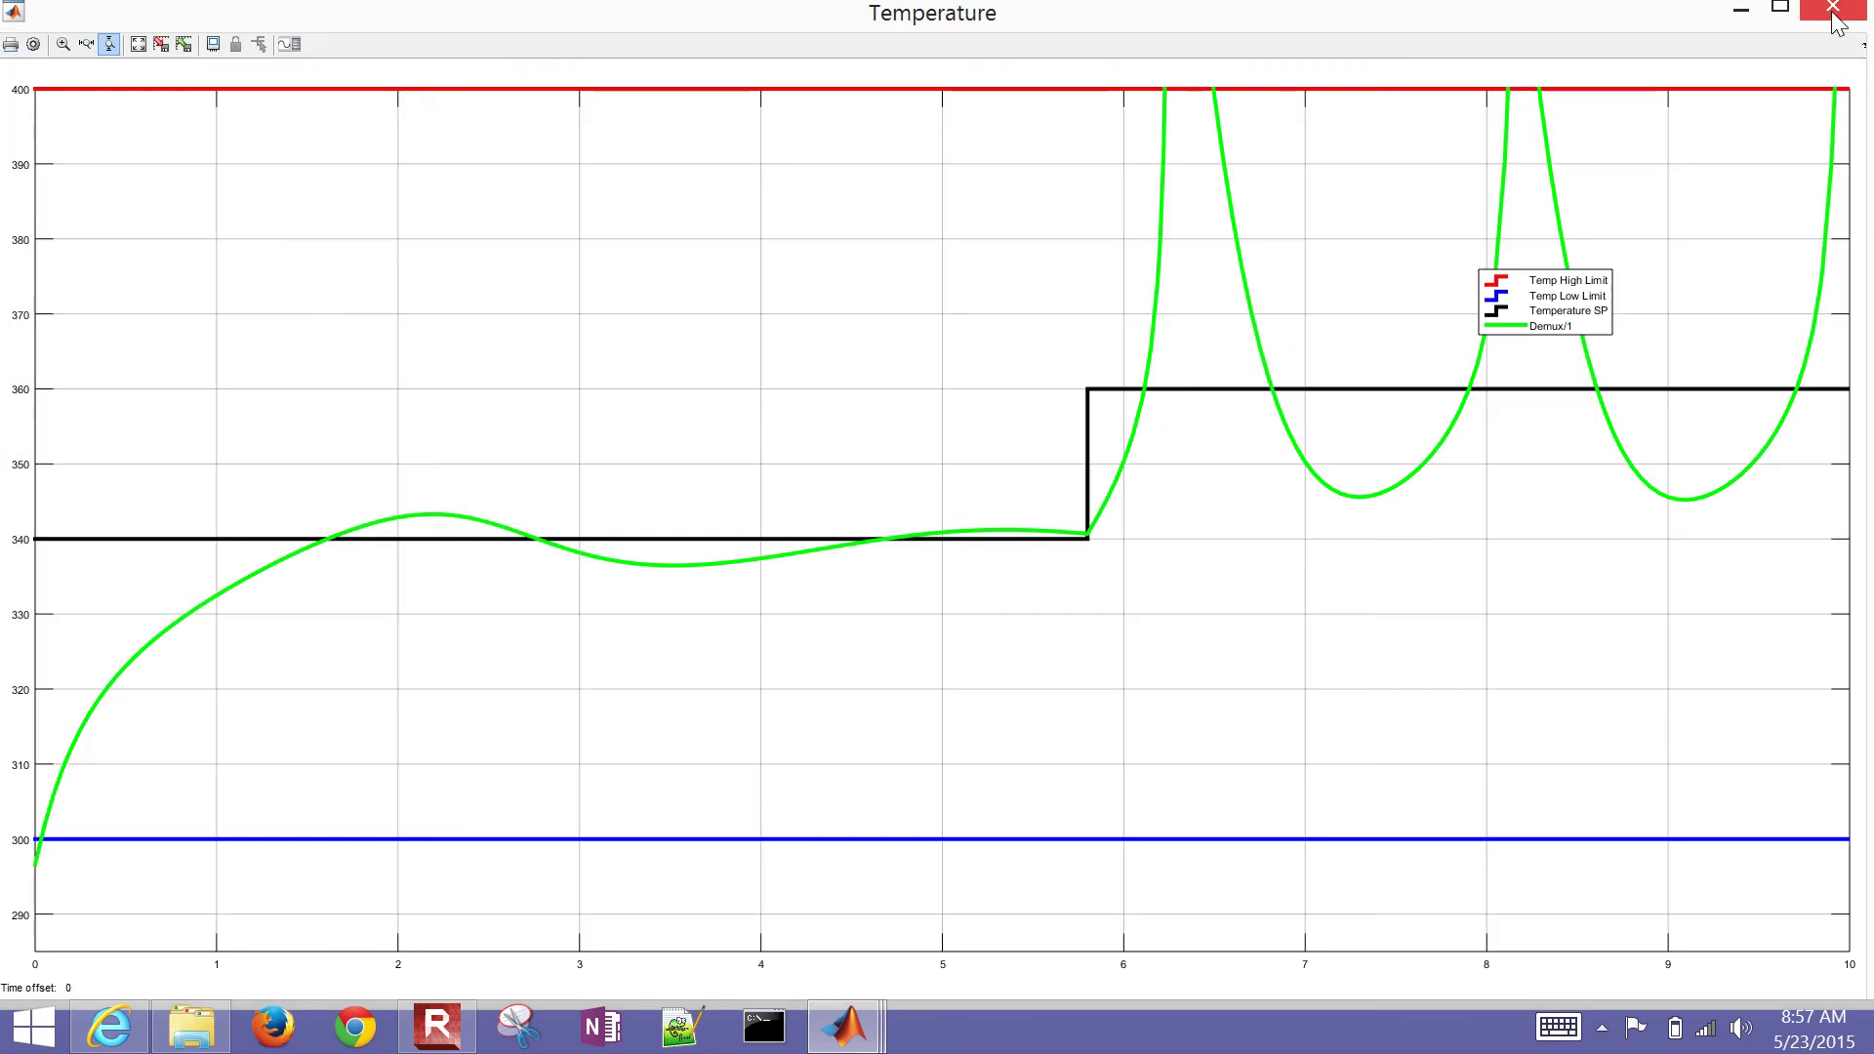
pyautogui.click(1838, 23)
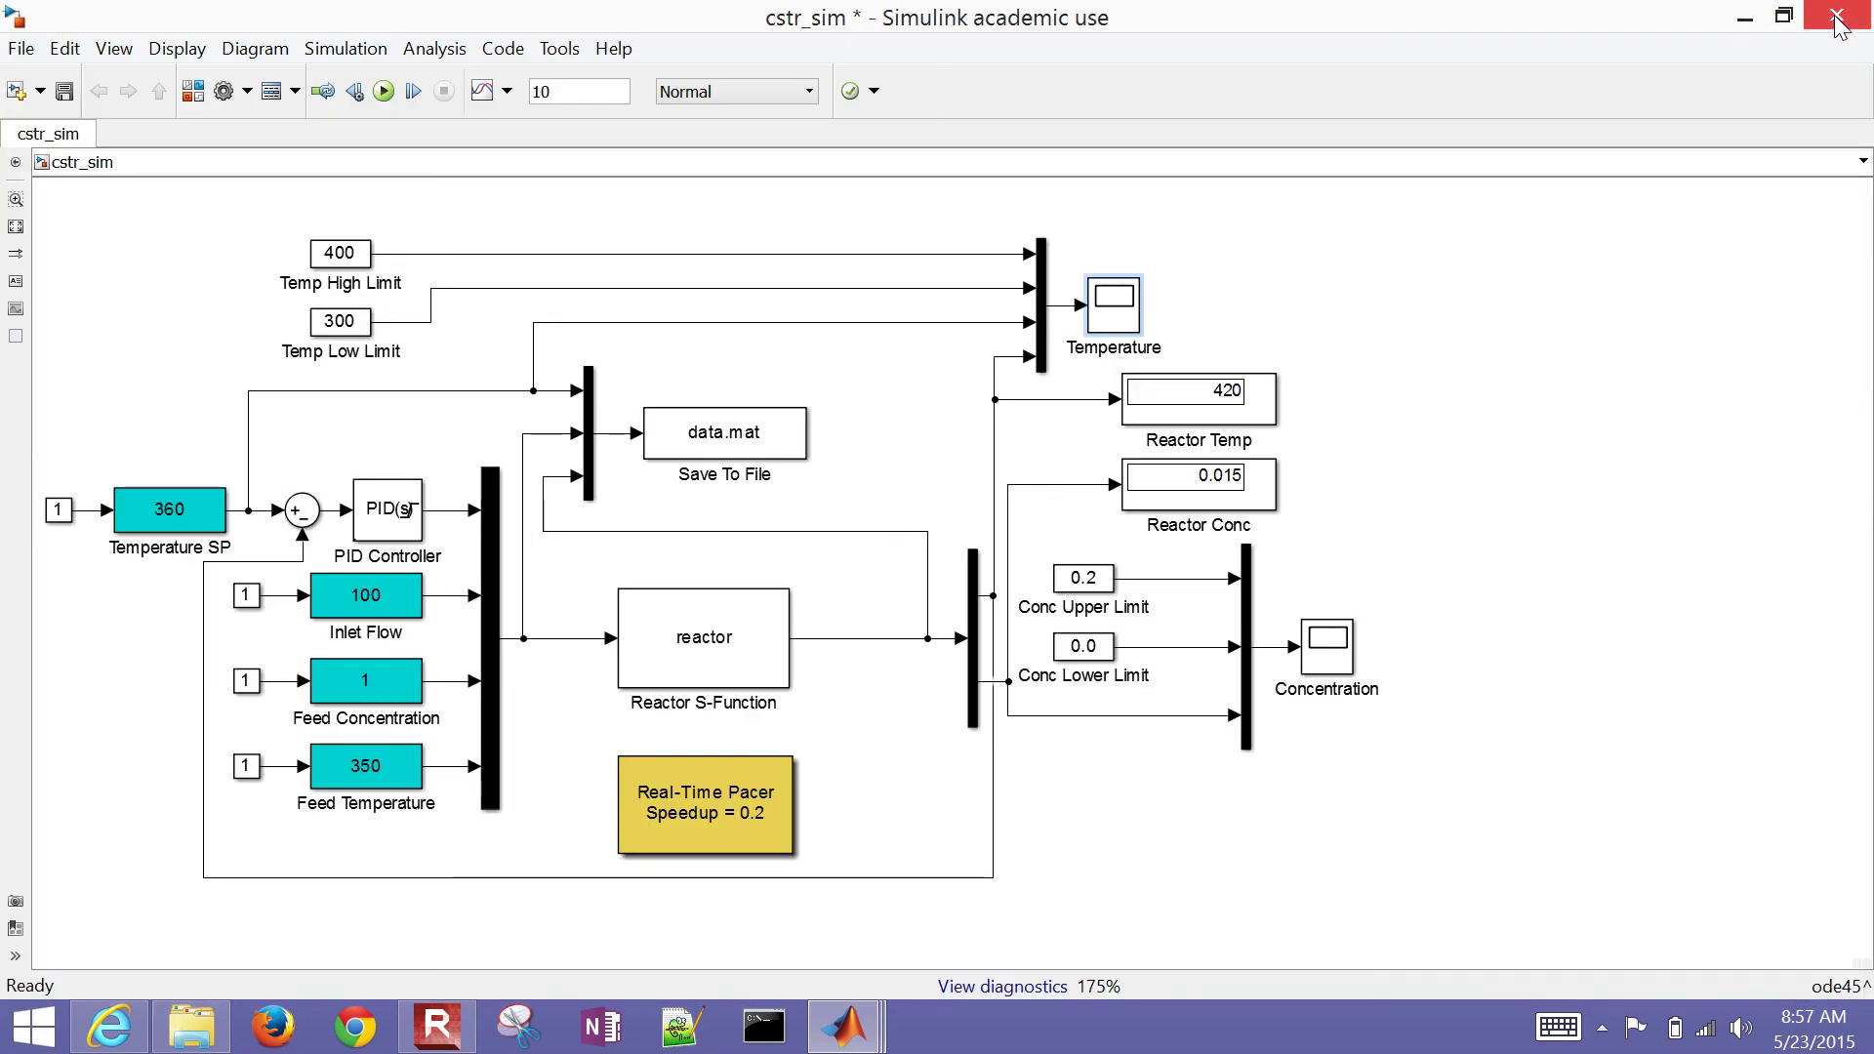
pyautogui.click(1838, 23)
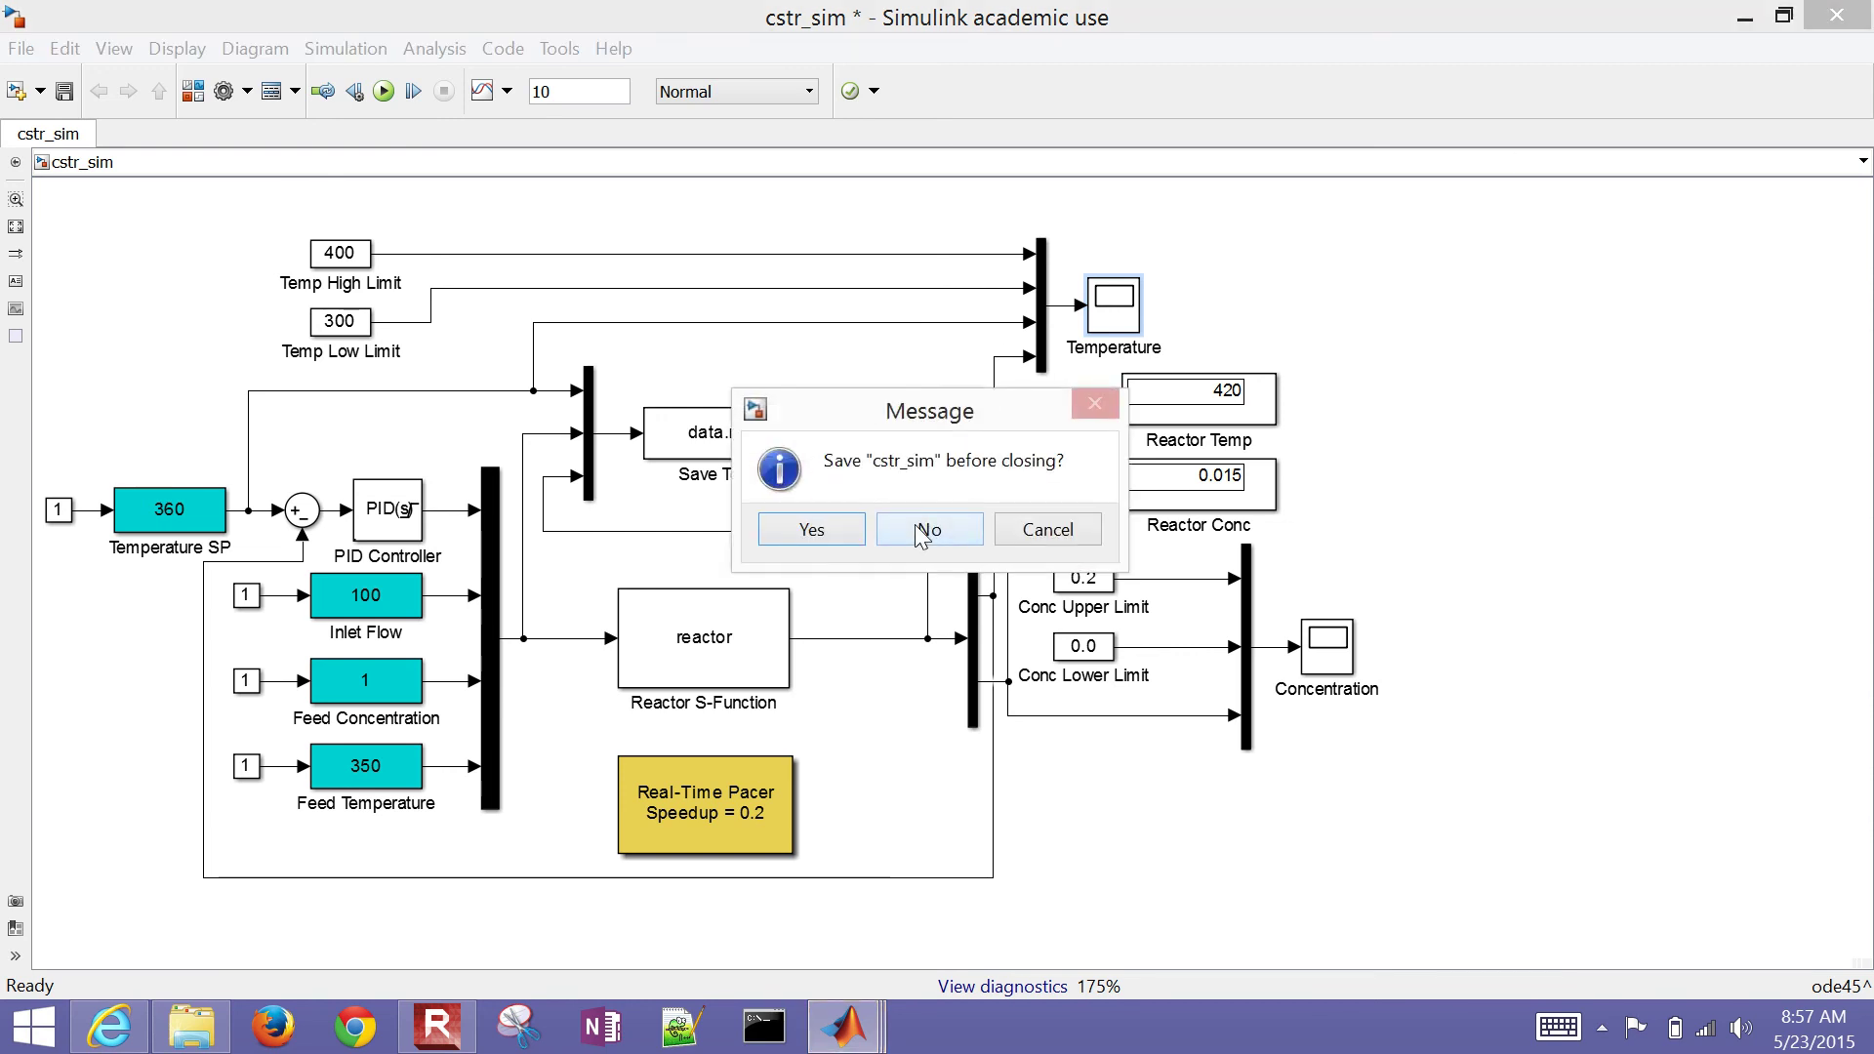
pyautogui.click(796, 532)
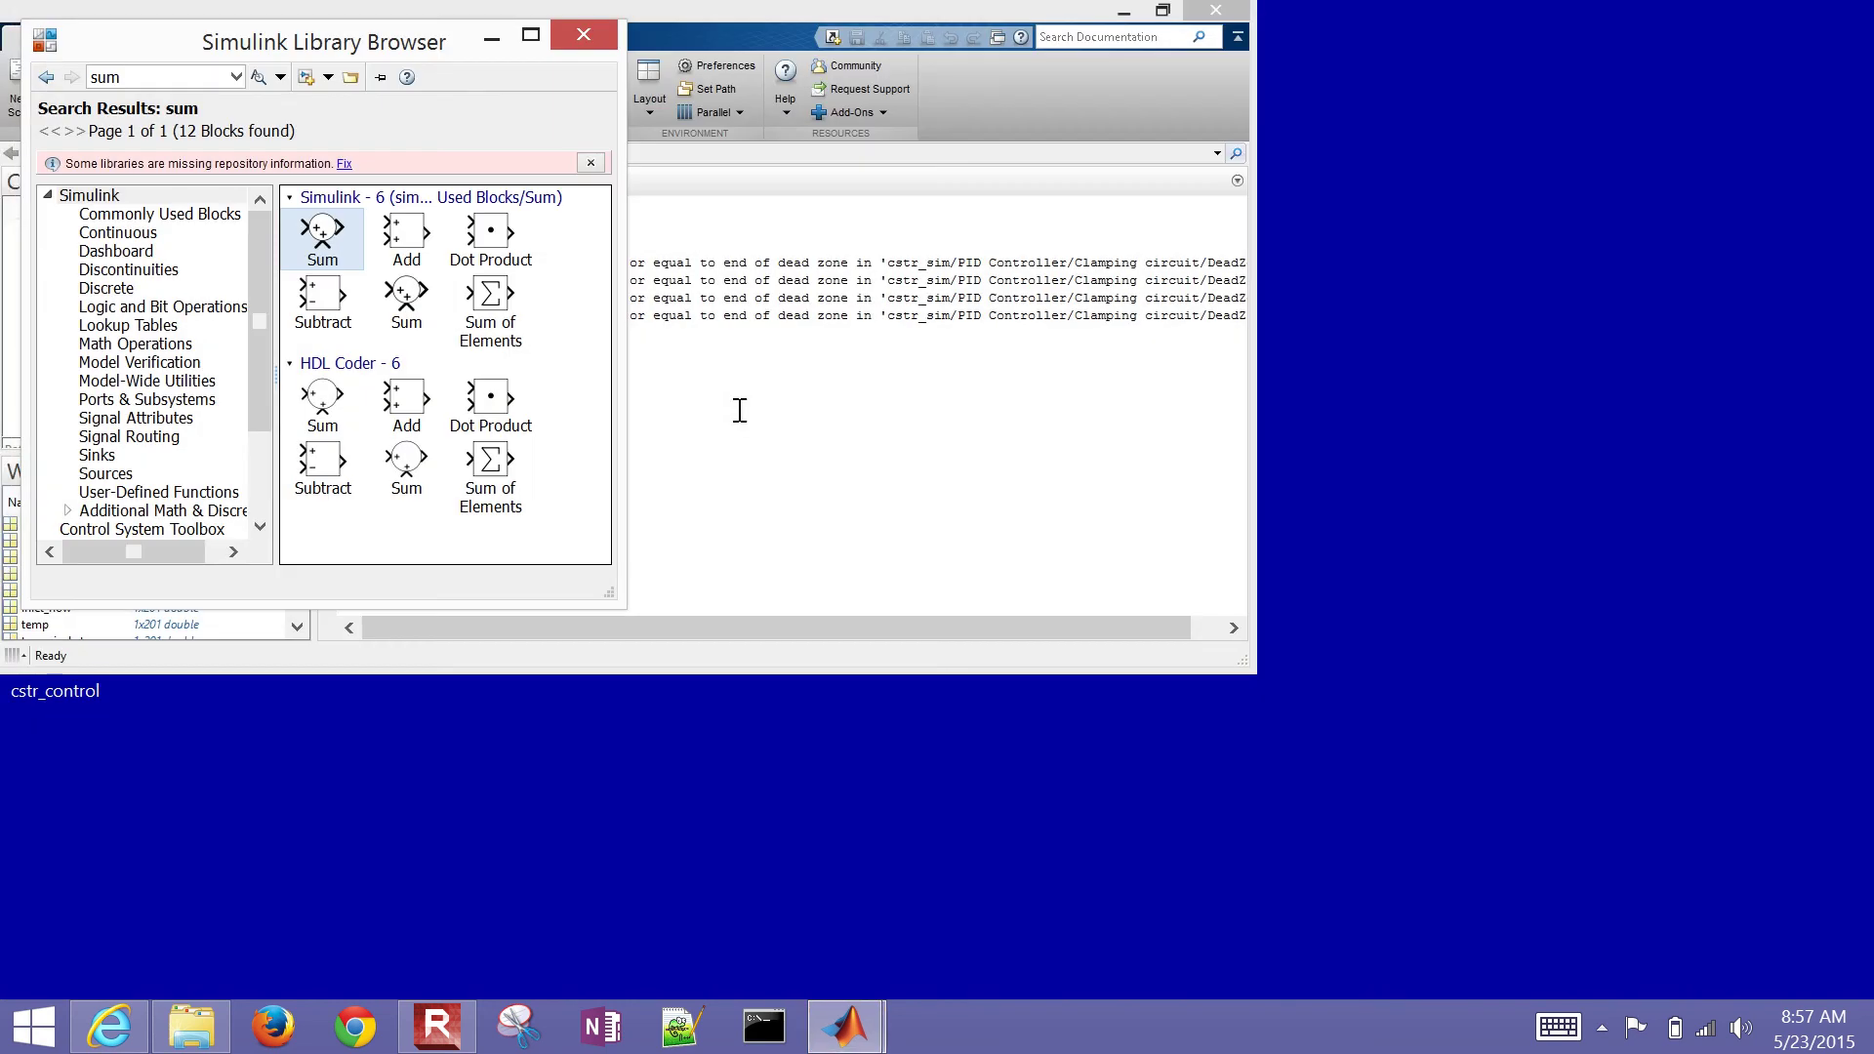
pyautogui.click(586, 39)
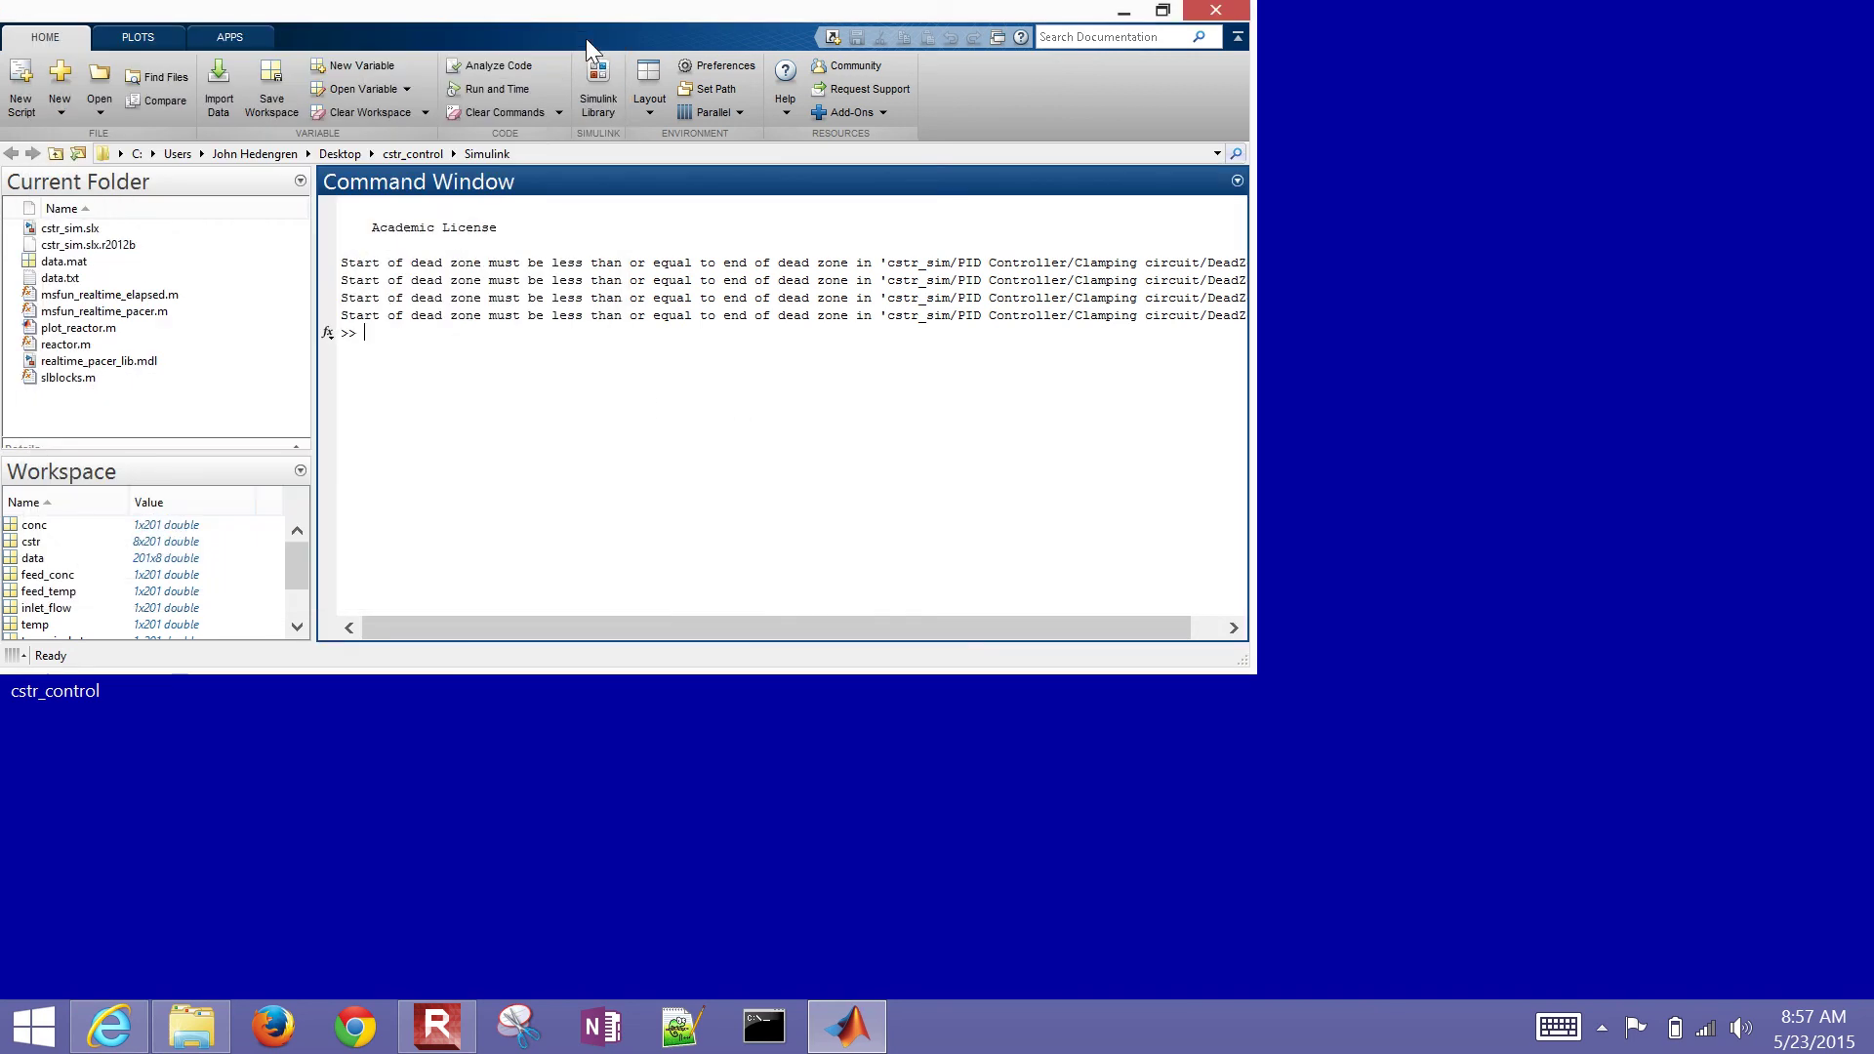
# Close MATLAB and show the Nonlinear Control page at normal zoom with the CSTR Control Solution Files link visible.
pyautogui.click(1215, 15)
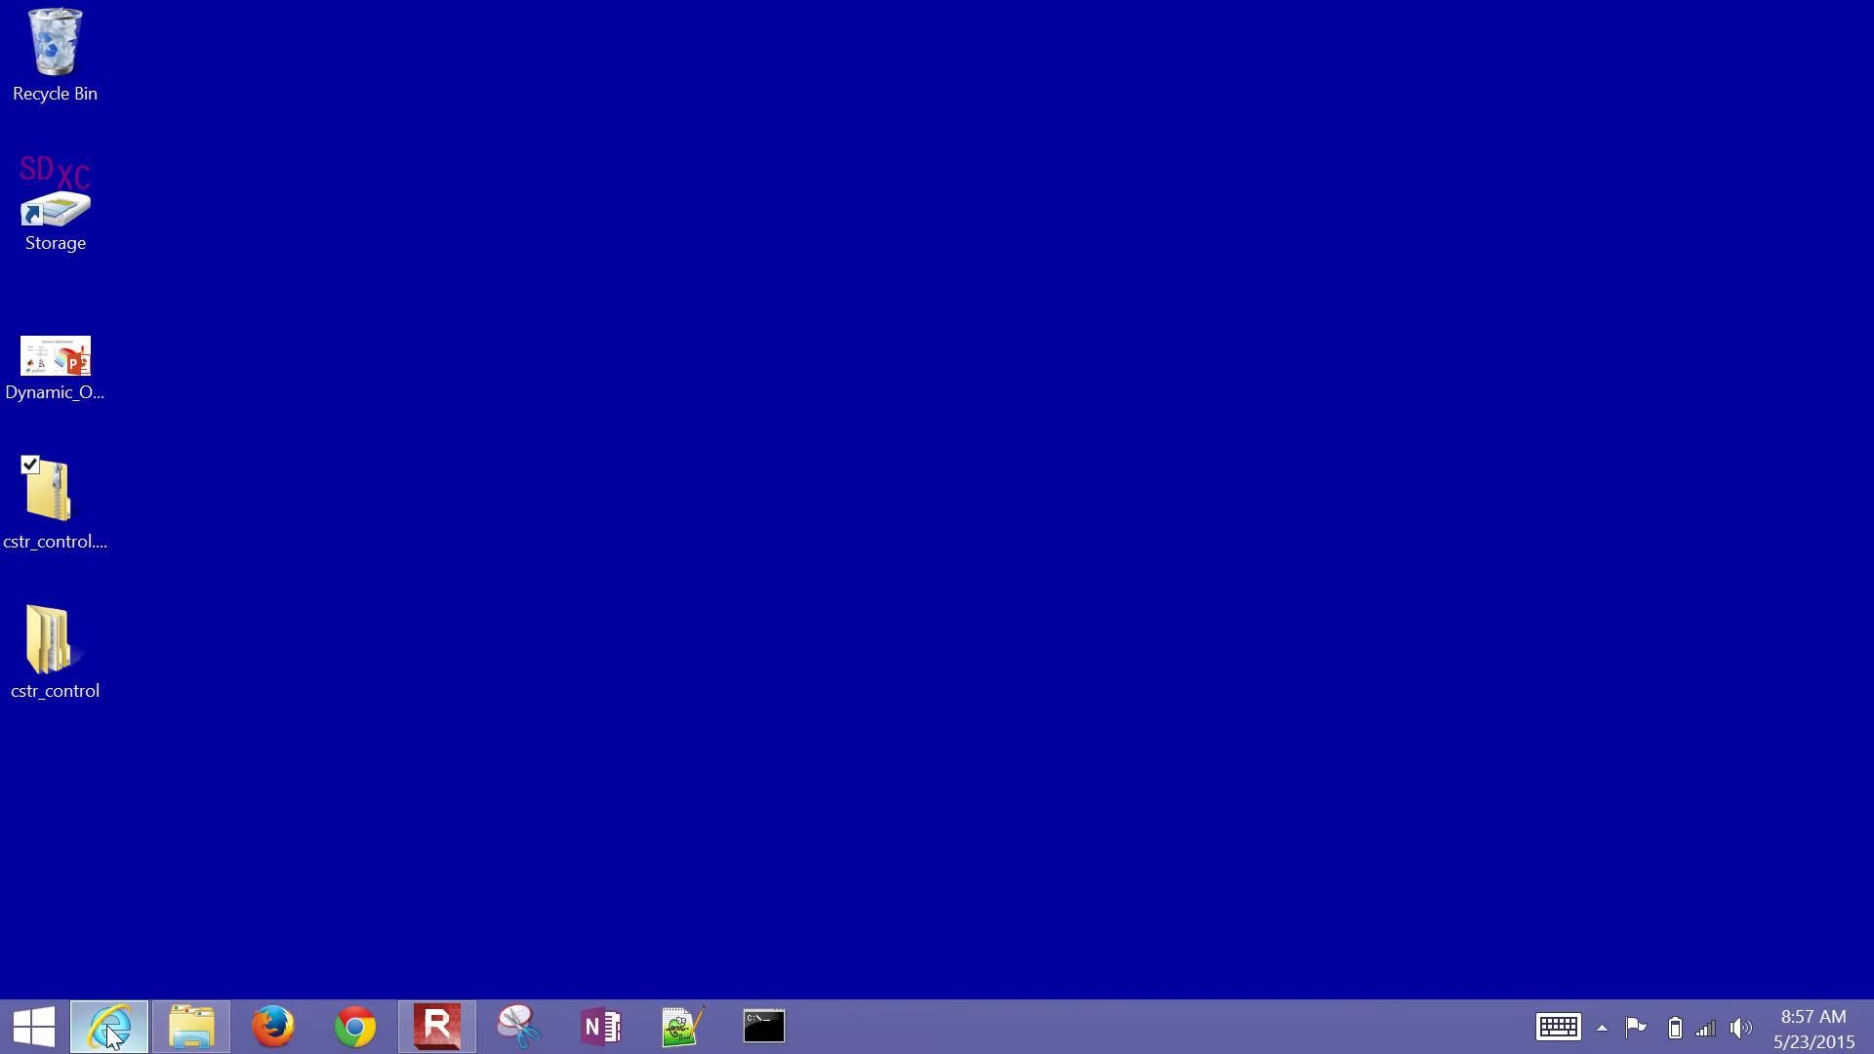
pyautogui.click(110, 1031)
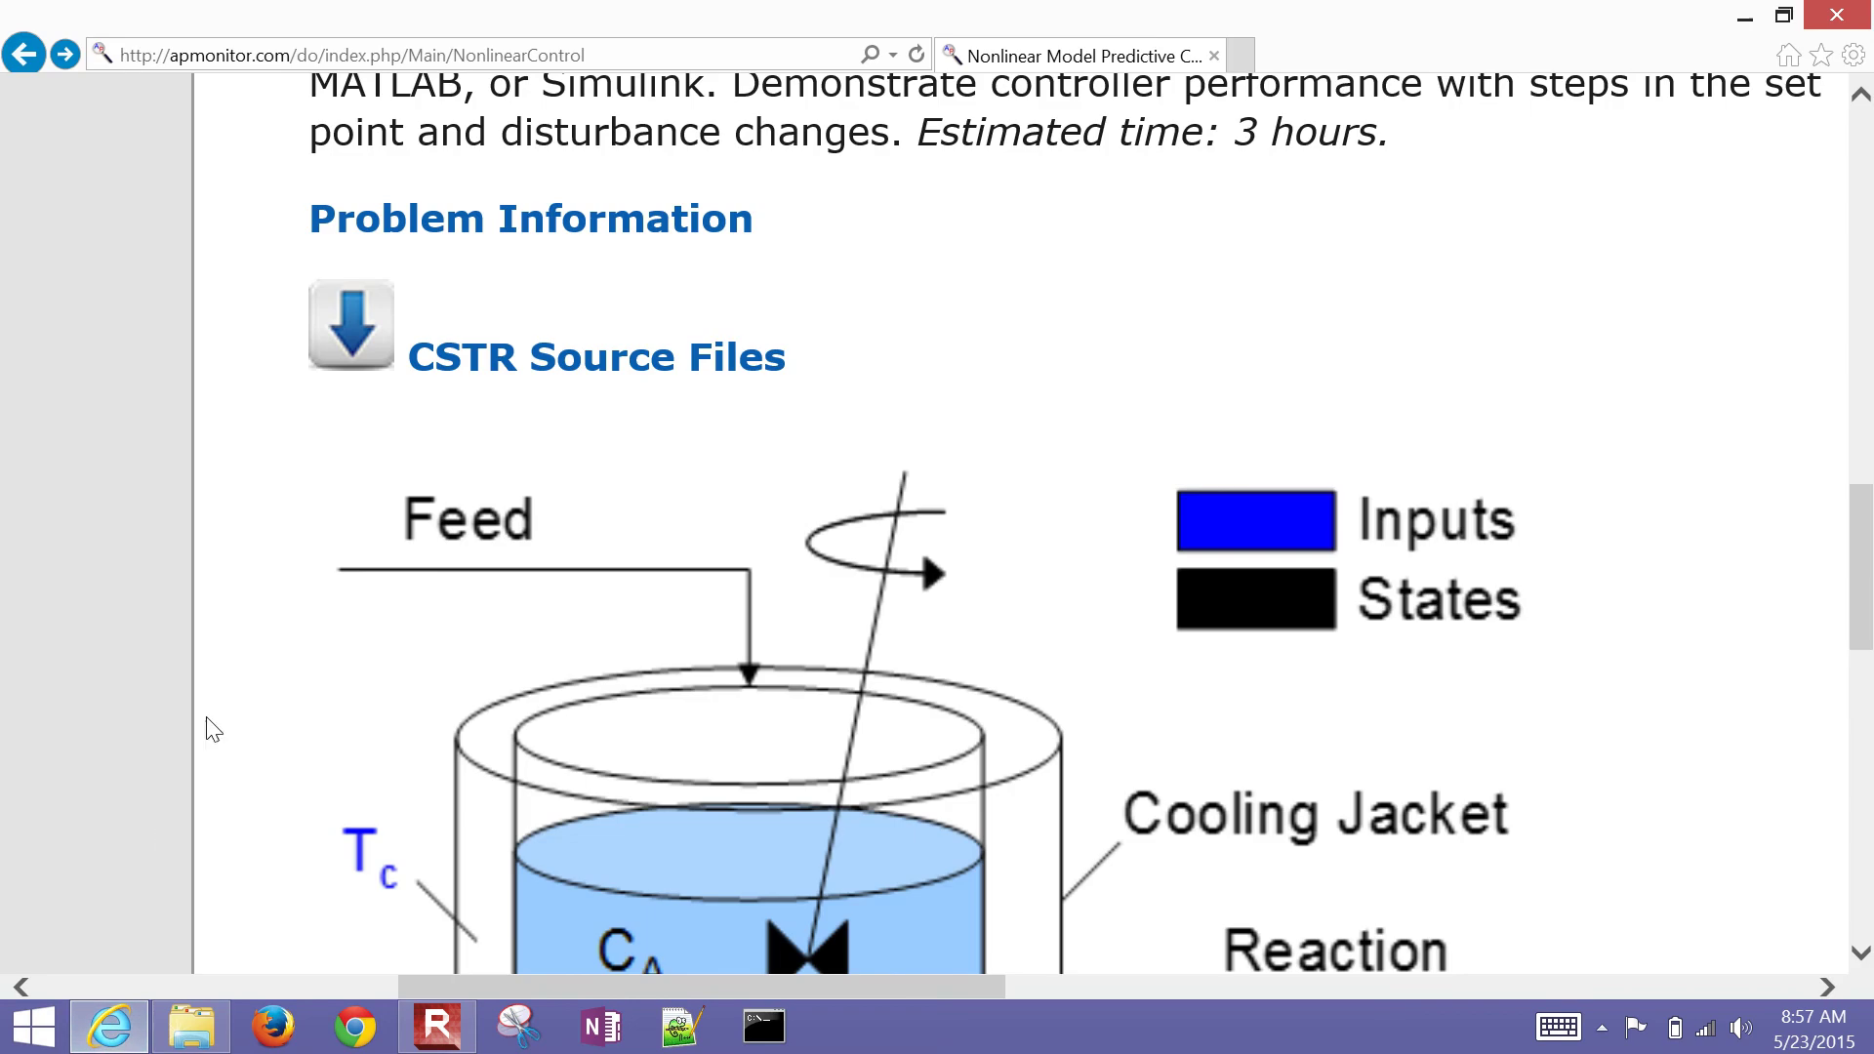
pyautogui.hotkey('ctrl', '0')
pyautogui.scroll(-4, 1133, 517)
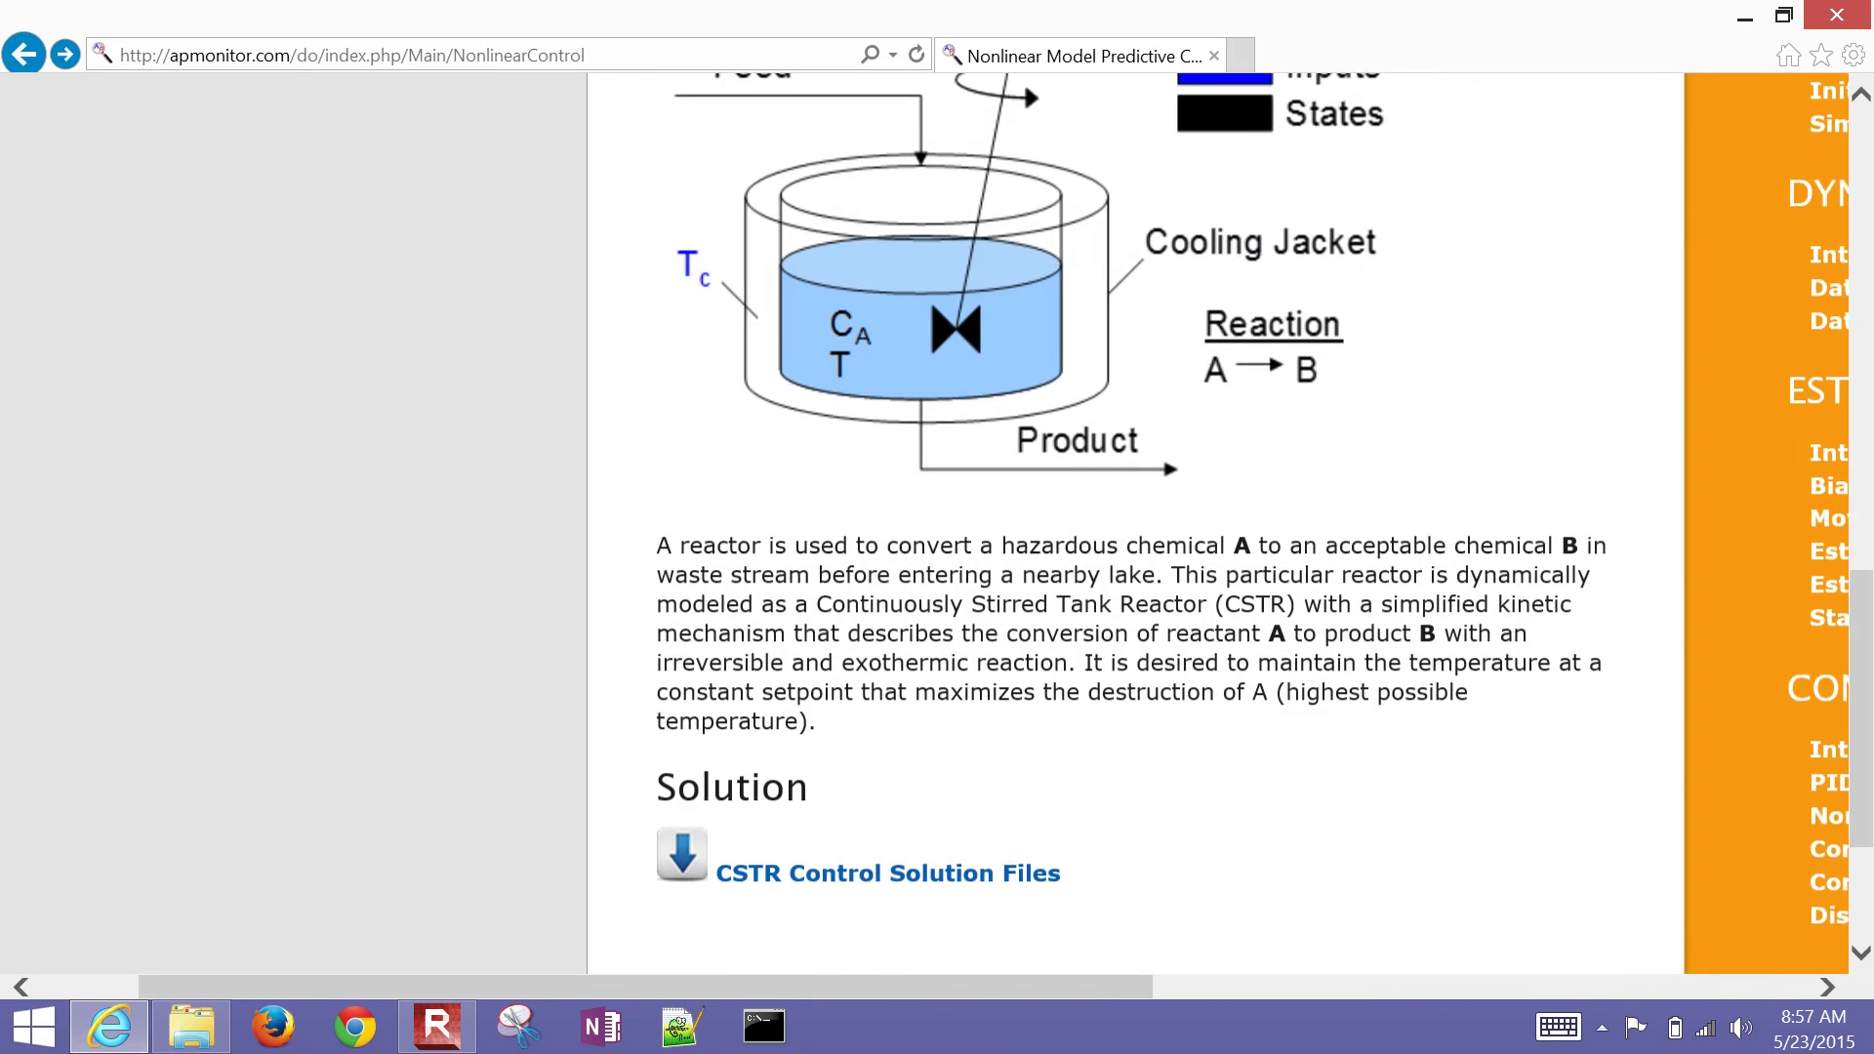
pyautogui.scroll(4, 1132, 518)
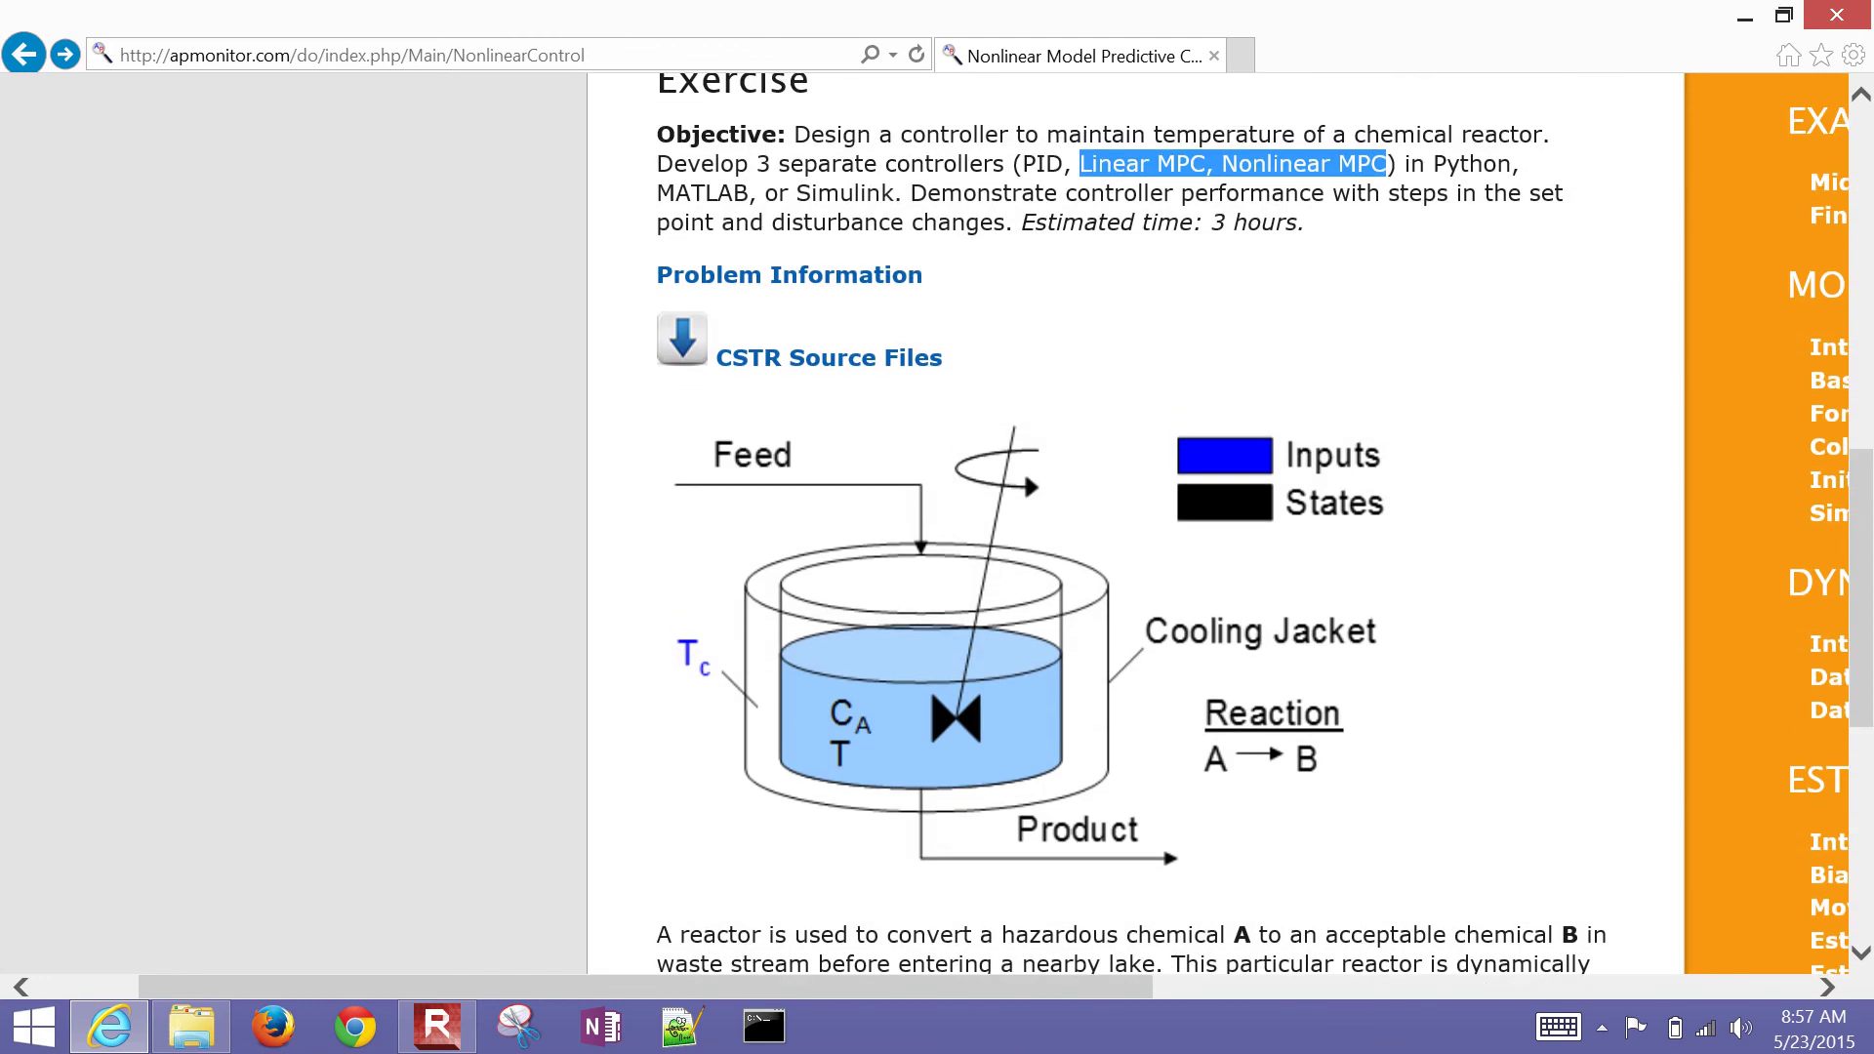